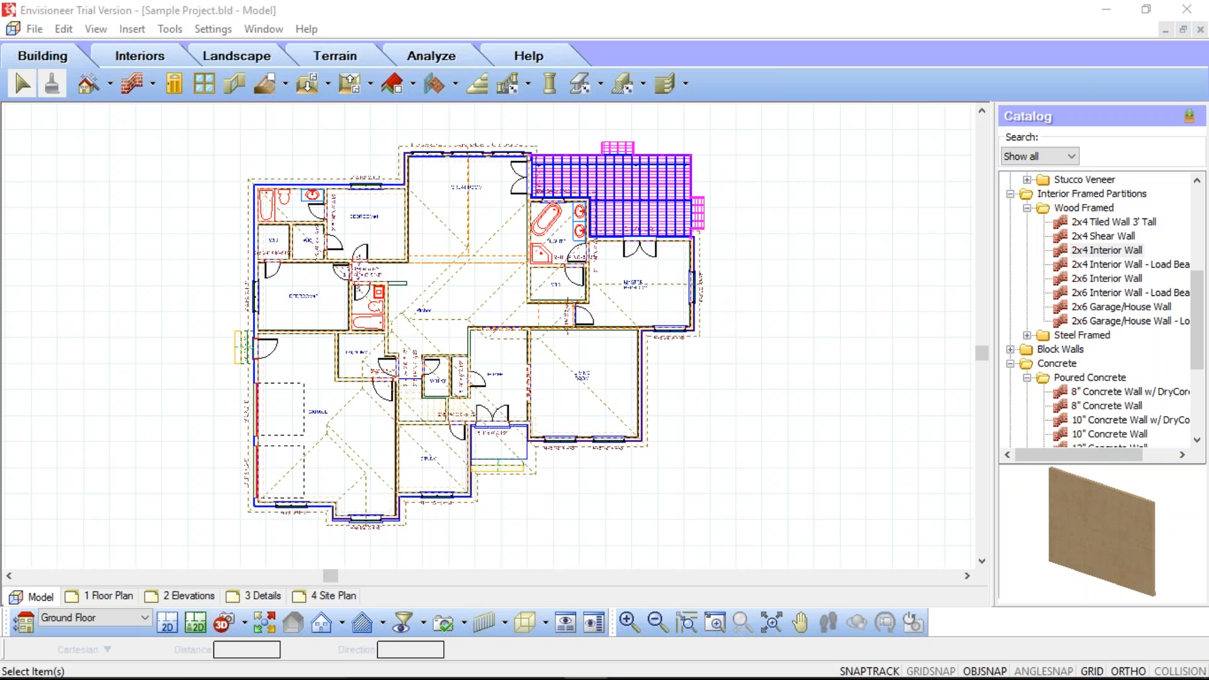
Step: Show the house through the 3D Perspective camera and orbit around to the rear deck
{"action": "left_click", "coordinate": [237, 628]}
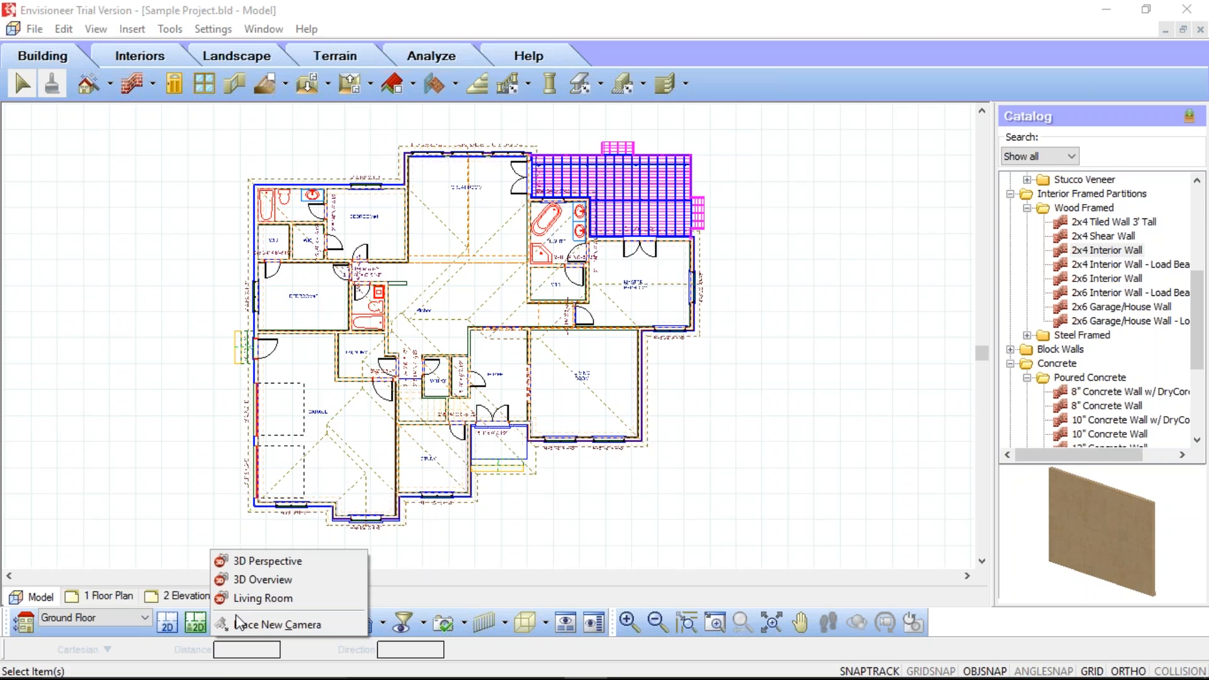
{"action": "left_click", "coordinate": [259, 561]}
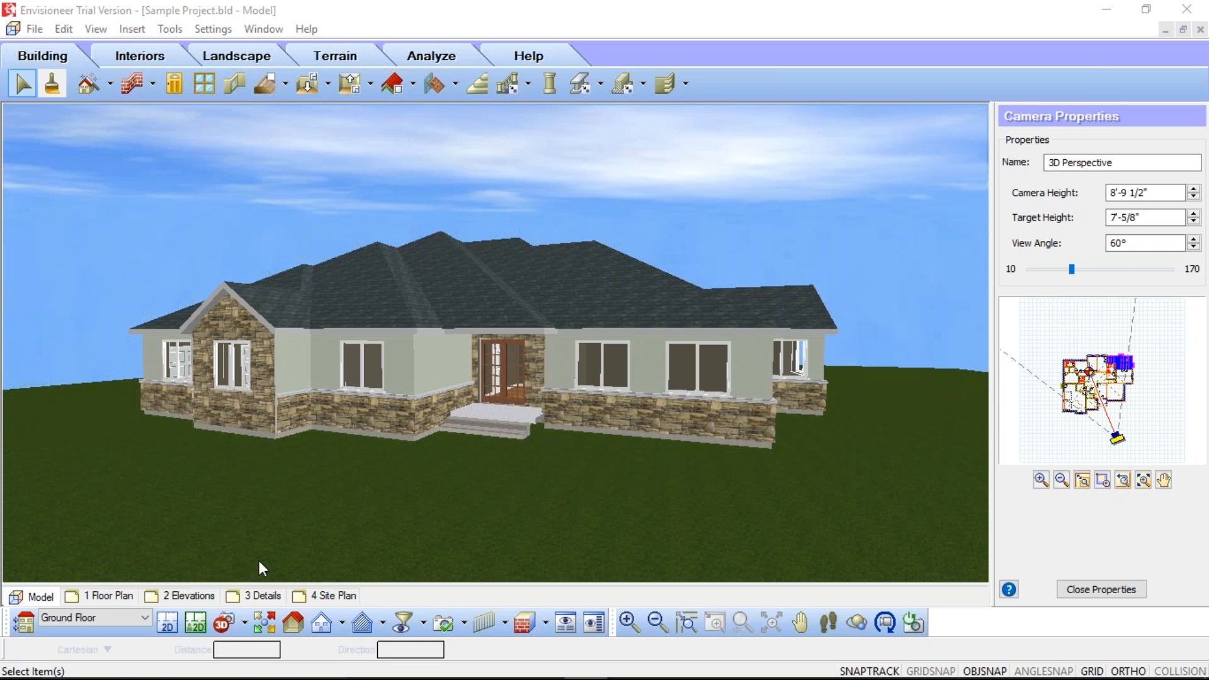
{"action": "left_click", "coordinate": [857, 624]}
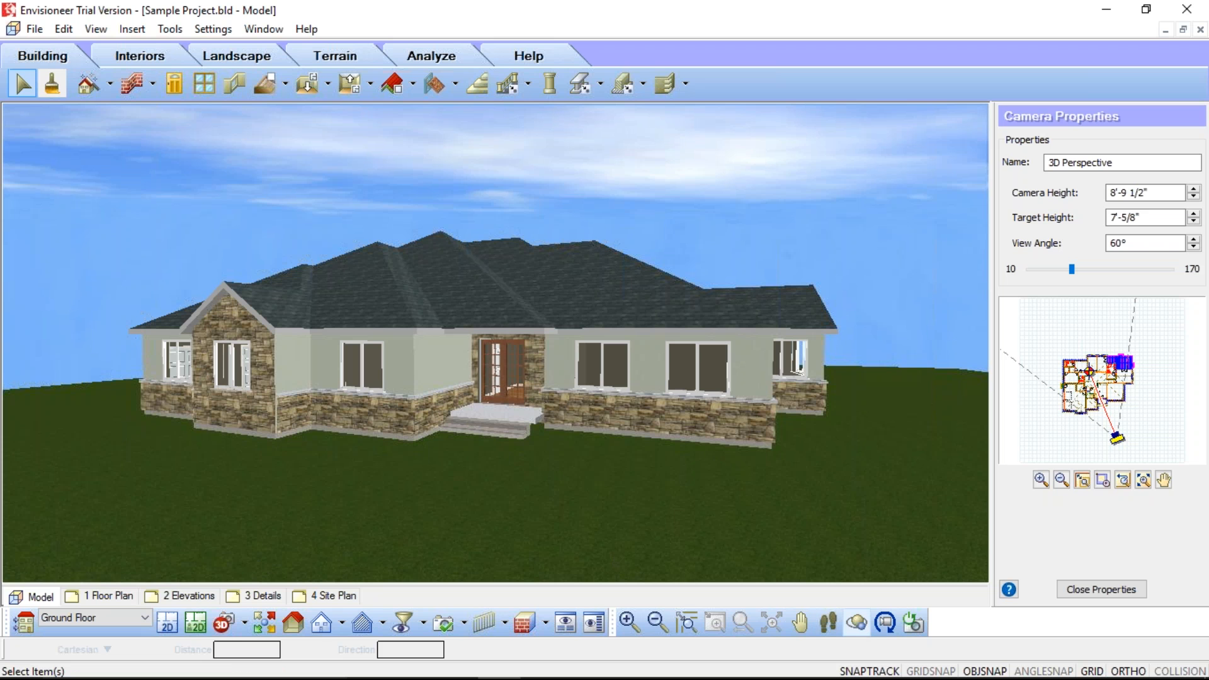
{"action": "left_click_drag", "start_coordinate": [355, 451], "coordinate": [355, 445]}
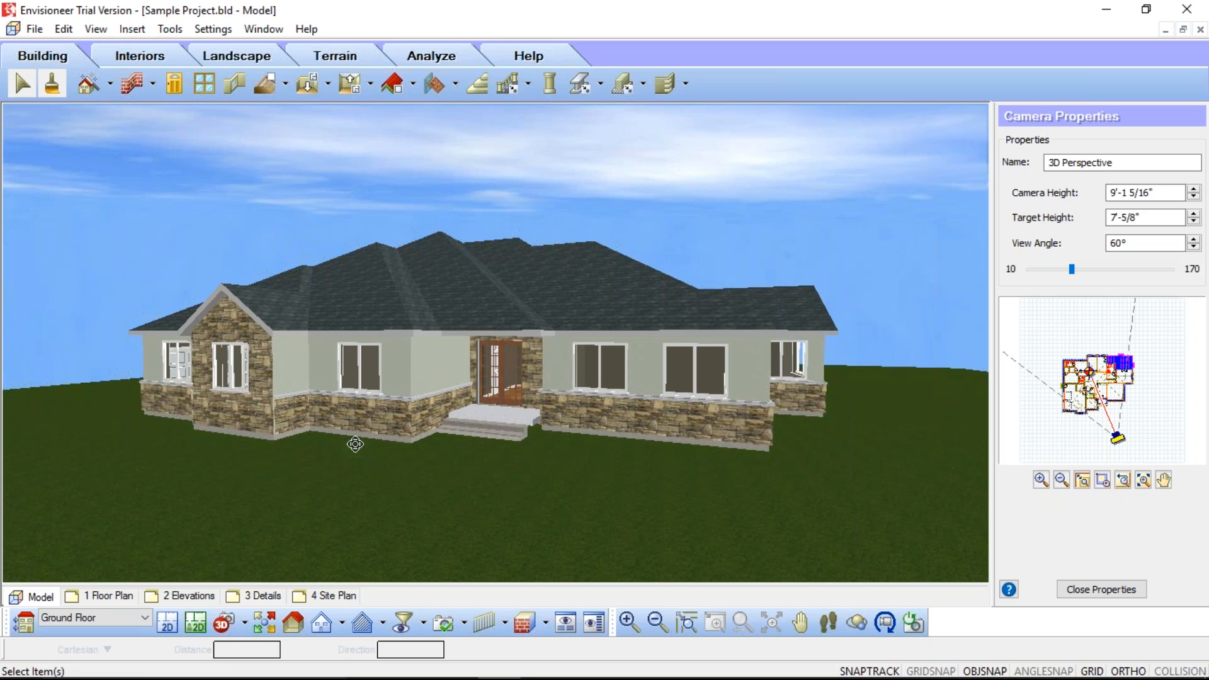
{"action": "left_click_drag", "start_coordinate": [355, 445], "coordinate": [337, 449]}
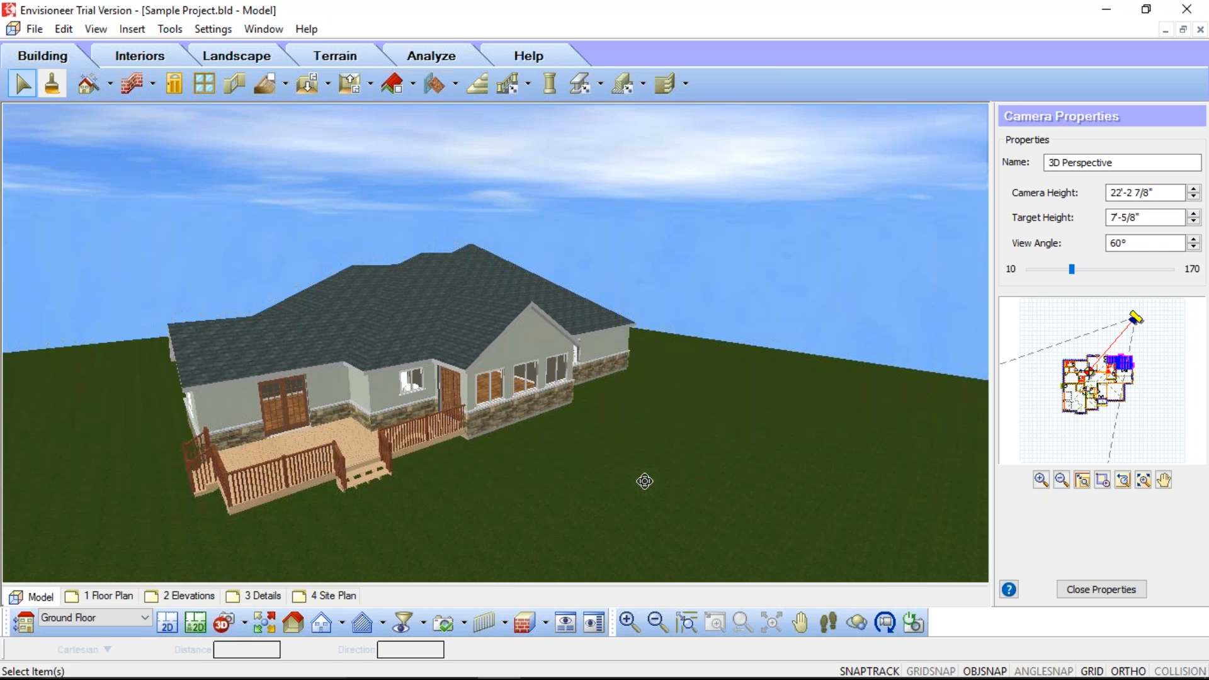
Step: Set up a 3D model export to the Desktop in SketchUp (*.skp) format
{"action": "left_click", "coordinate": [34, 30]}
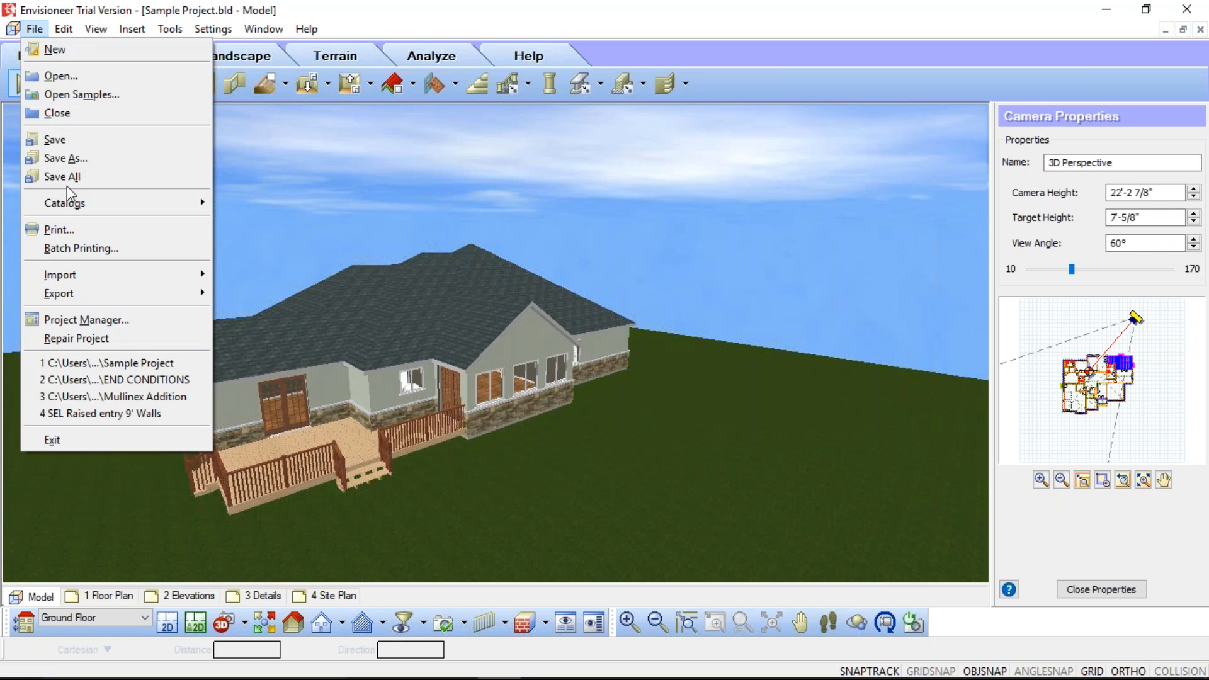
{"action": "mouse_move", "coordinate": [114, 291]}
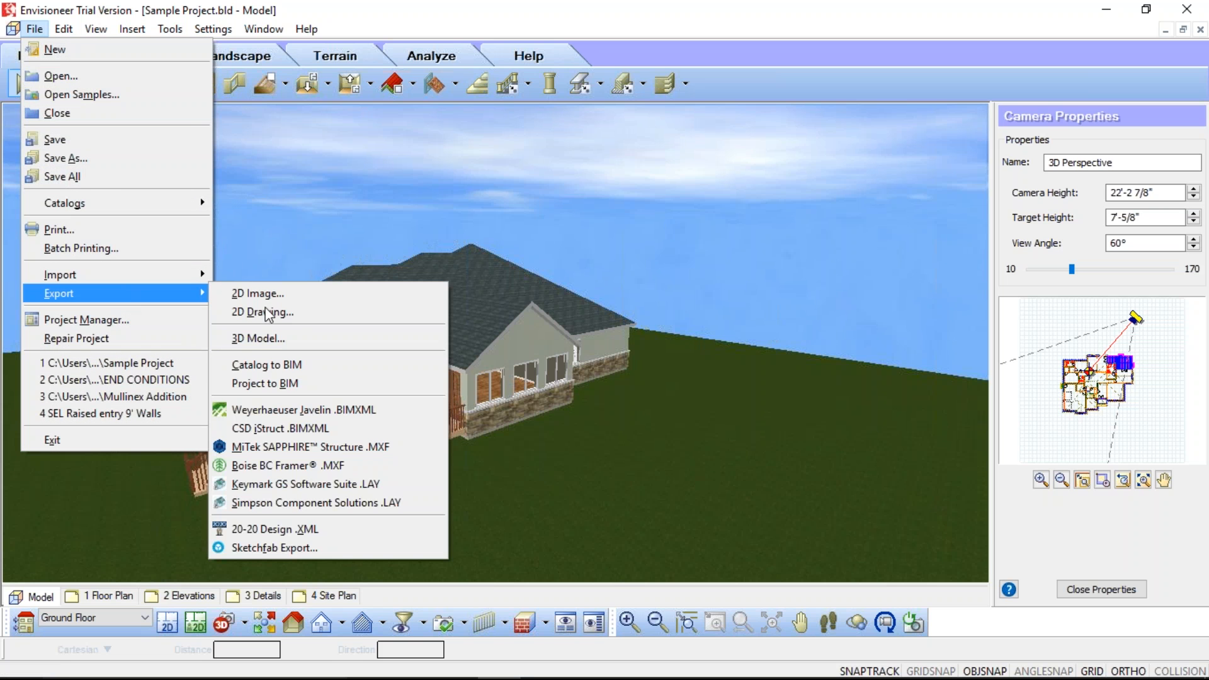
{"action": "left_click", "coordinate": [282, 340]}
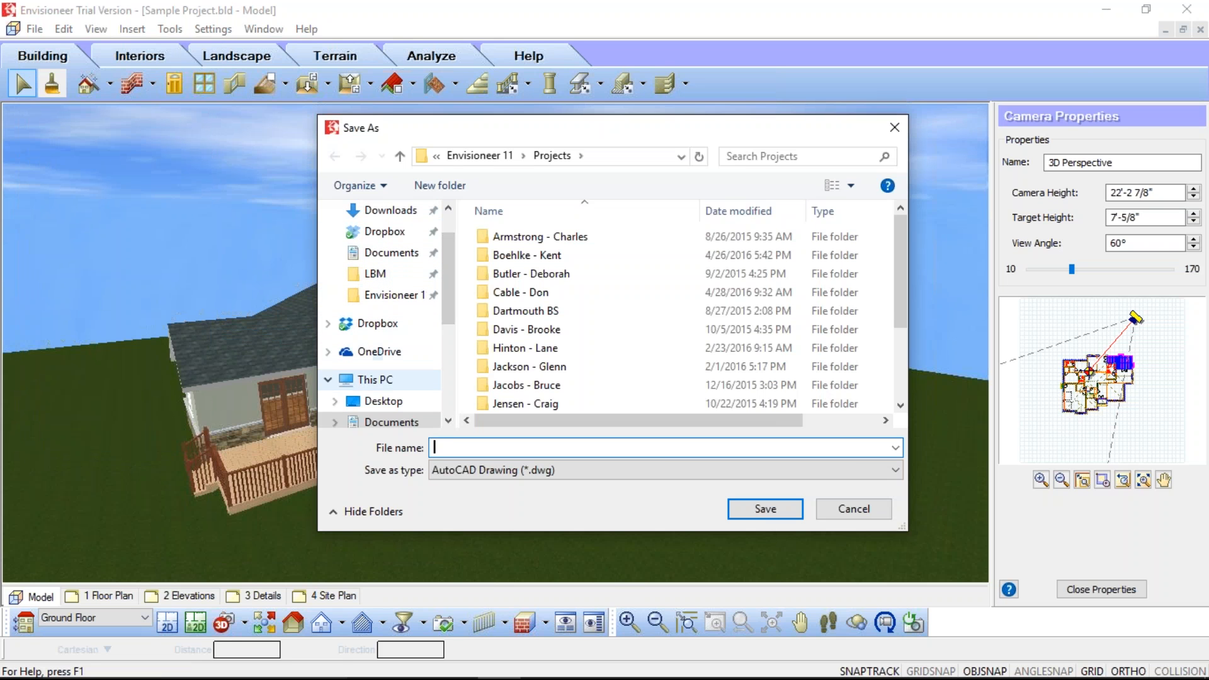
{"action": "left_click", "coordinate": [383, 401]}
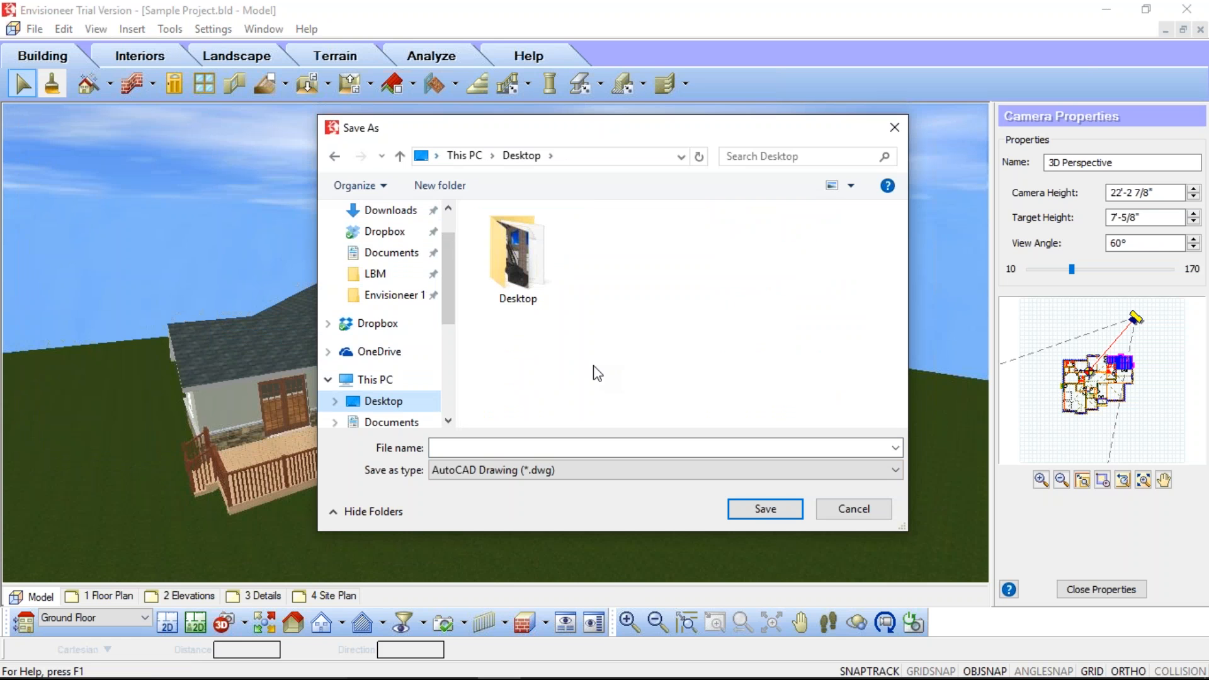
{"action": "left_click", "coordinate": [637, 471]}
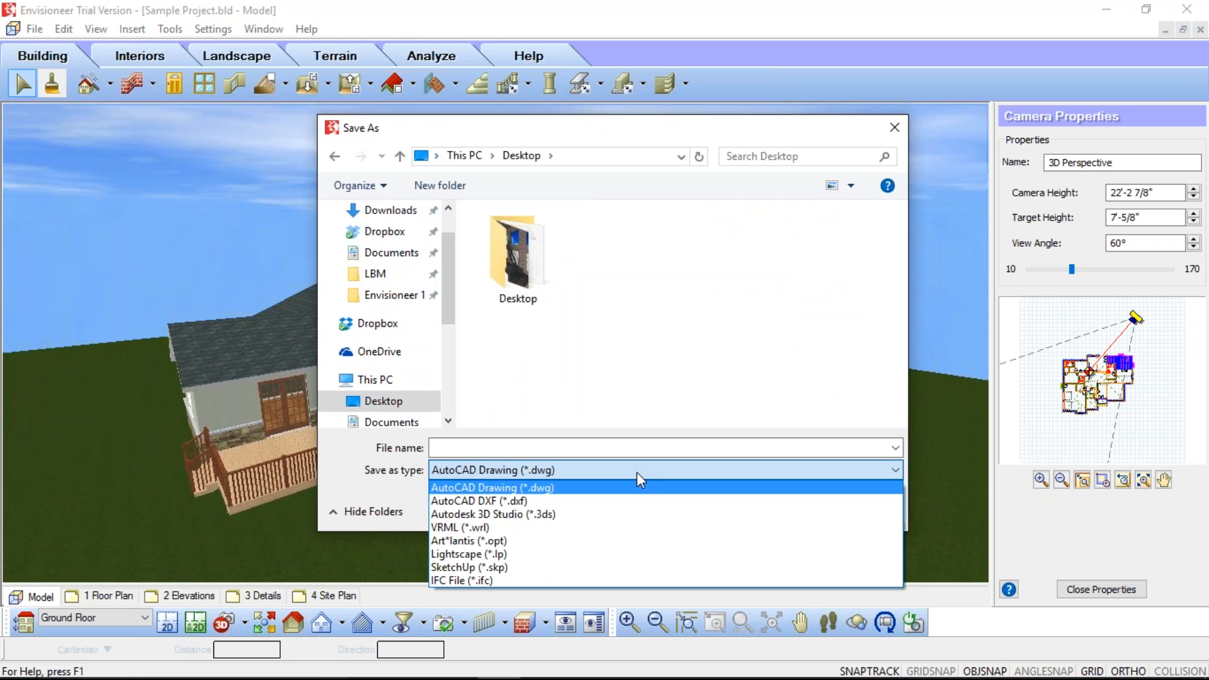
{"action": "left_click", "coordinate": [473, 569]}
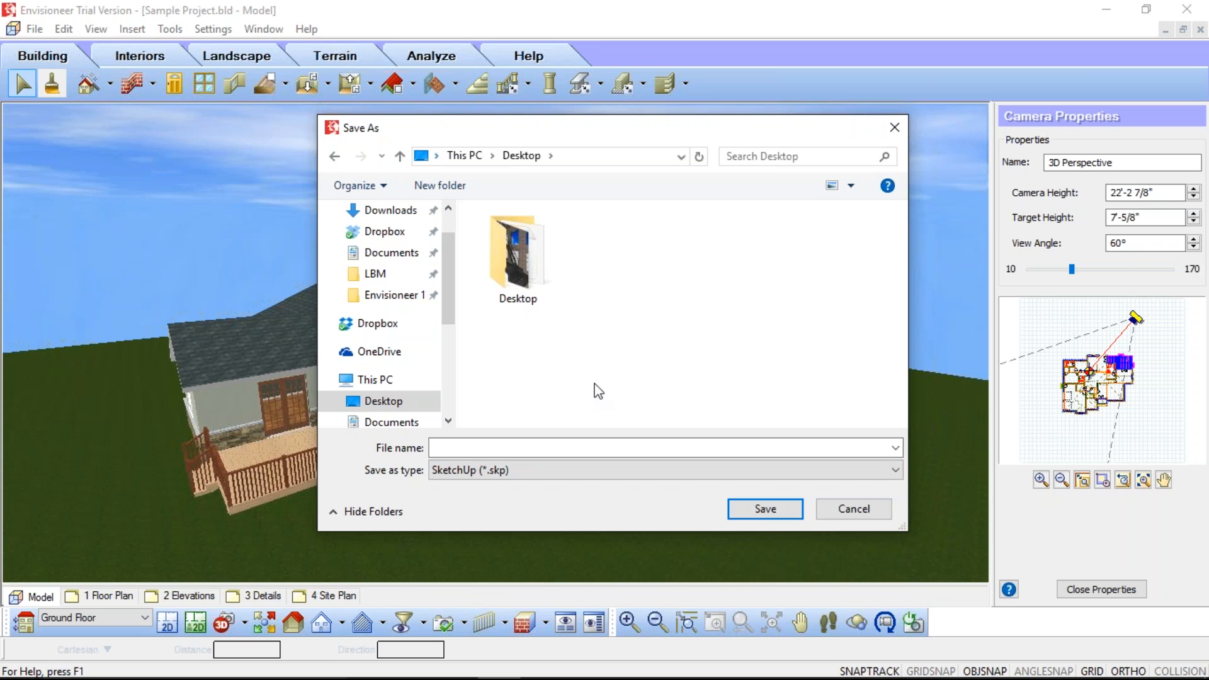
Step: Name the export file "sample project" and save it with geometry optimization enabled
{"action": "left_click", "coordinate": [532, 446]}
{"action": "type", "text": "sample e"}
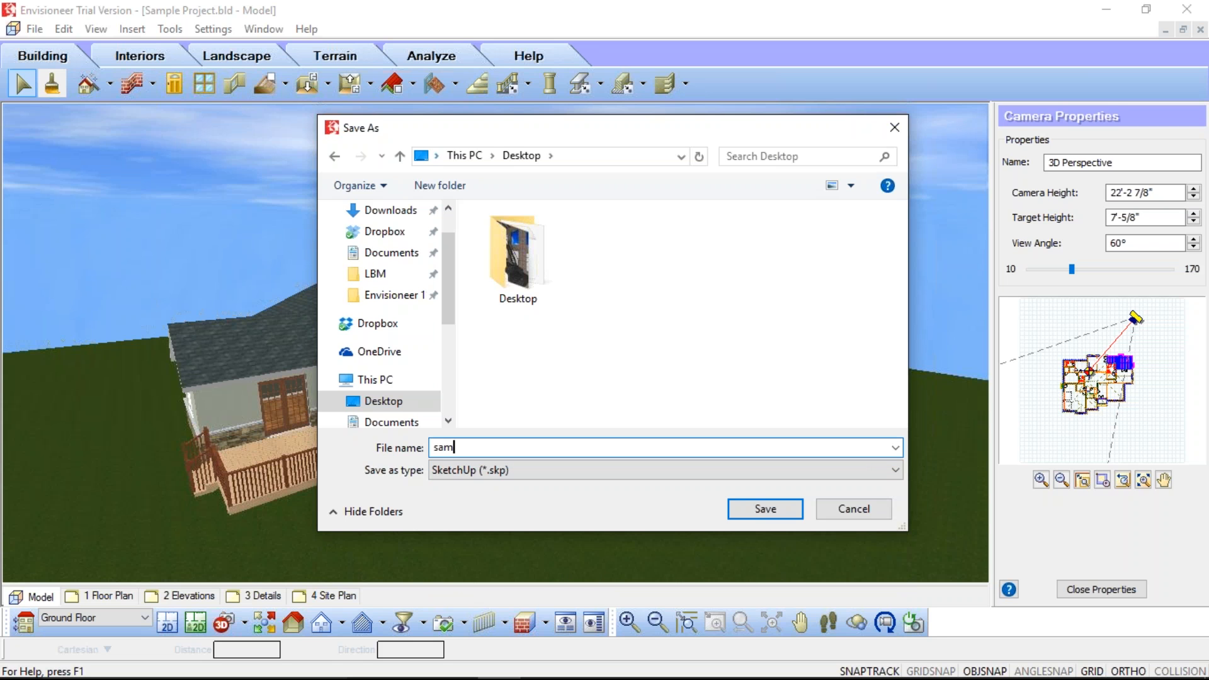
{"action": "type", "text": "xpo"}
{"action": "key", "text": "BackSpace"}
{"action": "key", "text": "BackSpace"}
{"action": "key", "text": "BackSpace"}
{"action": "key", "text": "BackSpace"}
{"action": "type", "text": "project"}
{"action": "left_click", "coordinate": [754, 513]}
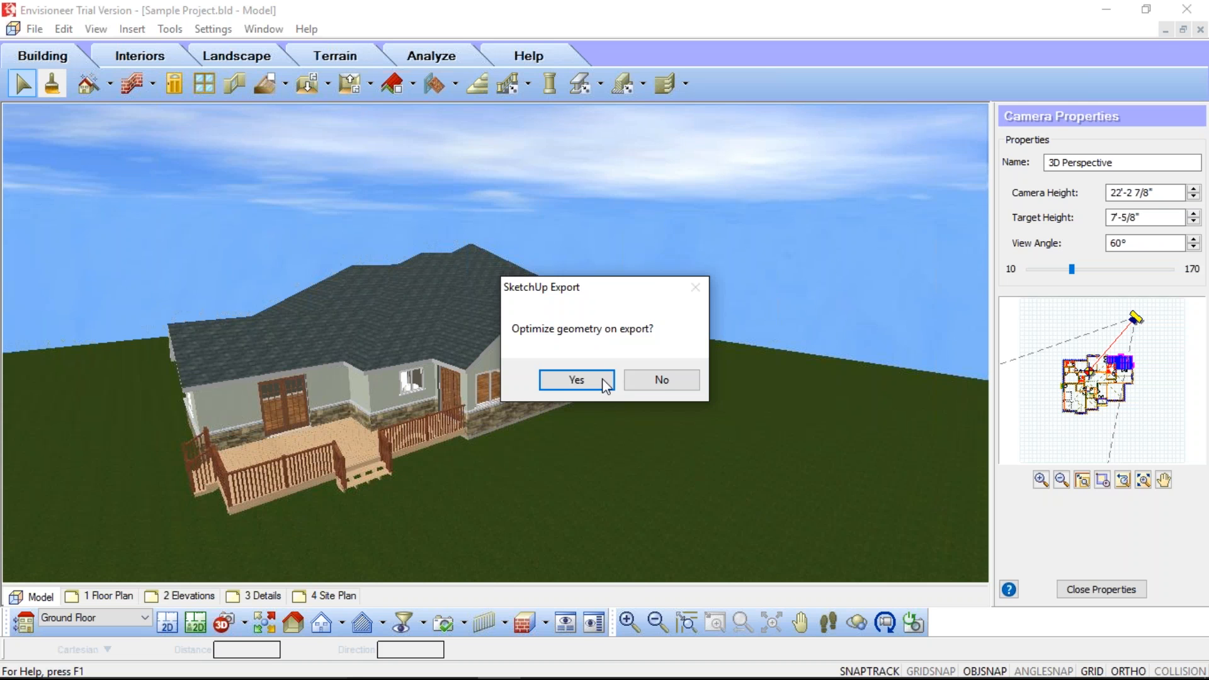
{"action": "left_click", "coordinate": [577, 380]}
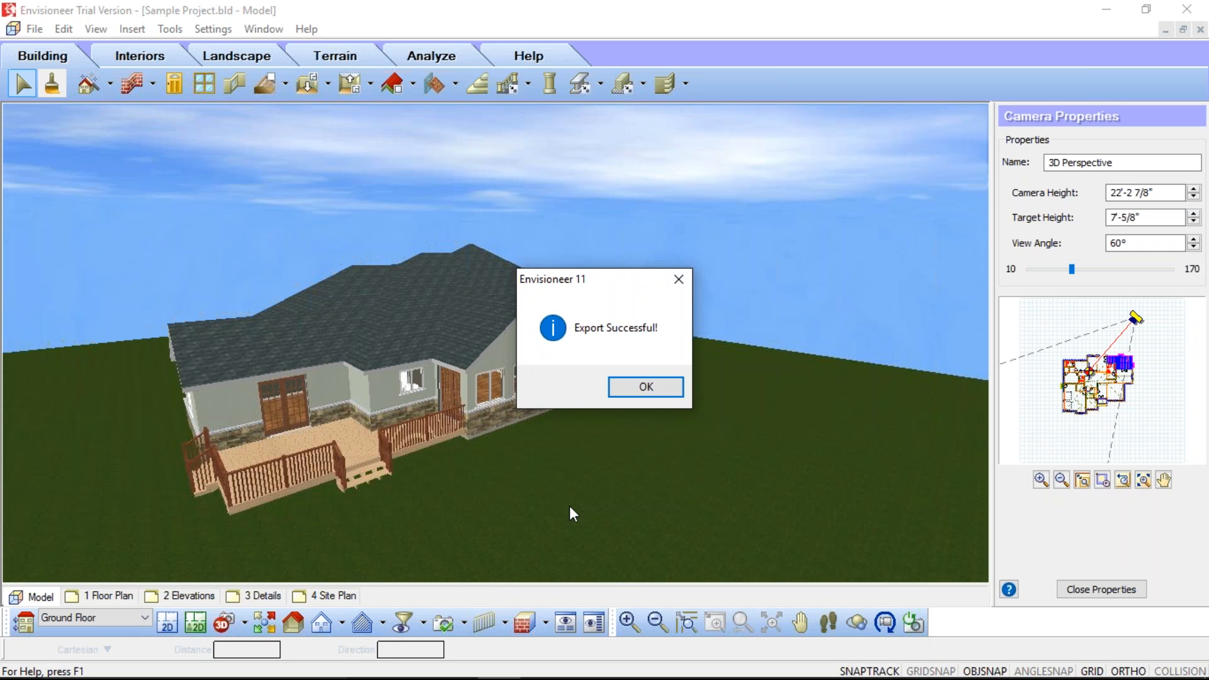
{"action": "key", "text": "Return"}
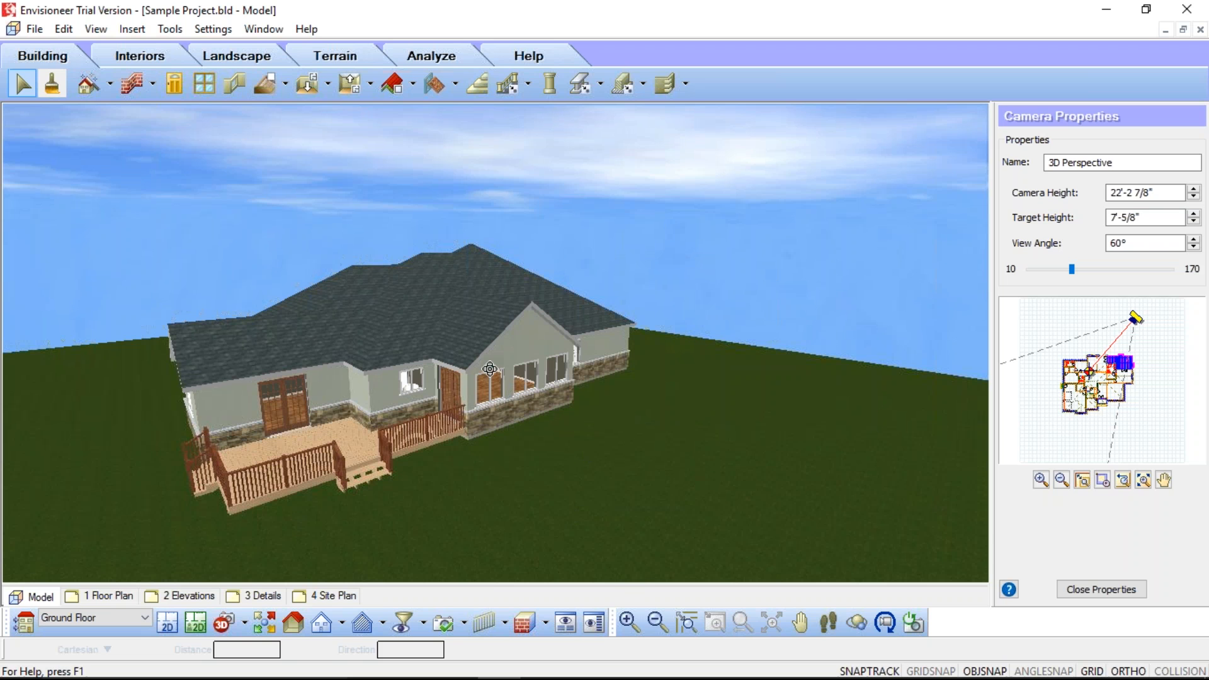
Step: Switch to SketchUp Make and start a blank model from its welcome window
{"action": "mouse_move", "coordinate": [711, 679]}
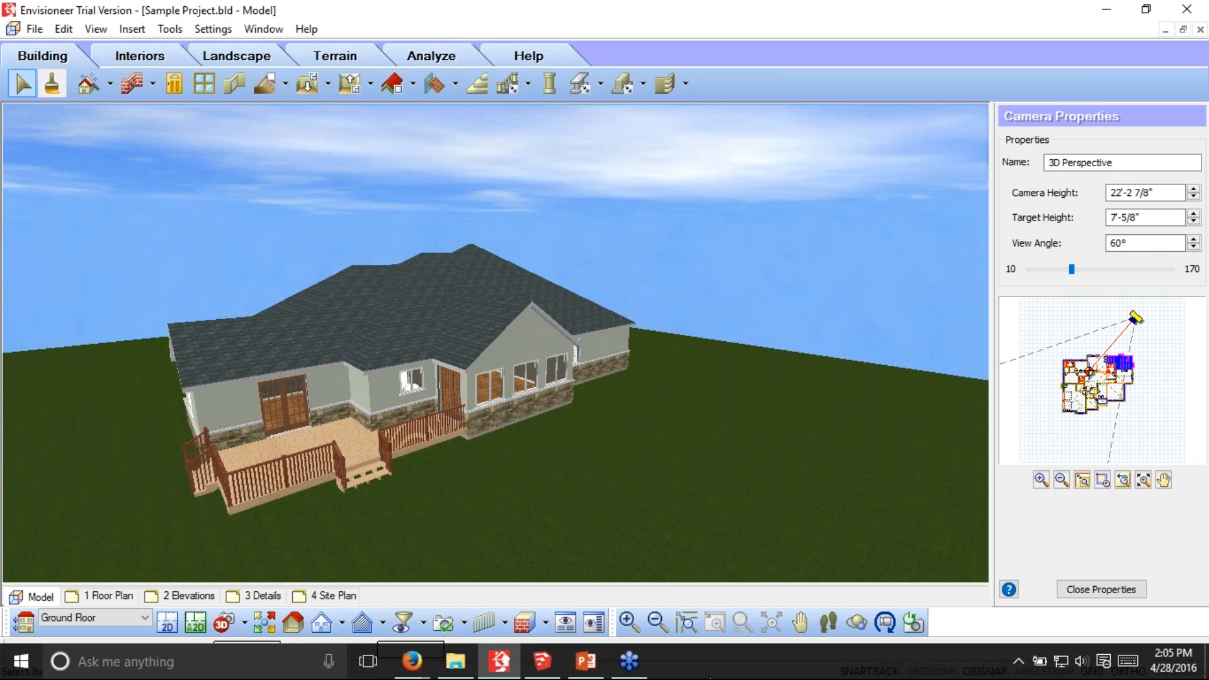
{"action": "left_click", "coordinate": [545, 666]}
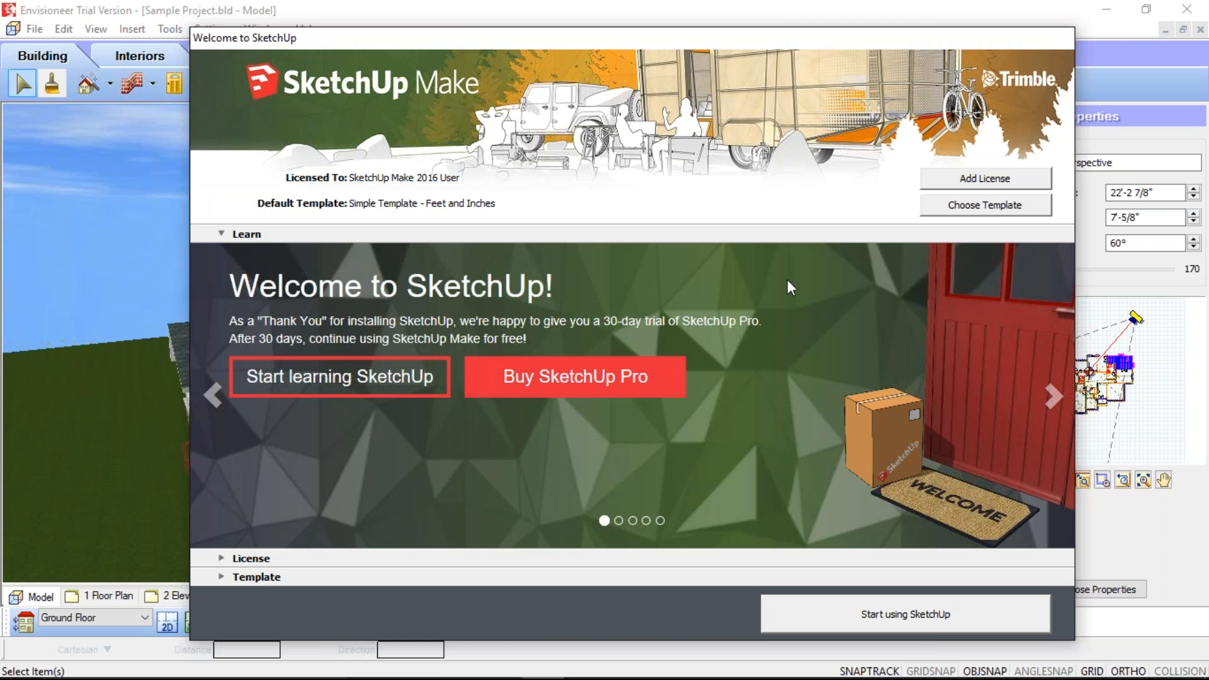
{"action": "mouse_move", "coordinate": [372, 678]}
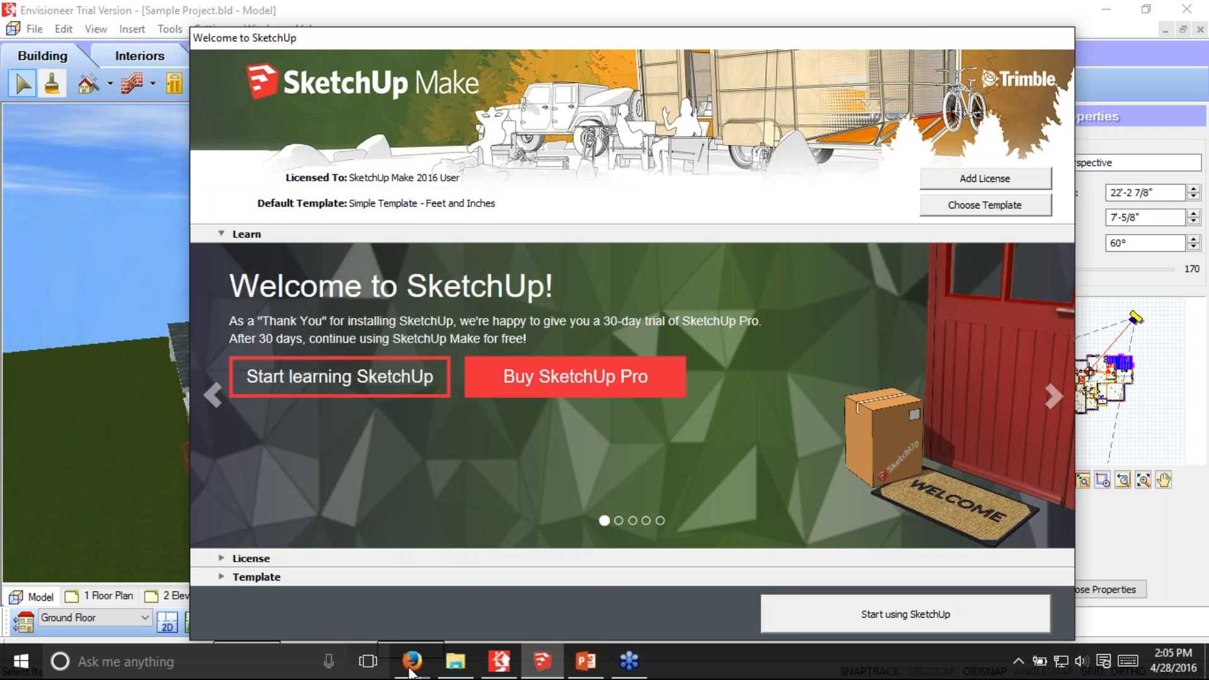
{"action": "mouse_move", "coordinate": [410, 673]}
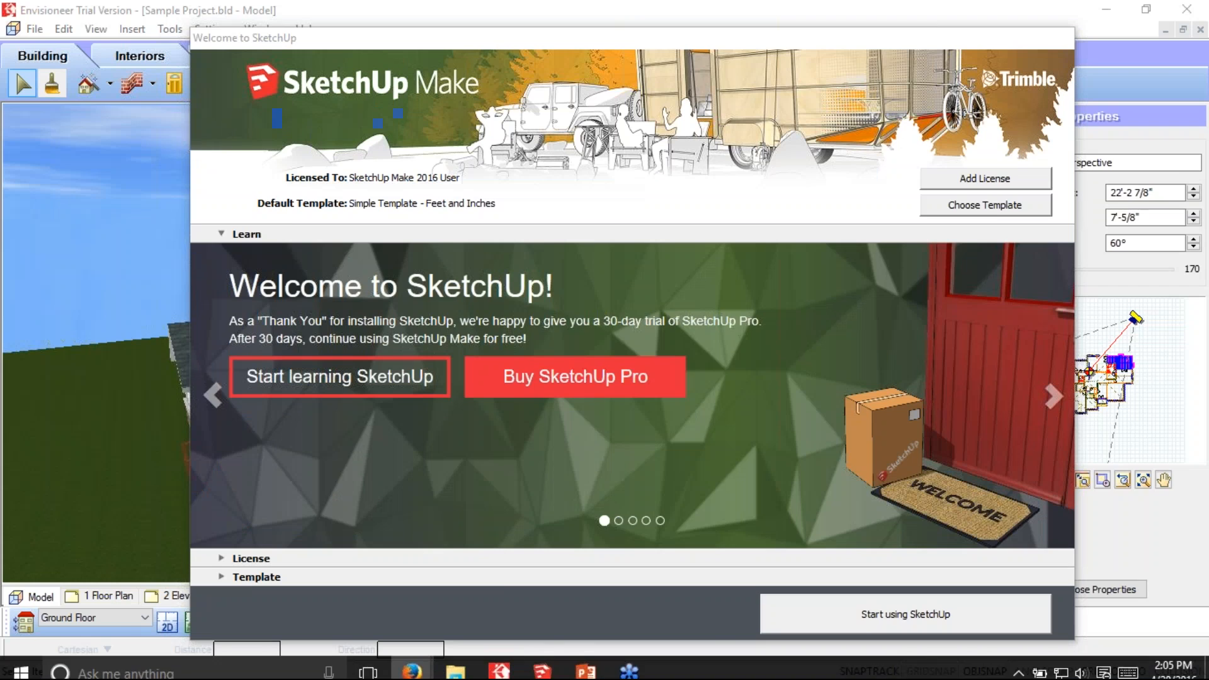
{"action": "left_click_drag", "start_coordinate": [281, 213], "coordinate": [638, 1]}
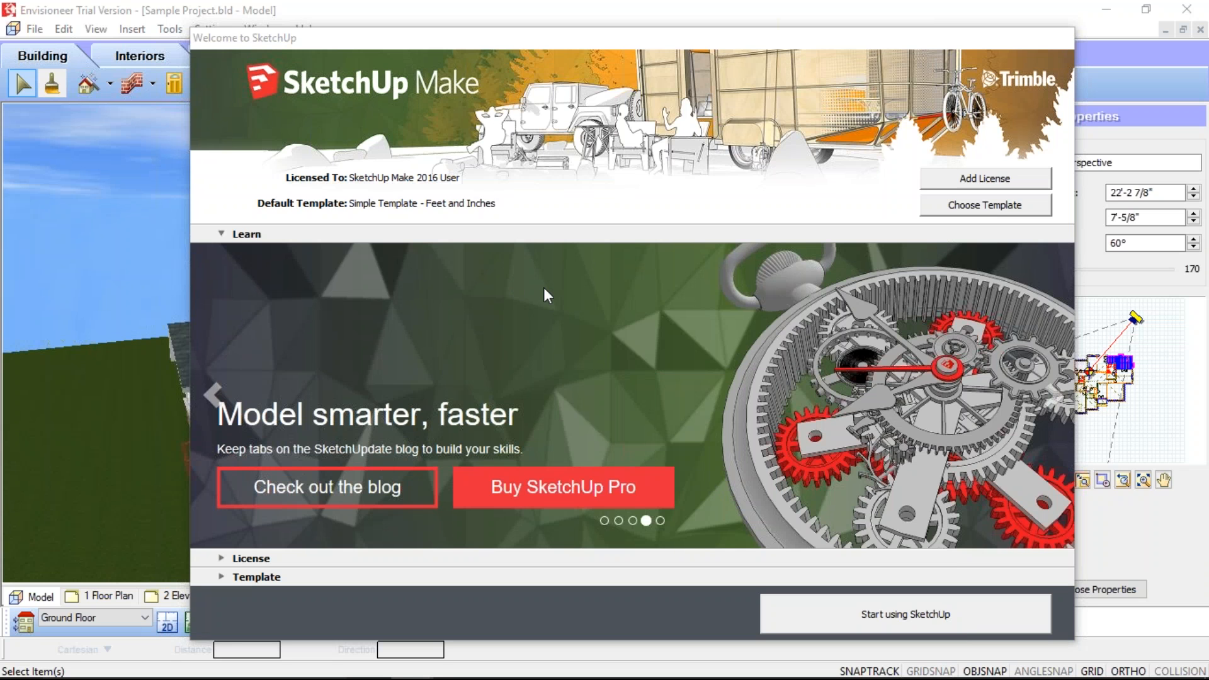
{"action": "left_click", "coordinate": [945, 618]}
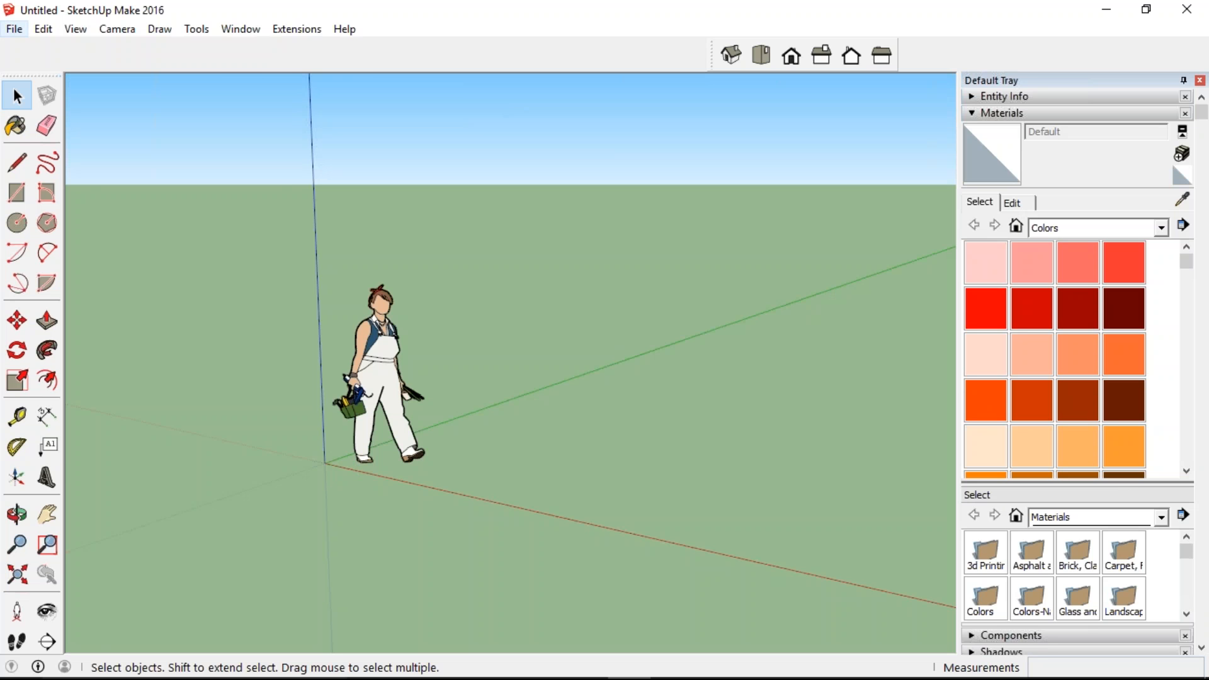
Step: Open the "sample project" SketchUp model from the Desktop and acknowledge the file version notice
{"action": "left_click", "coordinate": [19, 34]}
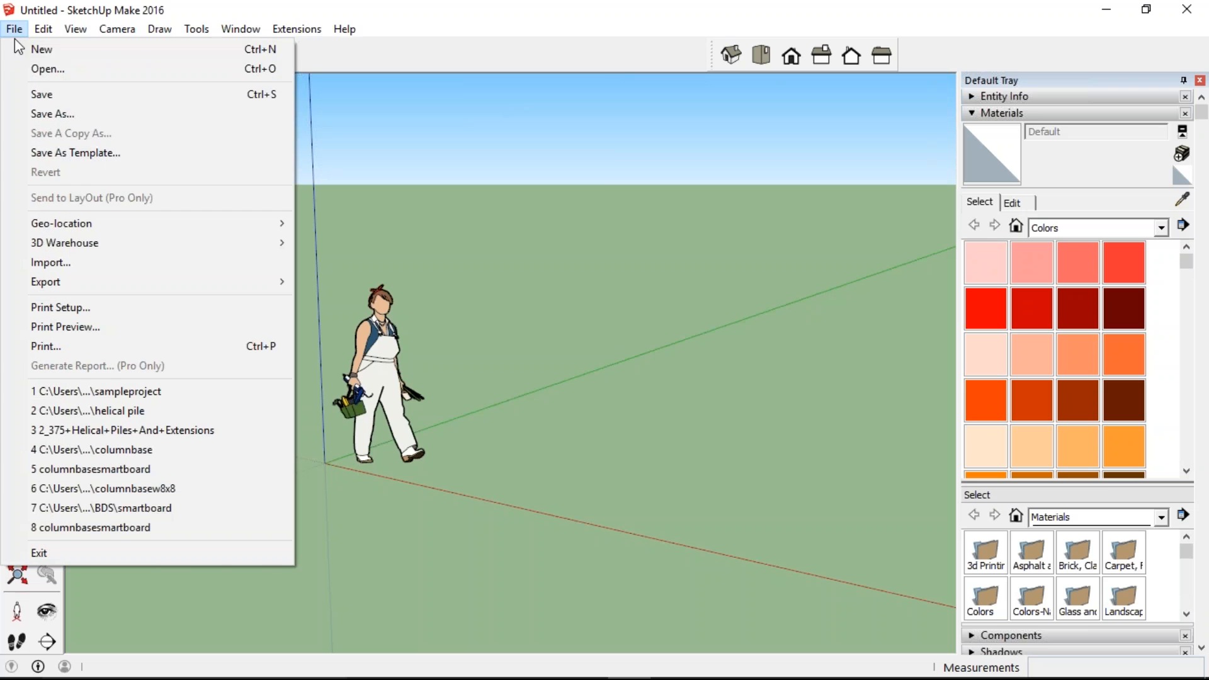
{"action": "left_click", "coordinate": [40, 68]}
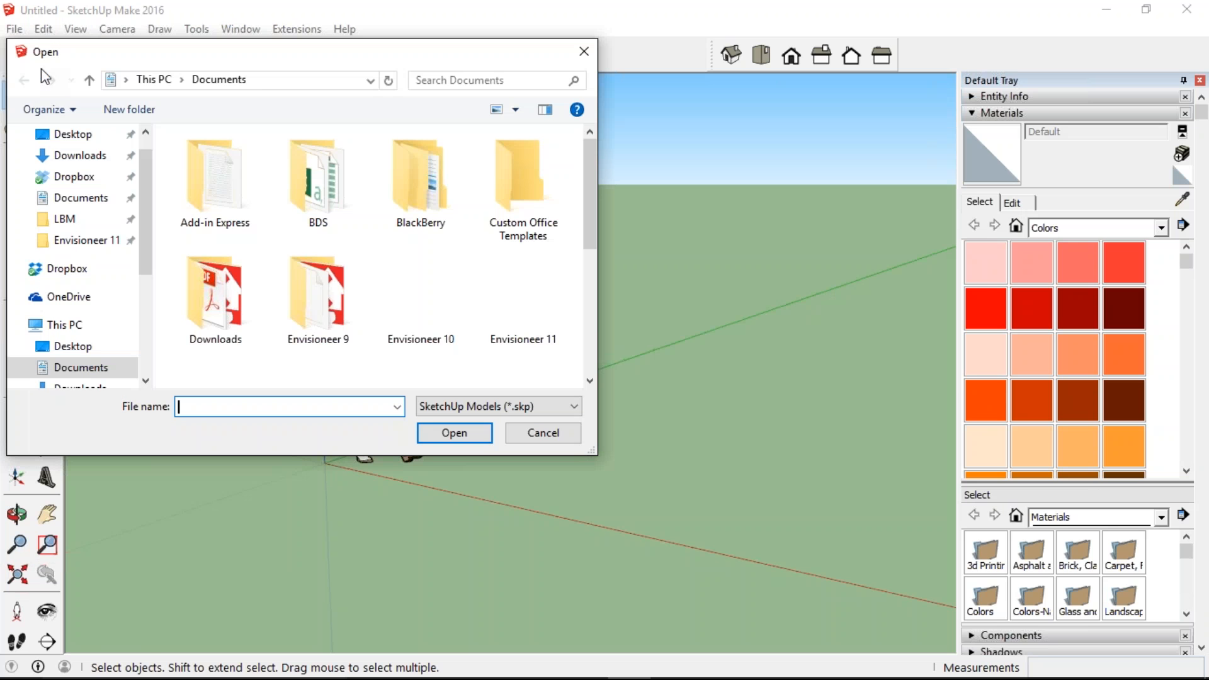
{"action": "left_click", "coordinate": [72, 346]}
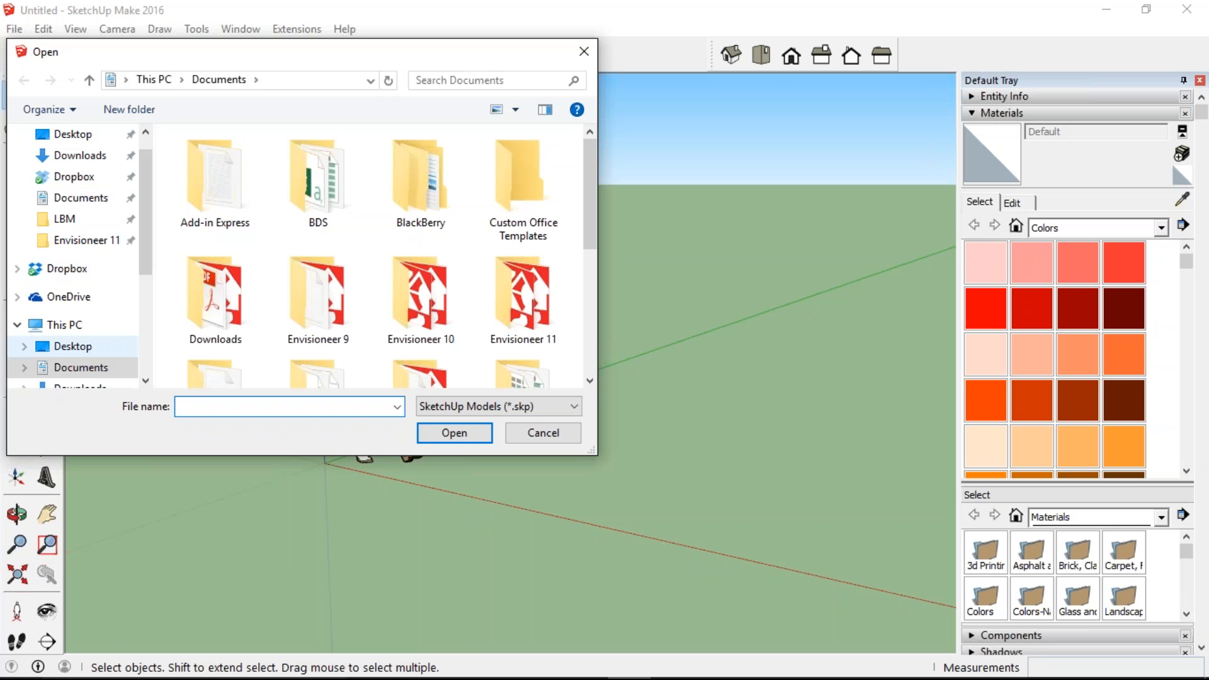
{"action": "left_click", "coordinate": [331, 174]}
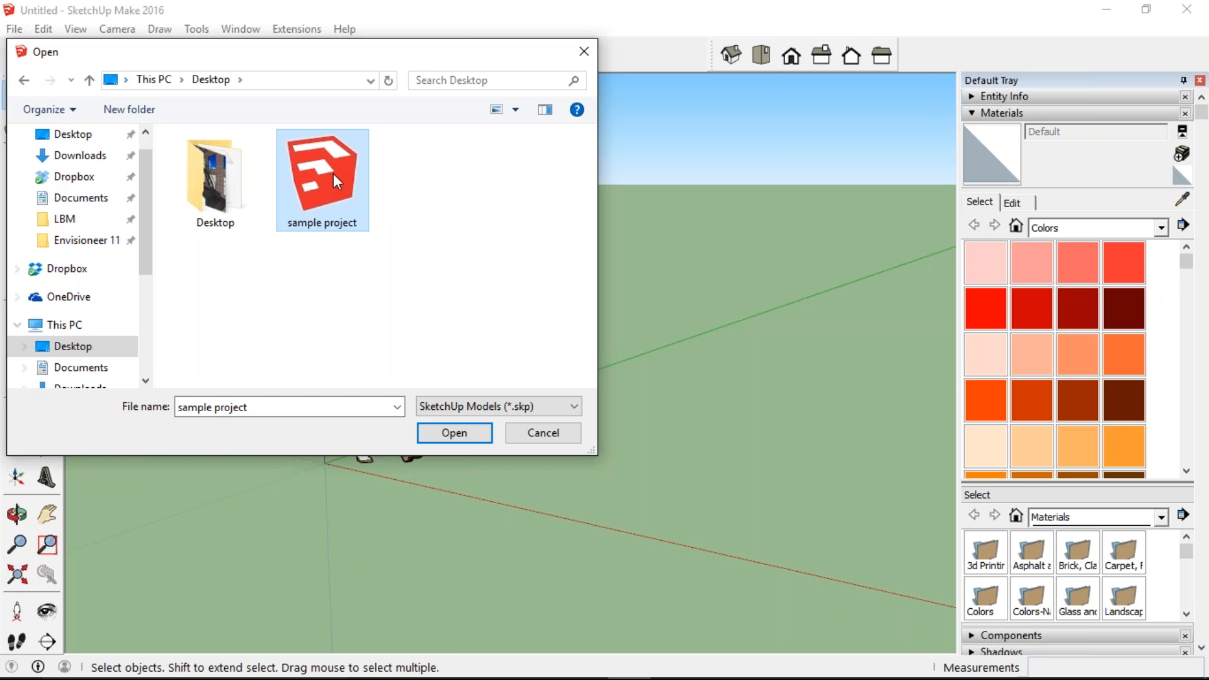
{"action": "left_click", "coordinate": [465, 438]}
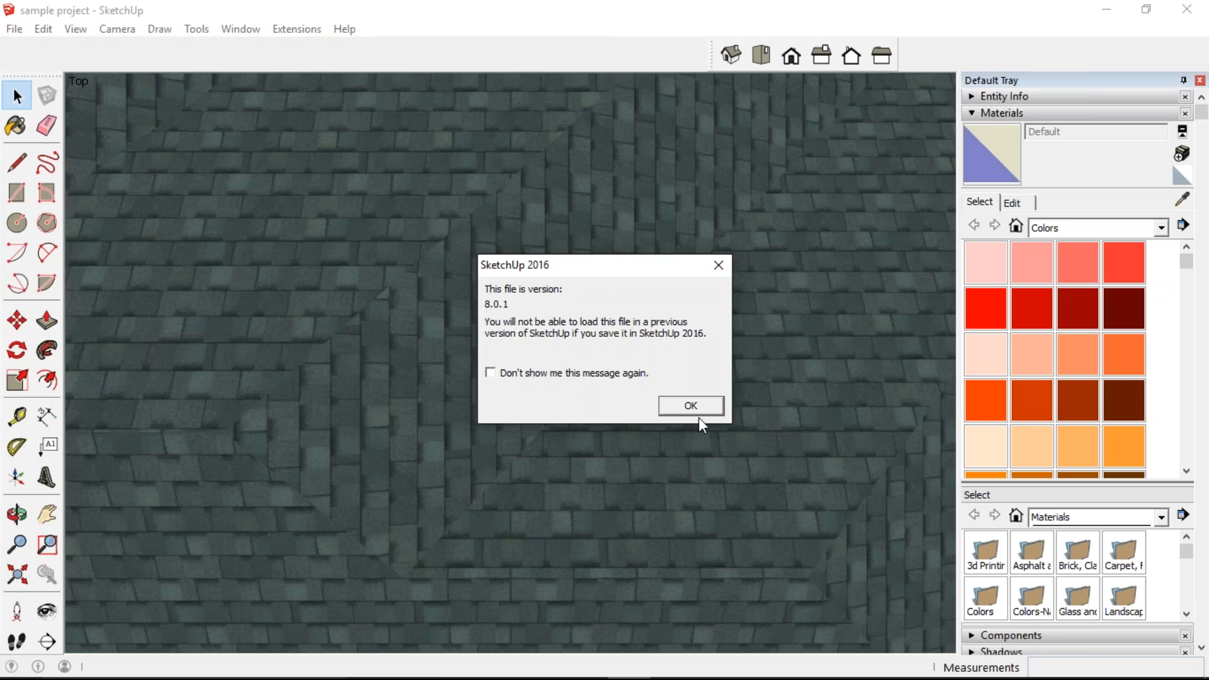
{"action": "left_click", "coordinate": [691, 406]}
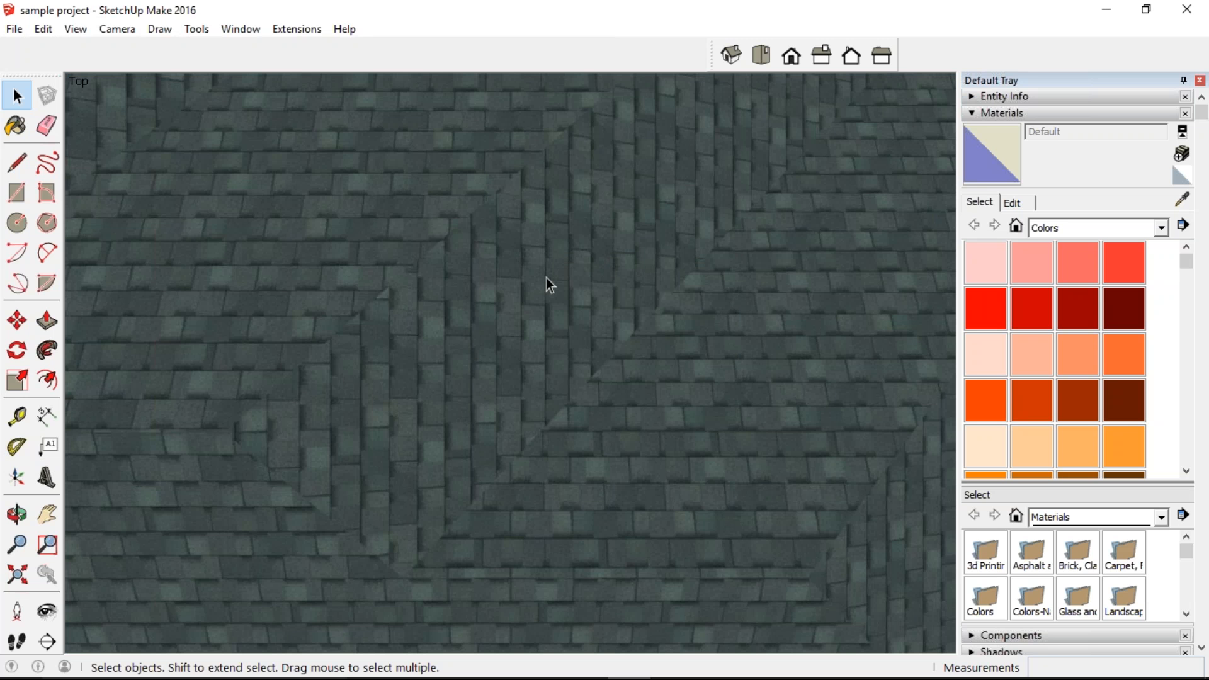
Step: Examine the opened house model from above and around its front facade, then close up at the entrance
{"action": "scroll", "coordinate": [543, 280], "scroll_direction": "down", "scroll_amount": 10}
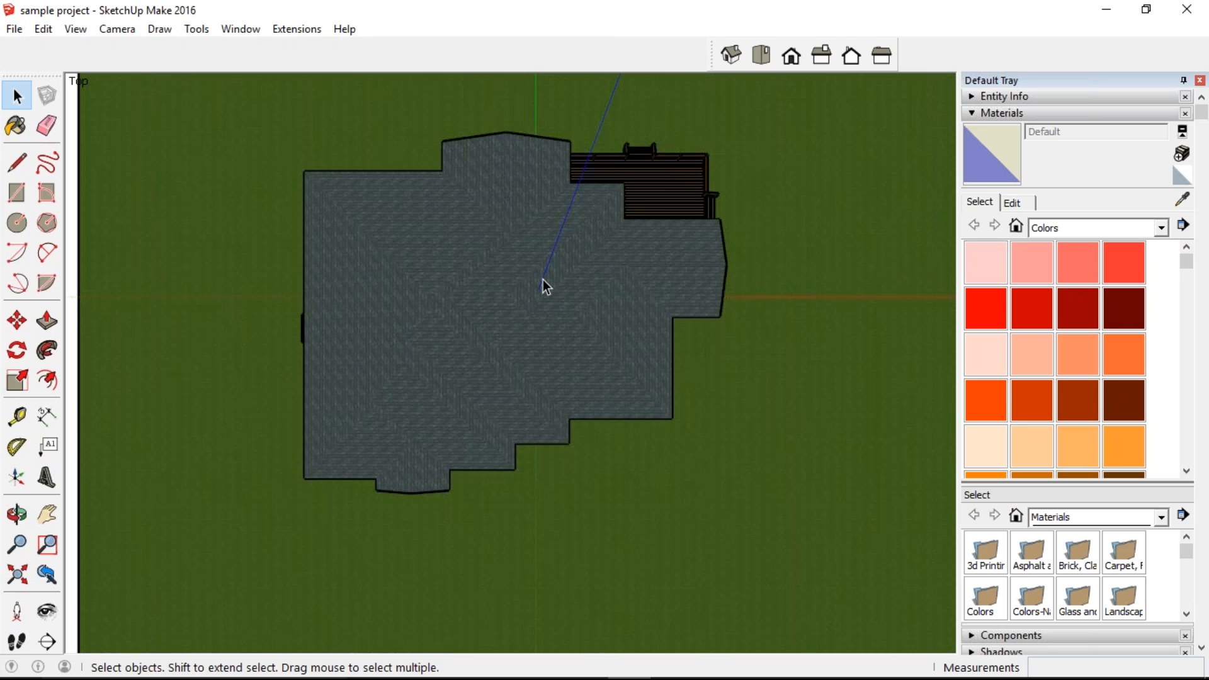
{"action": "scroll", "coordinate": [543, 279], "scroll_direction": "down", "scroll_amount": 2}
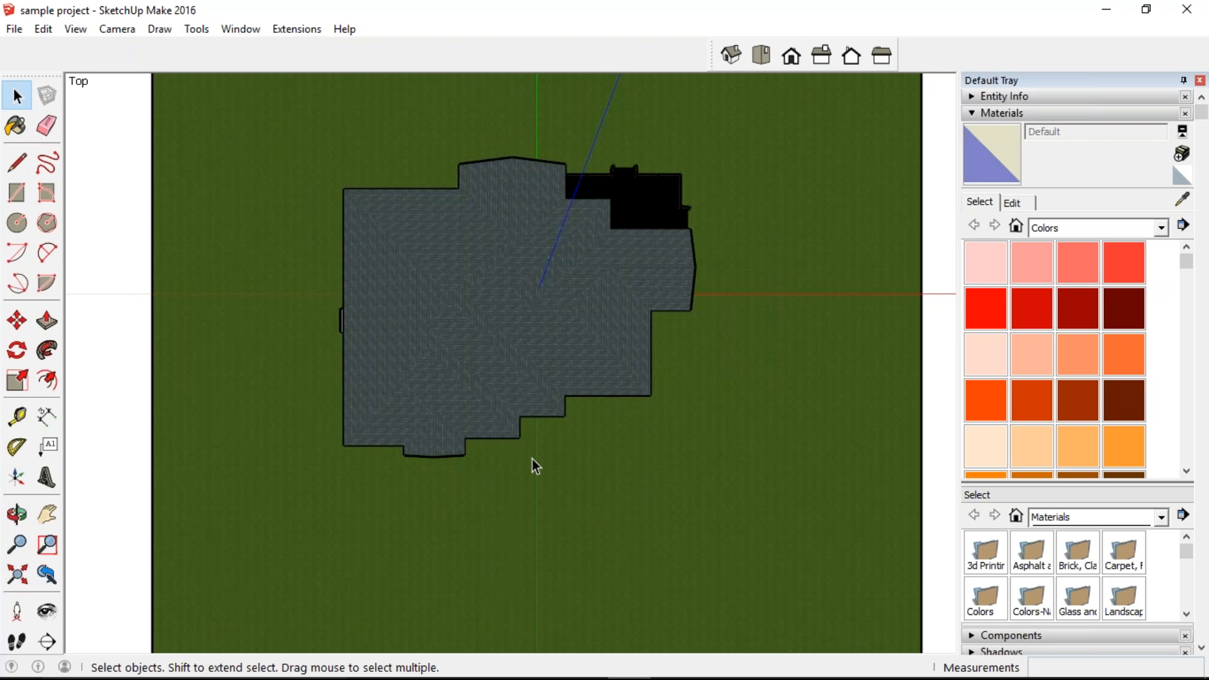
{"action": "key", "text": "o"}
{"action": "middle_click_drag", "start_coordinate": [527, 450], "coordinate": [525, 449]}
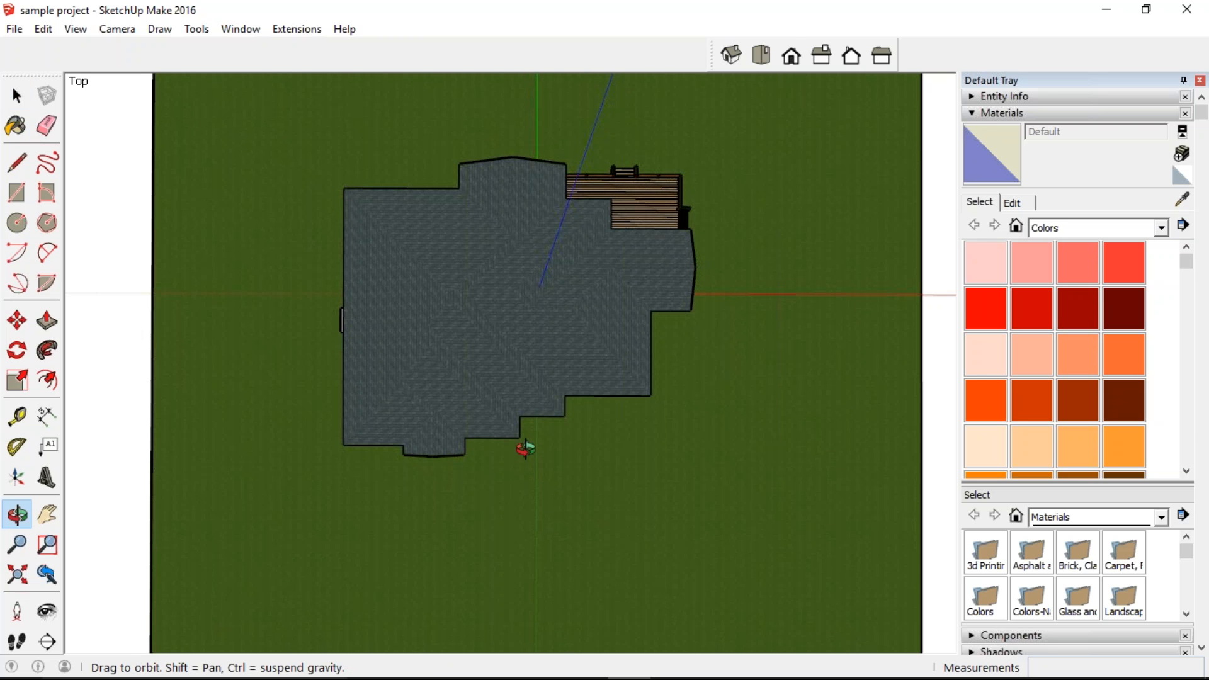
{"action": "left_click_drag", "start_coordinate": [526, 449], "coordinate": [592, 96]}
{"action": "middle_click_drag", "start_coordinate": [592, 96], "coordinate": [593, 84]}
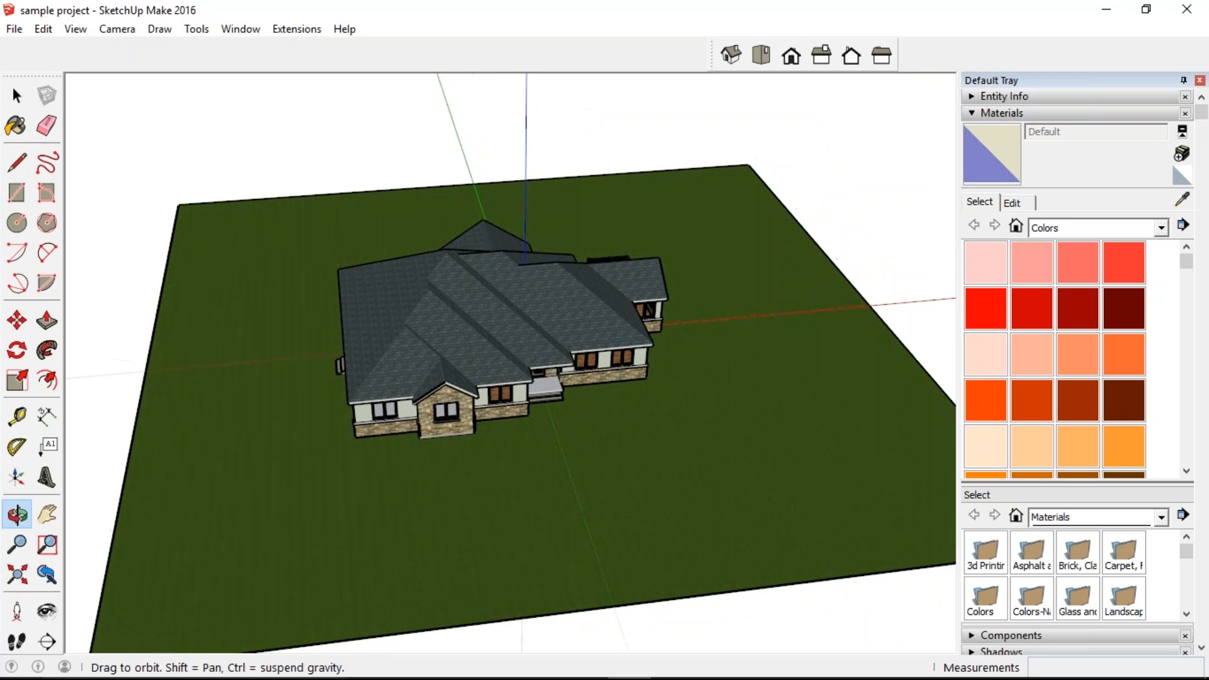
{"action": "middle_click_drag", "start_coordinate": [481, 405], "coordinate": [287, 340]}
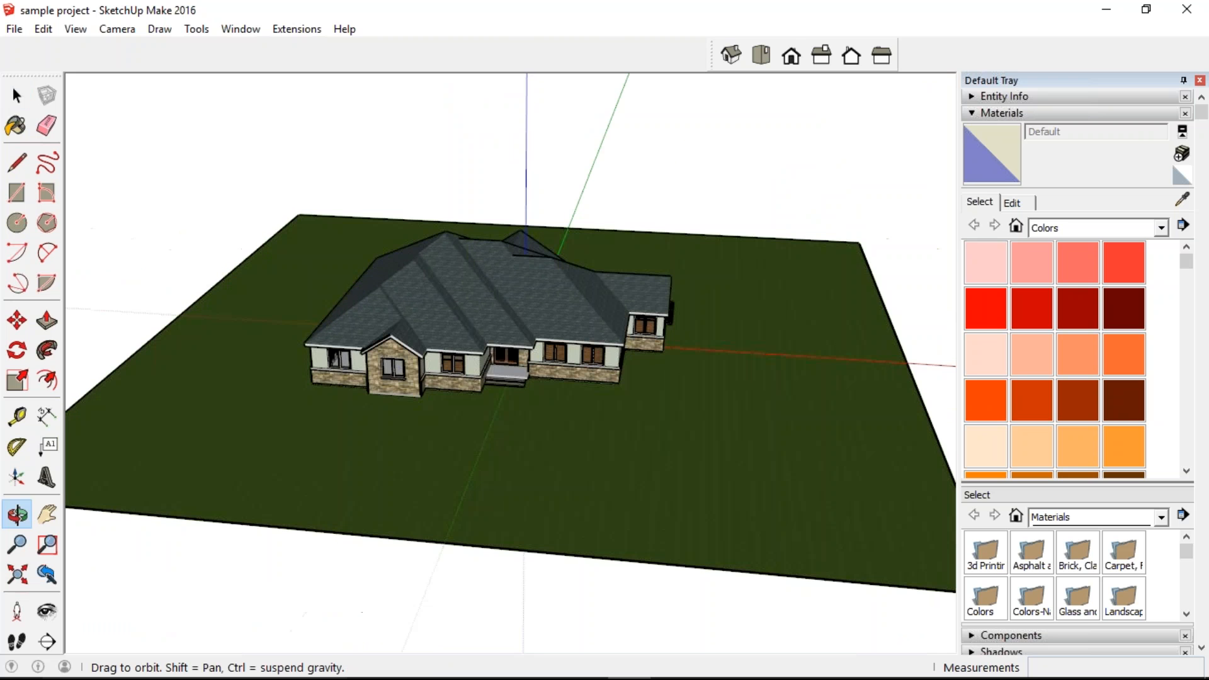
{"action": "key", "text": "space"}
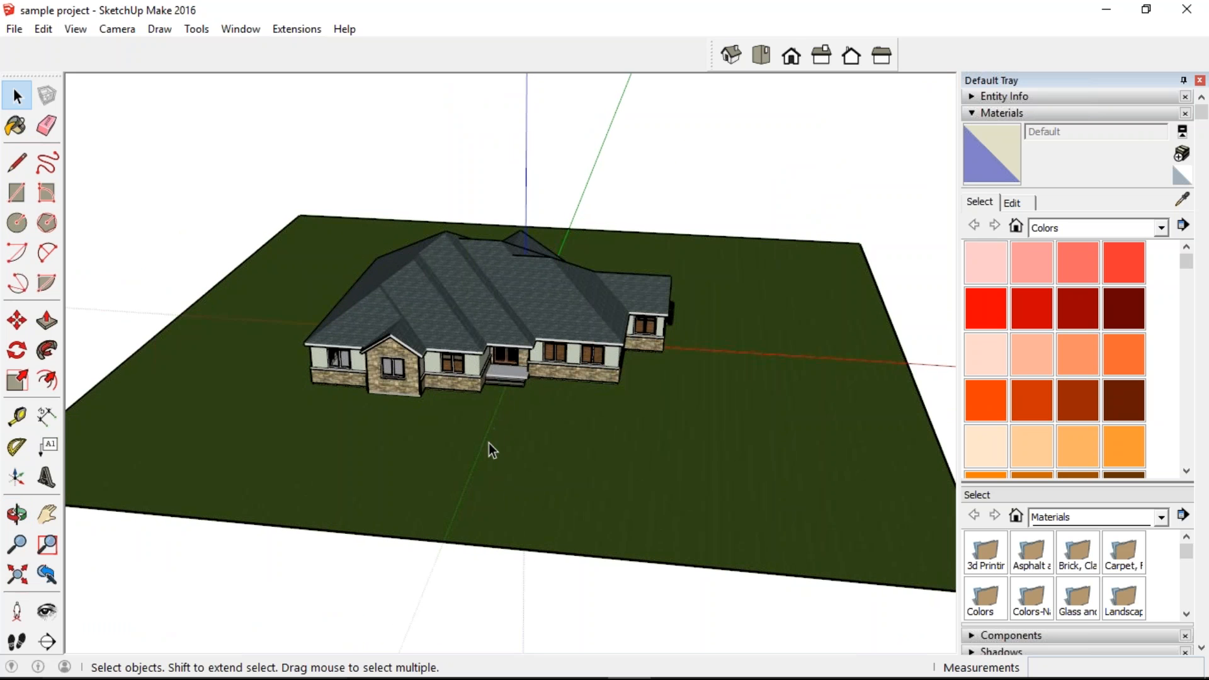
{"action": "middle_click_drag", "start_coordinate": [488, 443], "coordinate": [426, 404]}
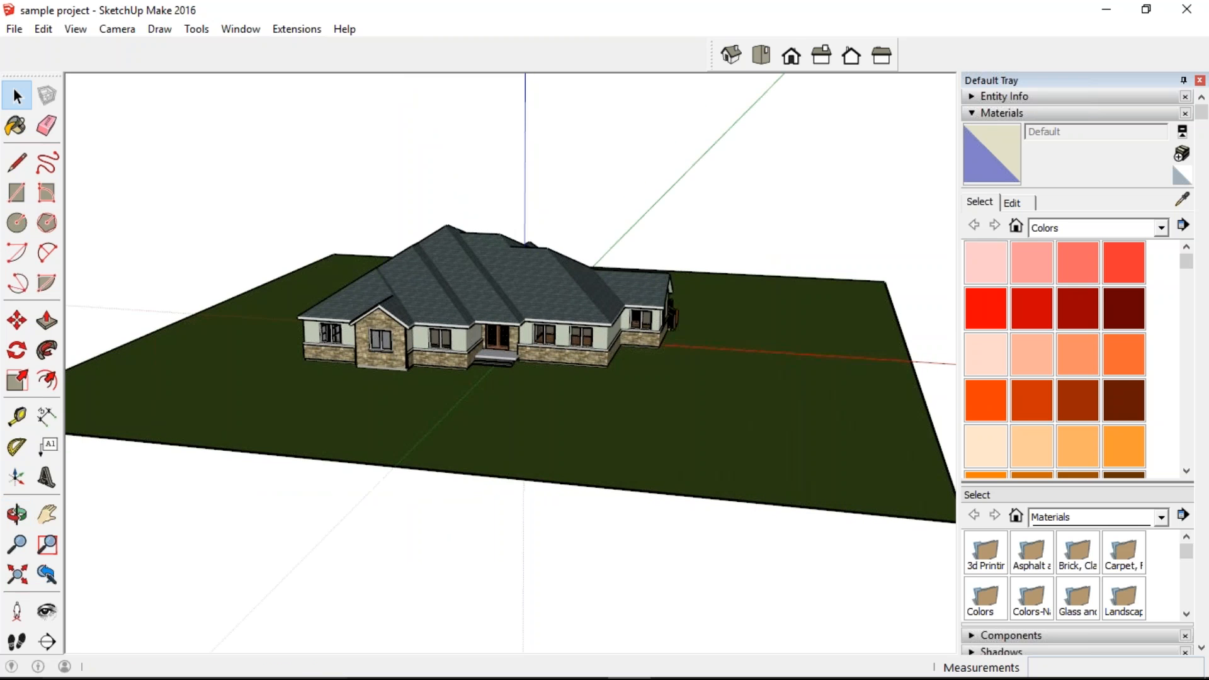
{"action": "scroll", "coordinate": [561, 317], "scroll_direction": "up", "scroll_amount": 4}
{"action": "scroll", "coordinate": [495, 314], "scroll_direction": "up", "scroll_amount": 1}
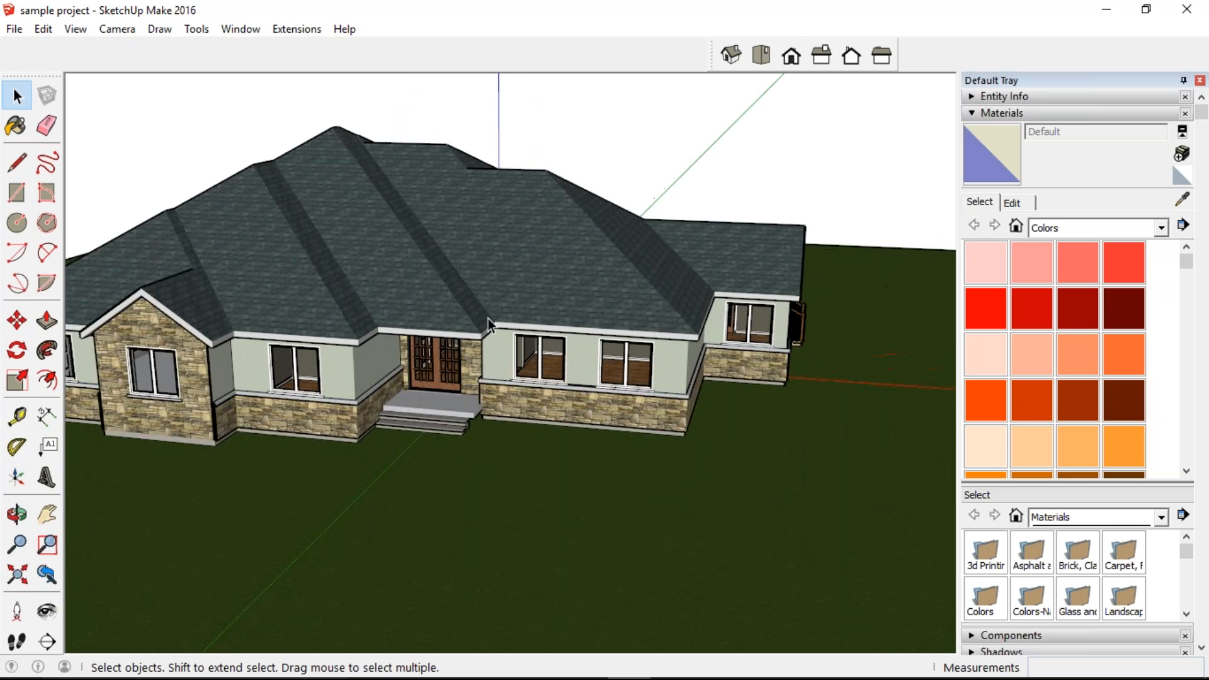
Step: Examine the house model from the front entrance around to the deck on its rear side
{"action": "scroll", "coordinate": [485, 320], "scroll_direction": "up", "scroll_amount": 1}
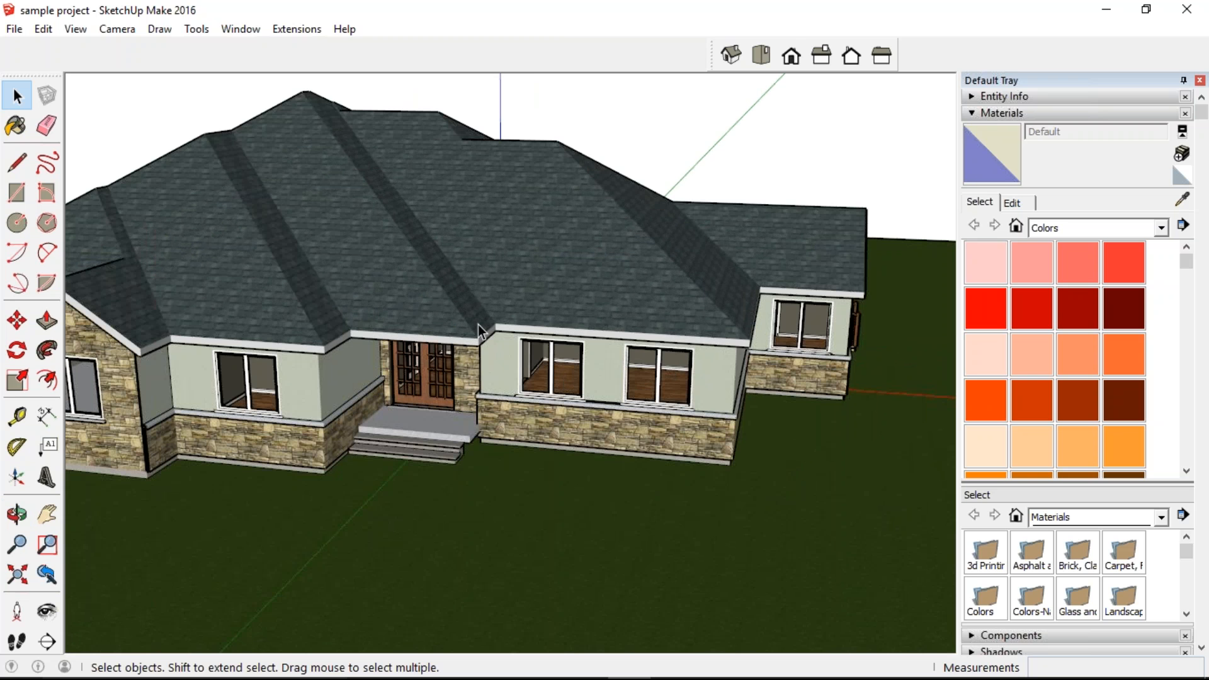
{"action": "scroll", "coordinate": [444, 413], "scroll_direction": "down", "scroll_amount": 2}
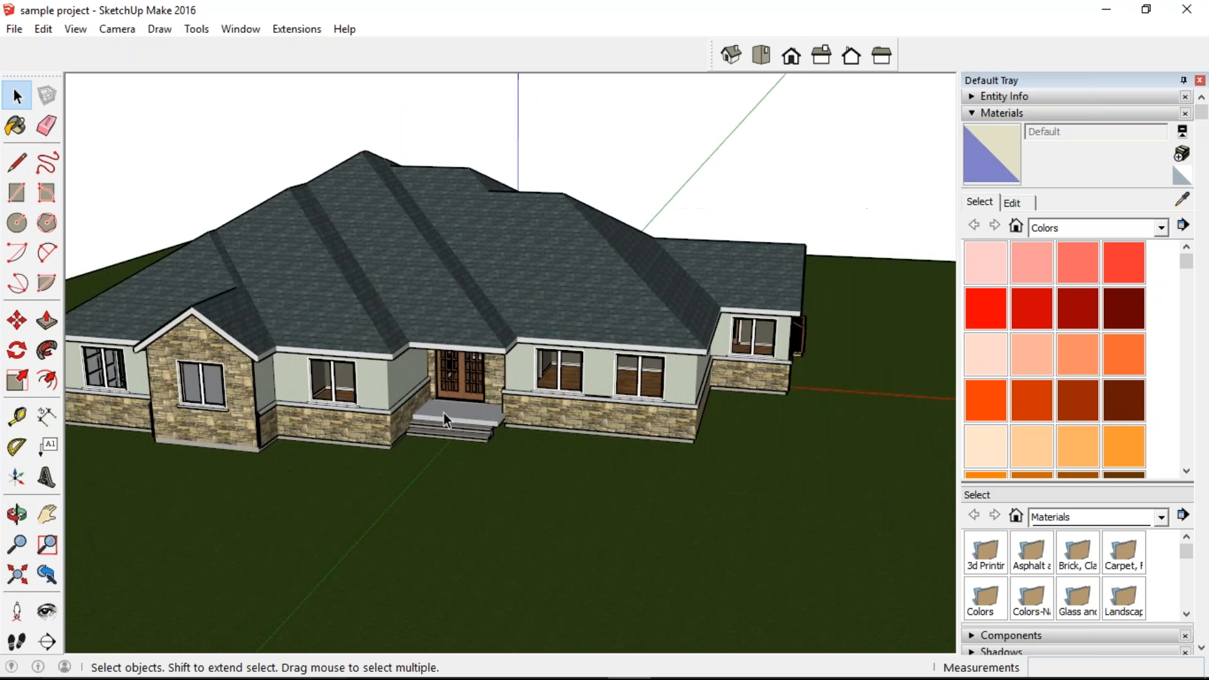
{"action": "scroll", "coordinate": [444, 413], "scroll_direction": "down", "scroll_amount": 1}
{"action": "scroll", "coordinate": [658, 464], "scroll_direction": "up", "scroll_amount": 1}
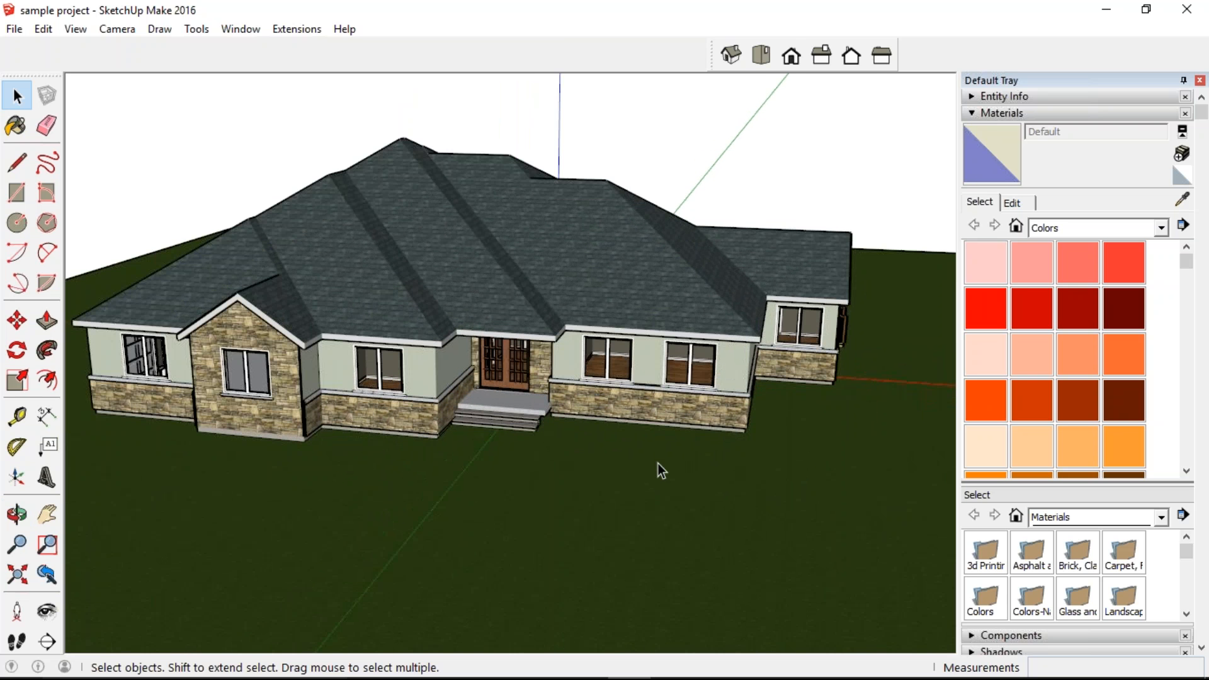
{"action": "middle_click", "coordinate": [360, 445]}
{"action": "middle_click_drag", "start_coordinate": [361, 444], "coordinate": [718, 507]}
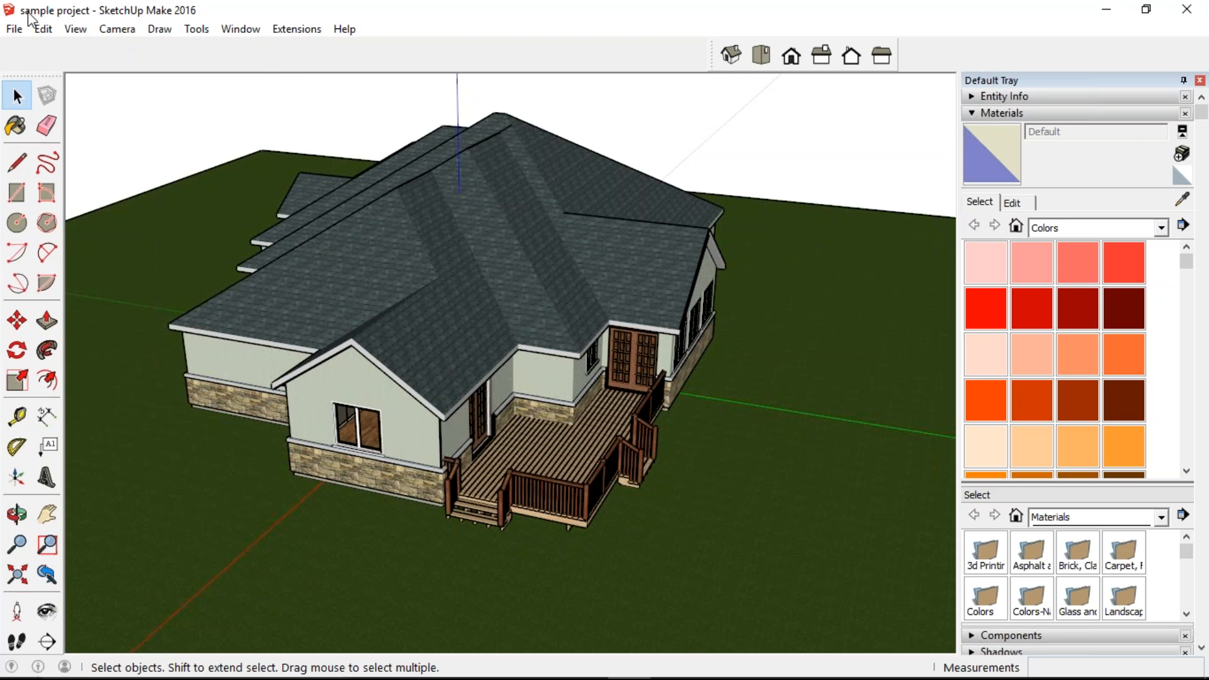
Step: Check the file types offered for exporting the house as a 3D model, and leave without exporting
{"action": "left_click", "coordinate": [14, 30]}
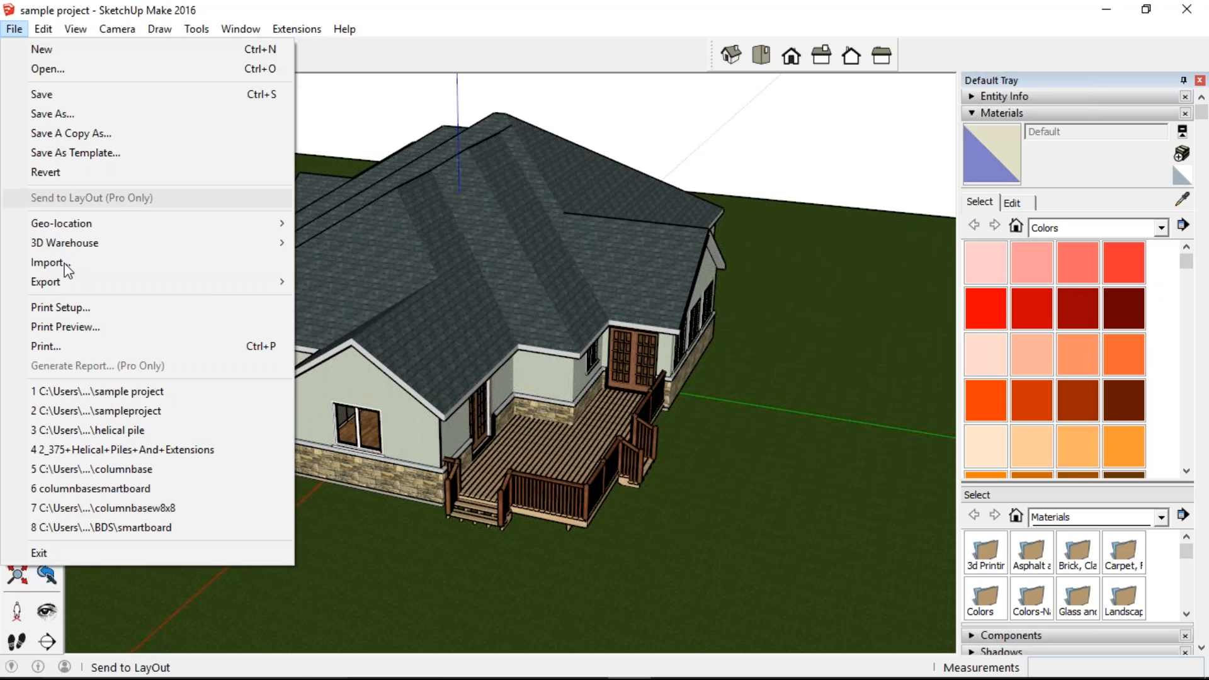
{"action": "mouse_move", "coordinate": [81, 284]}
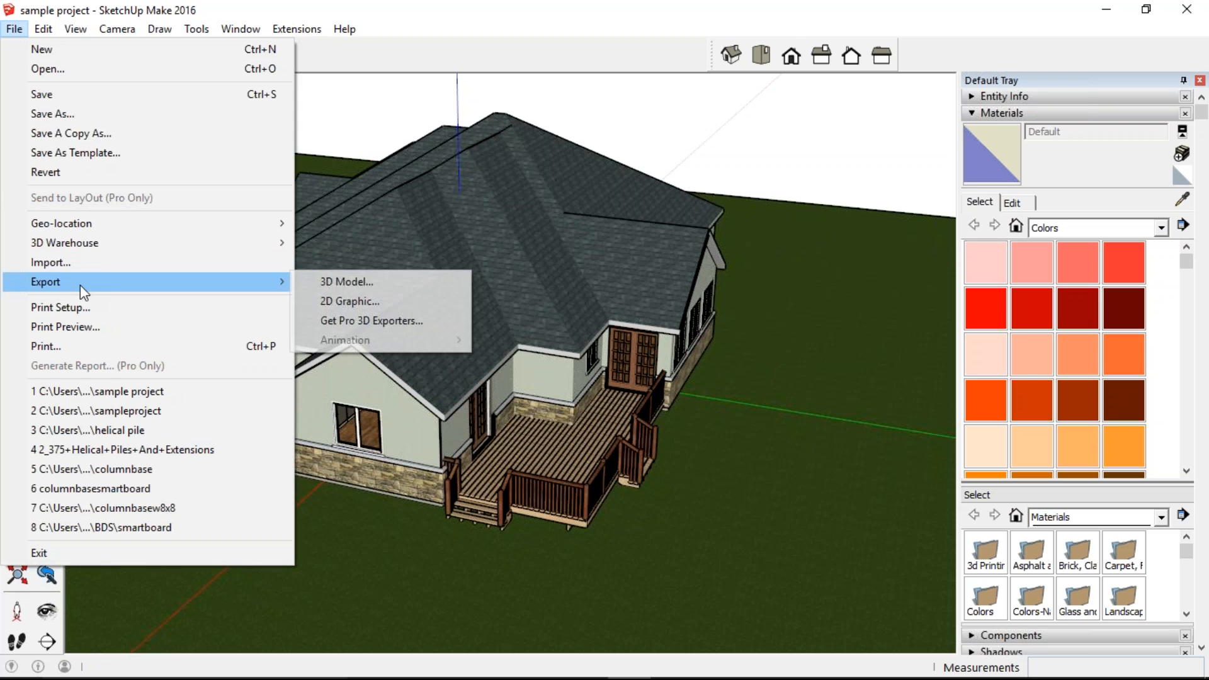
{"action": "left_click", "coordinate": [357, 285]}
{"action": "left_click", "coordinate": [230, 393]}
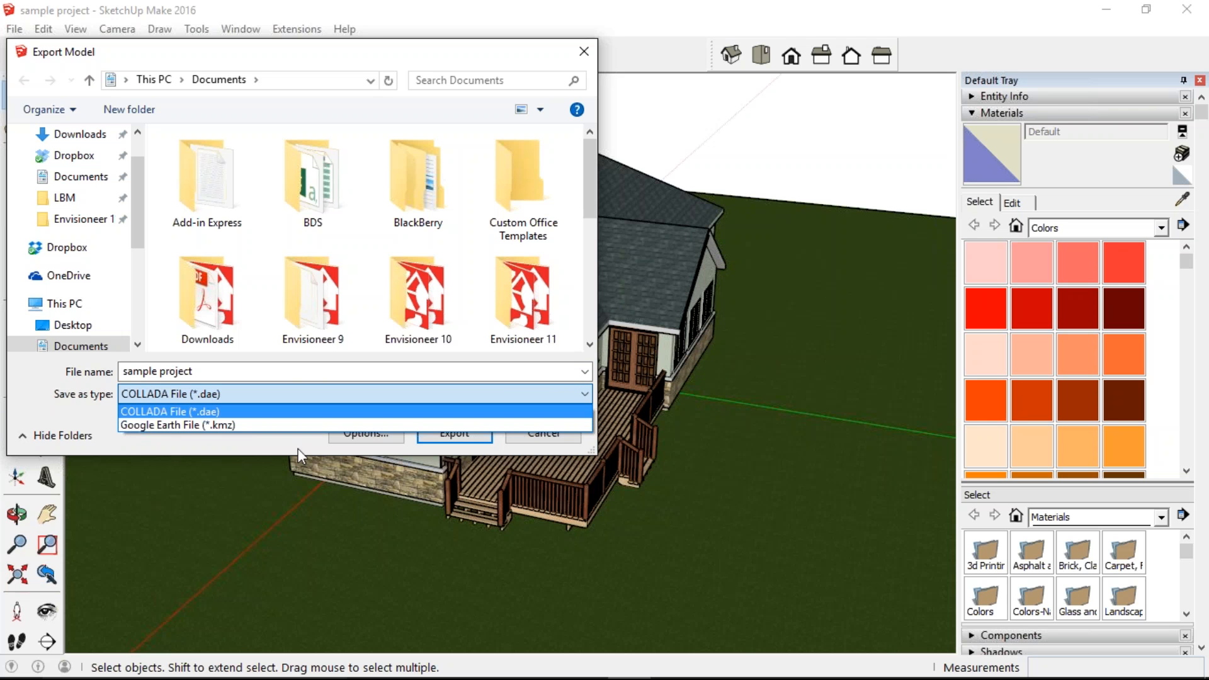
{"action": "left_click", "coordinate": [529, 412]}
{"action": "left_click", "coordinate": [556, 436]}
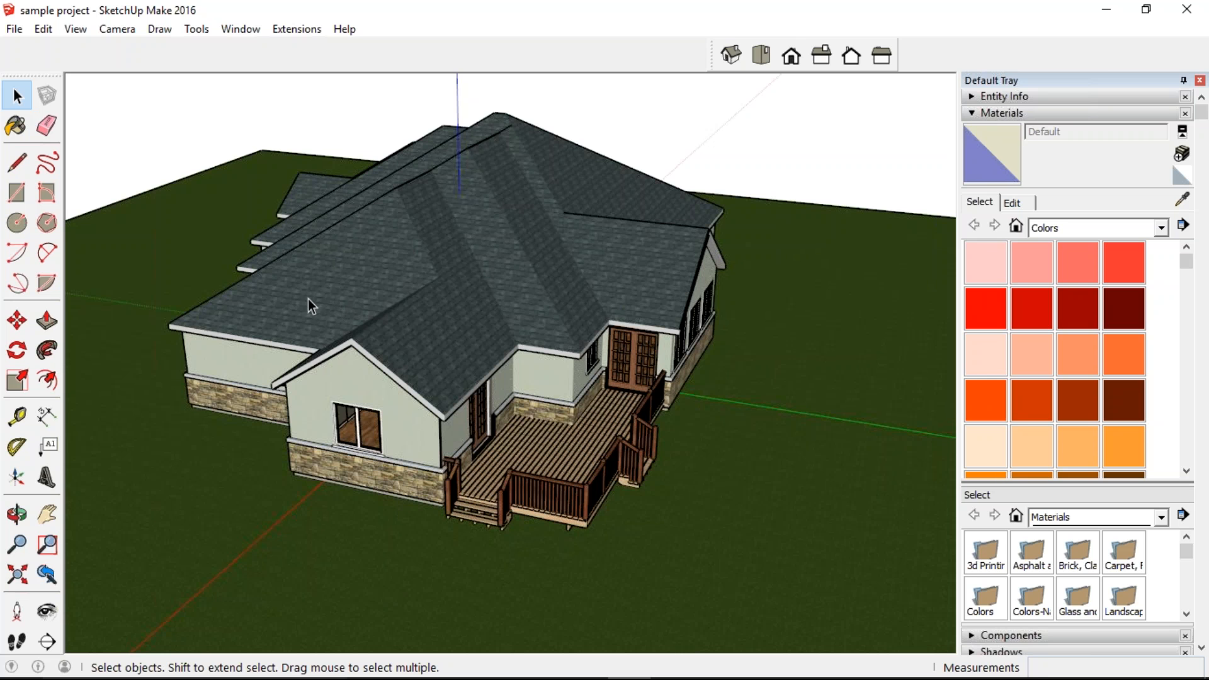
Step: Start a new model without saving changes to the sample project and delete the default person figure
{"action": "left_click", "coordinate": [15, 30]}
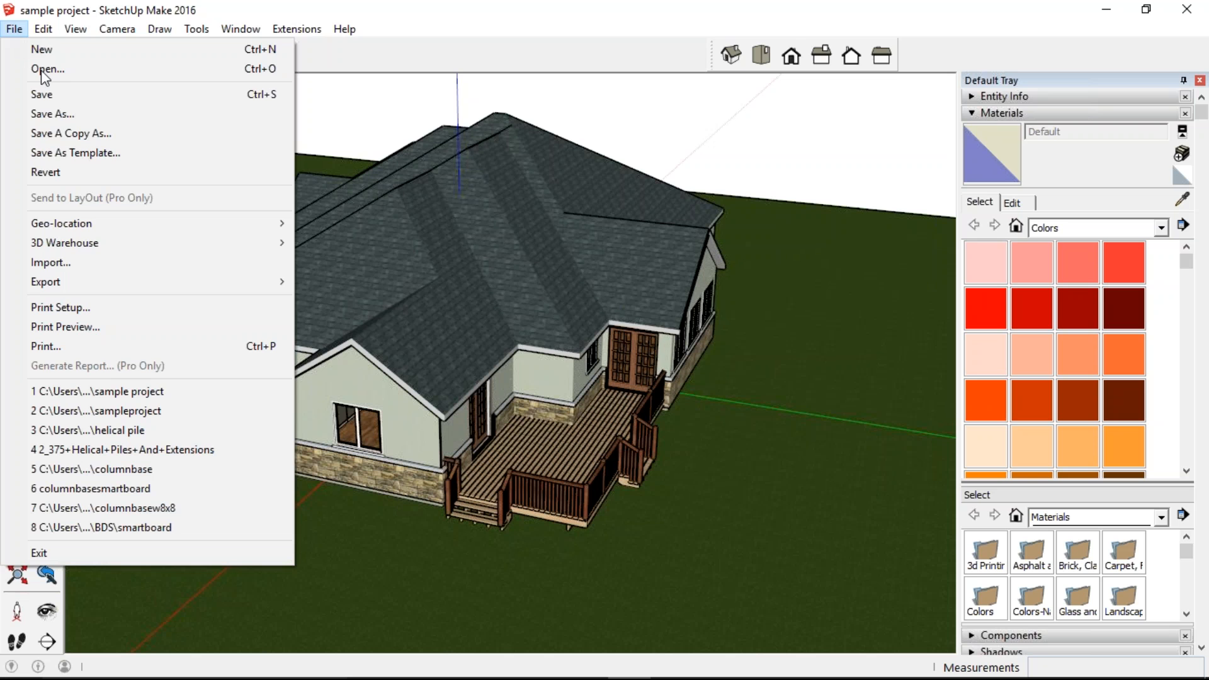
{"action": "left_click", "coordinate": [50, 51]}
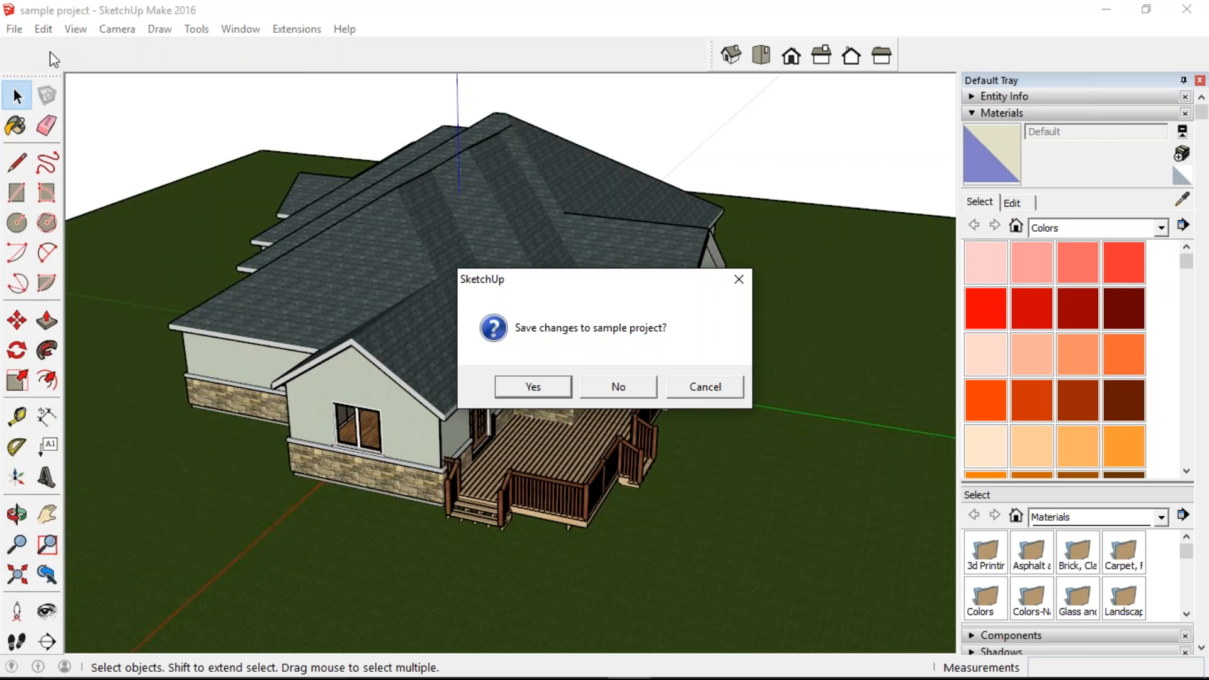
{"action": "left_click", "coordinate": [609, 387]}
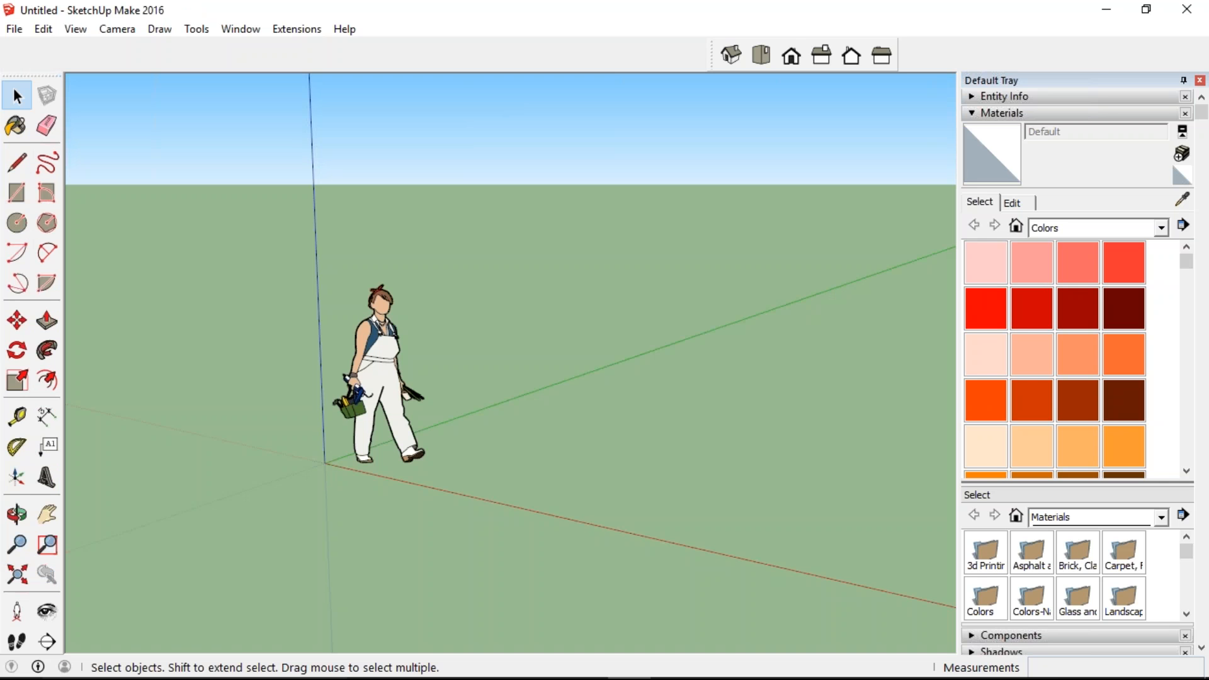
{"action": "left_click", "coordinate": [369, 378]}
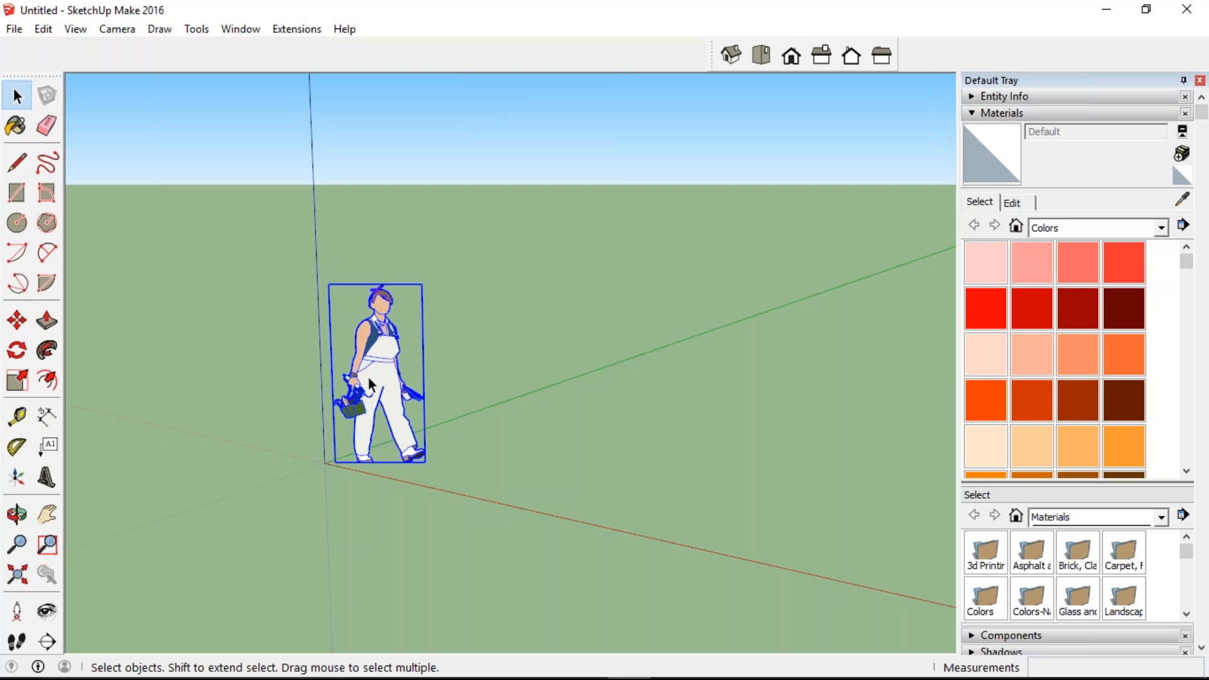
{"action": "key", "text": "Delete"}
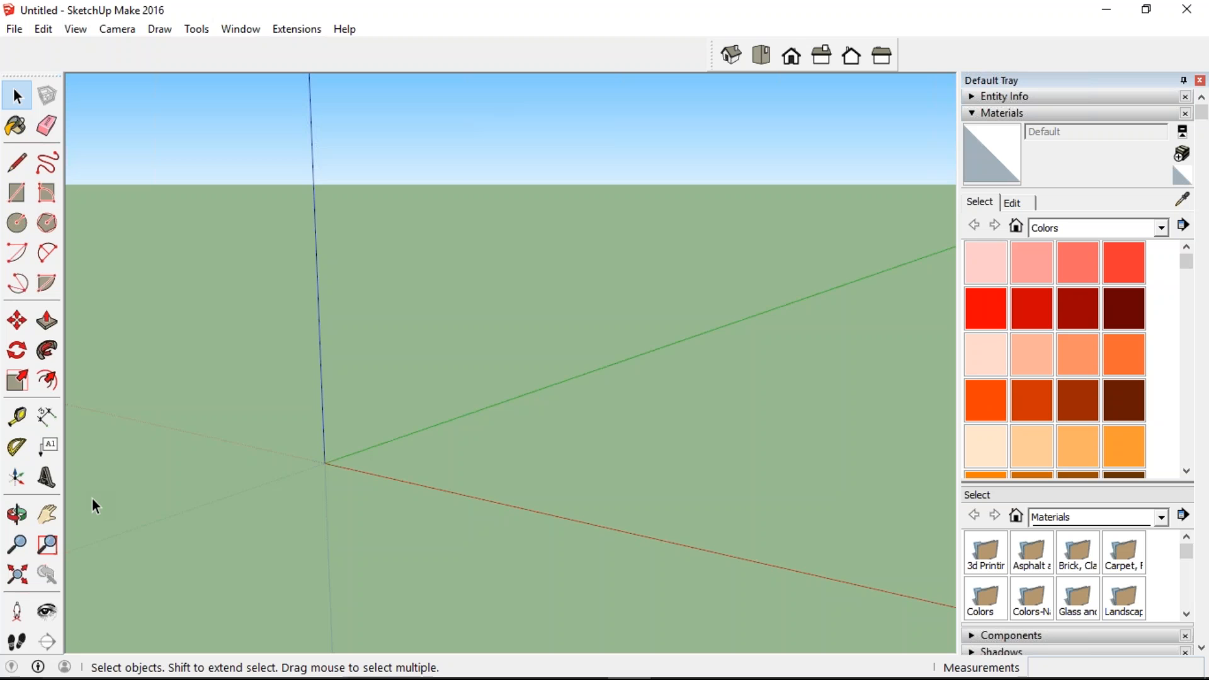
Step: Draw a 2' by 2' rectangle on the ground plane with its first corner at the origin
{"action": "left_click", "coordinate": [18, 517]}
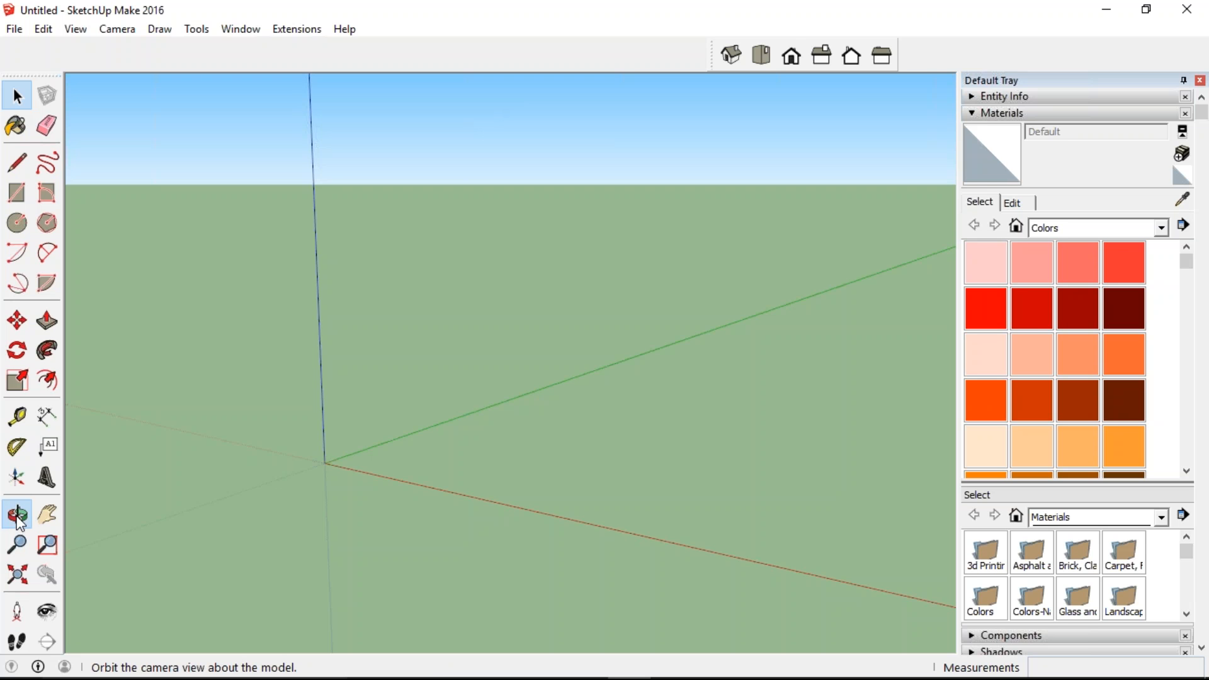
{"action": "mouse_move", "coordinate": [551, 403]}
{"action": "left_mouse_down"}
{"action": "mouse_move", "coordinate": [502, 399]}
{"action": "mouse_move", "coordinate": [567, 388]}
{"action": "left_mouse_up"}
{"action": "left_click", "coordinate": [49, 514]}
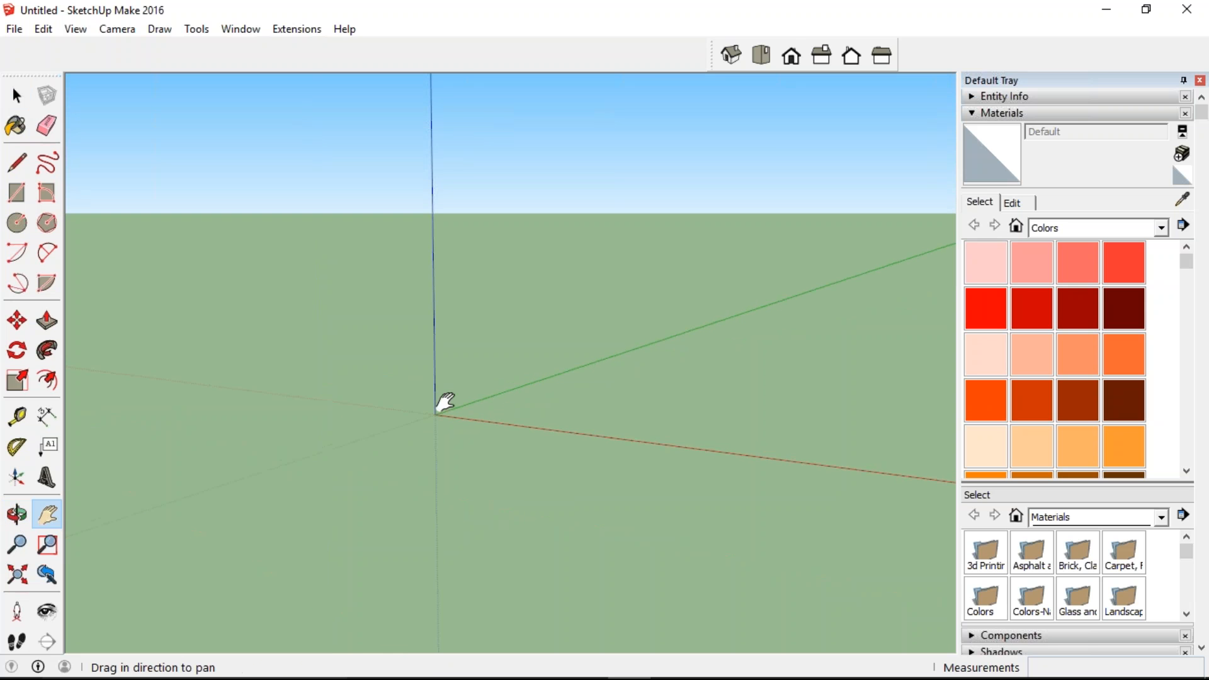
{"action": "left_click_drag", "start_coordinate": [441, 410], "coordinate": [441, 454]}
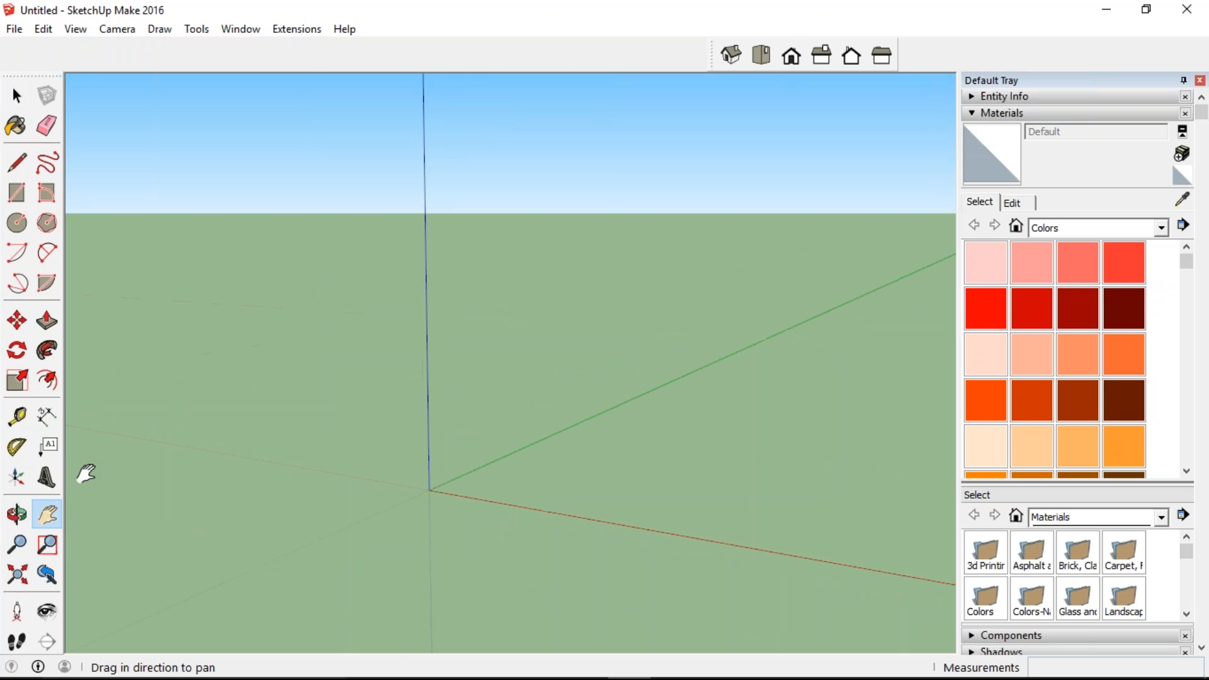
{"action": "left_click_drag", "start_coordinate": [86, 473], "coordinate": [87, 487]}
{"action": "left_click", "coordinate": [17, 544]}
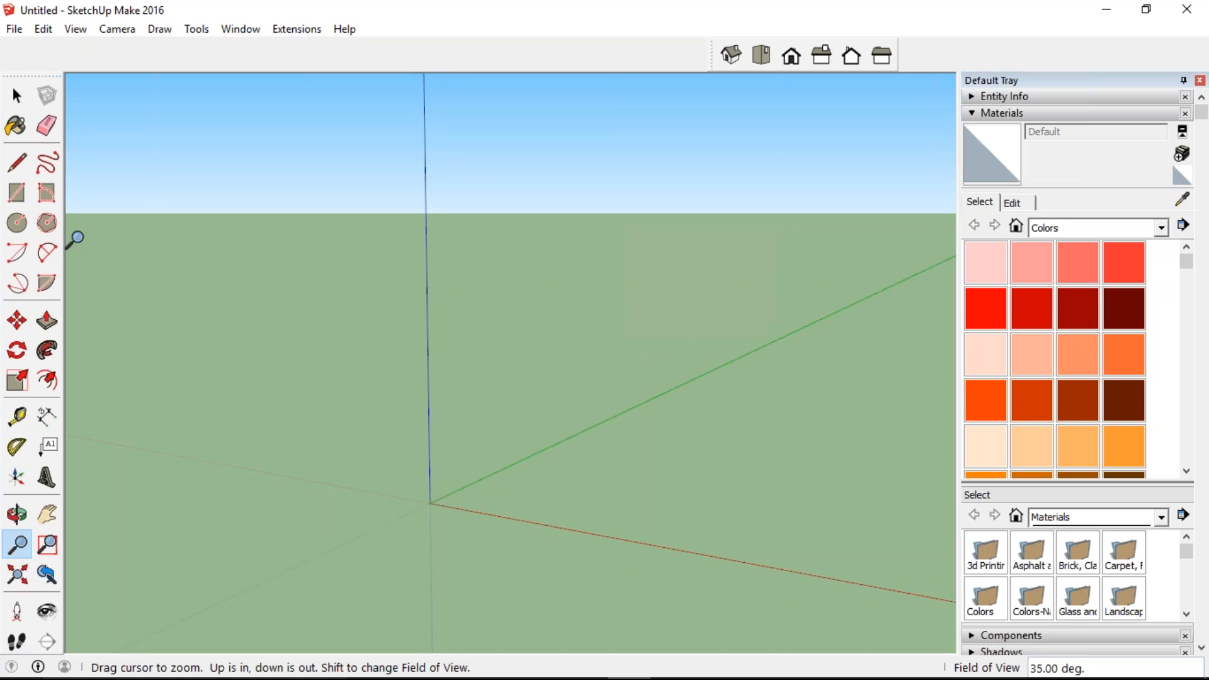
{"action": "left_click", "coordinate": [19, 197]}
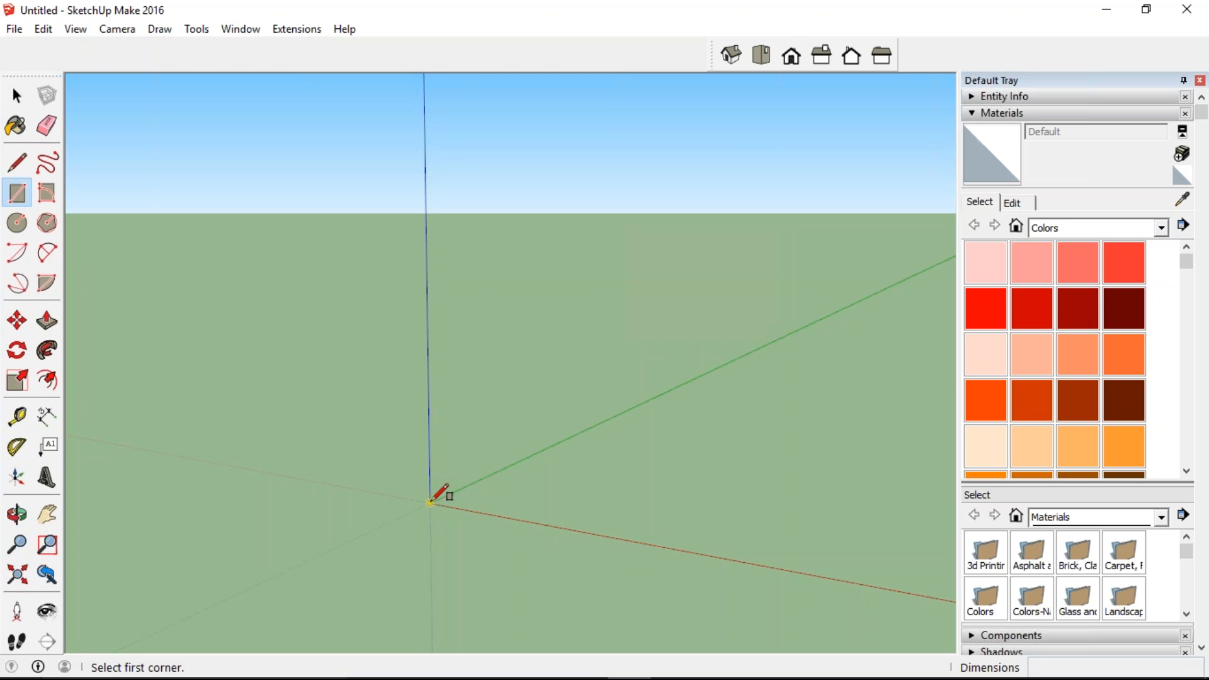
{"action": "left_click", "coordinate": [431, 502]}
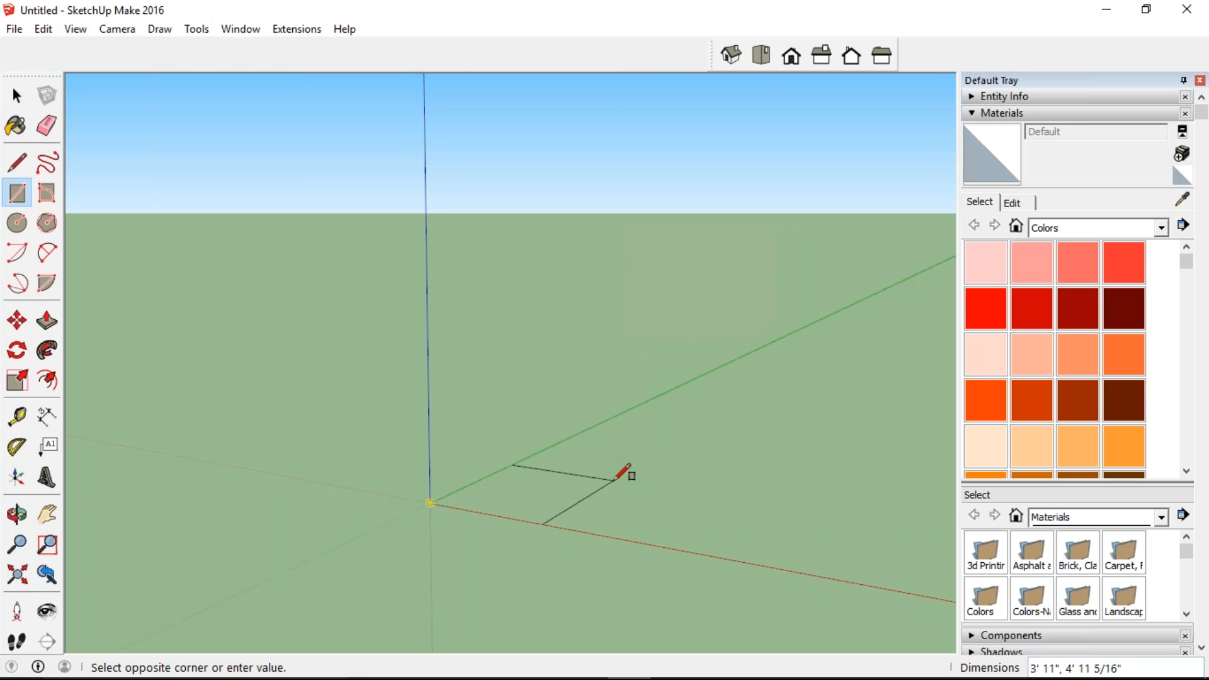
{"action": "type", "text": "2',2"}
{"action": "key", "text": "Return"}
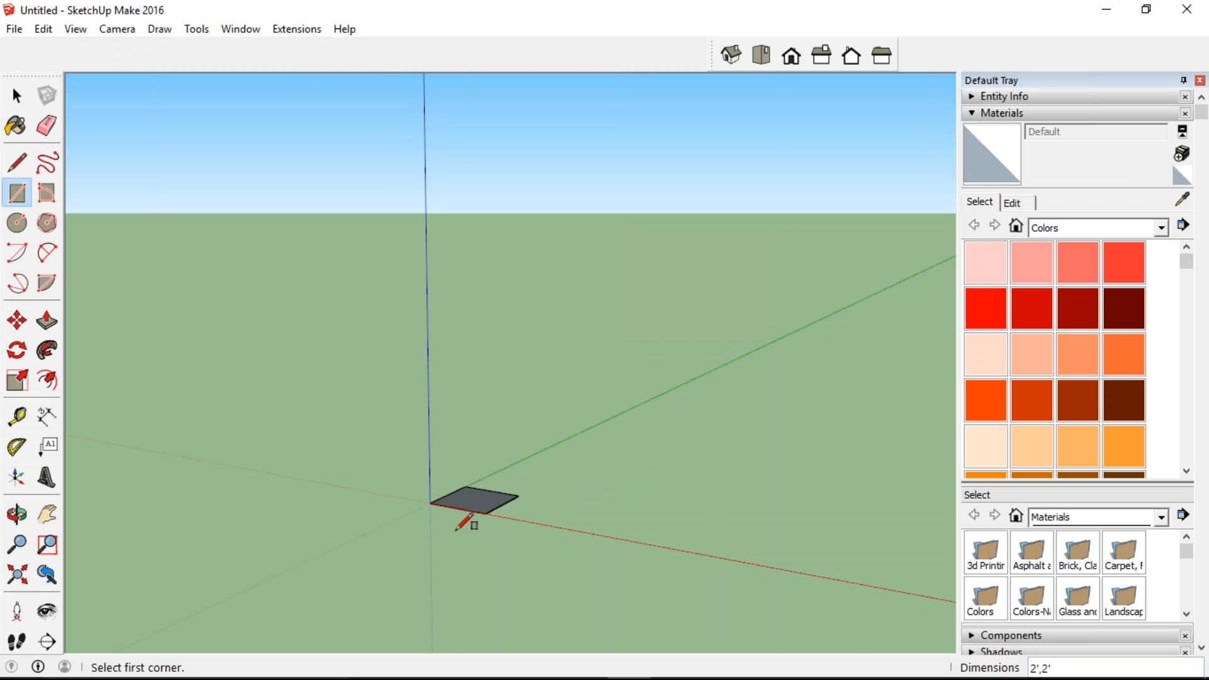
Step: Push/Pull the square face upward 4' to form a block
{"action": "scroll", "coordinate": [460, 520], "scroll_direction": "up", "scroll_amount": 3}
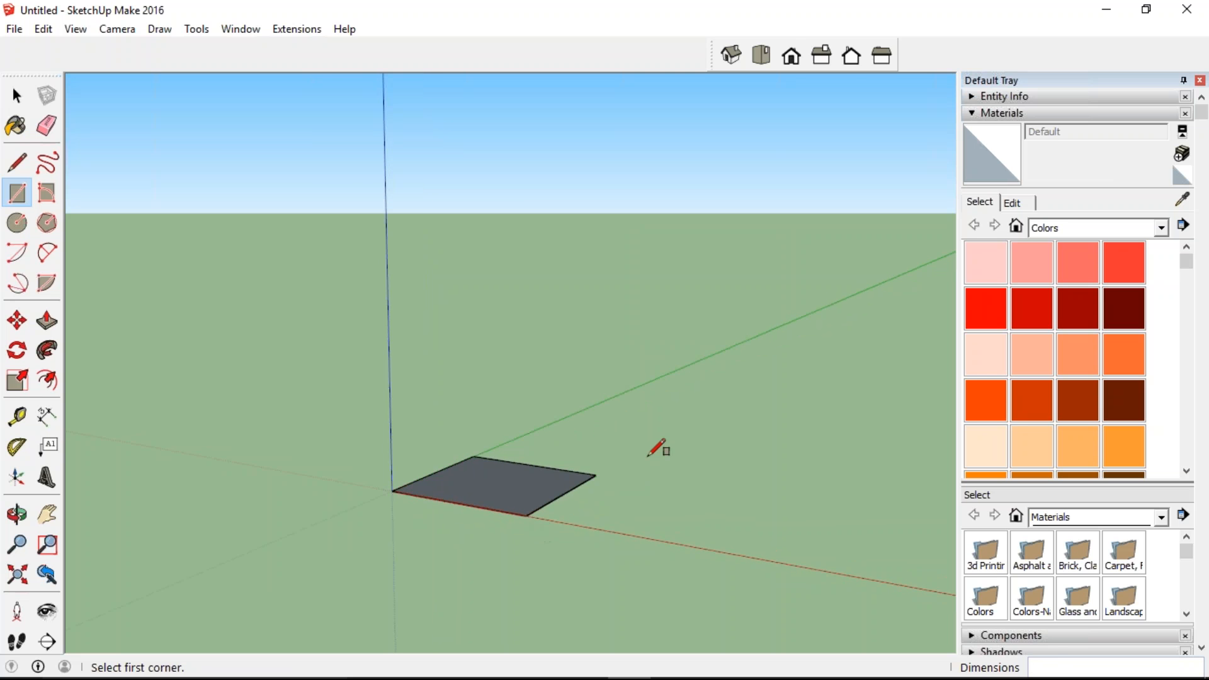
{"action": "middle_click_drag", "start_coordinate": [657, 449], "coordinate": [624, 466]}
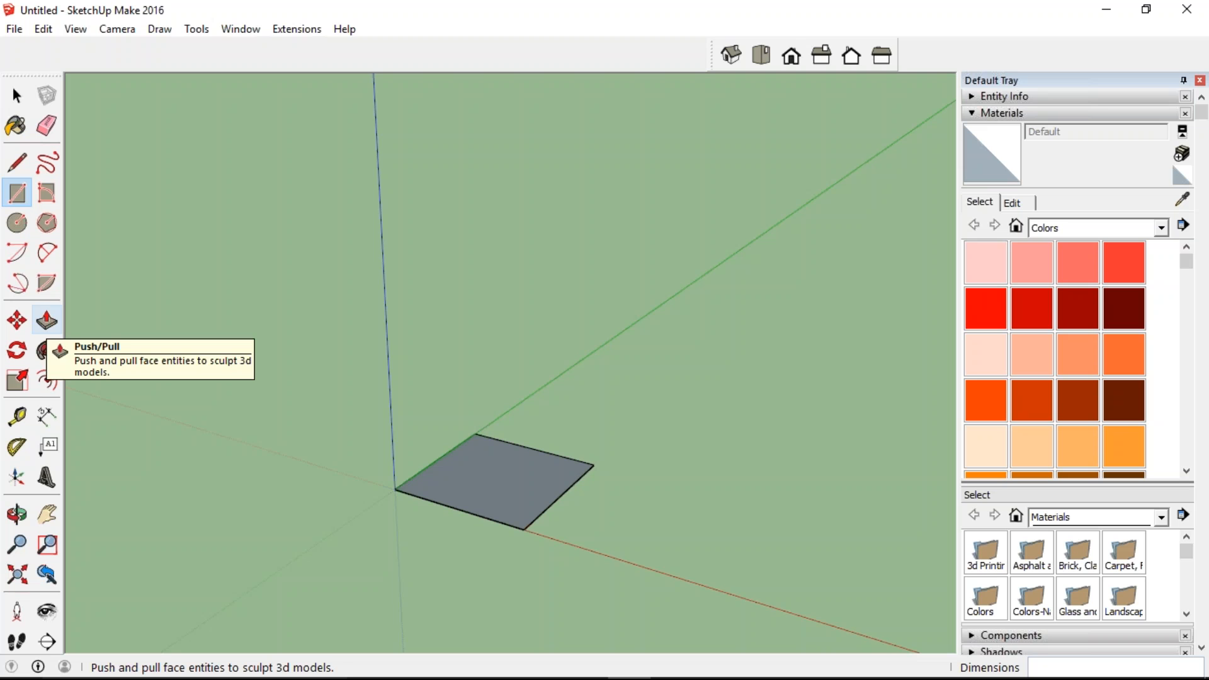
{"action": "left_click", "coordinate": [45, 322]}
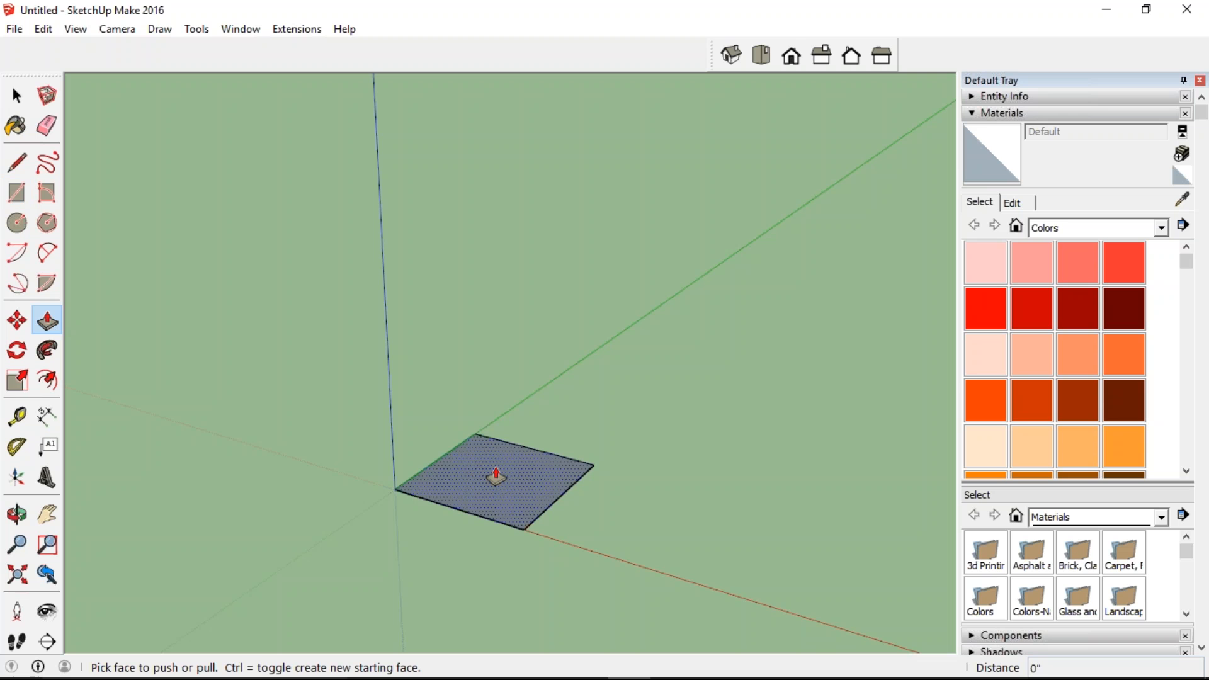
{"action": "left_click", "coordinate": [496, 477]}
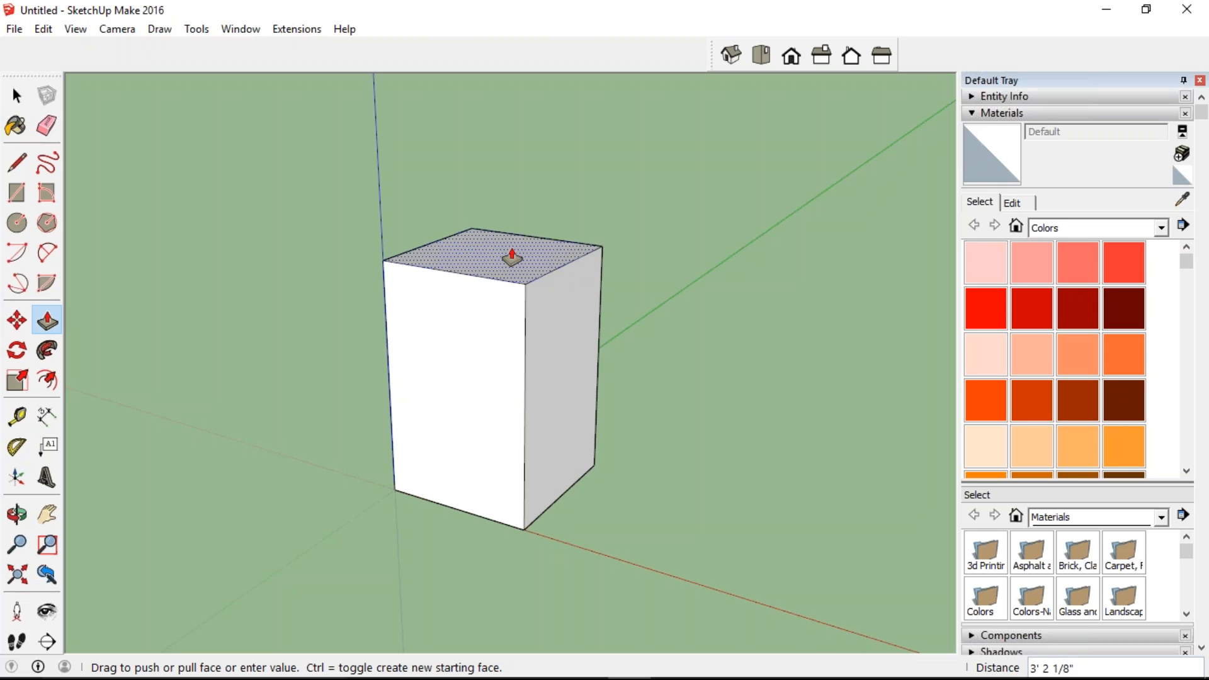
{"action": "type", "text": "4"}
{"action": "double_click", "coordinate": [511, 258]}
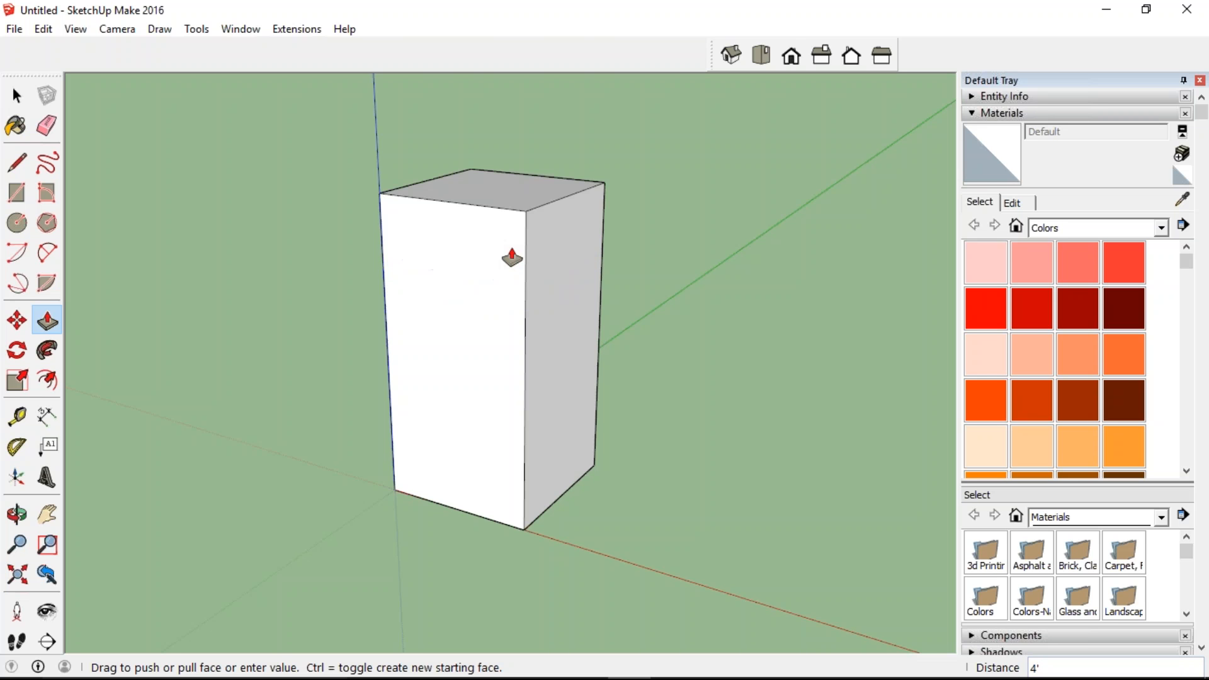
Step: Offset the edges of the block's top face outward to form a narrow overhanging border
{"action": "scroll", "coordinate": [447, 353], "scroll_direction": "down", "scroll_amount": 3}
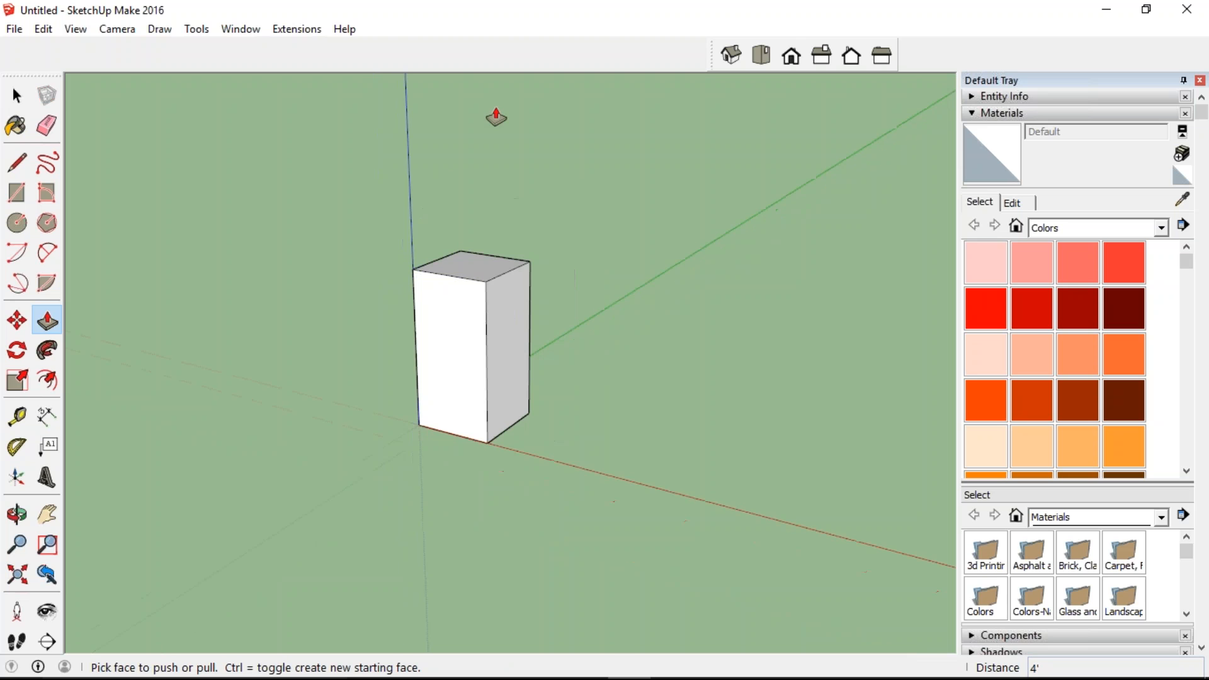
{"action": "scroll", "coordinate": [496, 117], "scroll_direction": "up", "scroll_amount": 3}
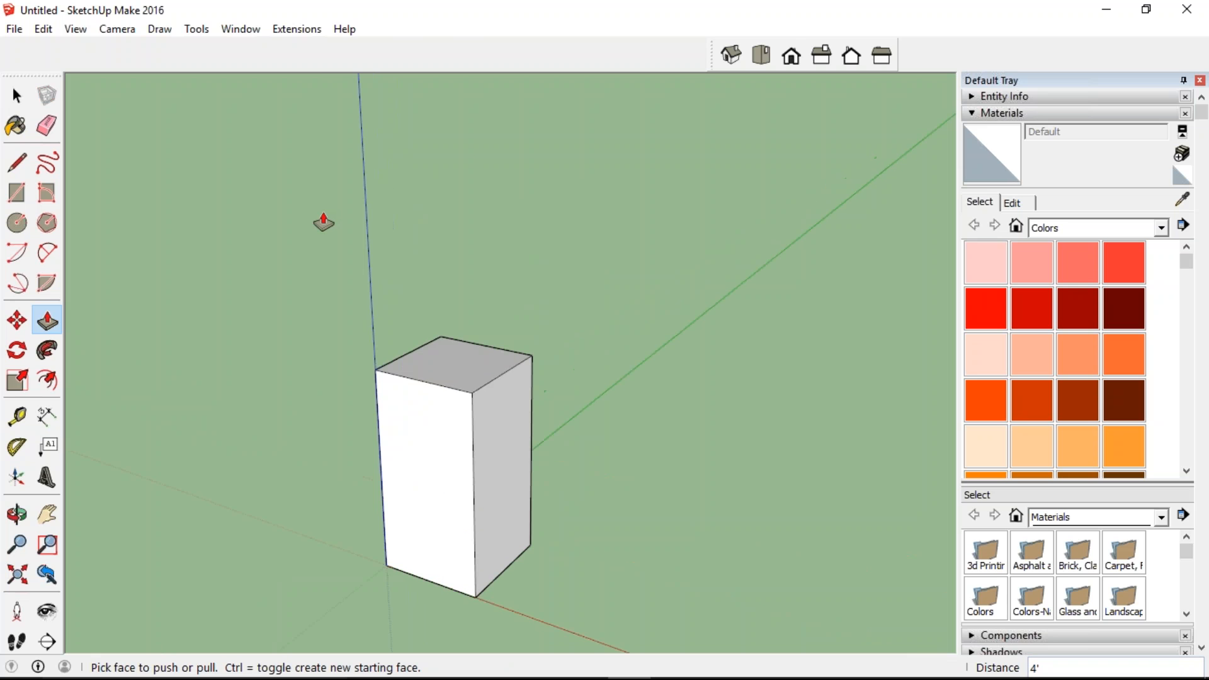
{"action": "left_click", "coordinate": [49, 386]}
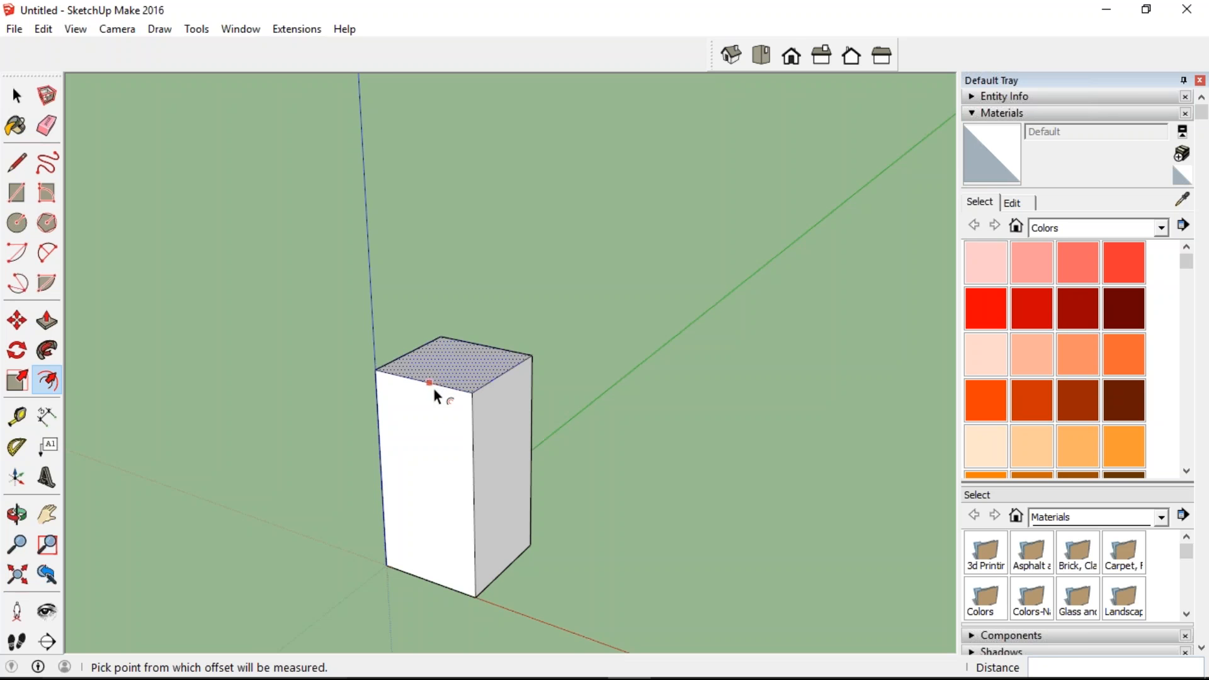
{"action": "left_click", "coordinate": [434, 388]}
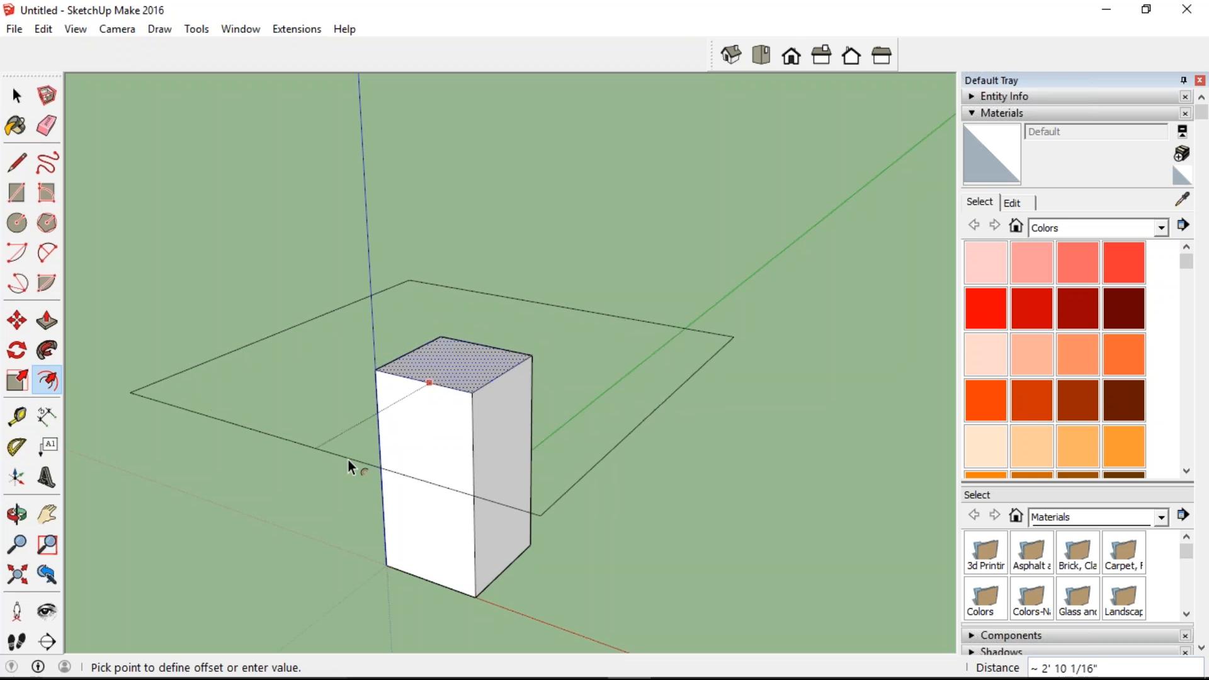
{"action": "left_click", "coordinate": [426, 389]}
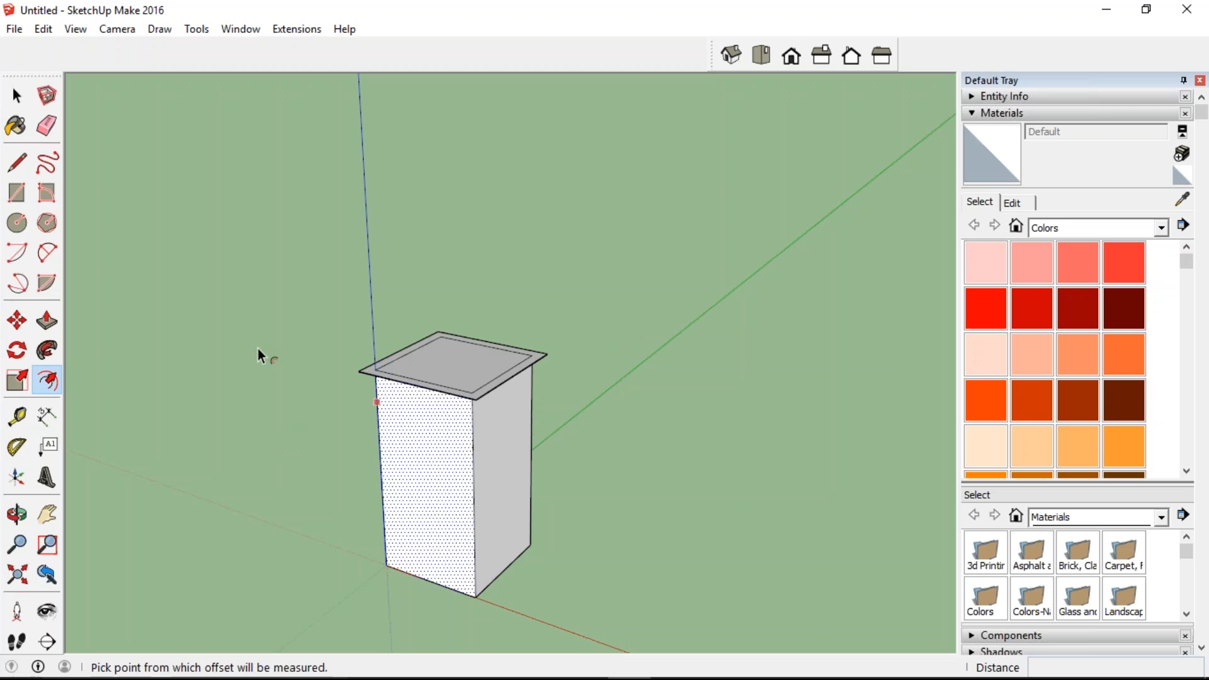
Step: Push/Pull the border around the block's top face upward 3" to form a raised rim, and leave the tool
{"action": "left_click", "coordinate": [47, 323]}
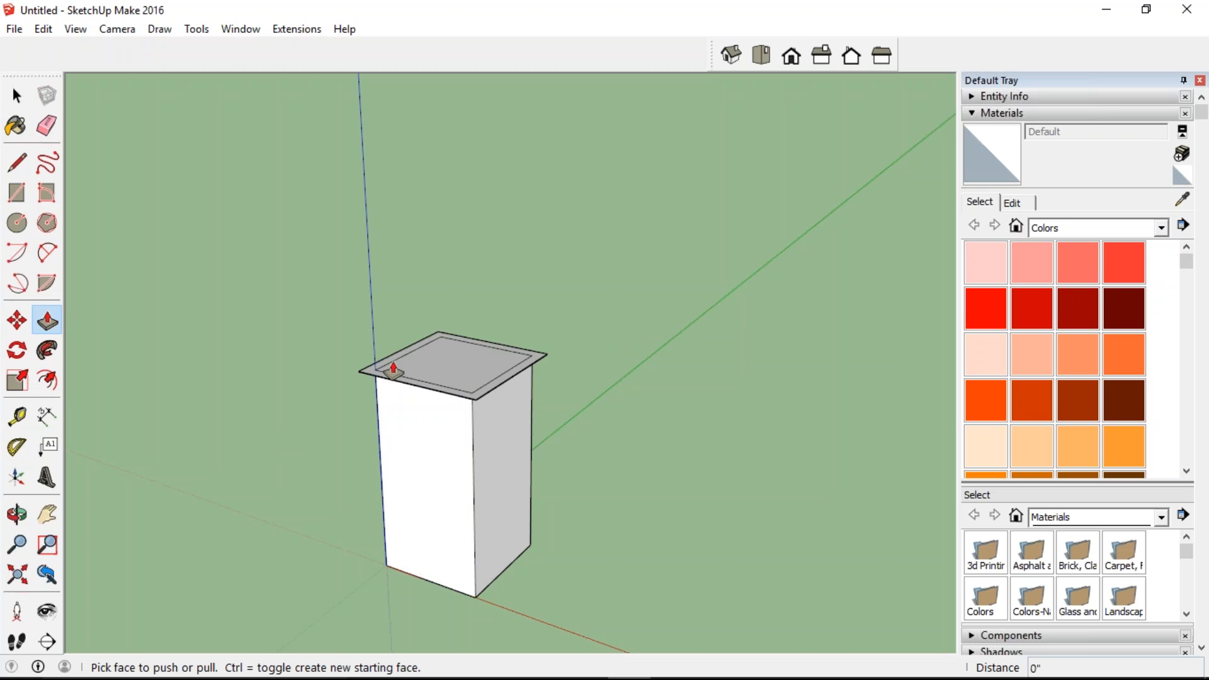
{"action": "middle_click_drag", "start_coordinate": [588, 330], "coordinate": [591, 479]}
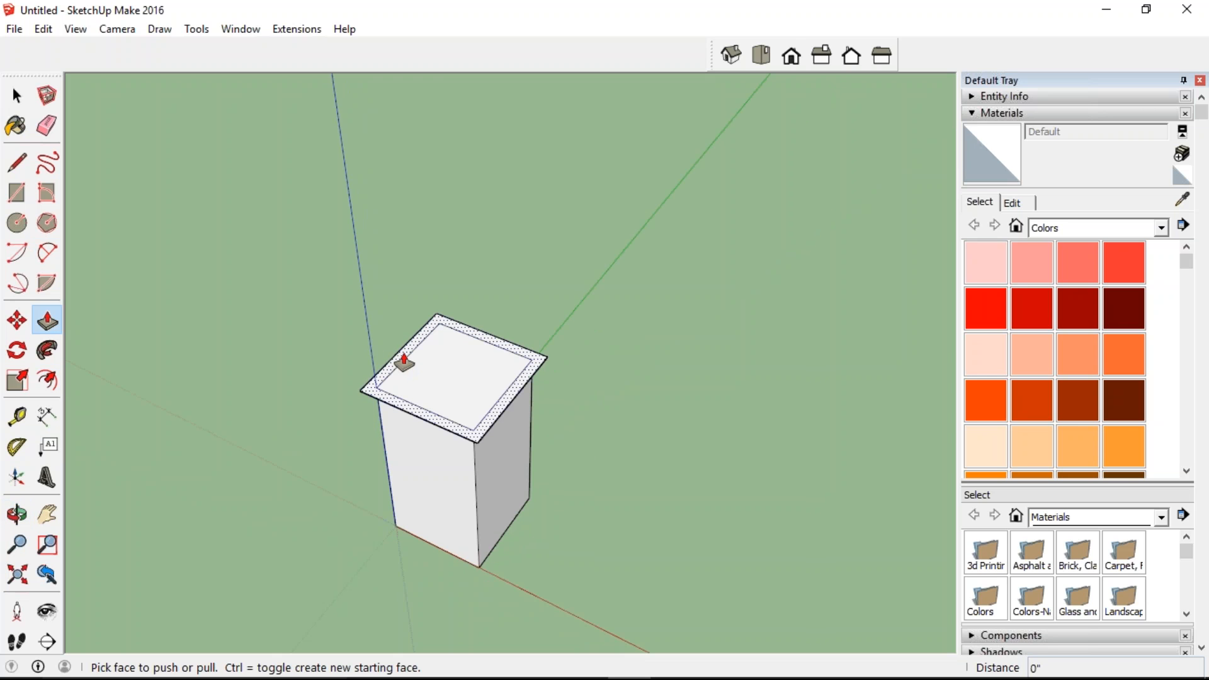
{"action": "left_click", "coordinate": [404, 363]}
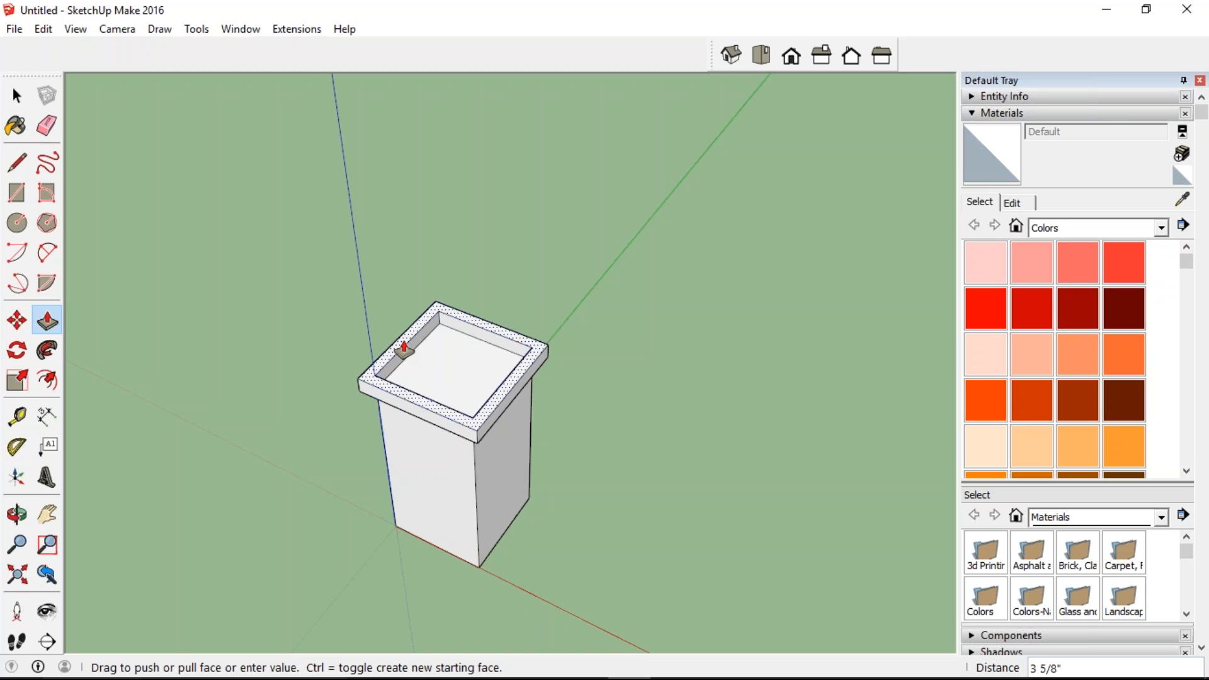
{"action": "type", "text": "3"}
{"action": "key", "text": "Return"}
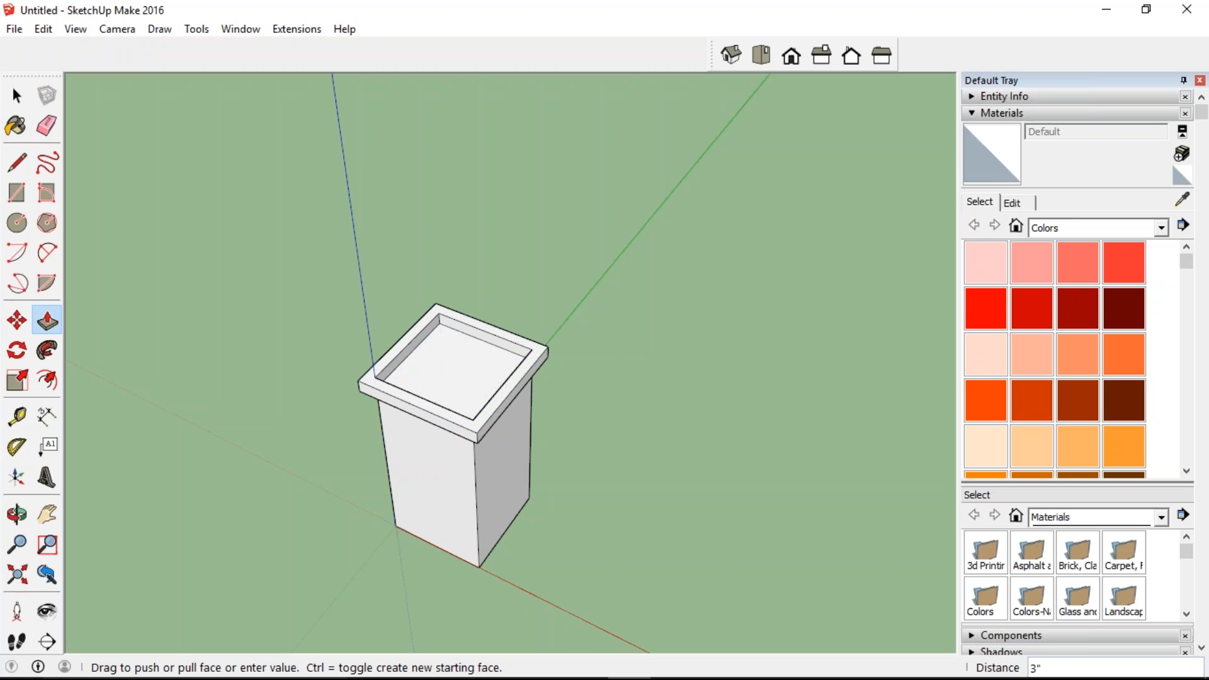
{"action": "left_click", "coordinate": [17, 98]}
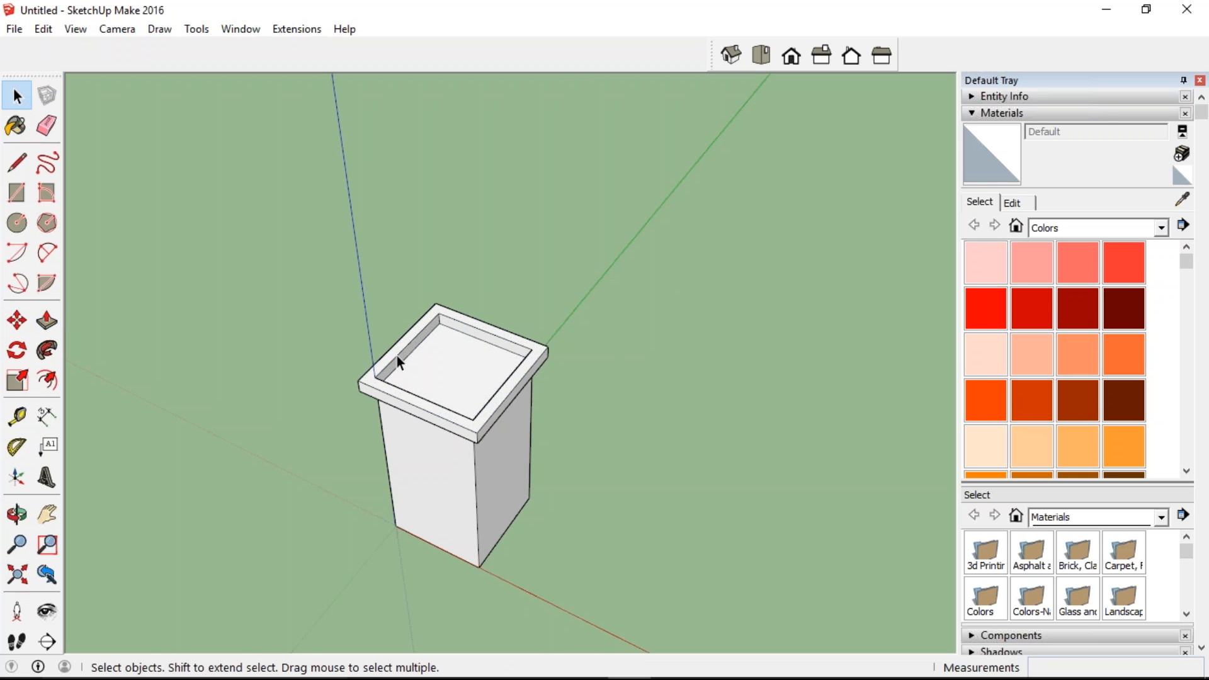
Step: Delete the inner edges of the raised rim on the block's top so the cap becomes one flat face
{"action": "left_click", "coordinate": [381, 376]}
{"action": "key", "text": "Delete"}
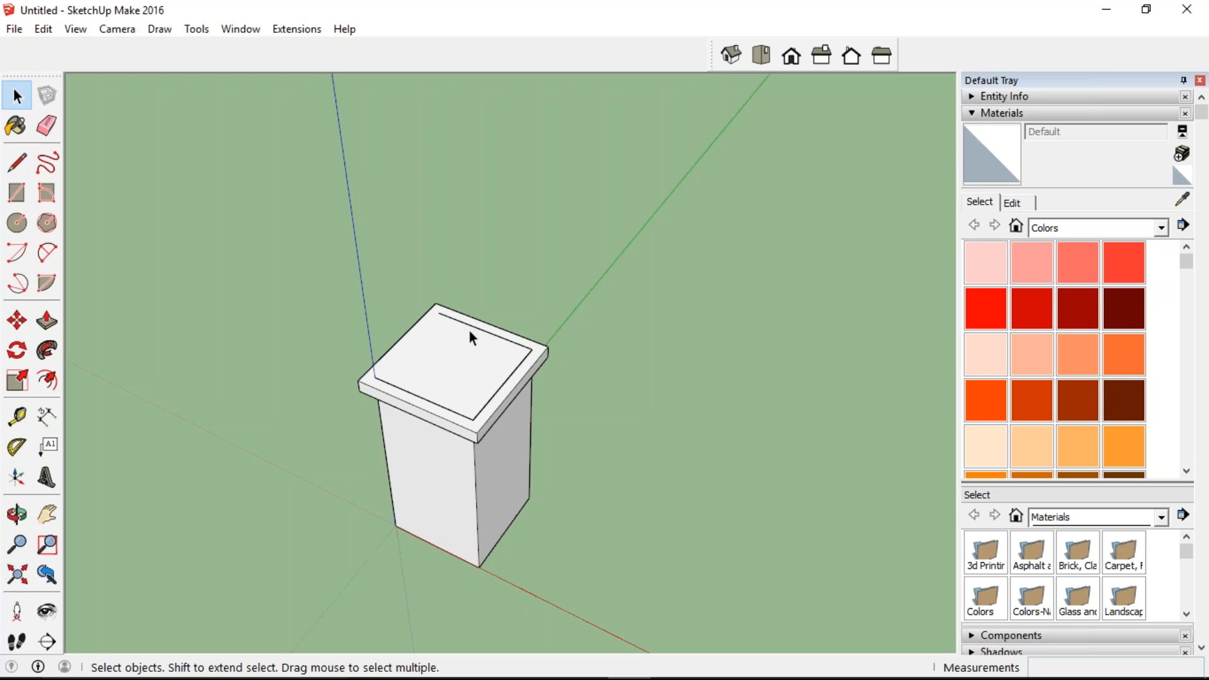
{"action": "left_click", "coordinate": [470, 328]}
{"action": "key", "text": "Delete"}
{"action": "left_click", "coordinate": [504, 383]}
{"action": "key", "text": "Delete"}
{"action": "left_click", "coordinate": [456, 403]}
{"action": "key", "text": "Delete"}
Step: Offset the edges of the cap's top face inward by about 9 1/2" to form a small centred square
{"action": "key", "text": "o"}
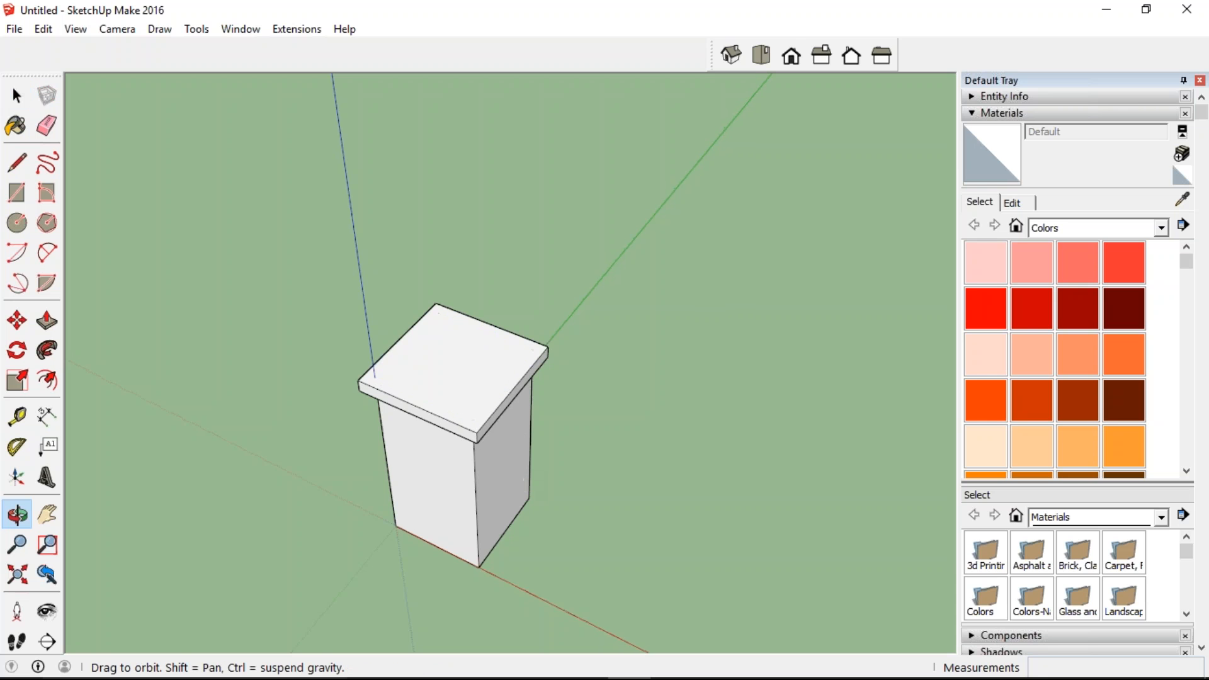
{"action": "left_click_drag", "start_coordinate": [525, 479], "coordinate": [564, 434]}
{"action": "key", "text": "space"}
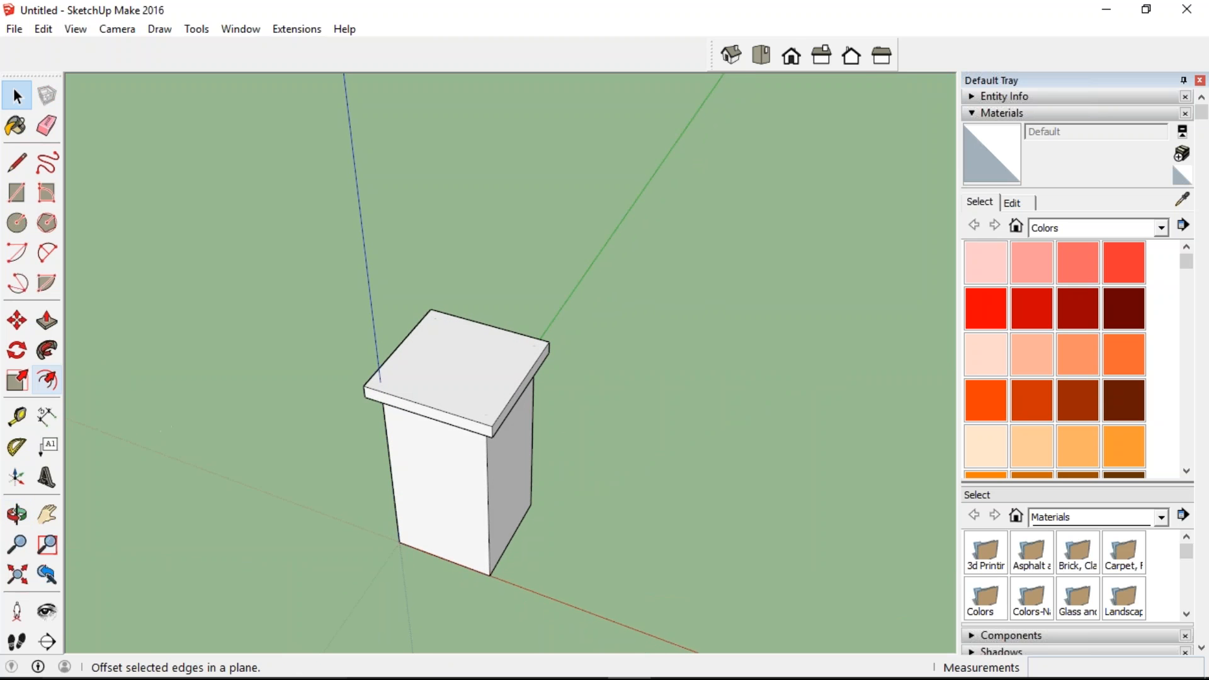
{"action": "left_click", "coordinate": [51, 388]}
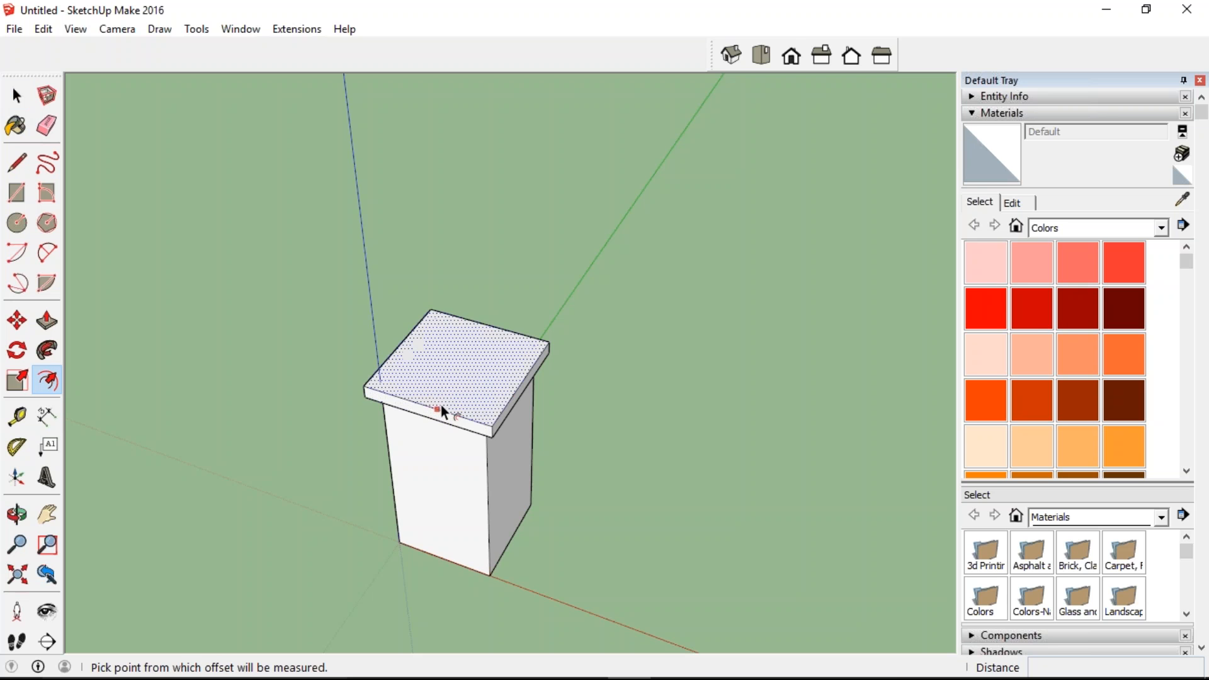
{"action": "left_click", "coordinate": [444, 399]}
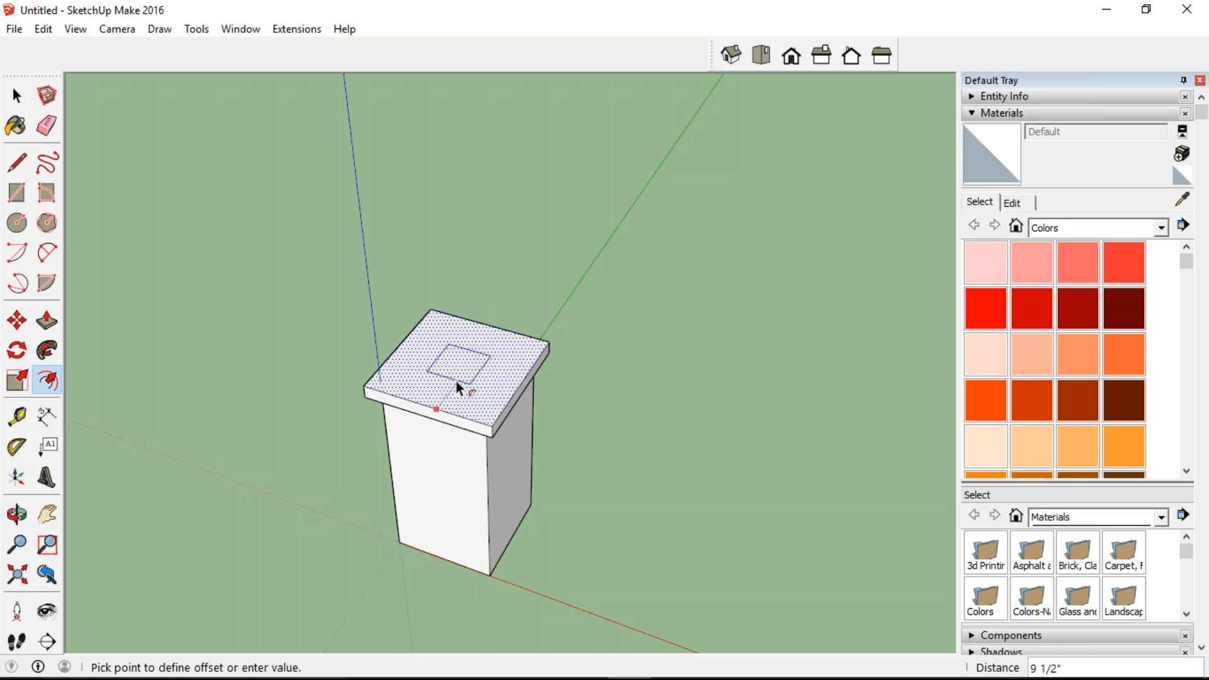
{"action": "left_click", "coordinate": [344, 430]}
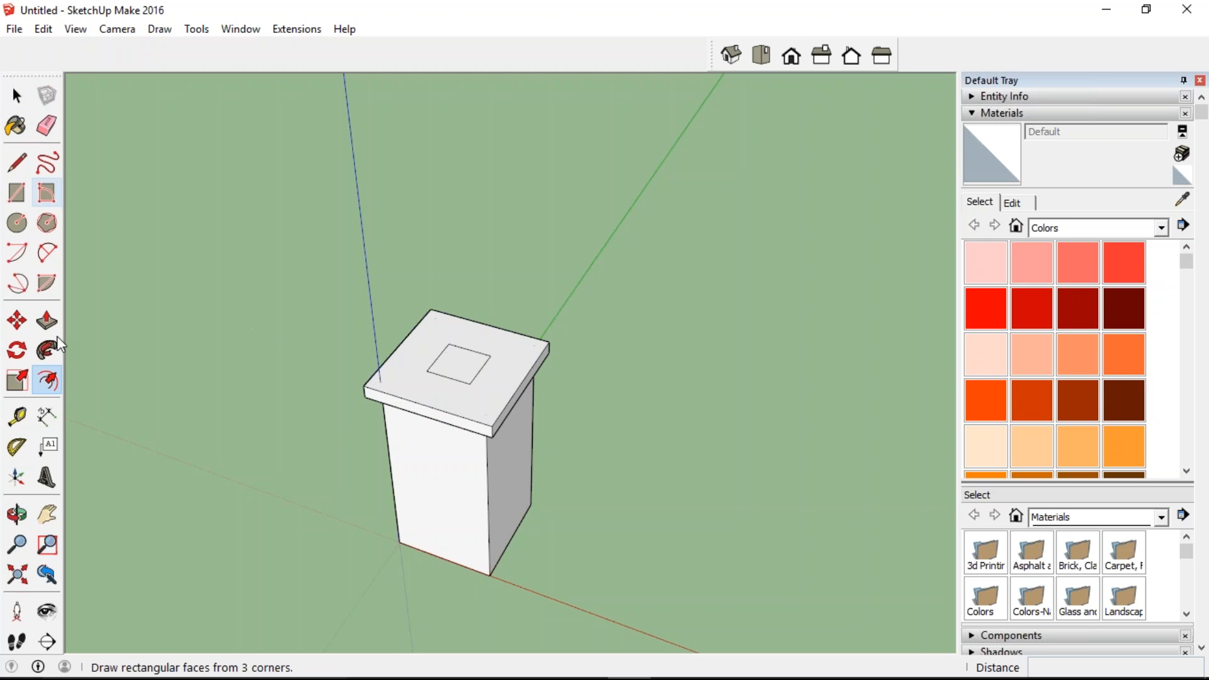
Step: Push/Pull the small square on the cap upward 4'6" to form a slender shaft
{"action": "left_click", "coordinate": [48, 320]}
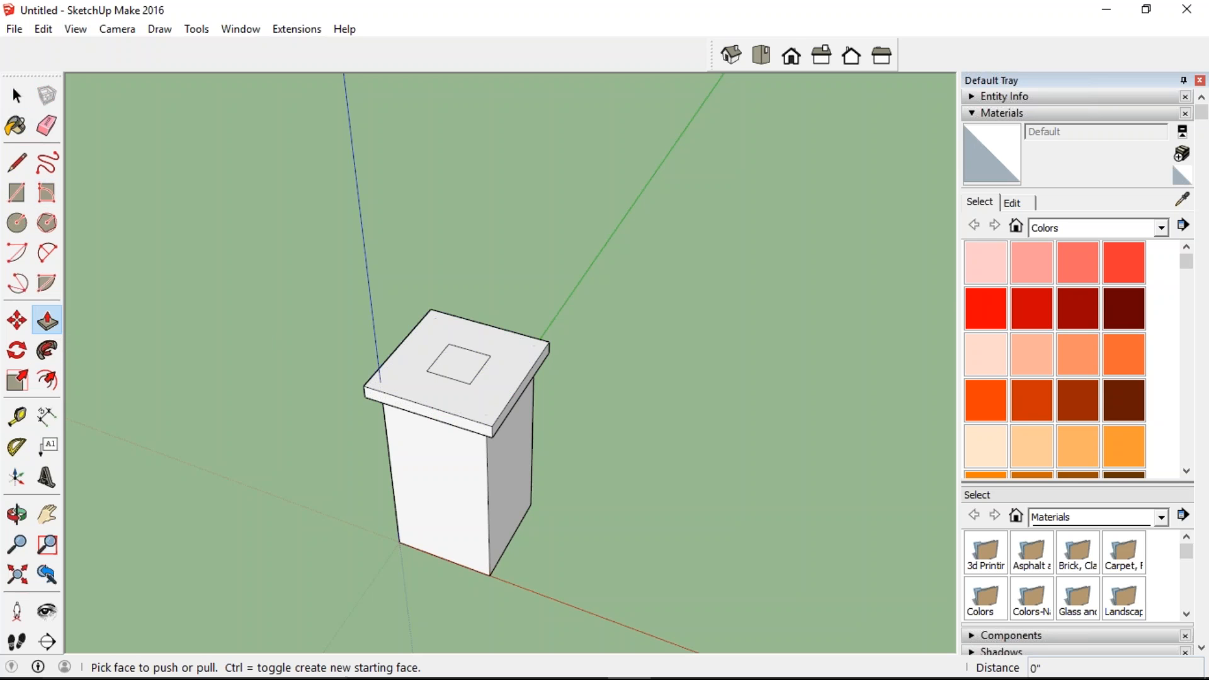
{"action": "left_click_drag", "start_coordinate": [462, 364], "coordinate": [514, 153]}
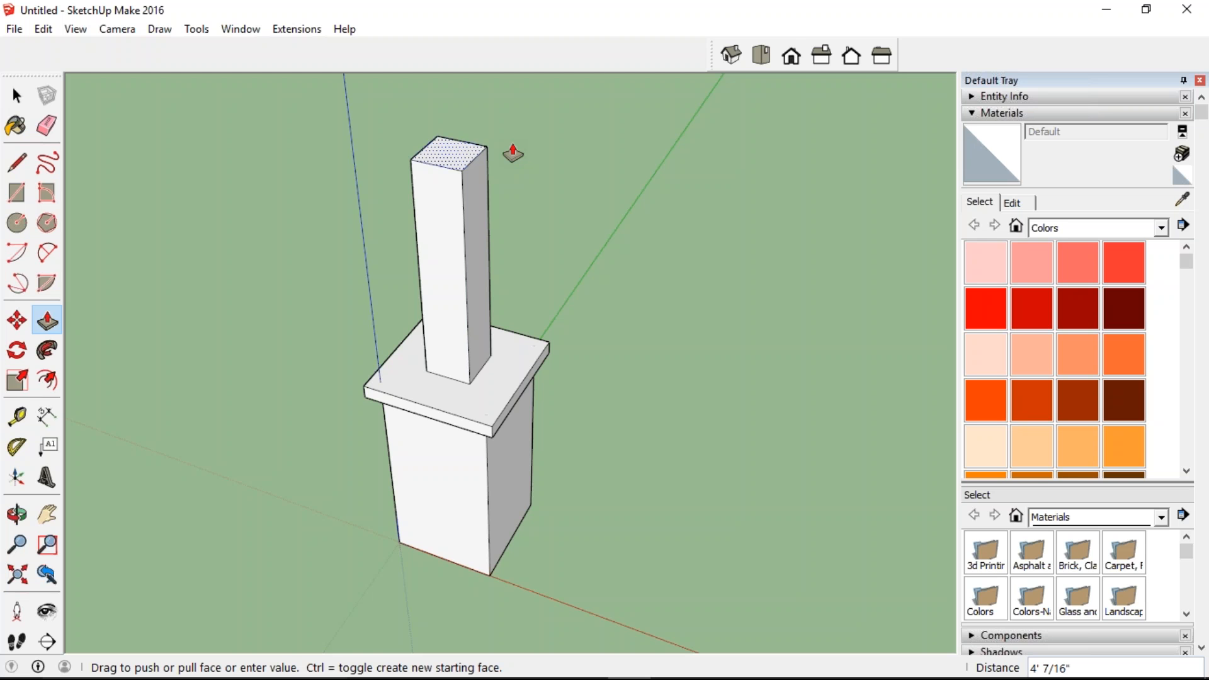
{"action": "type", "text": "4'6"}
{"action": "key", "text": "Return"}
Step: Offset the edges of the shaft's top face outward by about 1 15/16" to form an overhanging border
{"action": "key", "text": "o"}
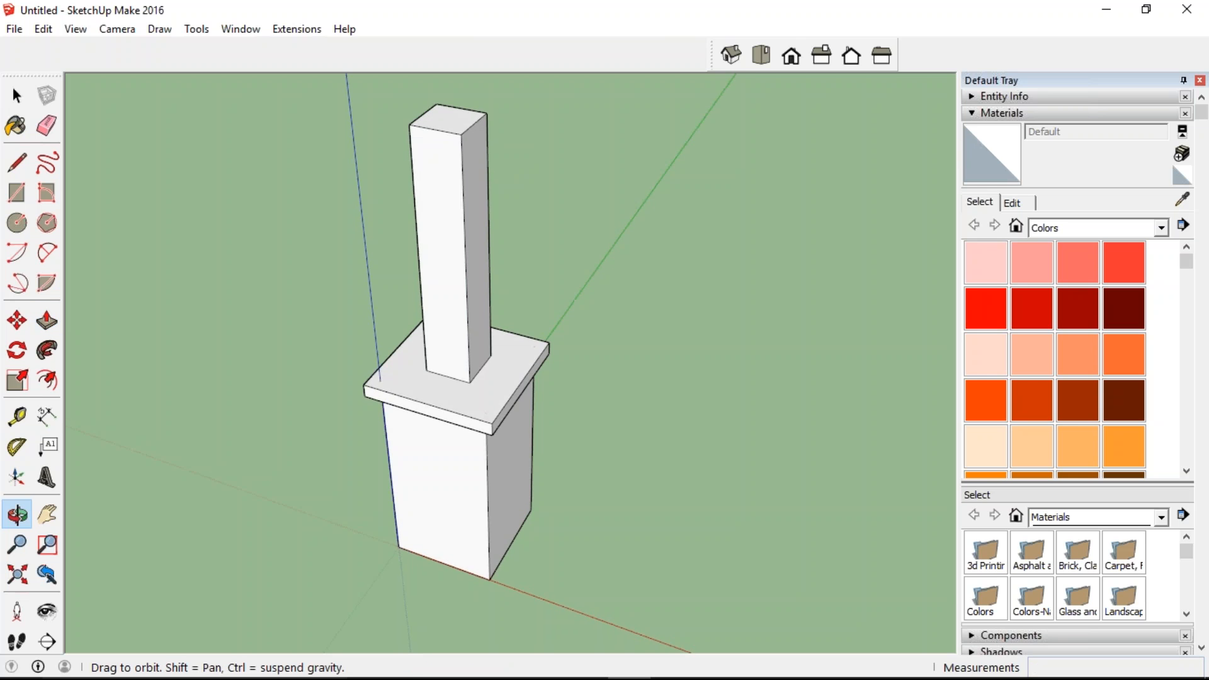
{"action": "left_click_drag", "start_coordinate": [569, 351], "coordinate": [777, 150]}
{"action": "middle_click_drag", "start_coordinate": [777, 150], "coordinate": [813, 120]}
{"action": "middle_click_drag", "start_coordinate": [647, 297], "coordinate": [201, 202]}
{"action": "middle_click_drag", "start_coordinate": [434, 340], "coordinate": [608, 403]}
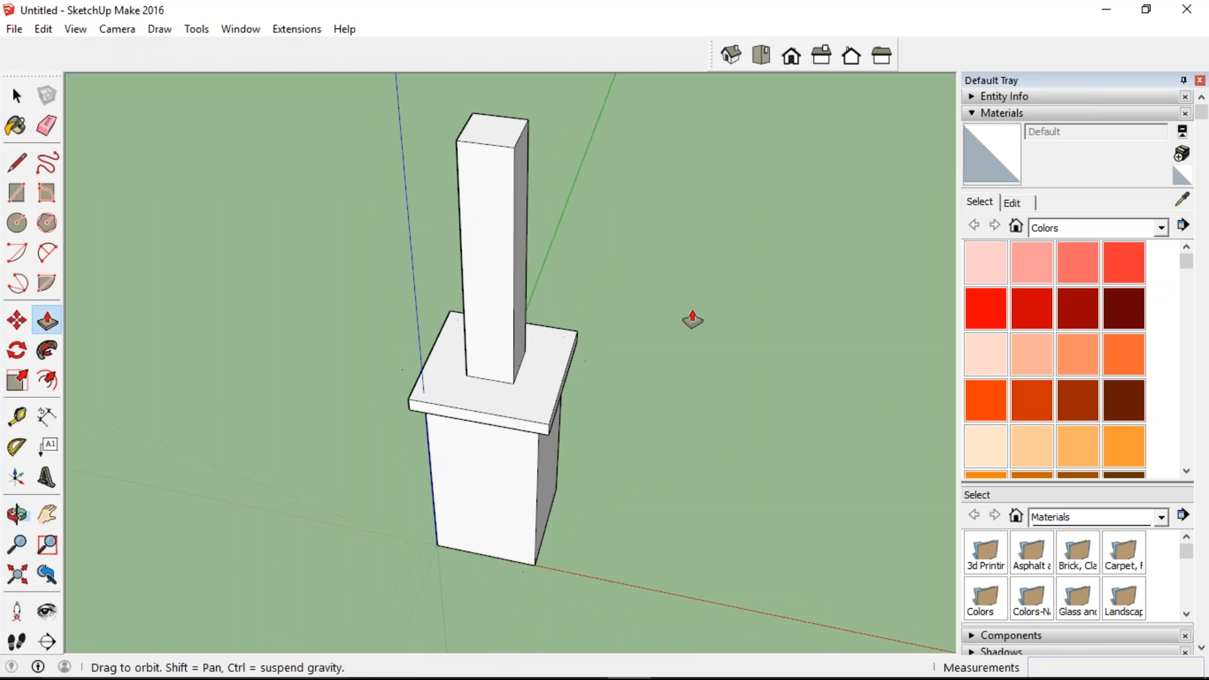
{"action": "middle_click_drag", "start_coordinate": [315, 220], "coordinate": [296, 250]}
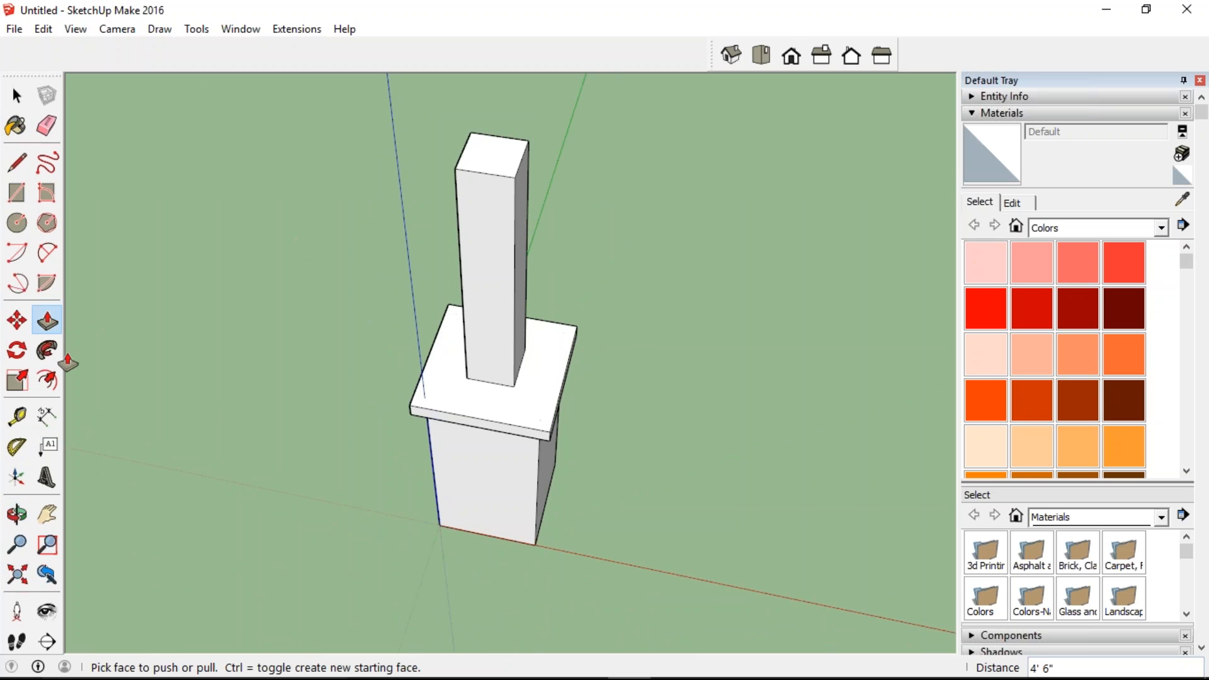
{"action": "left_click", "coordinate": [47, 380]}
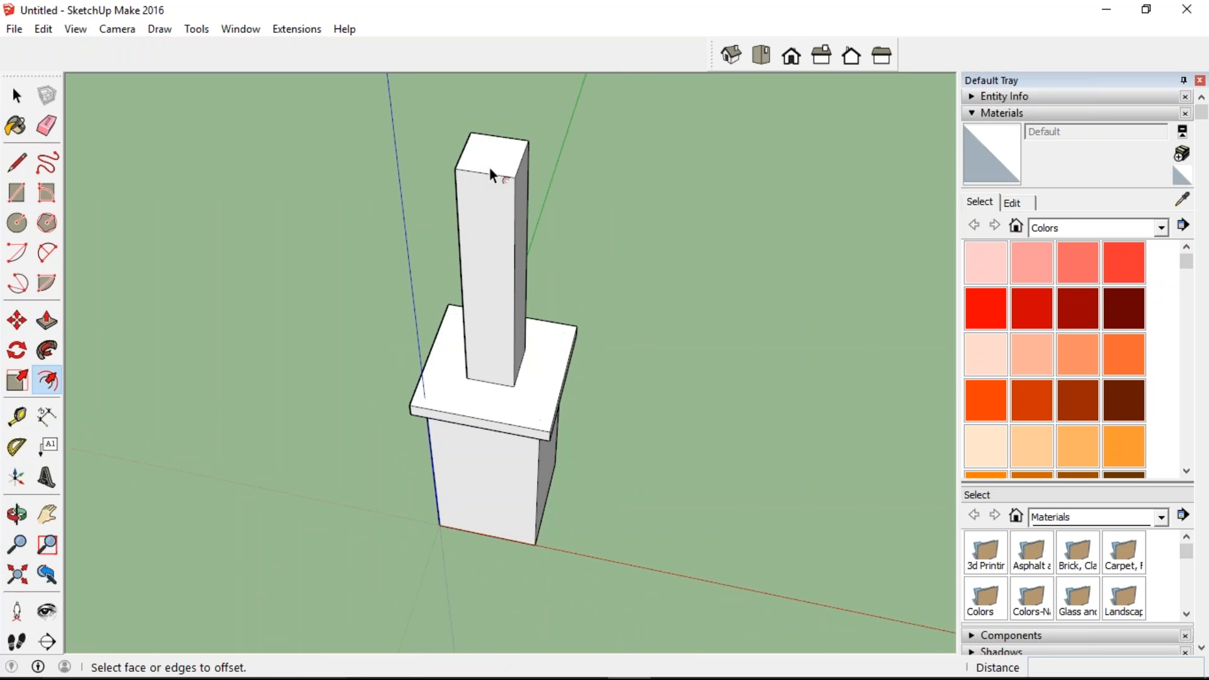
{"action": "left_click", "coordinate": [490, 168]}
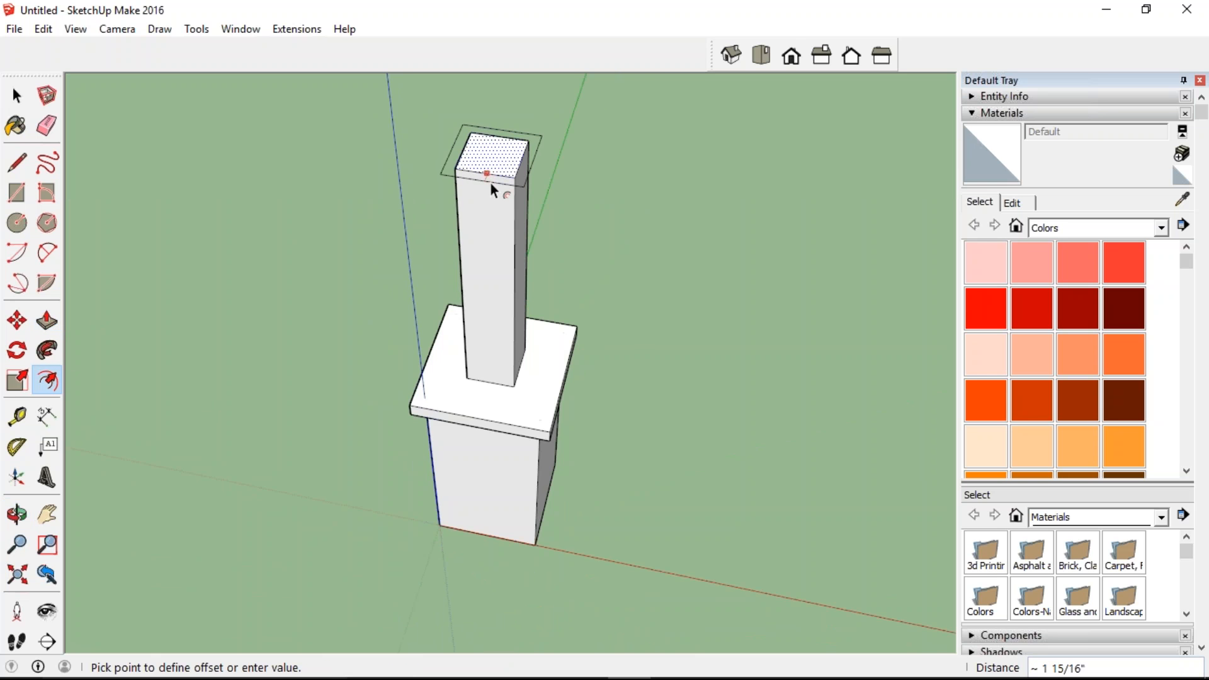
{"action": "left_click", "coordinate": [490, 183]}
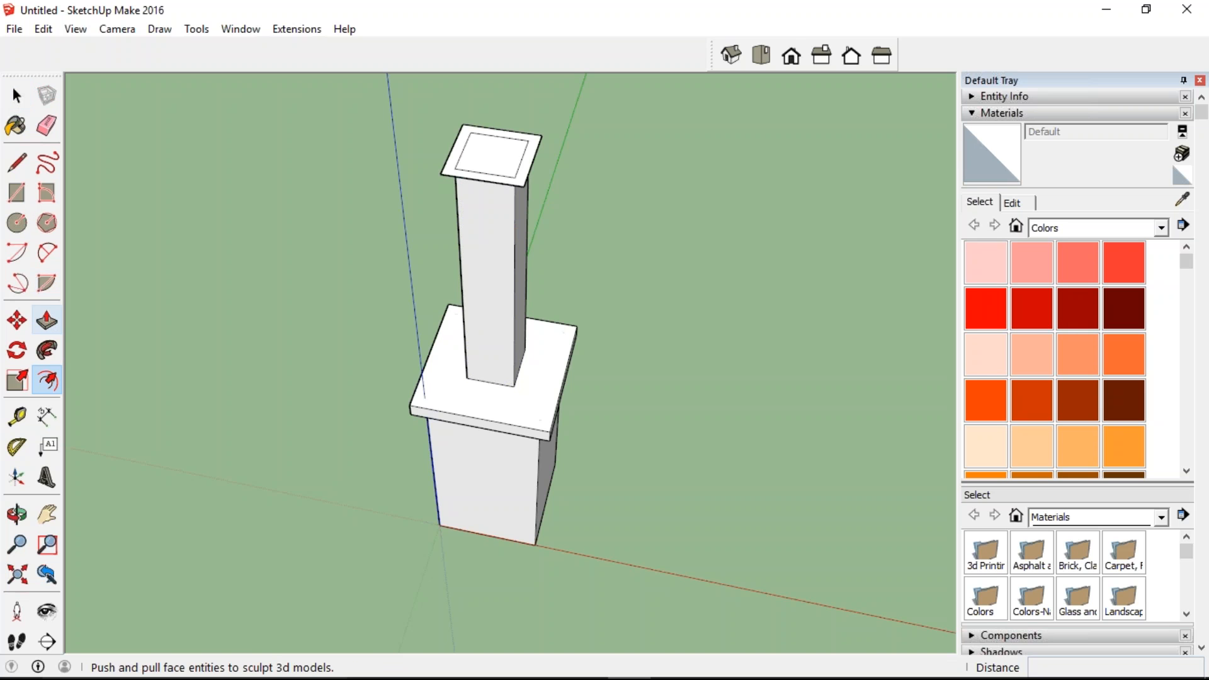
Step: Push/Pull the border around the shaft's top face upward 1" to form a raised rim
{"action": "left_click", "coordinate": [47, 321]}
{"action": "left_click", "coordinate": [460, 144]}
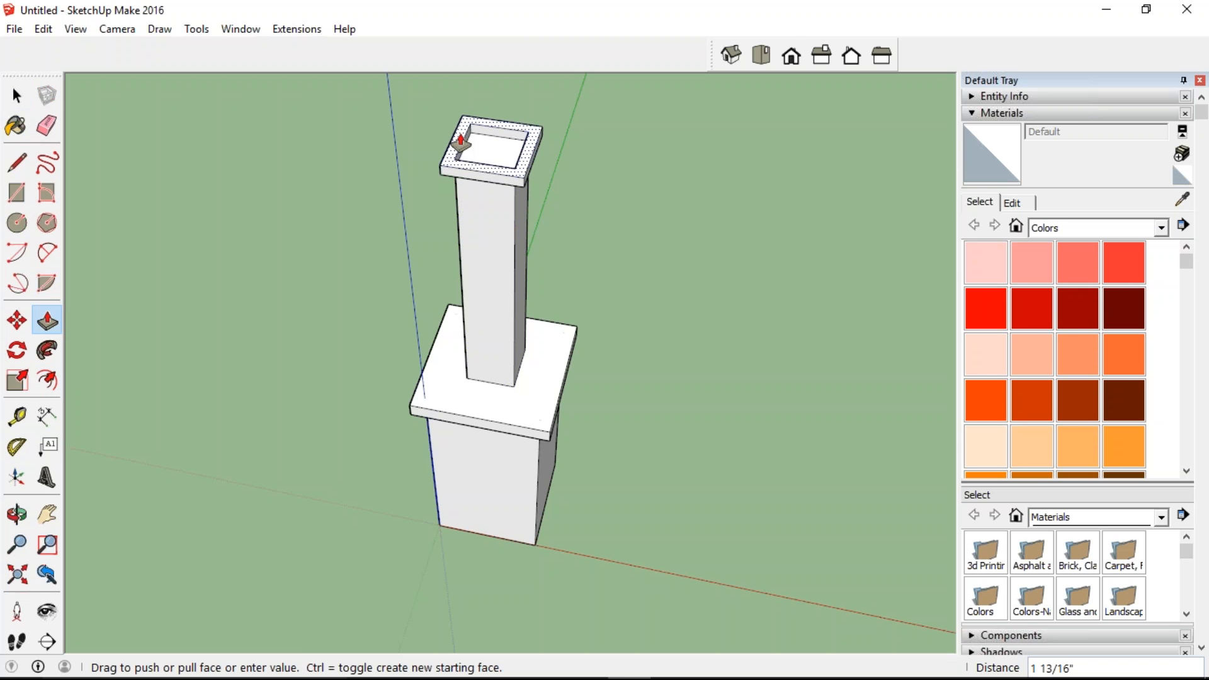
{"action": "type", "text": "1"}
{"action": "key", "text": "Return"}
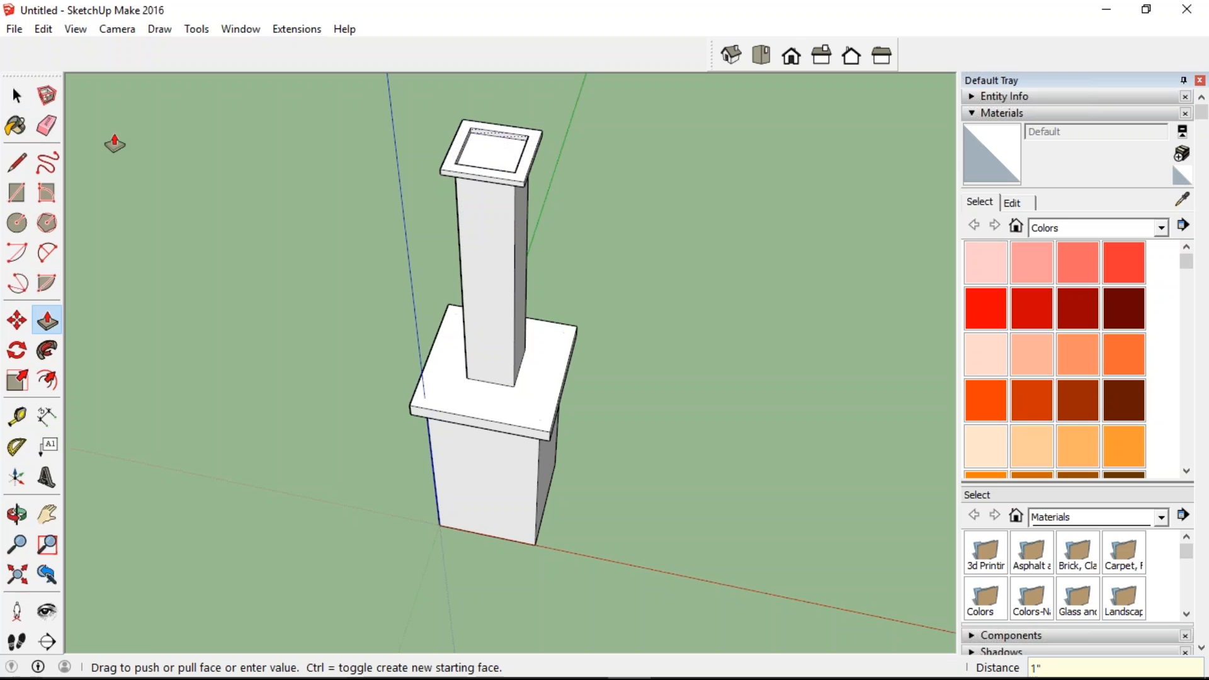
Step: Delete the inner rim edges on top of the shaft so its cap becomes one flat face
{"action": "key", "text": "space"}
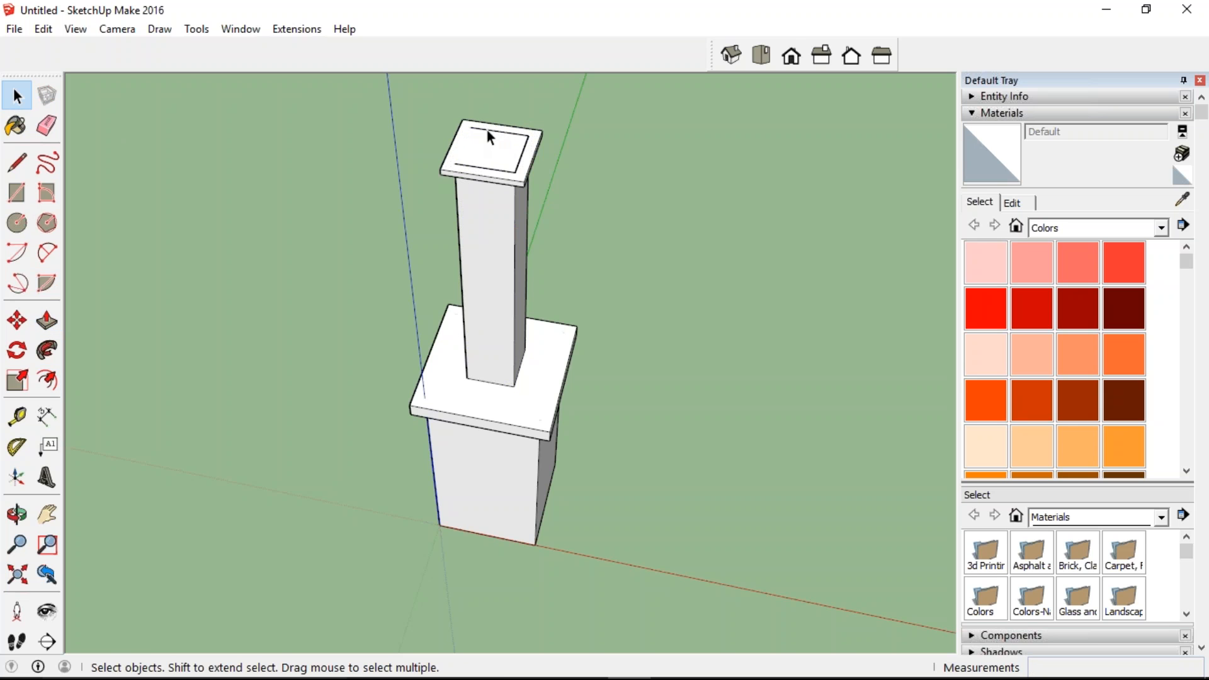
{"action": "left_click", "coordinate": [487, 130]}
{"action": "left_click", "coordinate": [512, 170]}
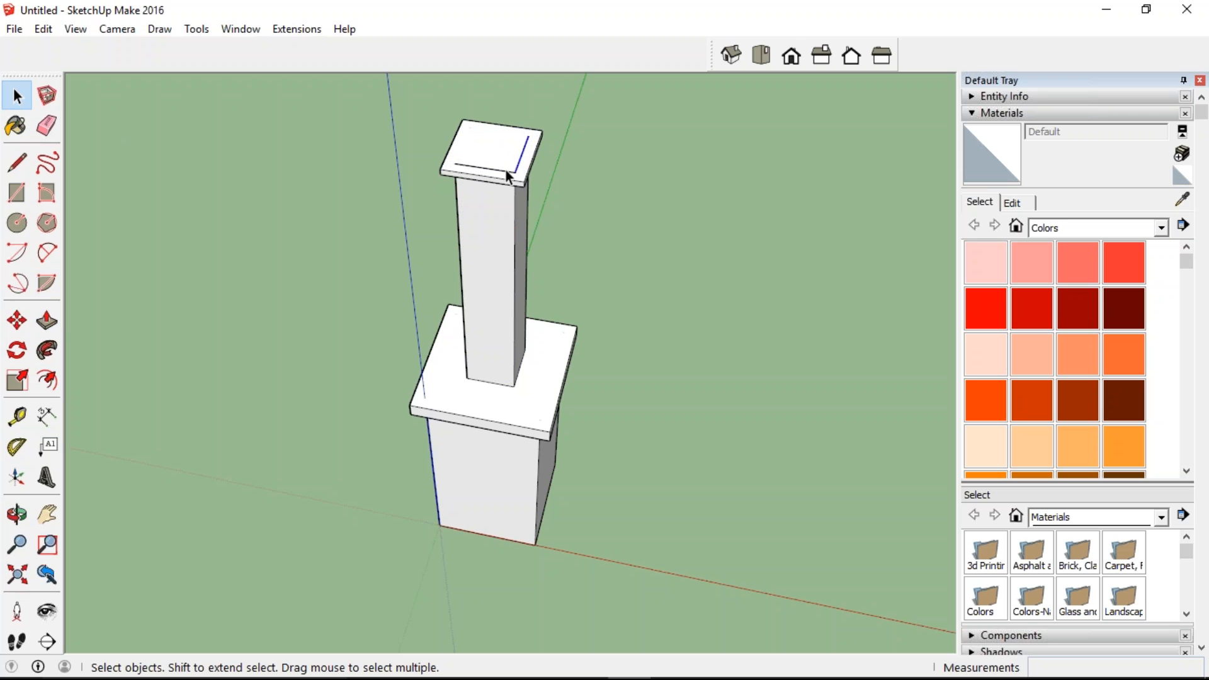
{"action": "left_click", "coordinate": [561, 214]}
Step: Paint the side faces of the column's base block with Brick Rough Dark from the Brick, Cladding and Siding materials
{"action": "middle_click_drag", "start_coordinate": [561, 215], "coordinate": [652, 372]}
{"action": "middle_click_drag", "start_coordinate": [560, 470], "coordinate": [679, 435]}
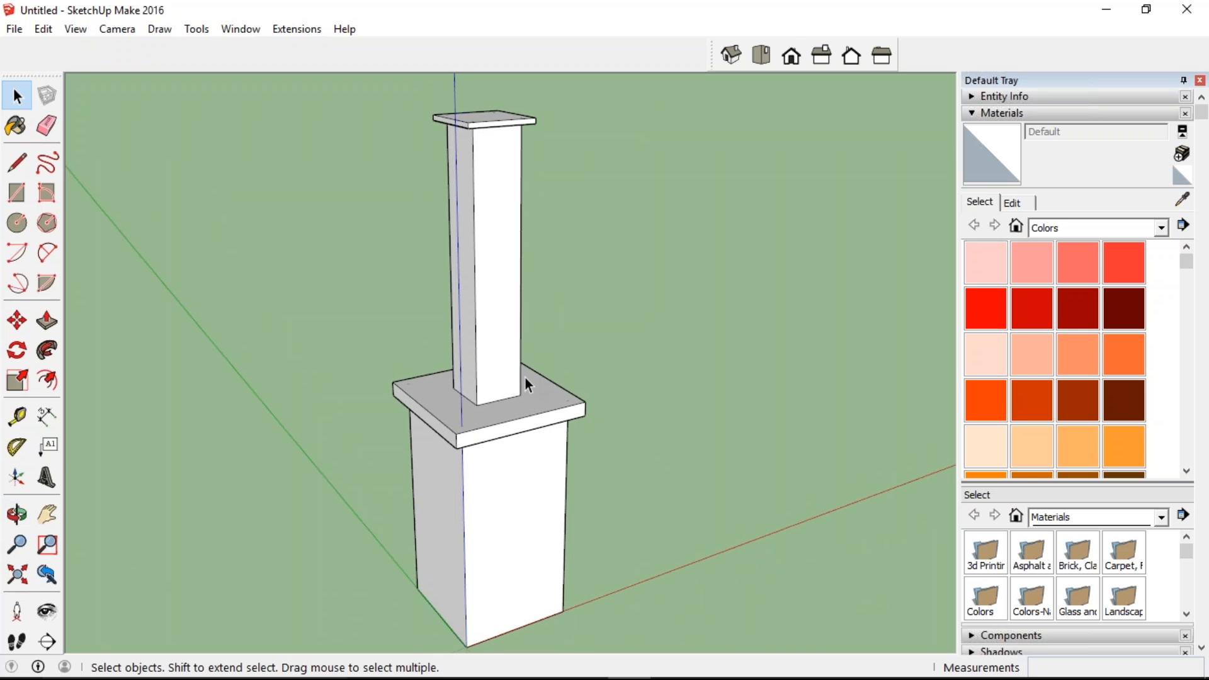
{"action": "left_click", "coordinate": [16, 125]}
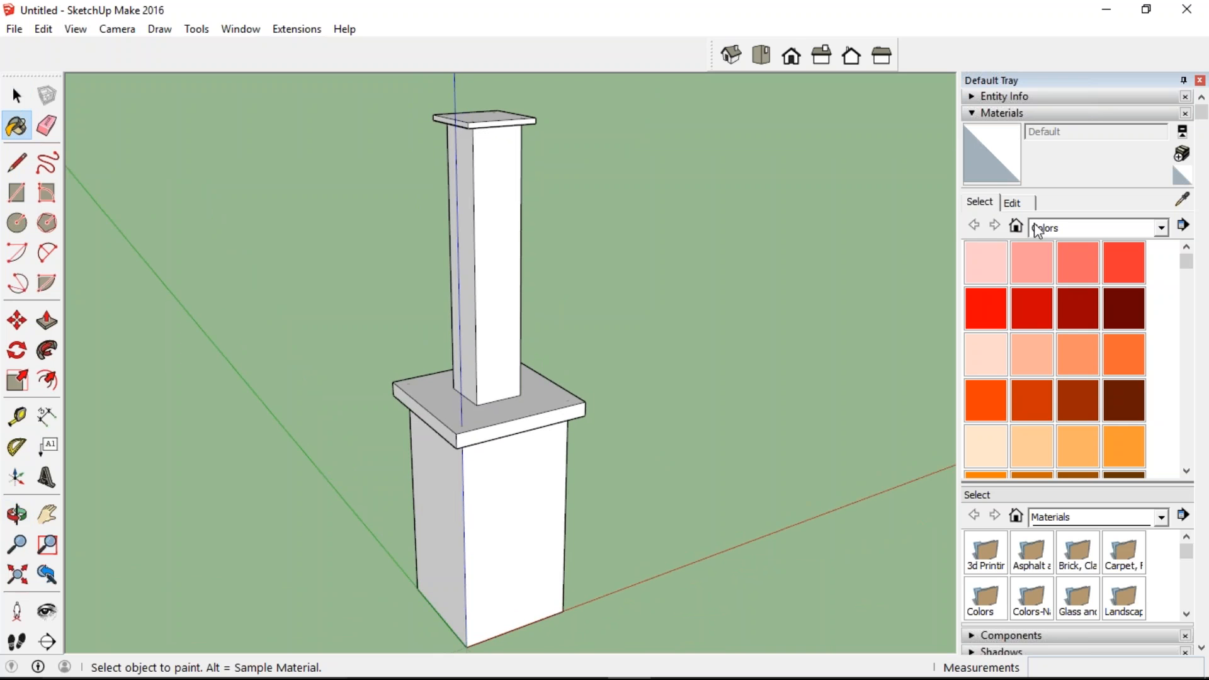
{"action": "left_click", "coordinate": [1162, 228]}
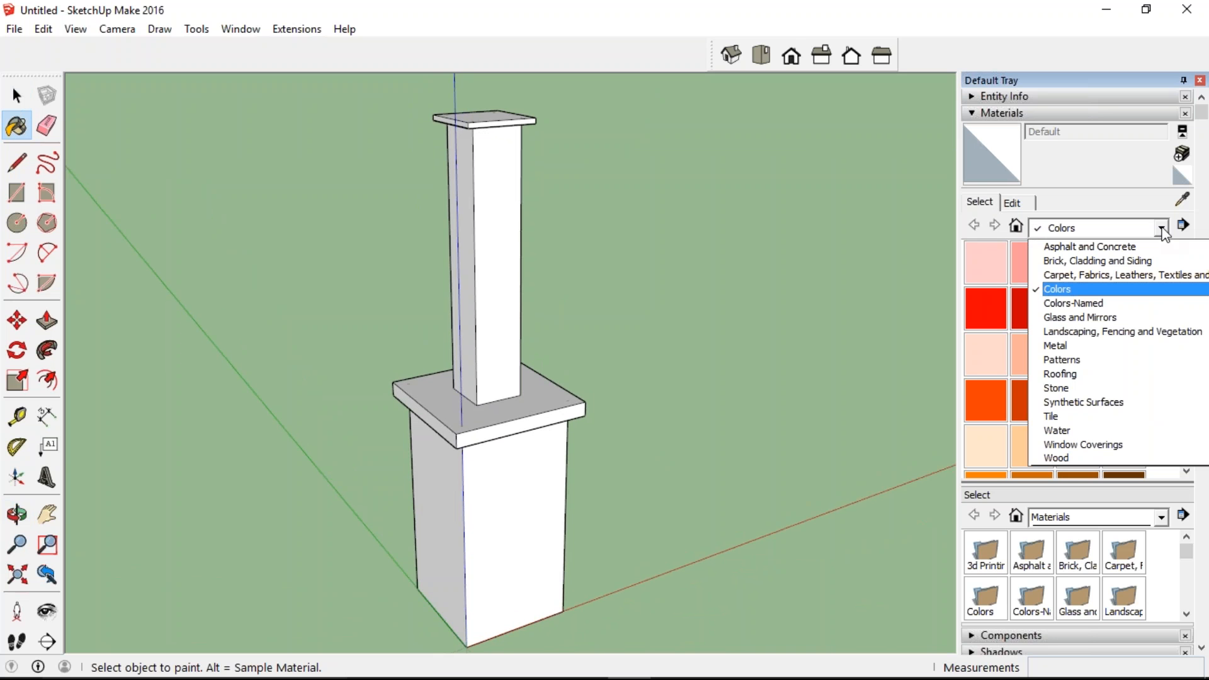
{"action": "left_click", "coordinate": [1081, 264]}
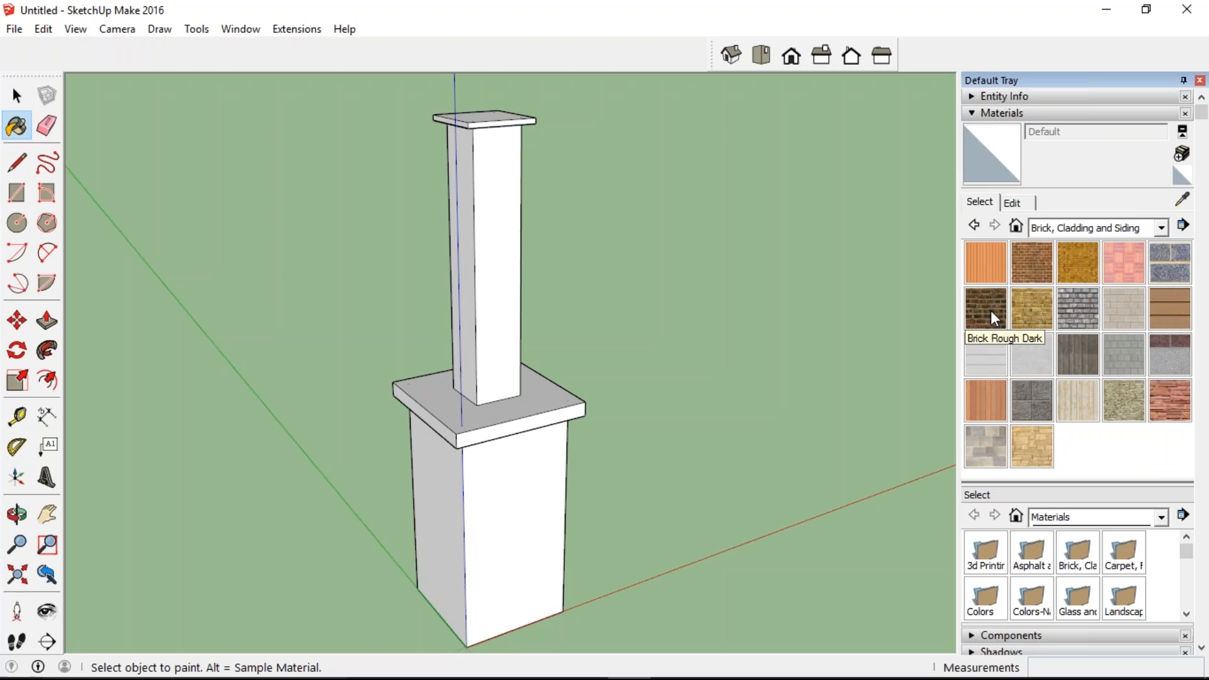
{"action": "left_click", "coordinate": [991, 311]}
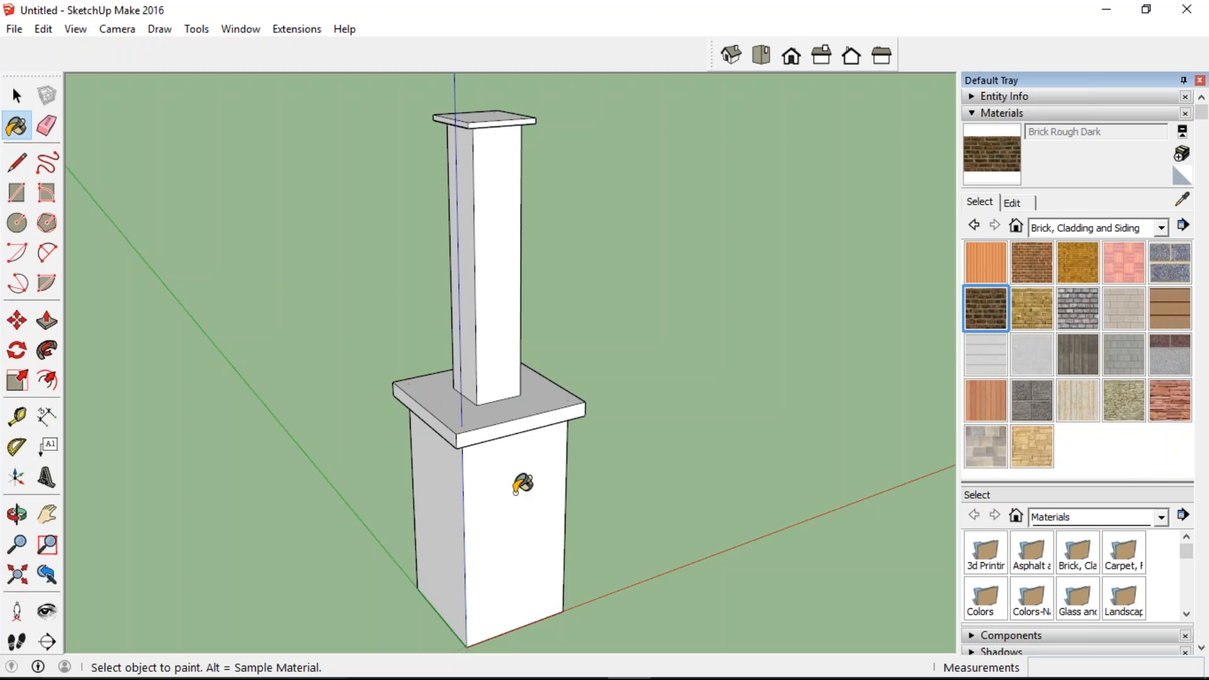
{"action": "left_click", "coordinate": [511, 489]}
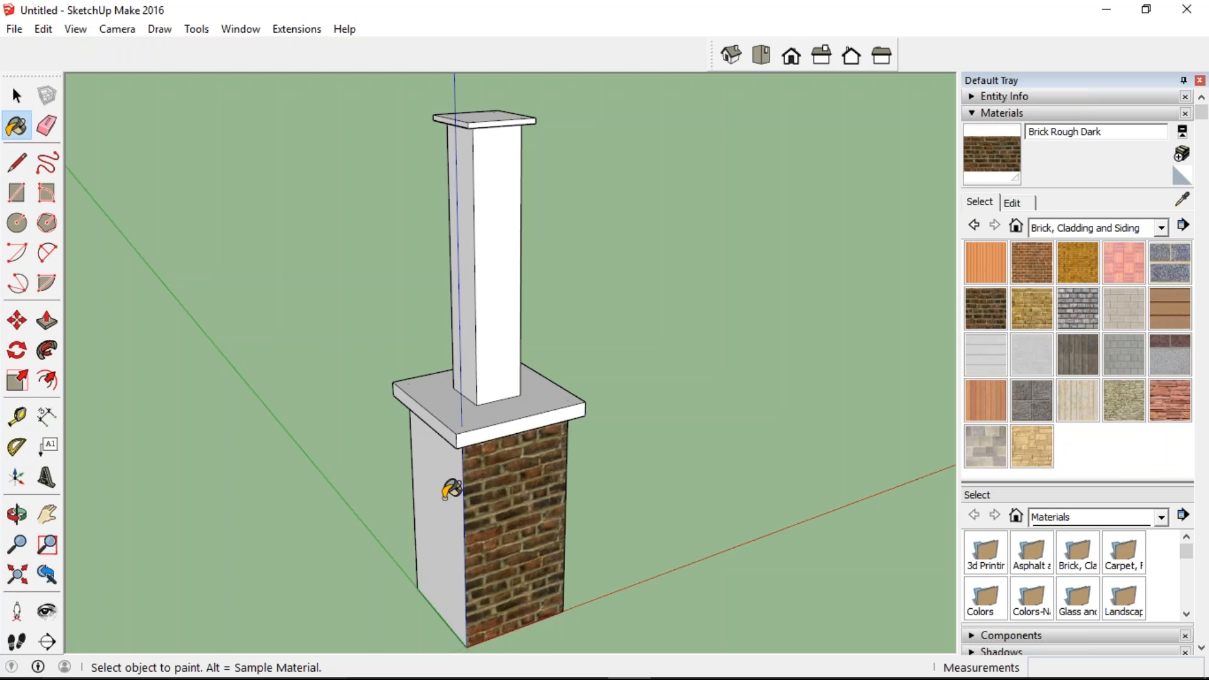
{"action": "left_click", "coordinate": [445, 499]}
{"action": "mouse_move", "coordinate": [445, 499]}
{"action": "middle_mouse_down"}
{"action": "mouse_move", "coordinate": [585, 463]}
{"action": "mouse_move", "coordinate": [749, 472]}
{"action": "middle_mouse_up"}
{"action": "left_click", "coordinate": [444, 523]}
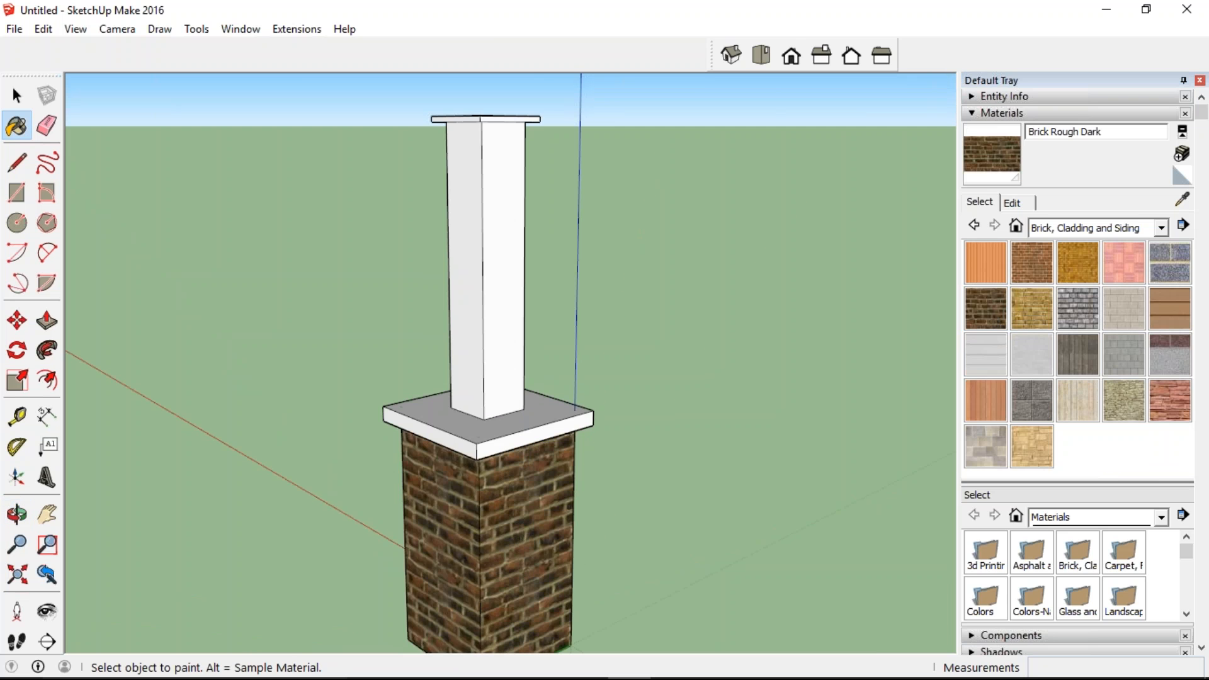
{"action": "middle_click_drag", "start_coordinate": [444, 523], "coordinate": [731, 524]}
{"action": "left_click", "coordinate": [442, 529]}
Step: Paint the top and side faces of the slab above the brick base with Polished Concrete Old from Asphalt and Concrete
{"action": "mouse_move", "coordinate": [442, 529]}
{"action": "middle_mouse_down"}
{"action": "mouse_move", "coordinate": [682, 493]}
{"action": "mouse_move", "coordinate": [633, 493]}
{"action": "mouse_move", "coordinate": [633, 479]}
{"action": "mouse_move", "coordinate": [633, 499]}
{"action": "middle_mouse_up"}
{"action": "scroll", "coordinate": [634, 493], "scroll_direction": "down", "scroll_amount": 3}
{"action": "left_click", "coordinate": [1161, 227]}
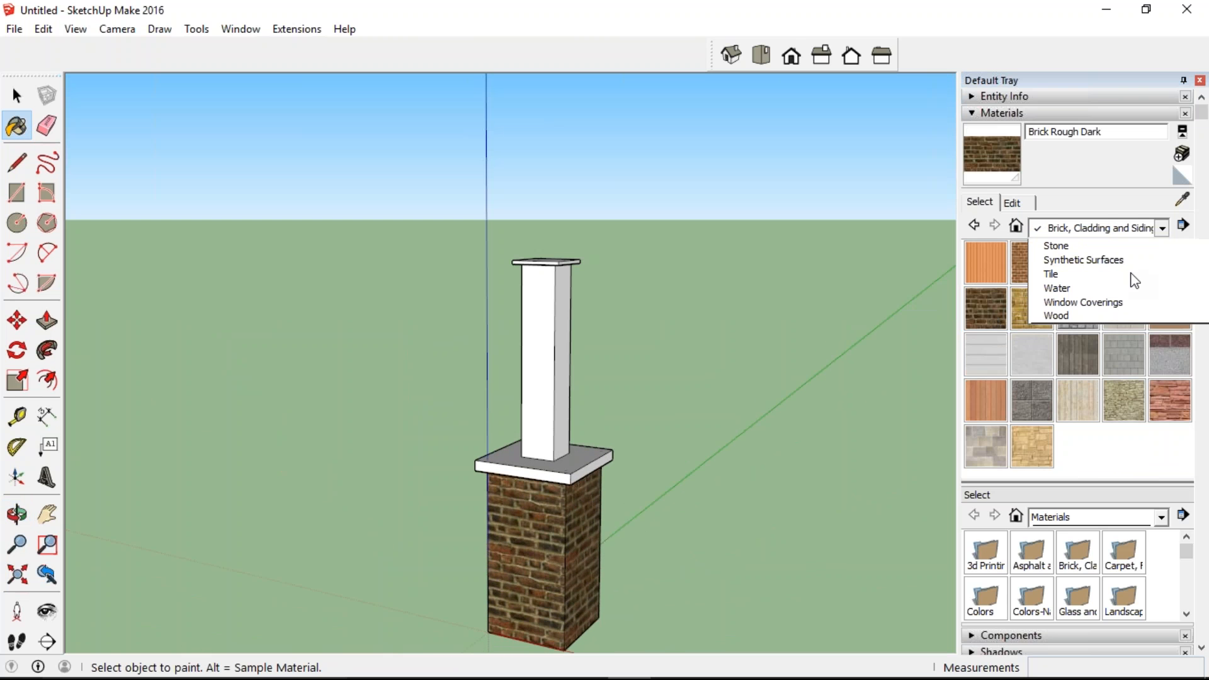
{"action": "left_click", "coordinate": [1089, 246]}
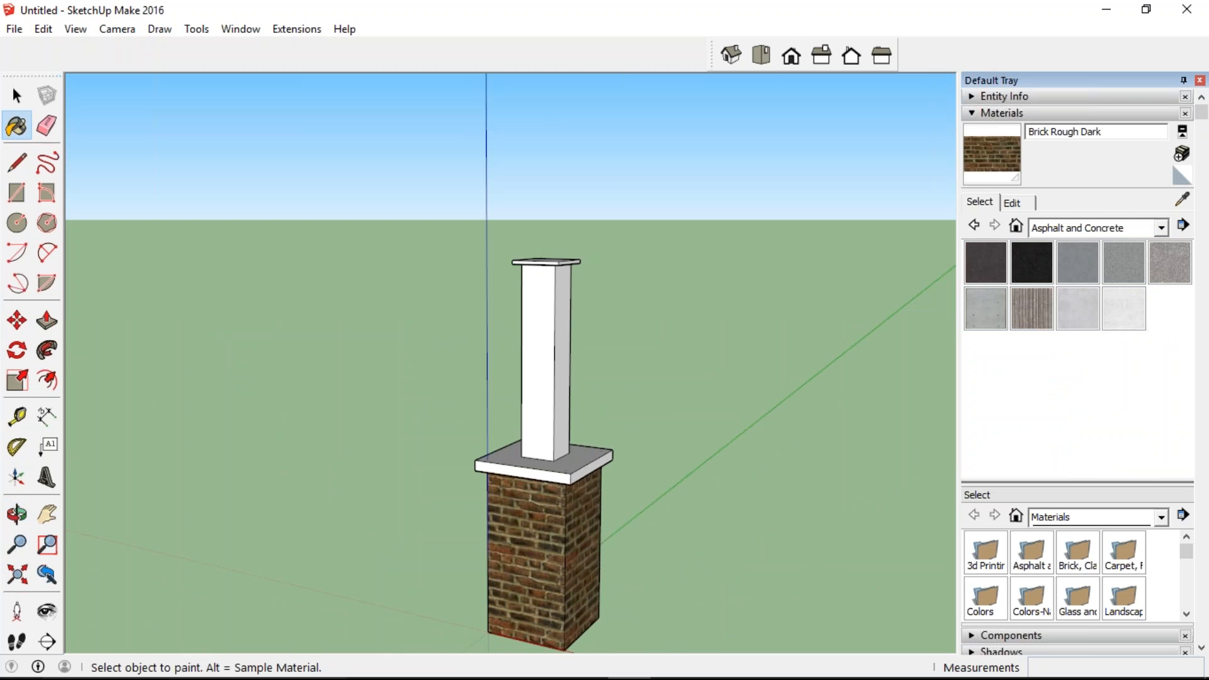
{"action": "left_click", "coordinate": [1125, 309]}
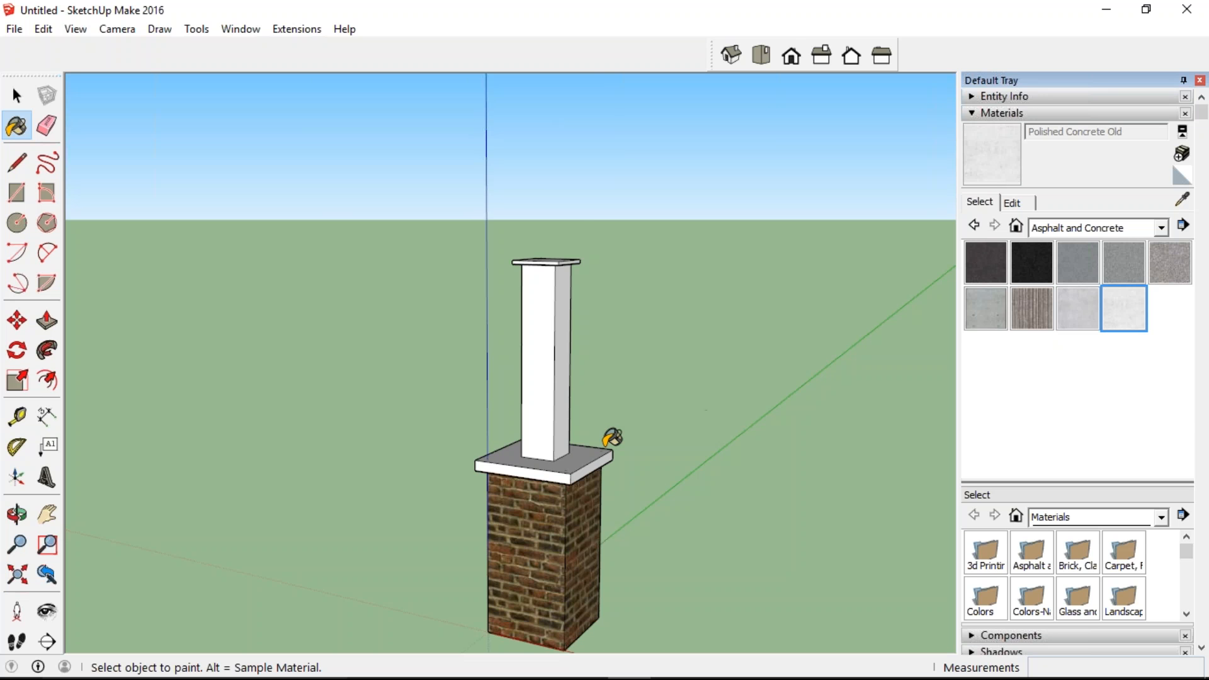
{"action": "left_click", "coordinate": [590, 451]}
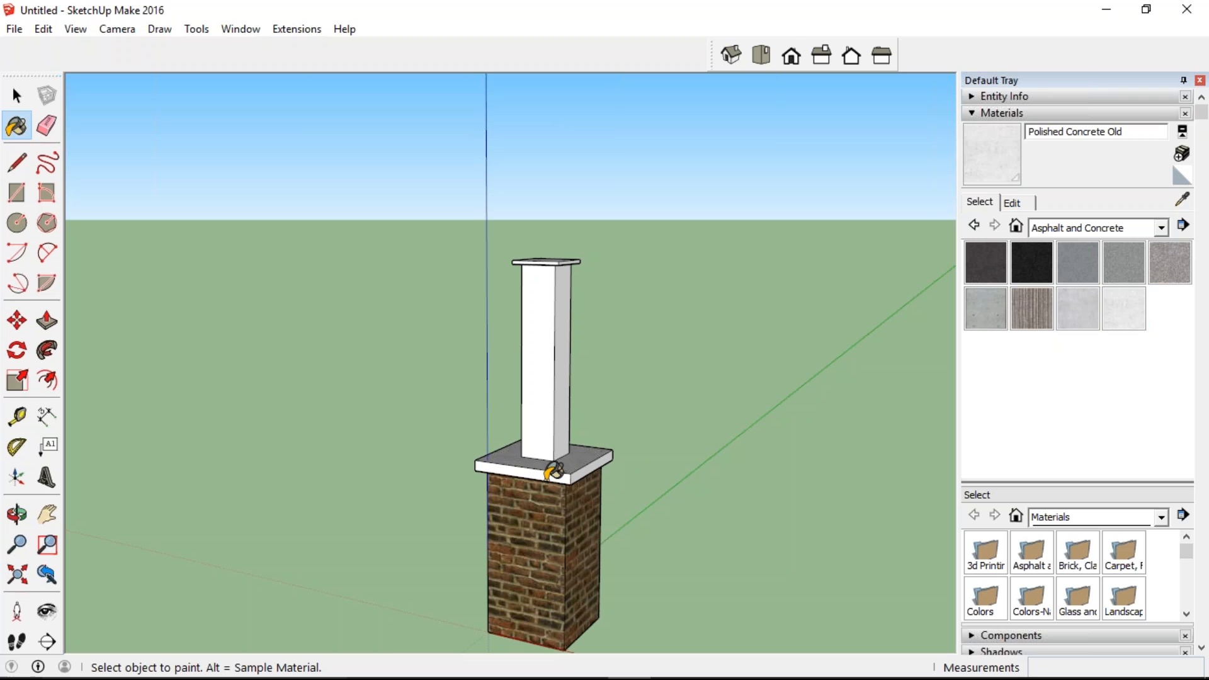
{"action": "left_click", "coordinate": [546, 470]}
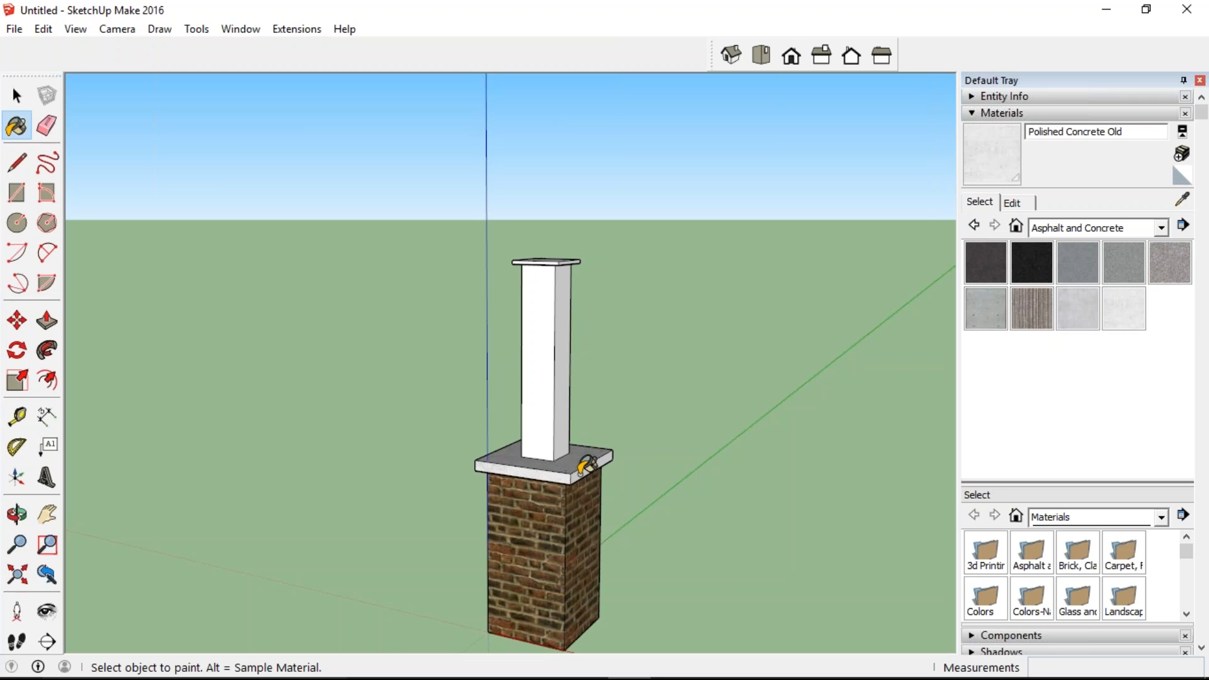
{"action": "left_click", "coordinate": [580, 475]}
{"action": "mouse_move", "coordinate": [762, 434]}
{"action": "middle_mouse_down"}
{"action": "mouse_move", "coordinate": [637, 494]}
{"action": "mouse_move", "coordinate": [567, 478]}
{"action": "middle_mouse_up"}
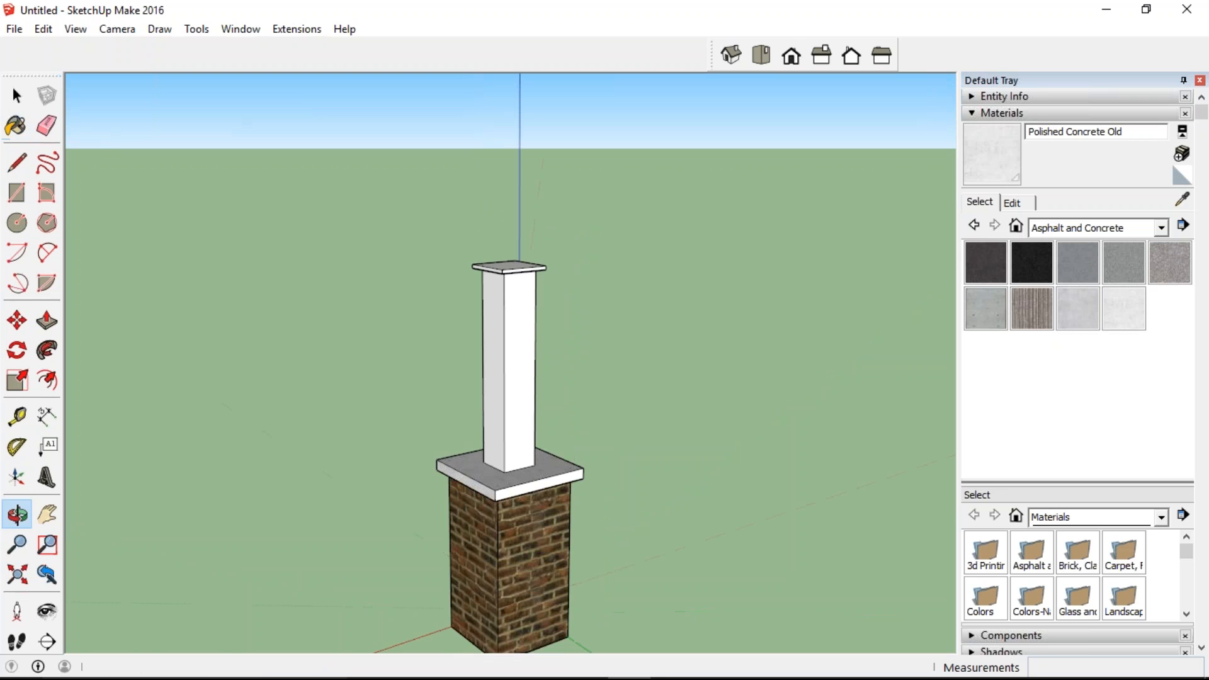
{"action": "mouse_move", "coordinate": [365, 432]}
{"action": "middle_mouse_down"}
{"action": "mouse_move", "coordinate": [378, 441]}
{"action": "mouse_move", "coordinate": [220, 449]}
{"action": "middle_mouse_up"}
{"action": "left_click", "coordinate": [528, 479]}
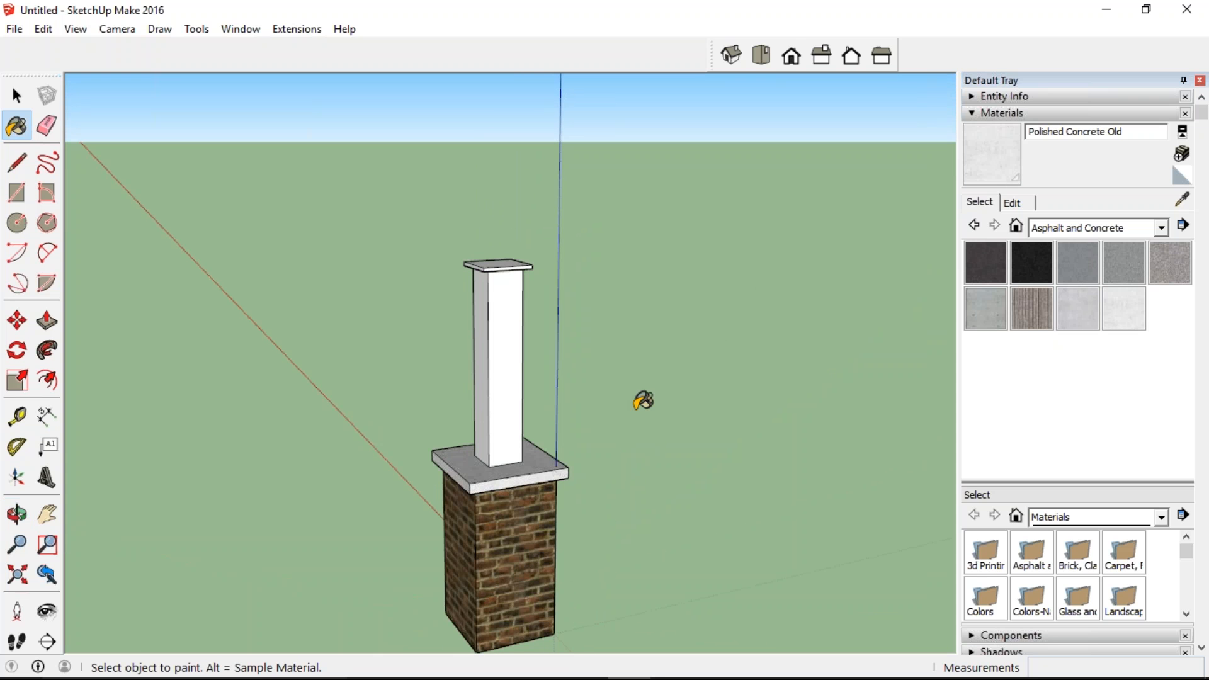
Step: Paint the side faces of the upper shaft with Wood Lumber ButtJoined from the Wood materials
{"action": "left_click", "coordinate": [1162, 228]}
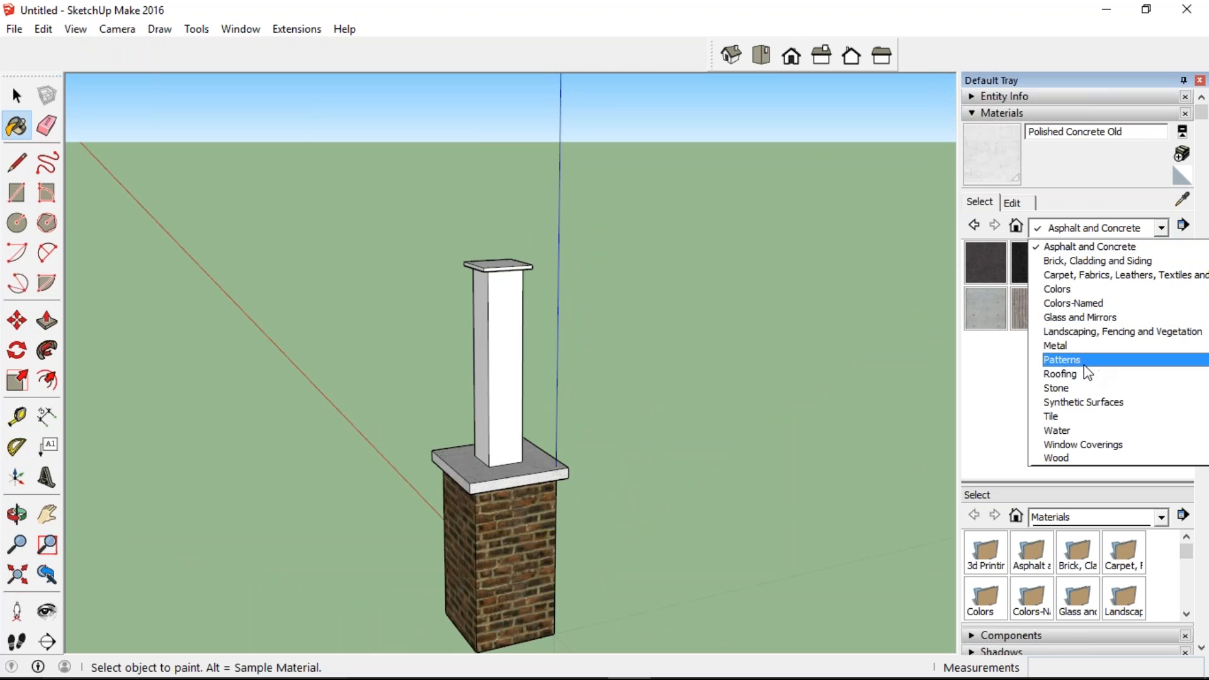
{"action": "left_click", "coordinate": [1057, 458]}
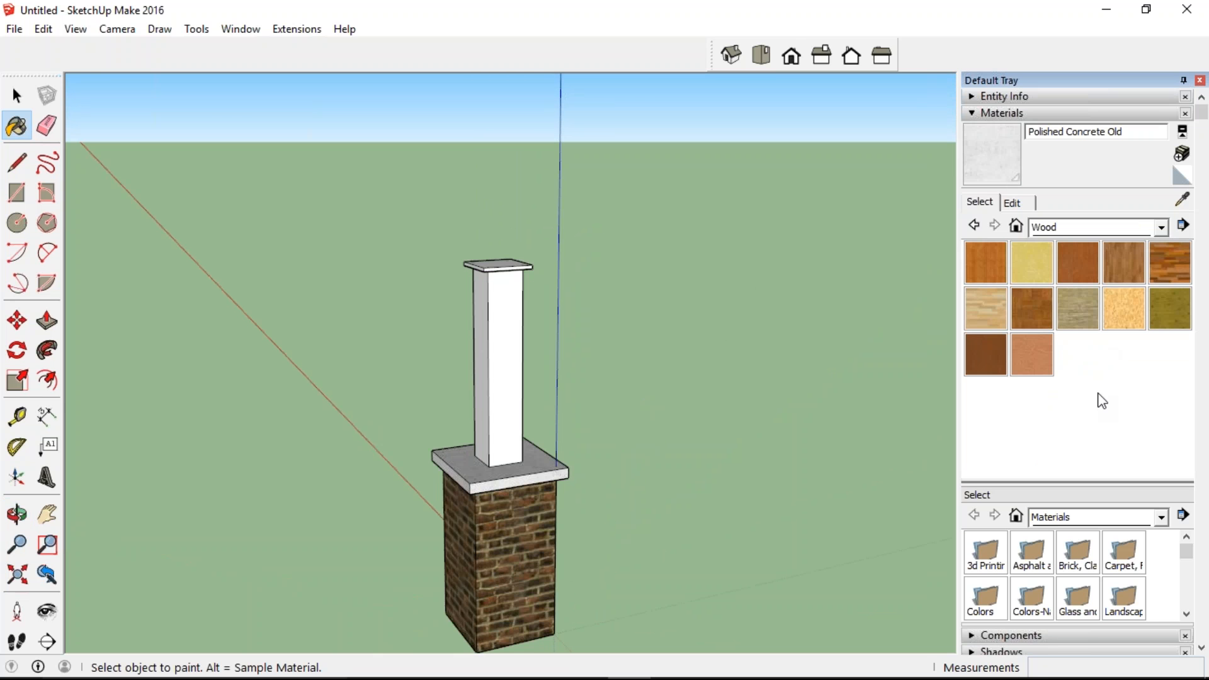
{"action": "left_click", "coordinate": [1067, 309]}
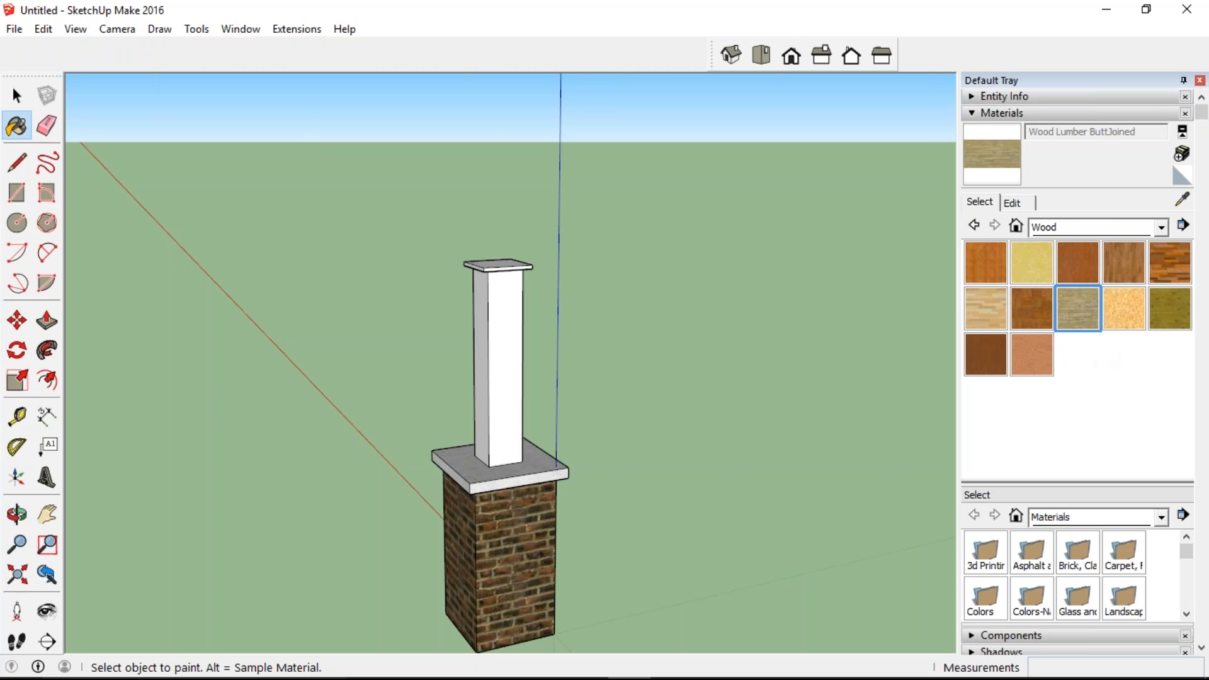
{"action": "left_click", "coordinate": [495, 362]}
{"action": "mouse_move", "coordinate": [494, 359]}
{"action": "middle_mouse_down"}
{"action": "mouse_move", "coordinate": [497, 340]}
{"action": "mouse_move", "coordinate": [768, 361]}
{"action": "middle_mouse_up"}
{"action": "left_click", "coordinate": [499, 385]}
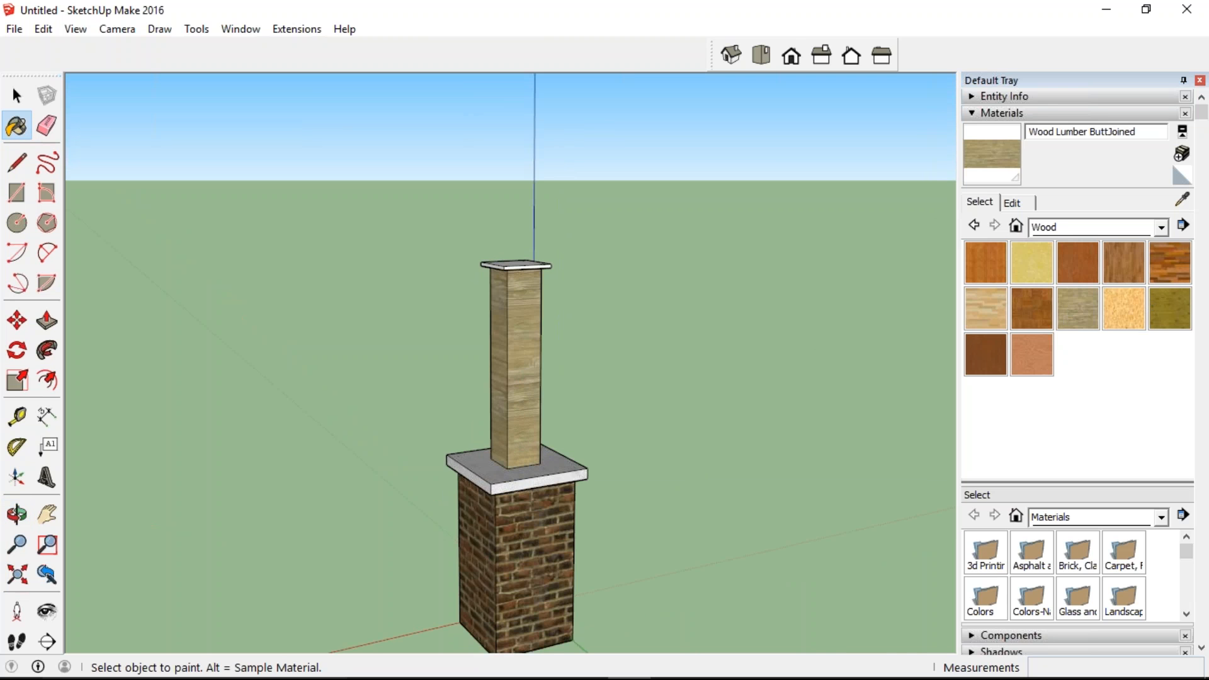
{"action": "mouse_move", "coordinate": [500, 387]}
{"action": "middle_mouse_down"}
{"action": "mouse_move", "coordinate": [742, 380]}
{"action": "mouse_move", "coordinate": [566, 353]}
{"action": "middle_mouse_up"}
Step: Paint the faces of the cap on top of the shaft with Wood Lumber ButtJoined
{"action": "left_click", "coordinate": [518, 275]}
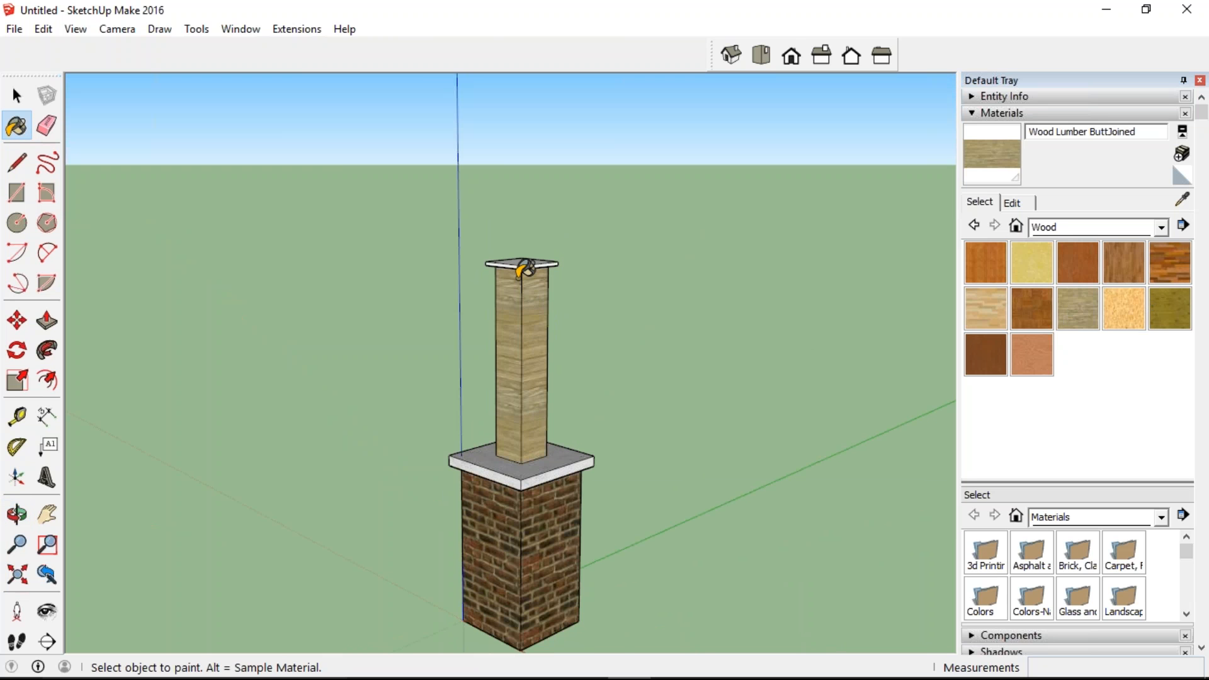
{"action": "scroll", "coordinate": [517, 252], "scroll_direction": "up", "scroll_amount": 6}
{"action": "left_click", "coordinate": [508, 241]}
{"action": "left_click", "coordinate": [559, 242]}
{"action": "mouse_move", "coordinate": [559, 243]}
{"action": "middle_mouse_down"}
{"action": "mouse_move", "coordinate": [153, 278]}
{"action": "mouse_move", "coordinate": [71, 310]}
{"action": "middle_mouse_up"}
{"action": "middle_click_drag", "start_coordinate": [636, 244], "coordinate": [365, 272]}
{"action": "left_click", "coordinate": [569, 268]}
{"action": "left_click", "coordinate": [562, 245]}
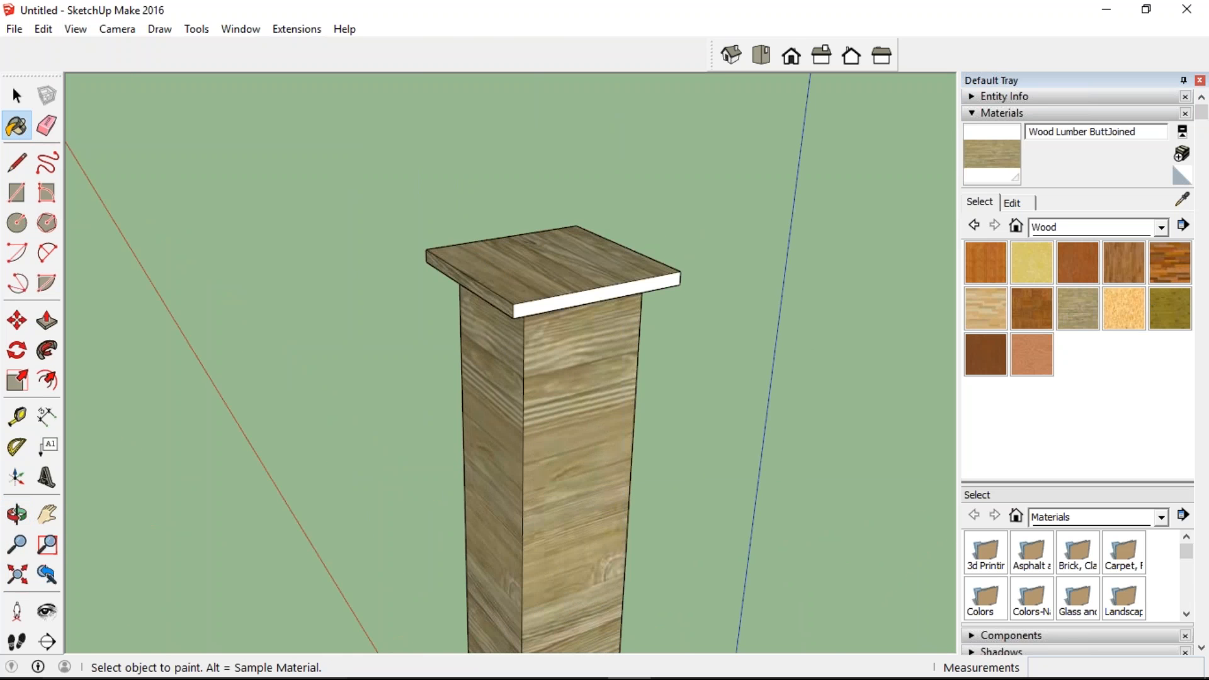
Step: Save the model to the Desktop as column in SketchUp Version 2015 (*.skp) format
{"action": "scroll", "coordinate": [575, 210], "scroll_direction": "down", "scroll_amount": 10}
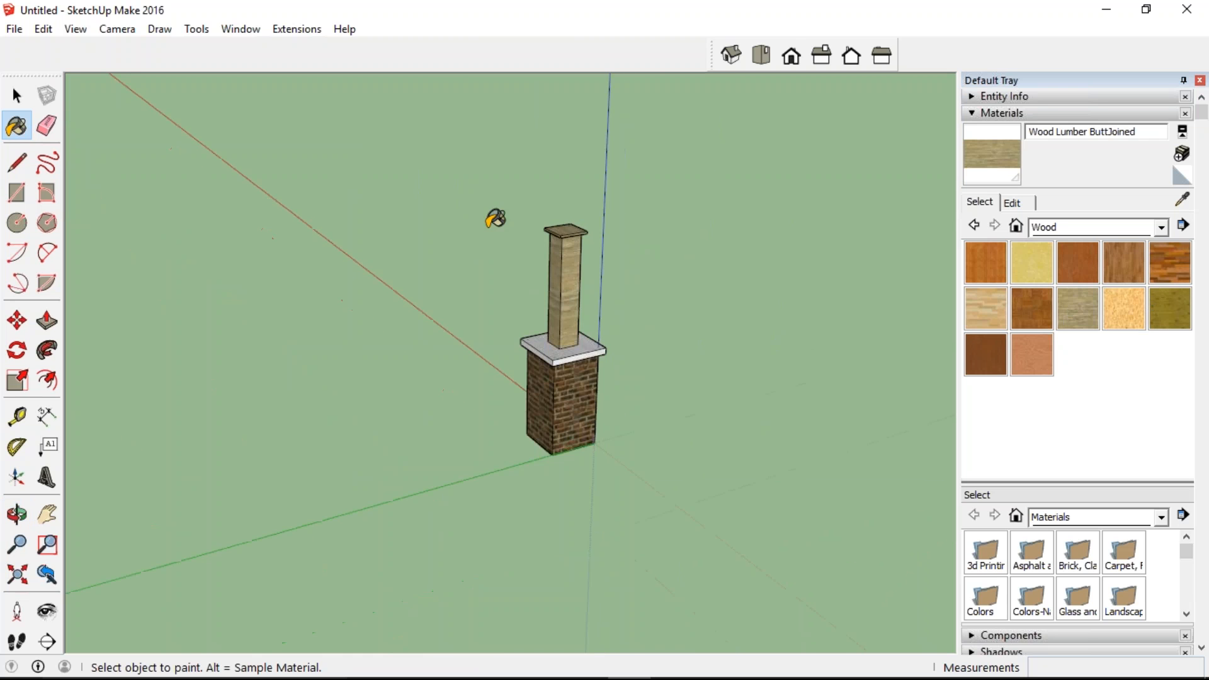
{"action": "scroll", "coordinate": [554, 275], "scroll_direction": "up", "scroll_amount": 5}
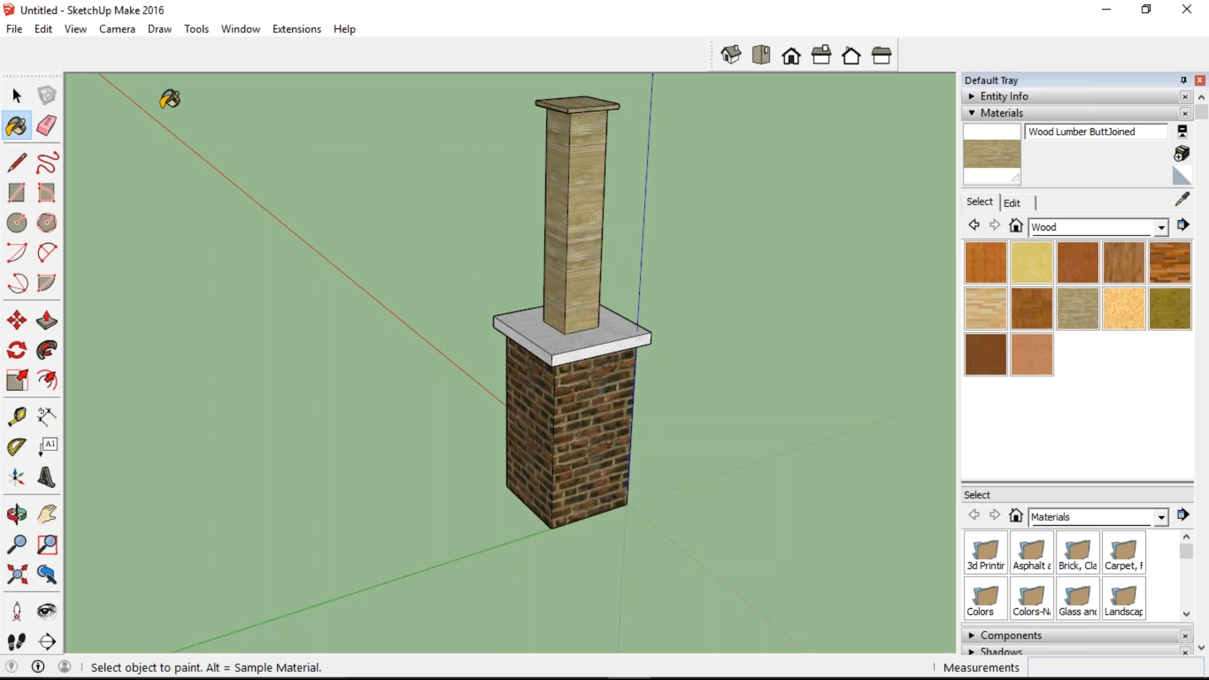
{"action": "left_click", "coordinate": [17, 31]}
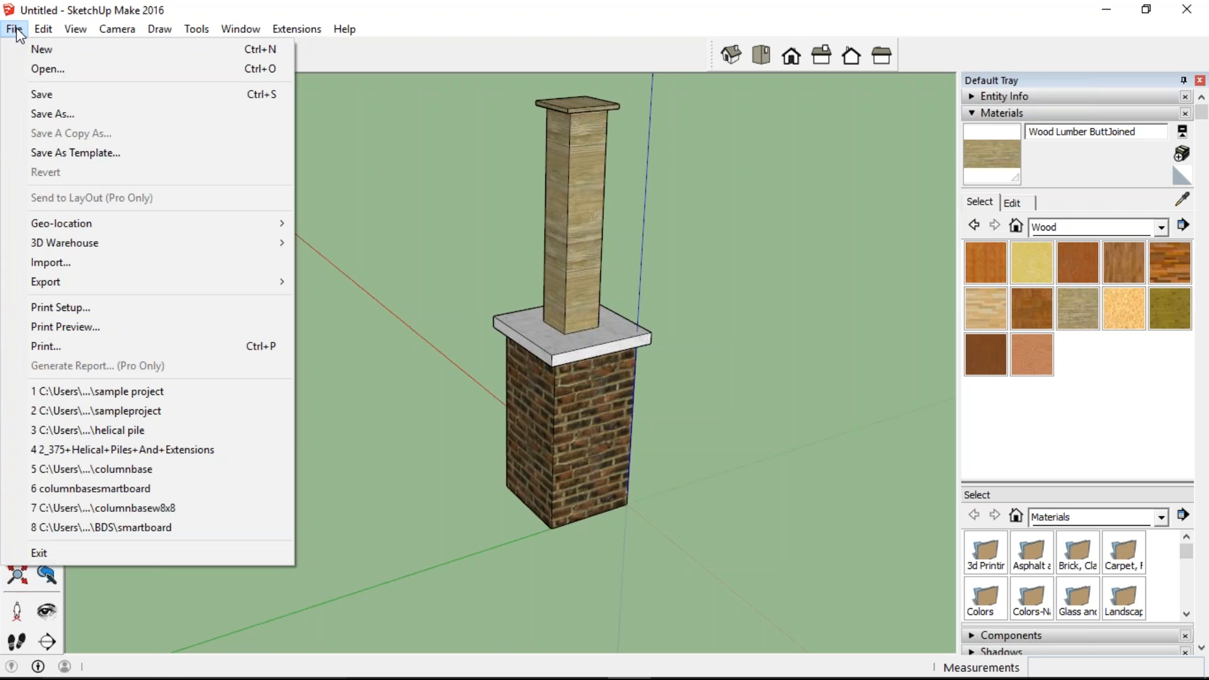
{"action": "left_click", "coordinate": [58, 116]}
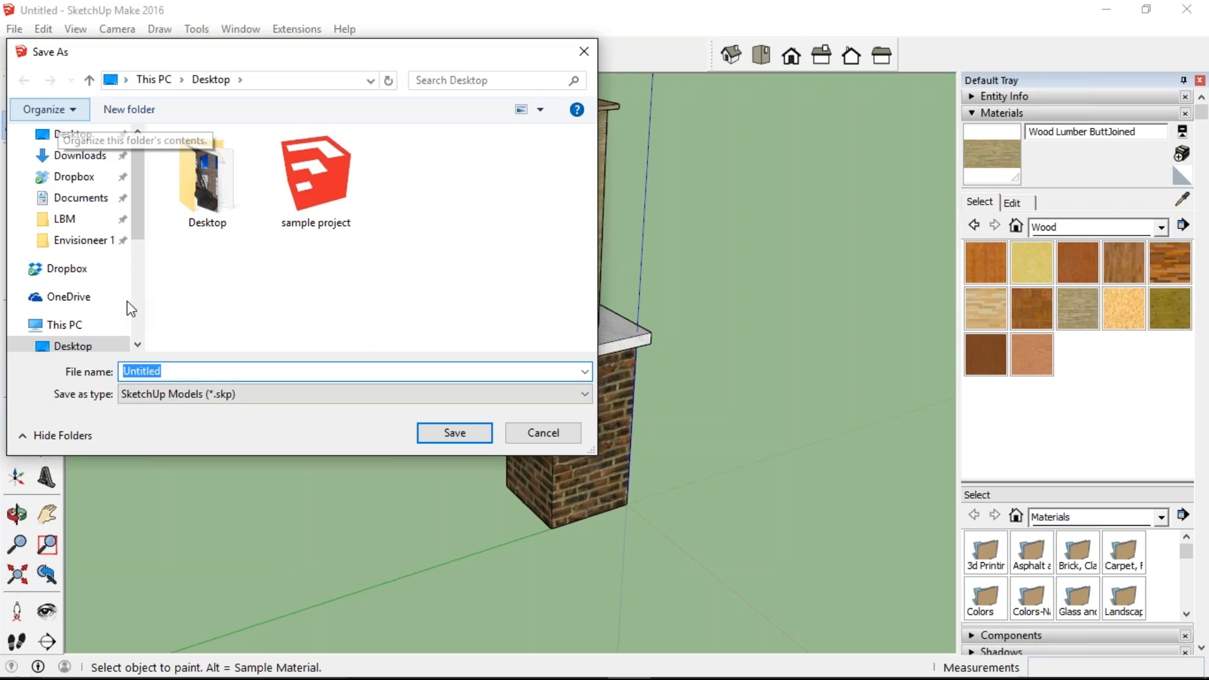
{"action": "type", "text": "co"}
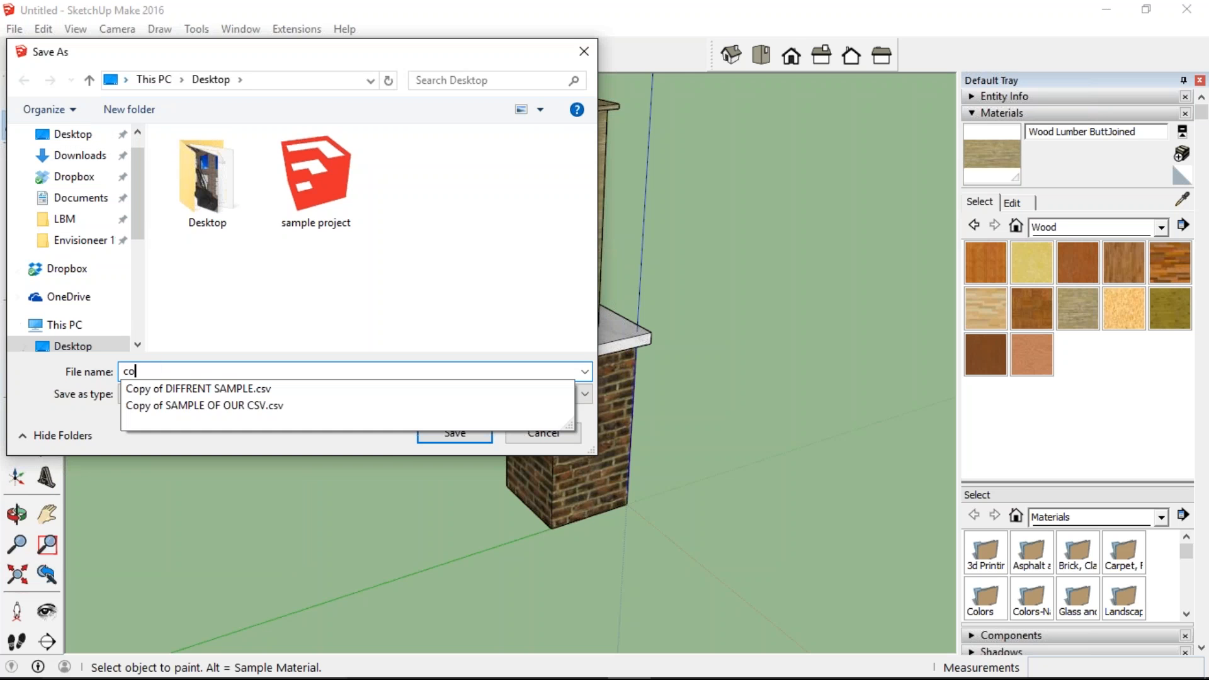
{"action": "type", "text": "lumn"}
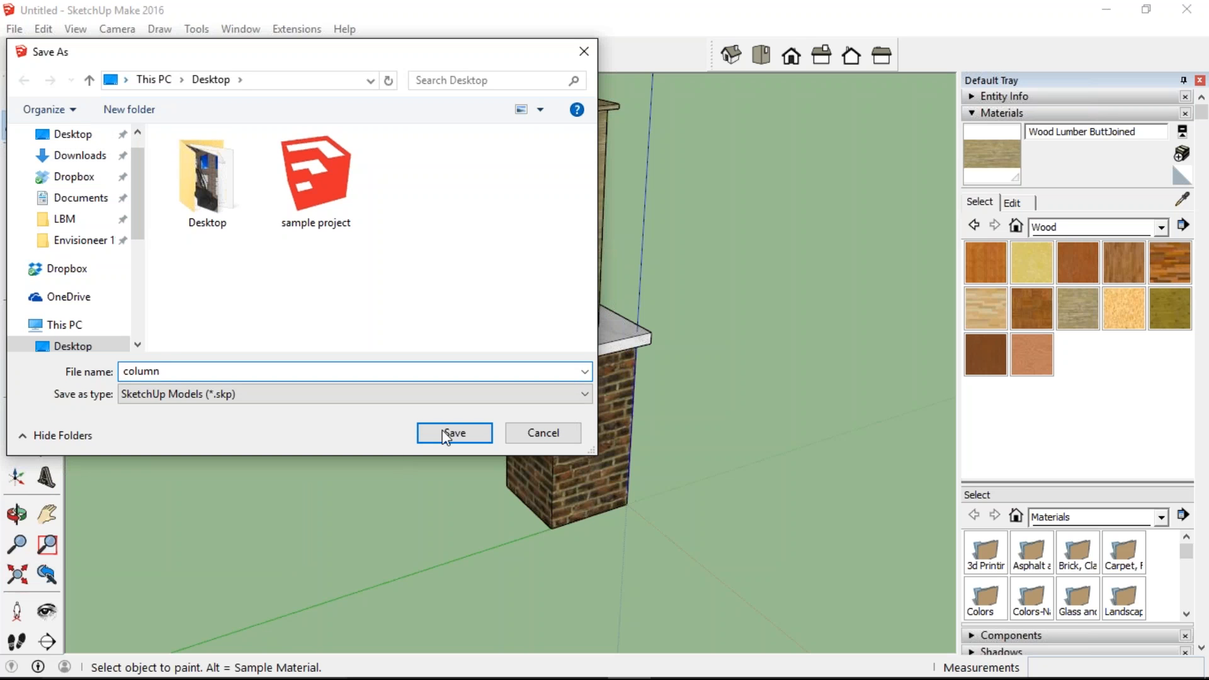
{"action": "left_click", "coordinate": [317, 392]}
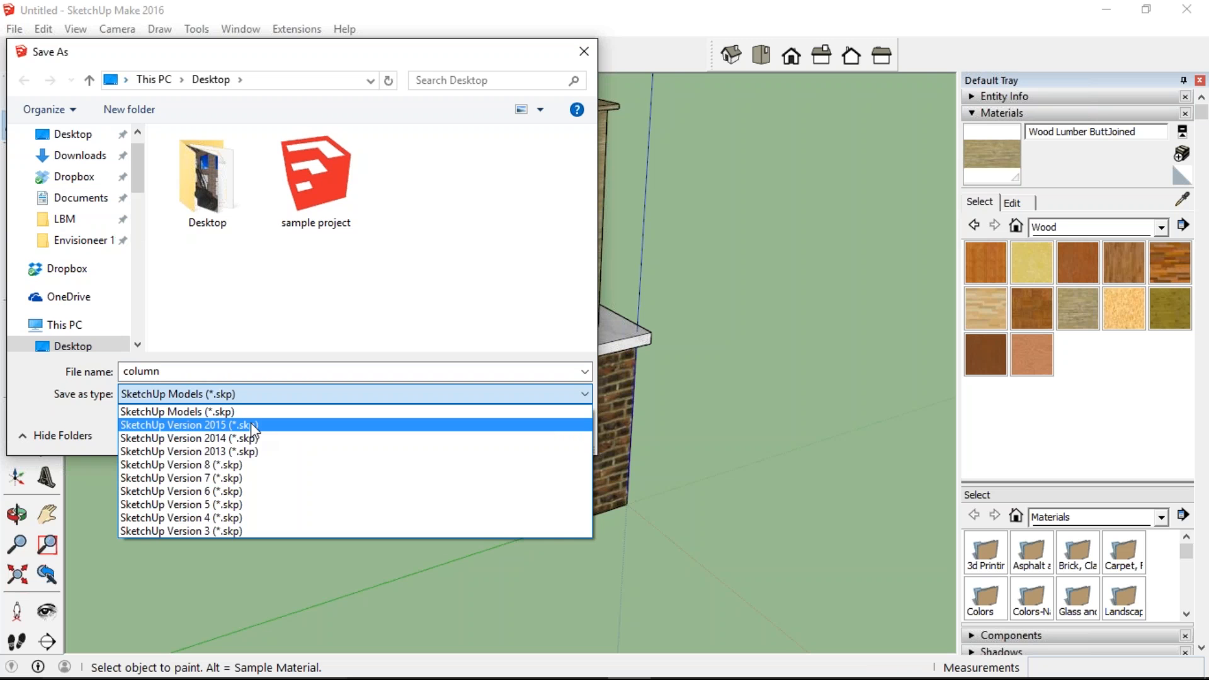
{"action": "left_click", "coordinate": [253, 426]}
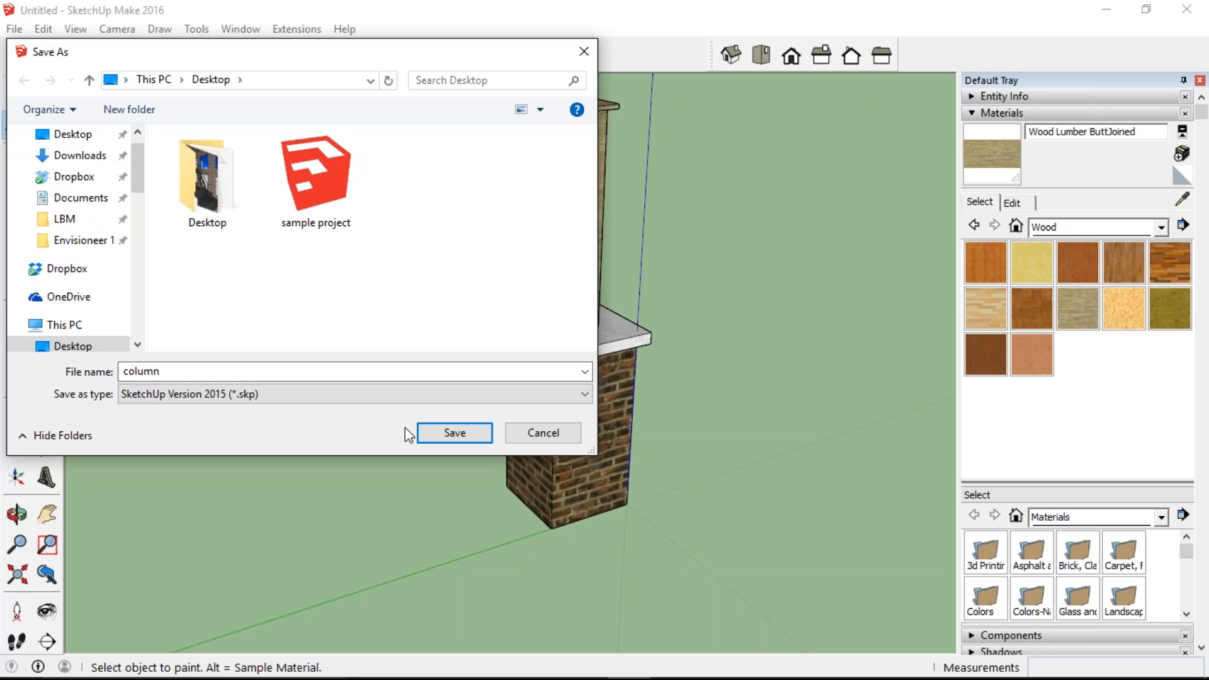
{"action": "left_click", "coordinate": [457, 435]}
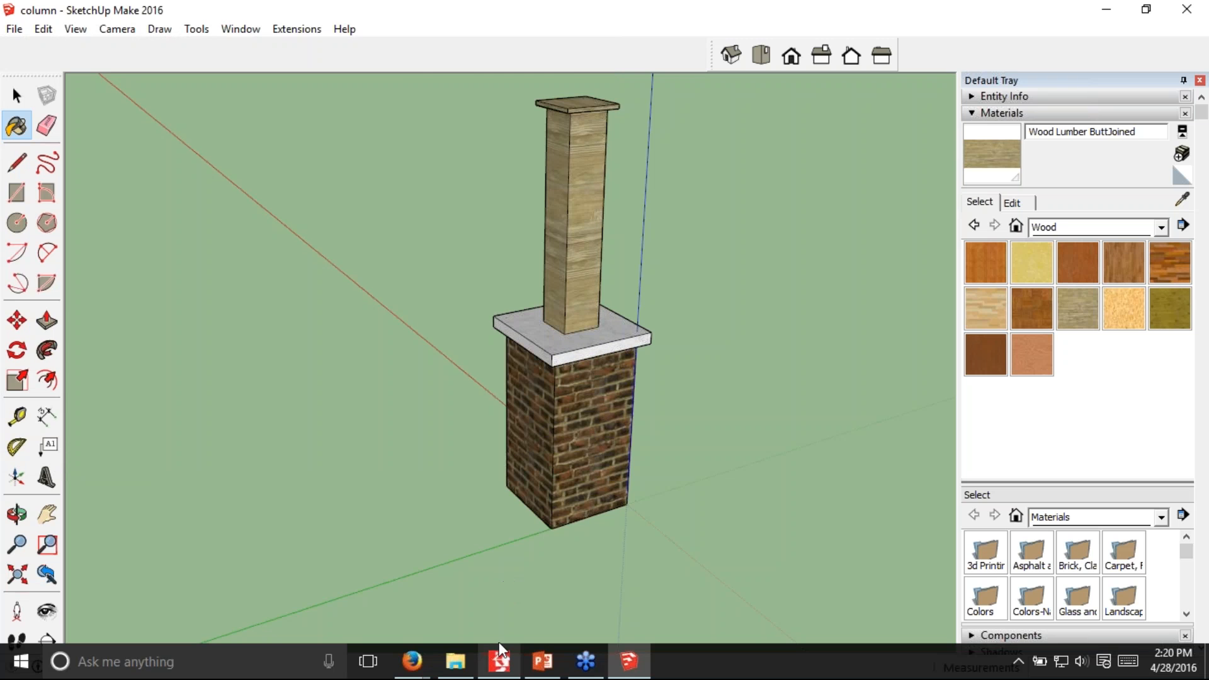
Step: Switch to Envisioneer and start the Object Wizard import in the Sample Project
{"action": "left_click", "coordinate": [500, 649]}
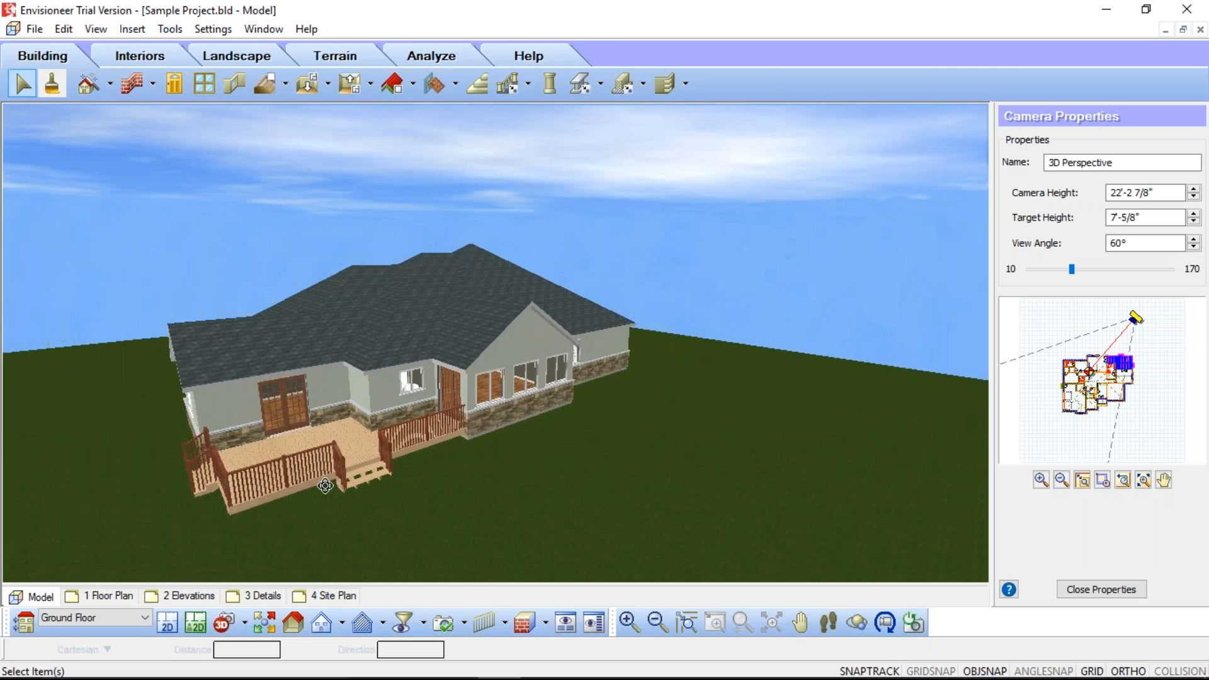
{"action": "left_click", "coordinate": [34, 29]}
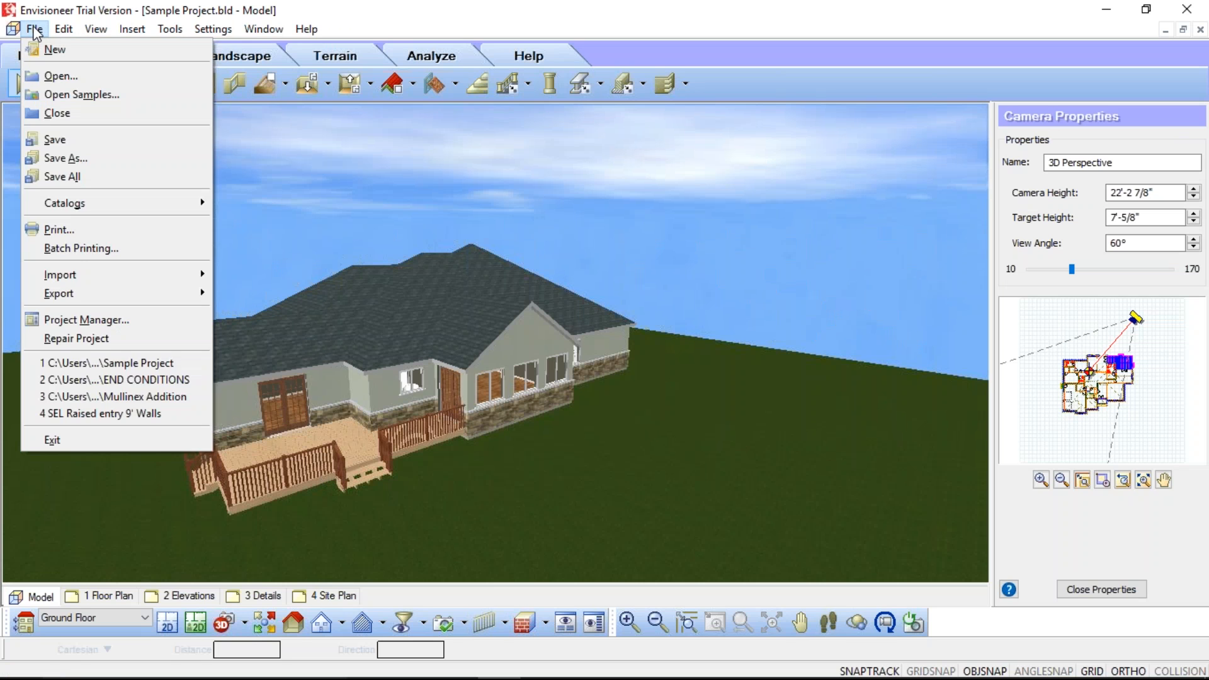
{"action": "mouse_move", "coordinate": [85, 278]}
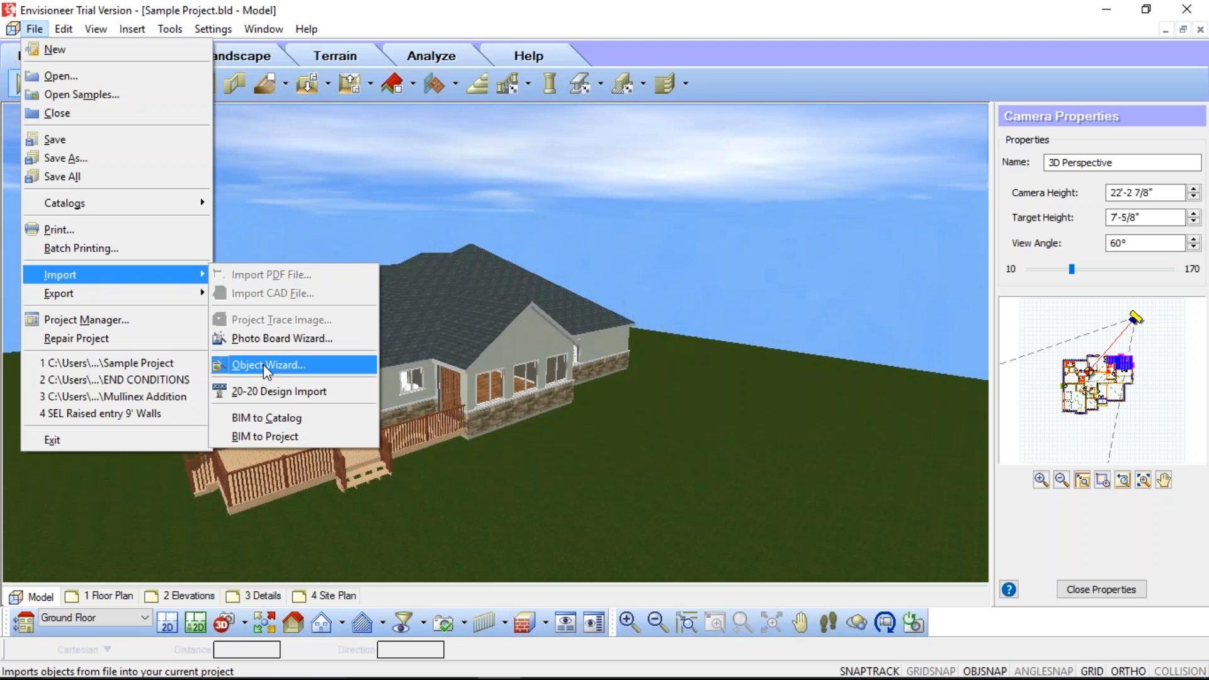
{"action": "left_click", "coordinate": [287, 362]}
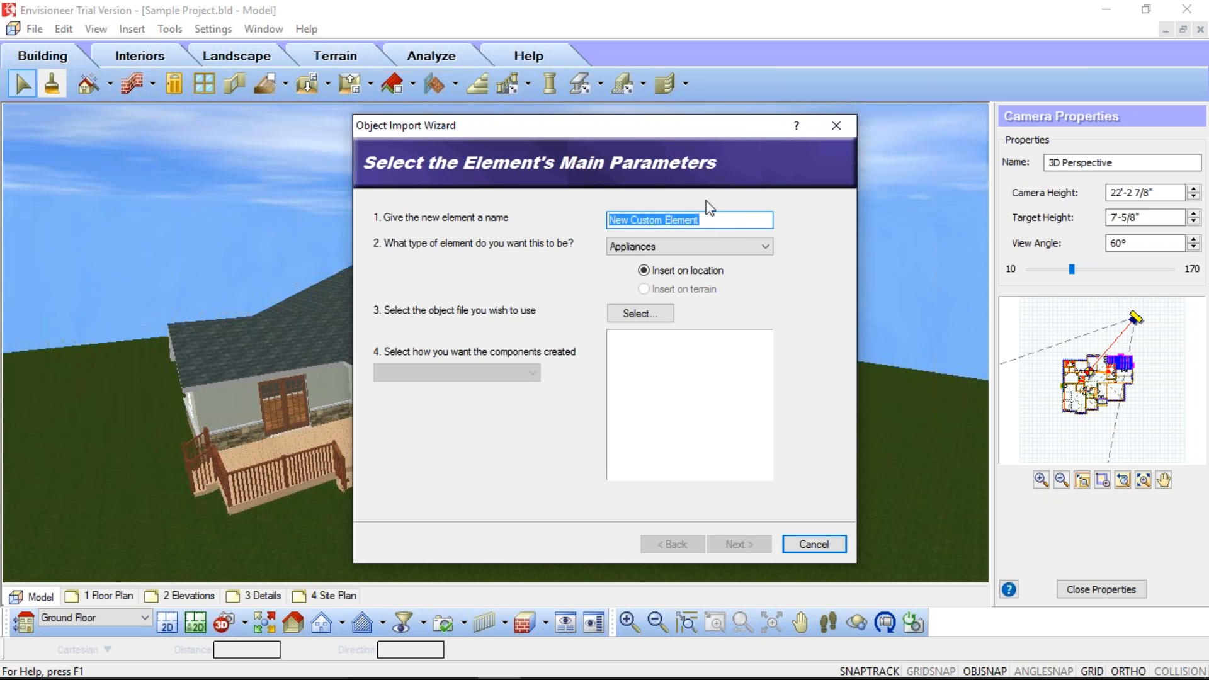
Step: Name the new element Column w/ Brick Base and set its type to Columns
{"action": "type", "text": "Column"}
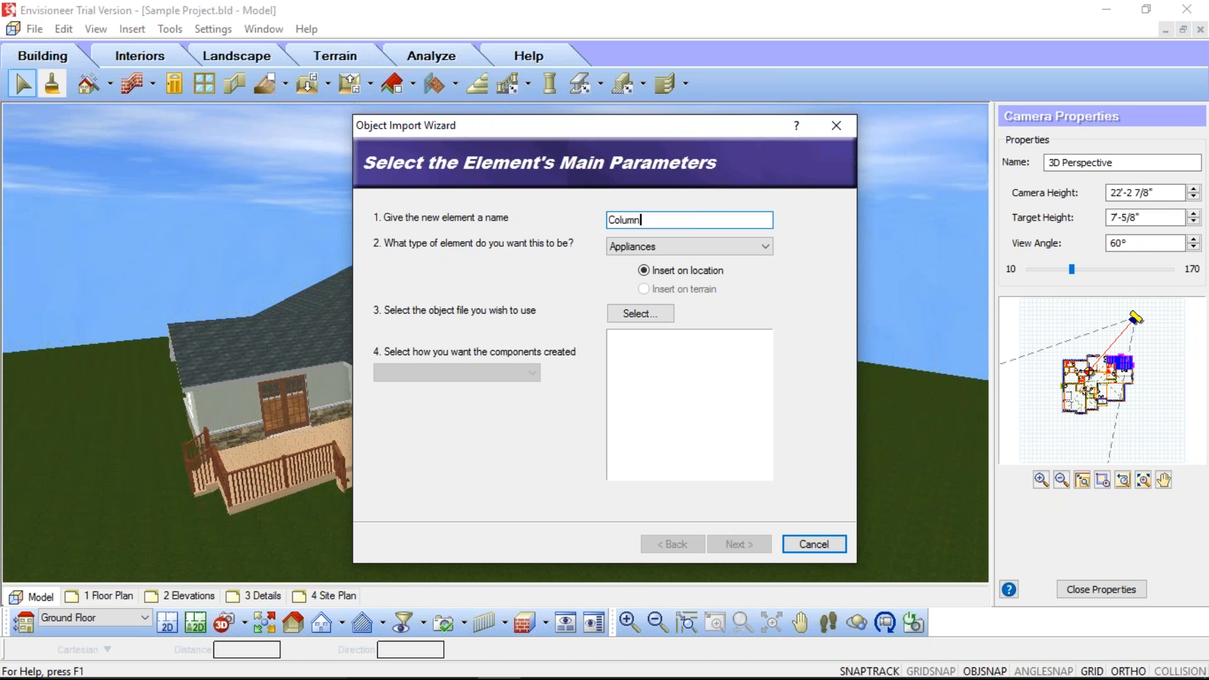
{"action": "type", "text": " w/ Brick Base"}
{"action": "left_click", "coordinate": [691, 247]}
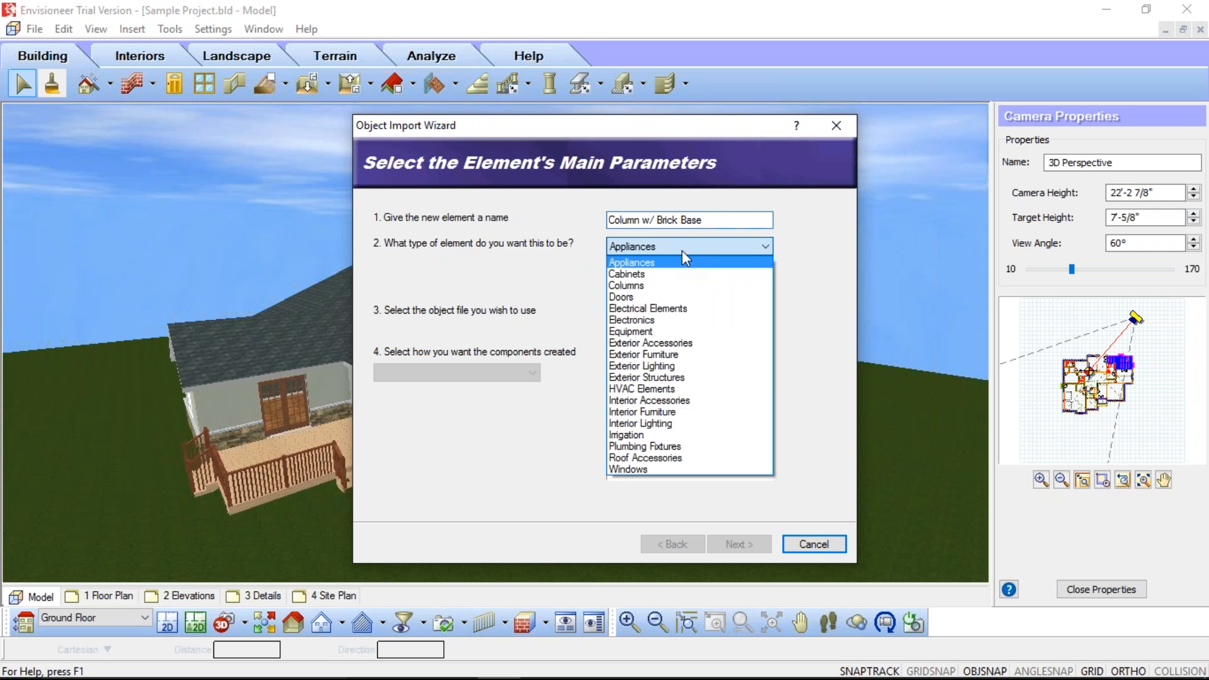
{"action": "left_click", "coordinate": [643, 286]}
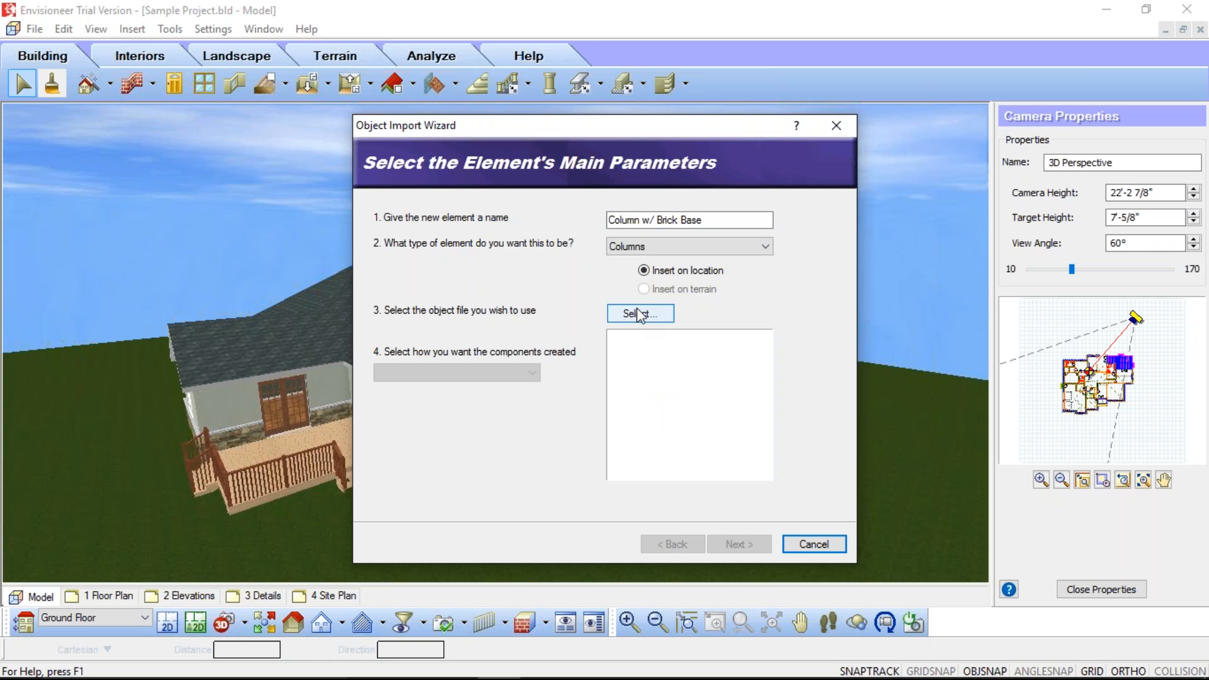
Step: Load the column SketchUp file from the Desktop with components created By Materials, and accept the default orientation
{"action": "left_click", "coordinate": [637, 313]}
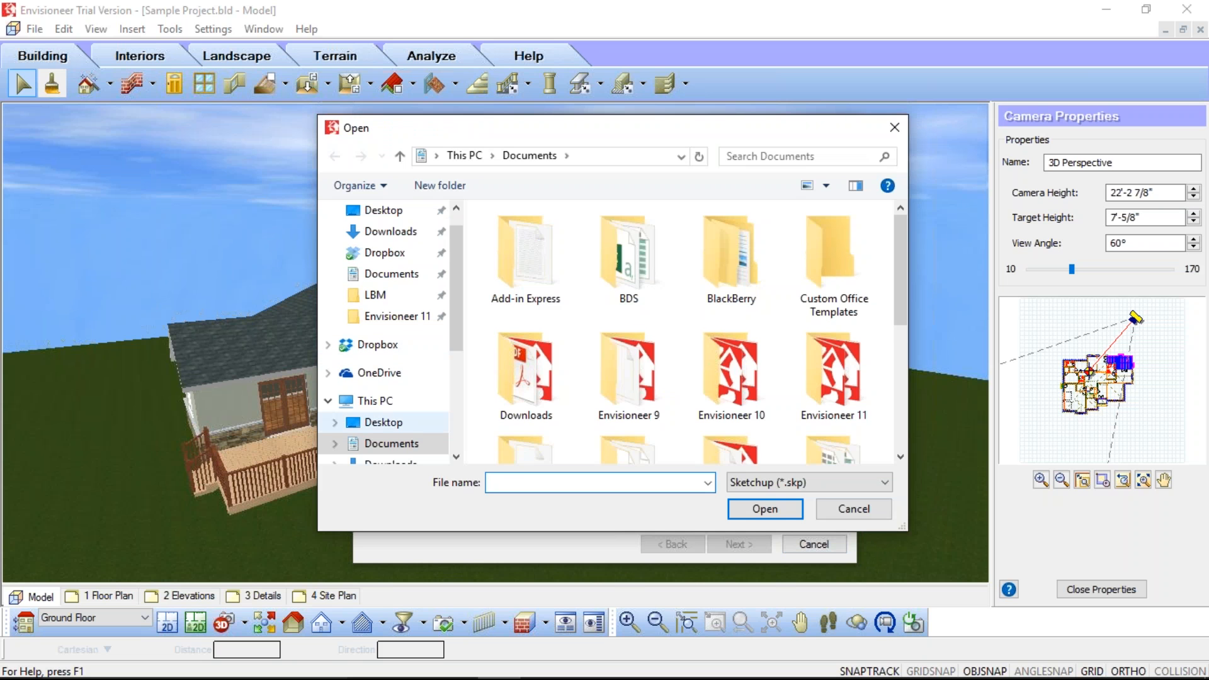
{"action": "left_click", "coordinate": [383, 422]}
{"action": "left_click", "coordinate": [633, 239]}
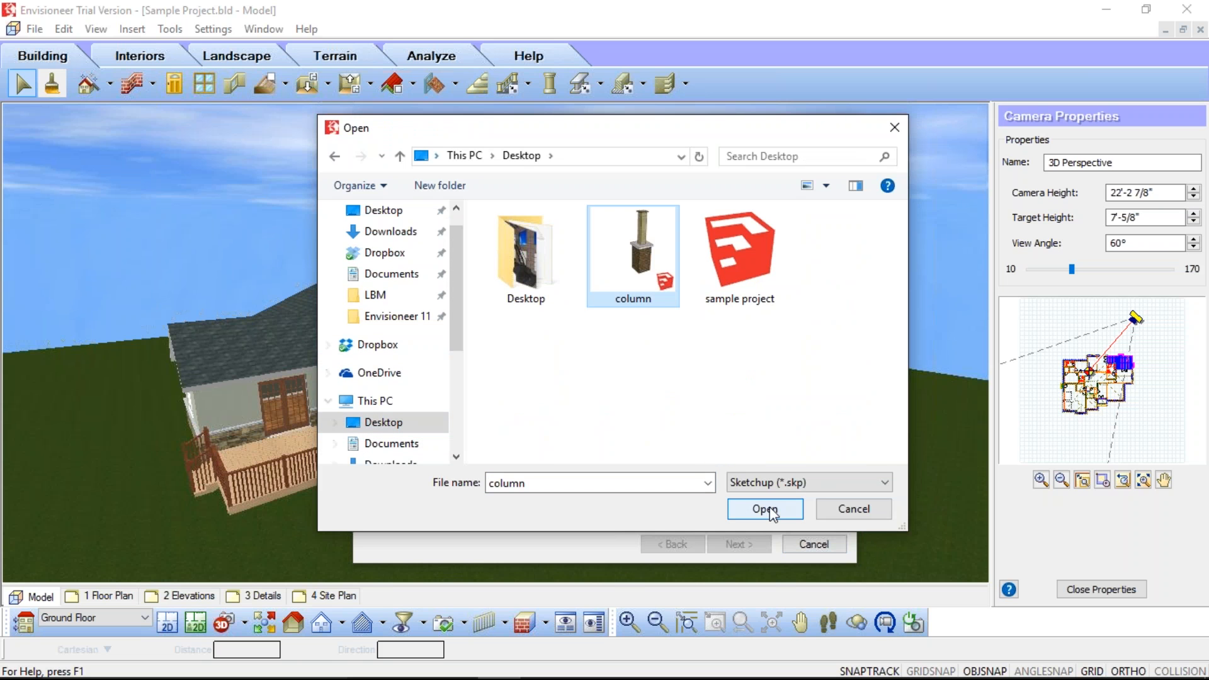
{"action": "left_click", "coordinate": [771, 511]}
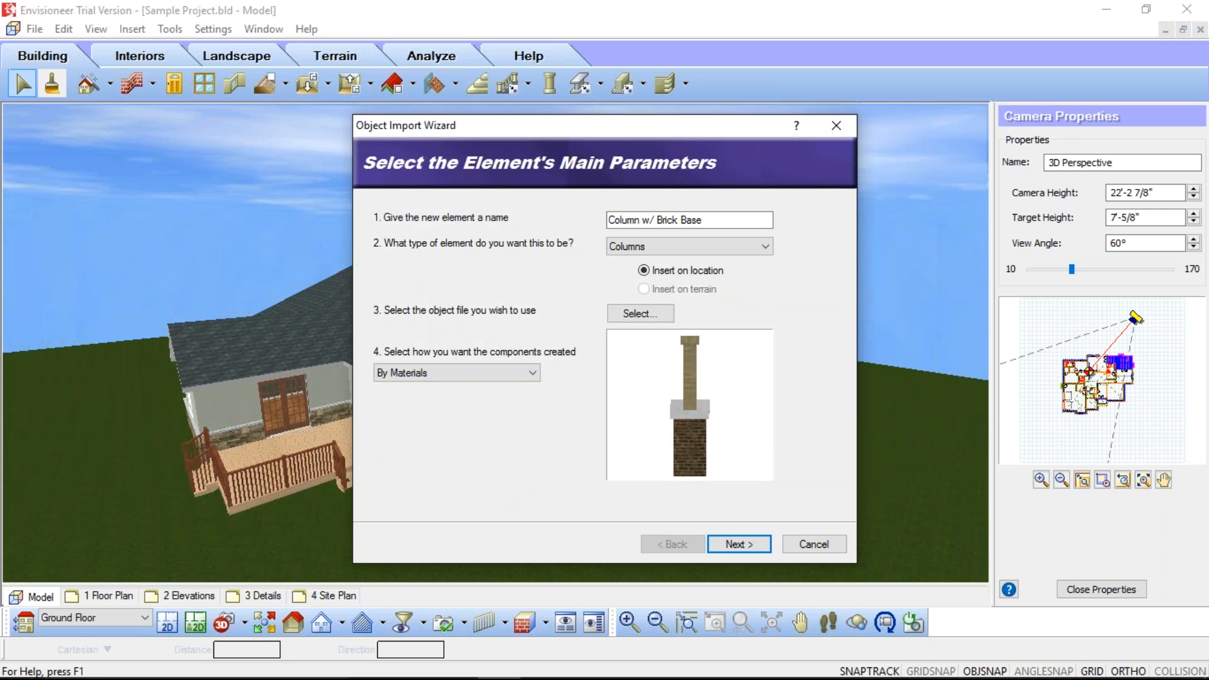
{"action": "left_click", "coordinate": [737, 544]}
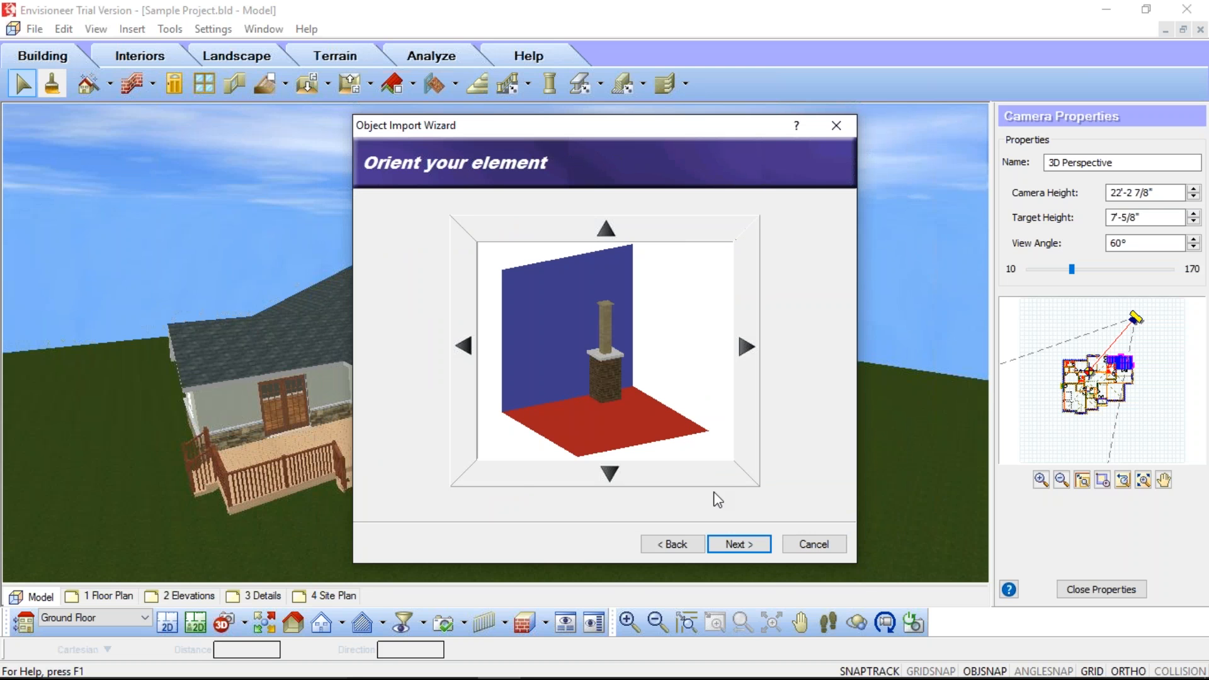
{"action": "left_click", "coordinate": [728, 541]}
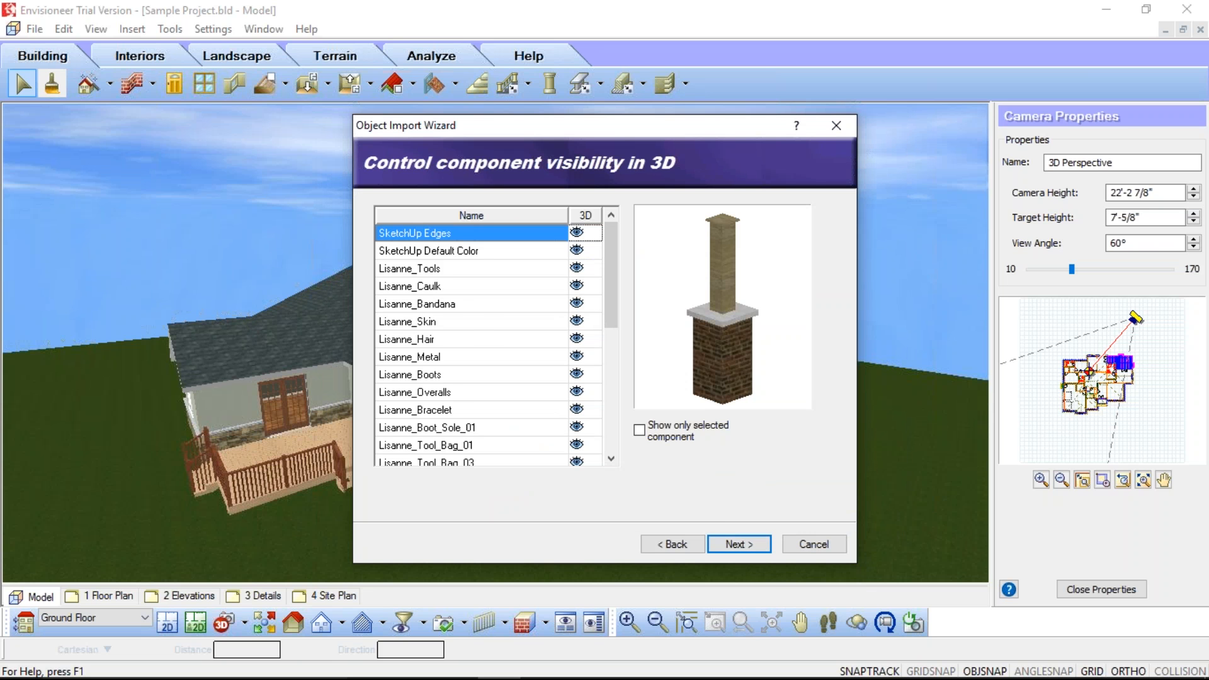
Step: Hide SketchUp Edges, SketchUp Default Color and every Lisanne component in the column's 3D view
{"action": "scroll", "coordinate": [463, 252], "scroll_direction": "down", "scroll_amount": 5}
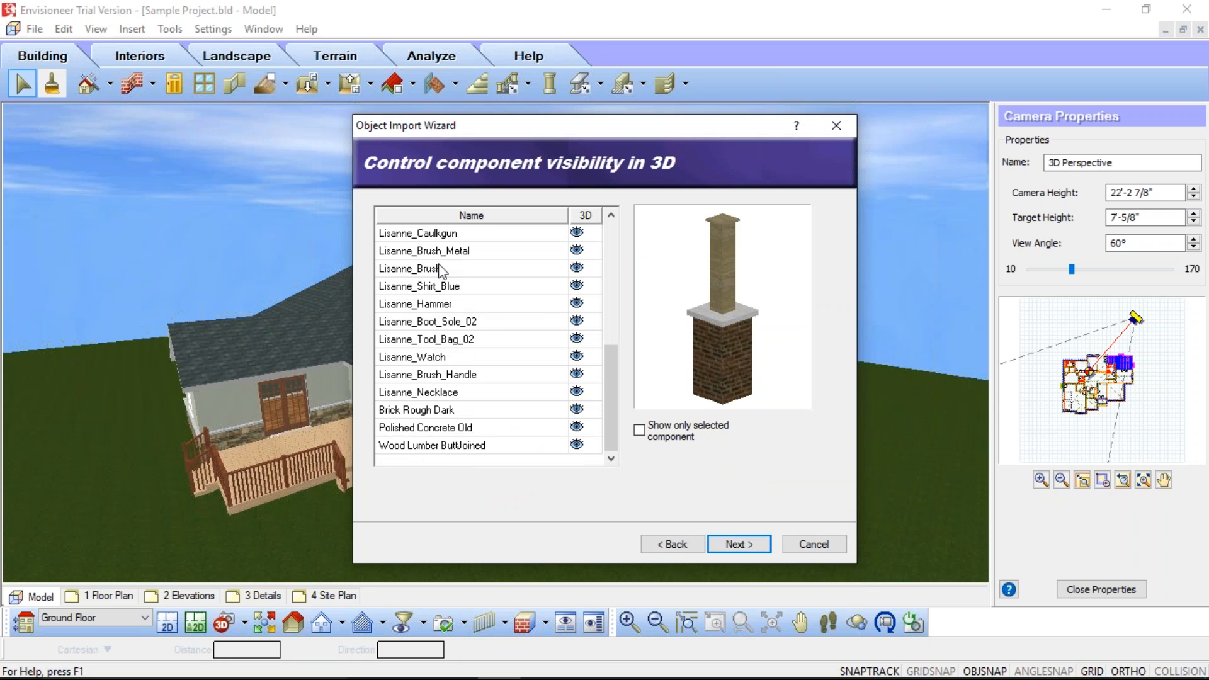
{"action": "scroll", "coordinate": [441, 269], "scroll_direction": "up", "scroll_amount": 5}
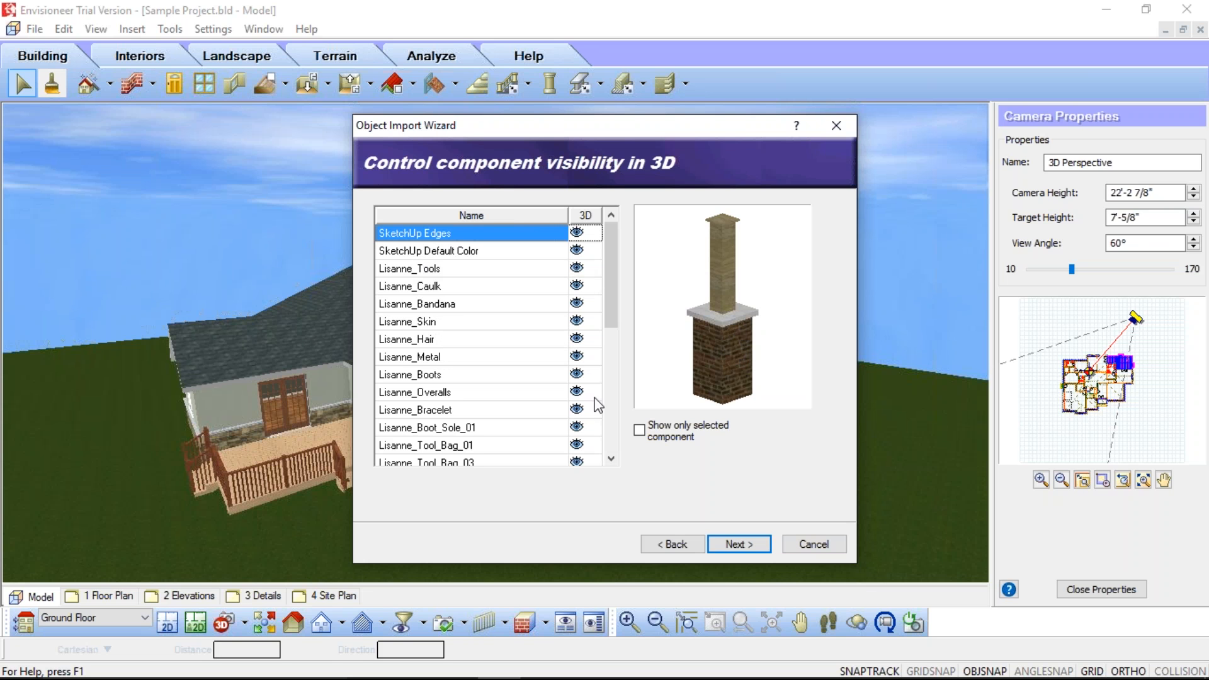
{"action": "left_click", "coordinate": [577, 232]}
{"action": "left_click", "coordinate": [577, 250]}
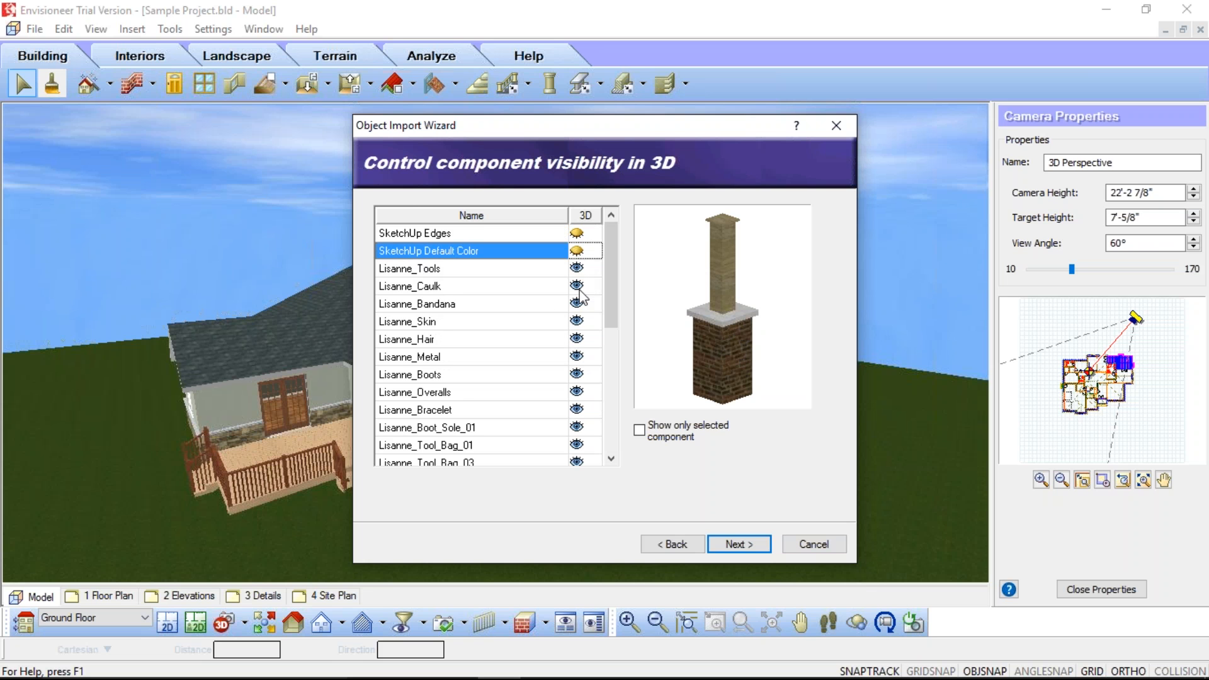
{"action": "left_click", "coordinate": [577, 268]}
{"action": "left_click", "coordinate": [577, 285]}
{"action": "left_click", "coordinate": [577, 303]}
{"action": "left_click", "coordinate": [577, 321]}
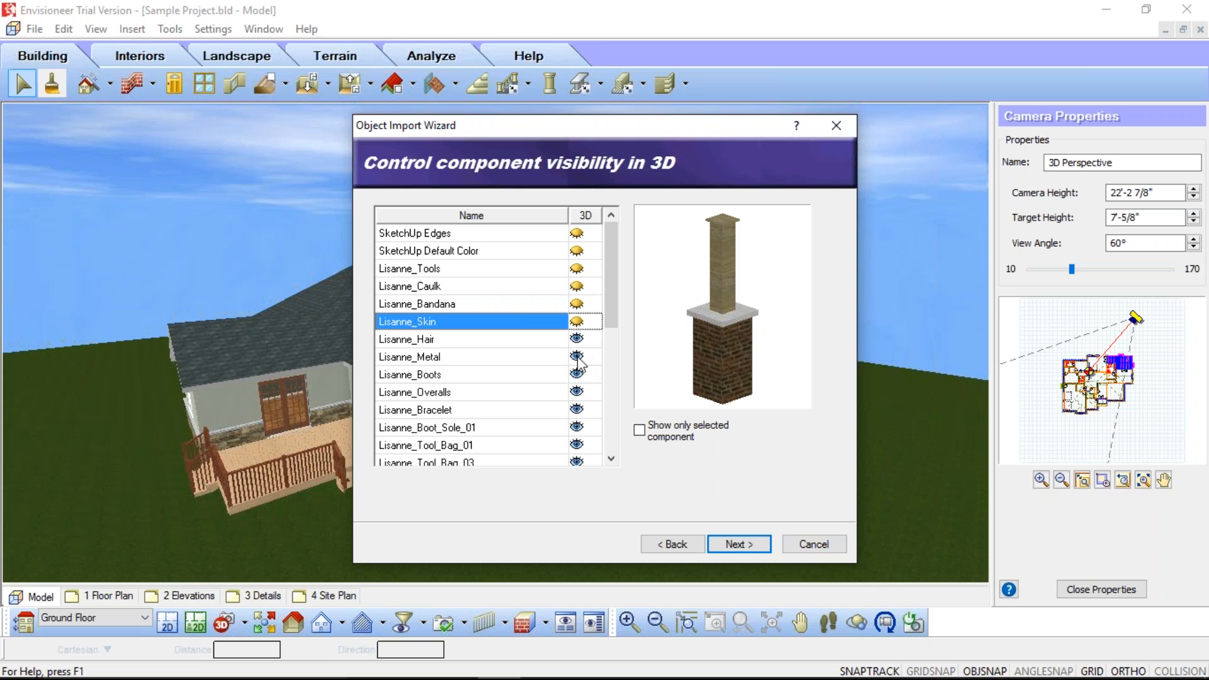
{"action": "left_click", "coordinate": [577, 338]}
{"action": "left_click", "coordinate": [577, 356]}
{"action": "left_click", "coordinate": [577, 374]}
{"action": "left_click", "coordinate": [577, 391]}
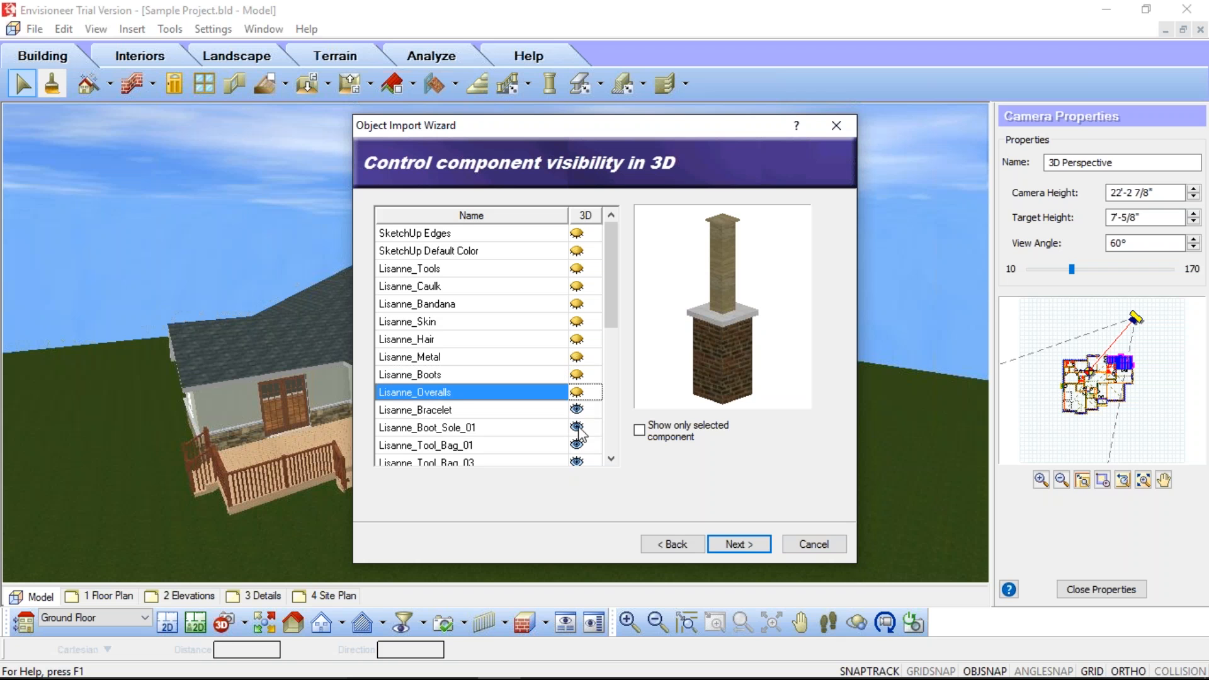
{"action": "left_click", "coordinate": [577, 409]}
{"action": "left_click", "coordinate": [577, 427]}
{"action": "left_click", "coordinate": [577, 444]}
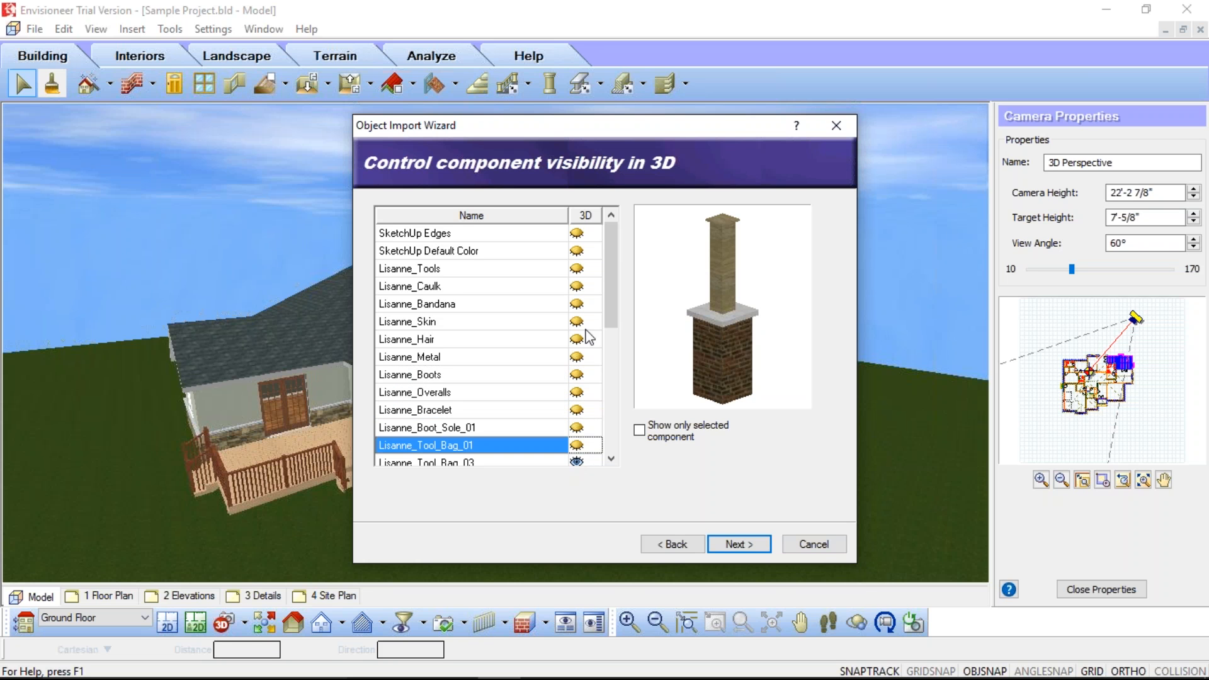
{"action": "left_click", "coordinate": [577, 462]}
{"action": "scroll", "coordinate": [578, 375], "scroll_direction": "down", "scroll_amount": 1}
{"action": "left_click", "coordinate": [577, 357]}
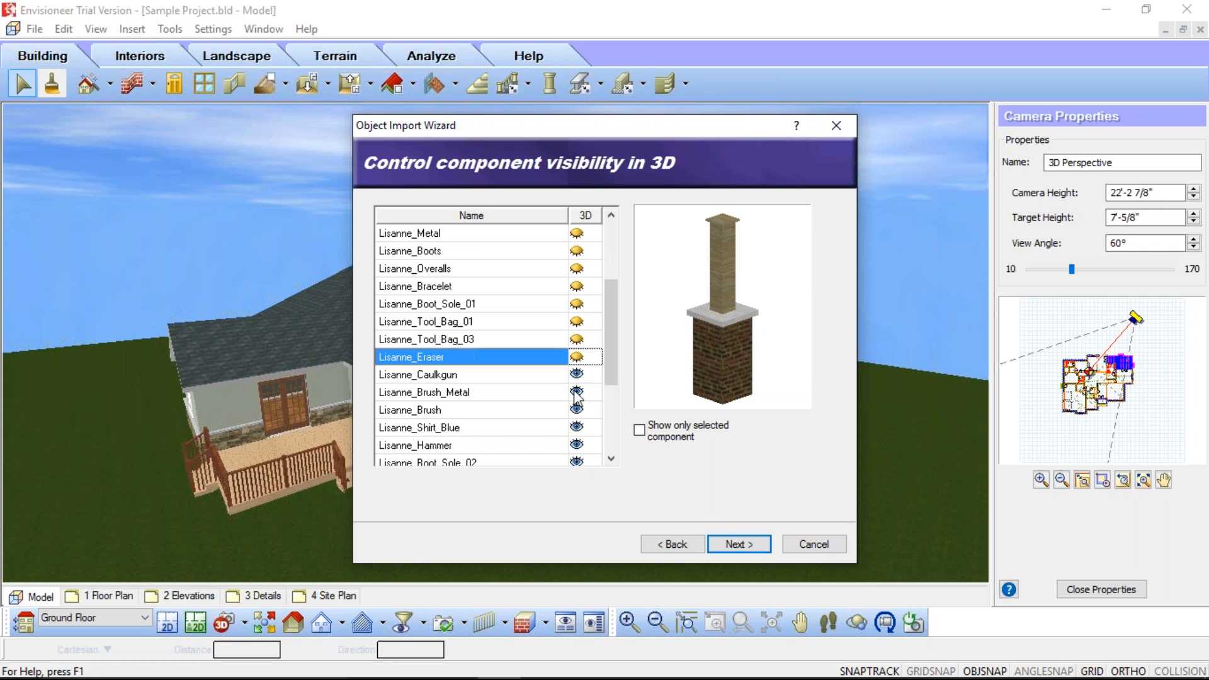
{"action": "left_click", "coordinate": [577, 374]}
{"action": "left_click", "coordinate": [577, 392]}
{"action": "left_click", "coordinate": [577, 410]}
{"action": "left_click", "coordinate": [577, 427]}
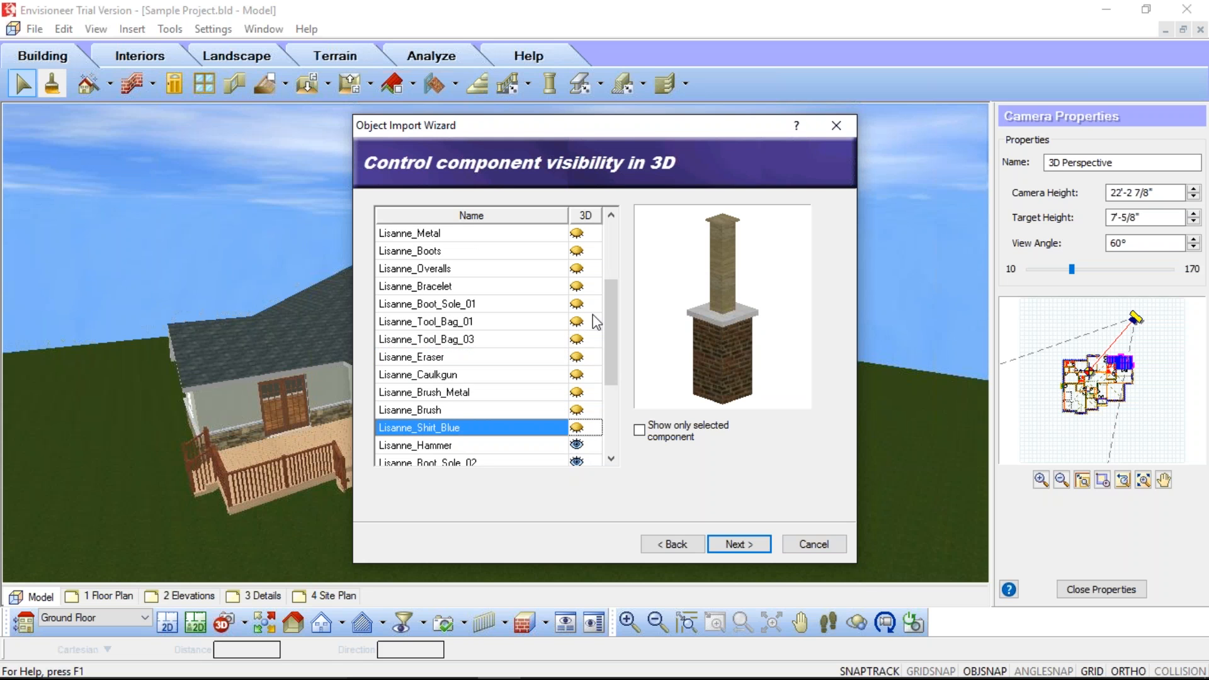
{"action": "scroll", "coordinate": [591, 321], "scroll_direction": "down", "scroll_amount": 2}
{"action": "left_click", "coordinate": [577, 339]}
{"action": "left_click", "coordinate": [577, 357]}
{"action": "left_click", "coordinate": [577, 374]}
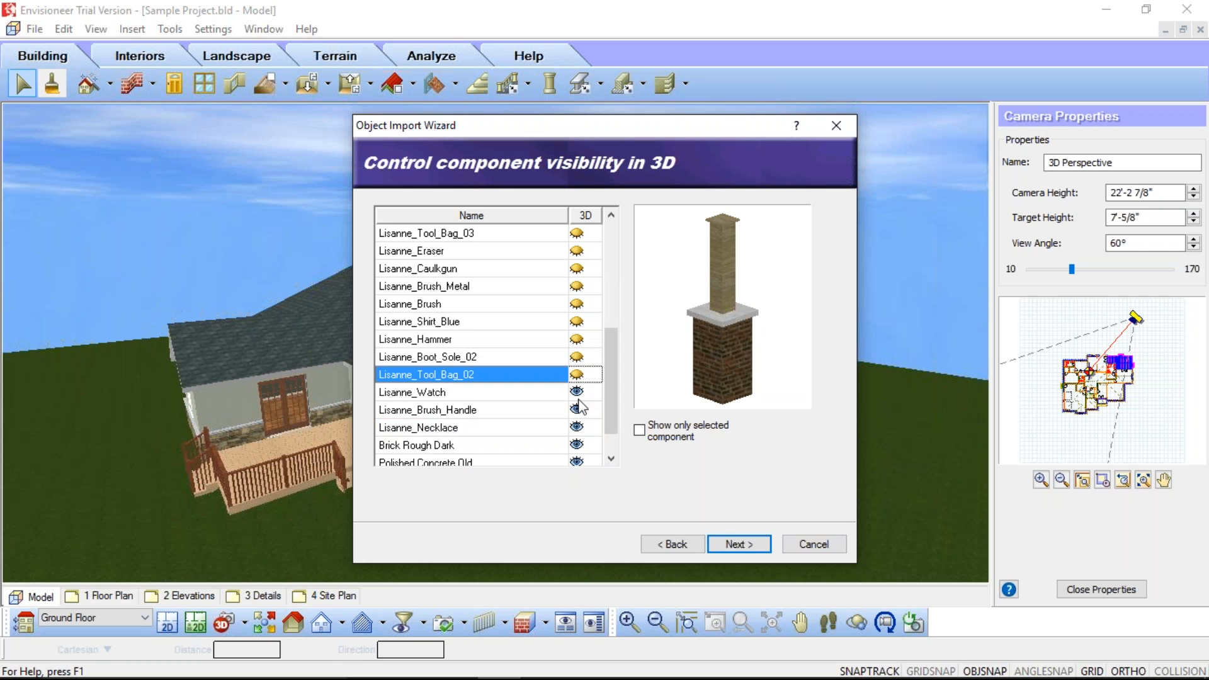
{"action": "left_click", "coordinate": [577, 392]}
{"action": "left_click", "coordinate": [577, 409]}
{"action": "left_click", "coordinate": [577, 427]}
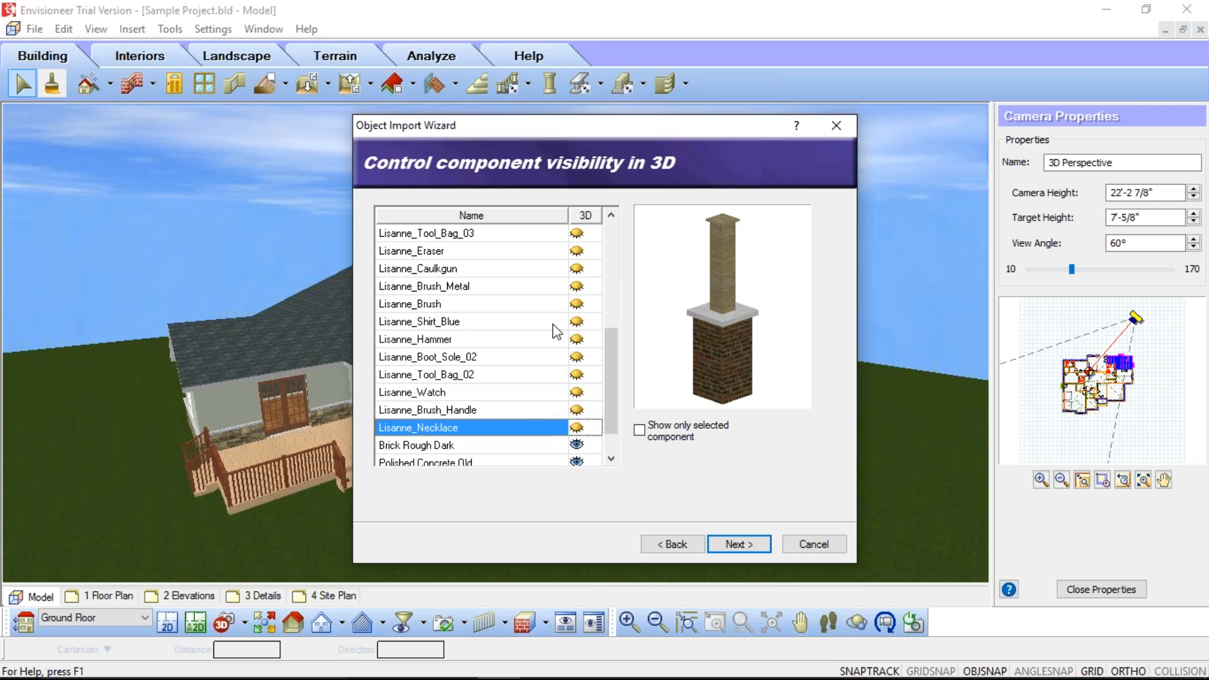
Step: Switch 3D visibility of Brick Rough Dark, Polished Concrete Old and Wood Lumber ButtJoined off and back on to identify their column parts
{"action": "scroll", "coordinate": [441, 417], "scroll_direction": "down", "scroll_amount": 1}
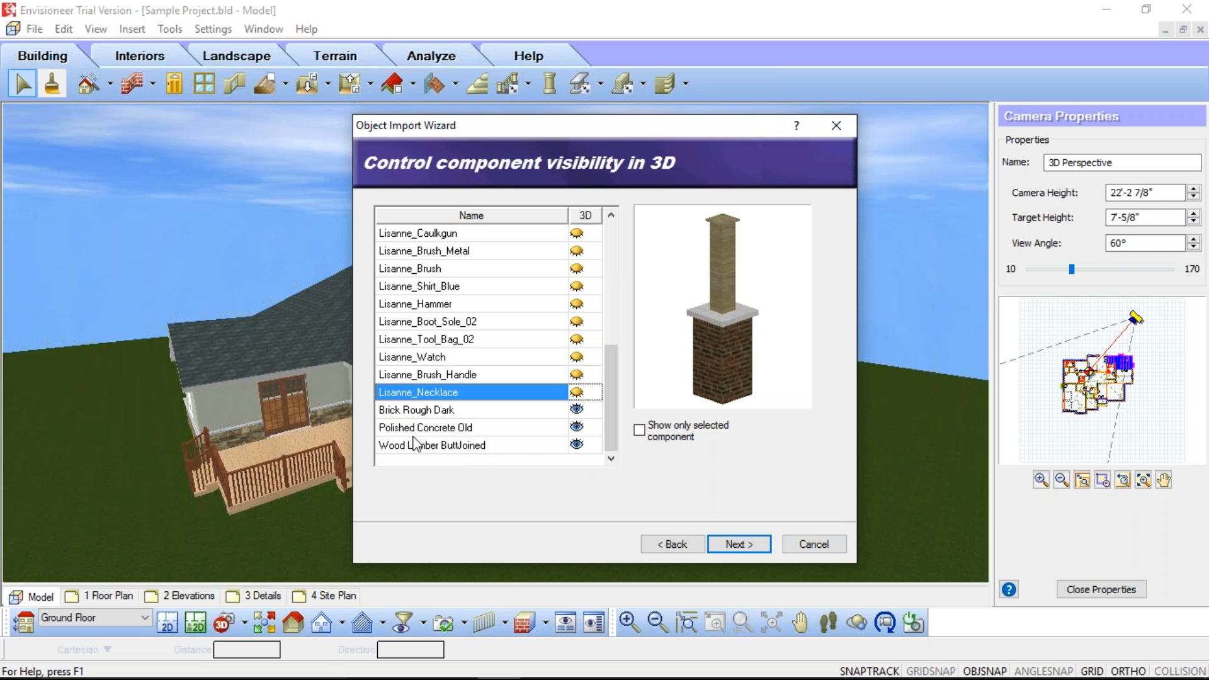
{"action": "left_click", "coordinate": [577, 409]}
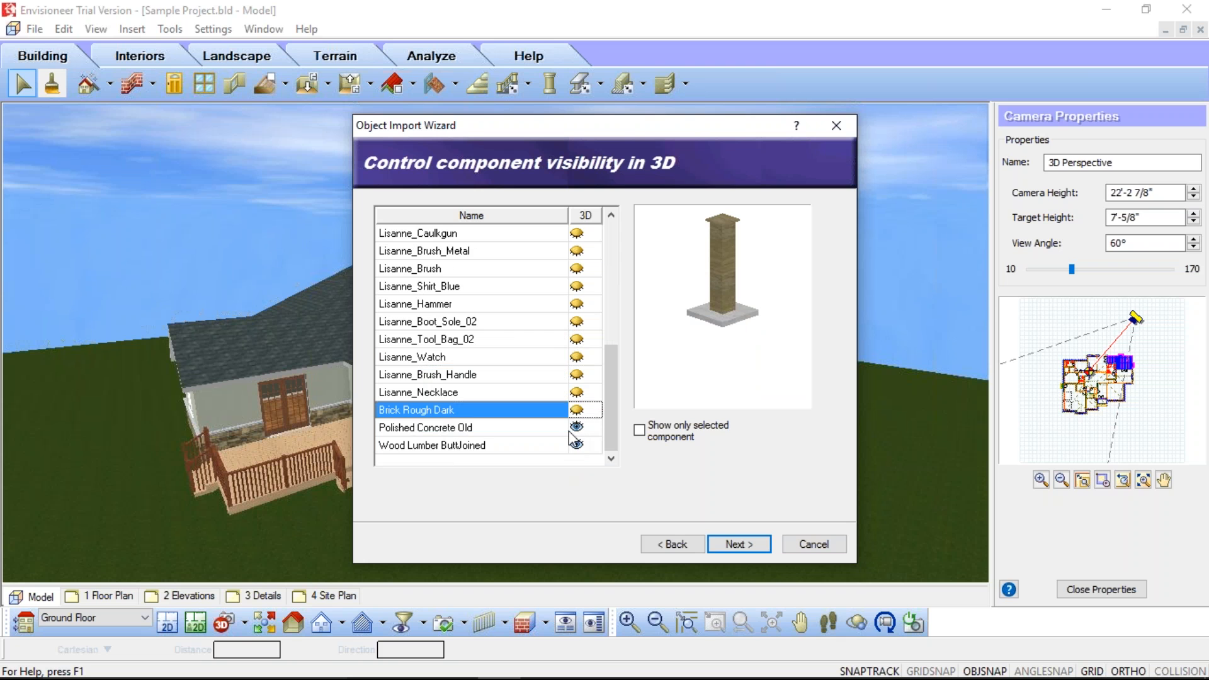
{"action": "left_click", "coordinate": [577, 427]}
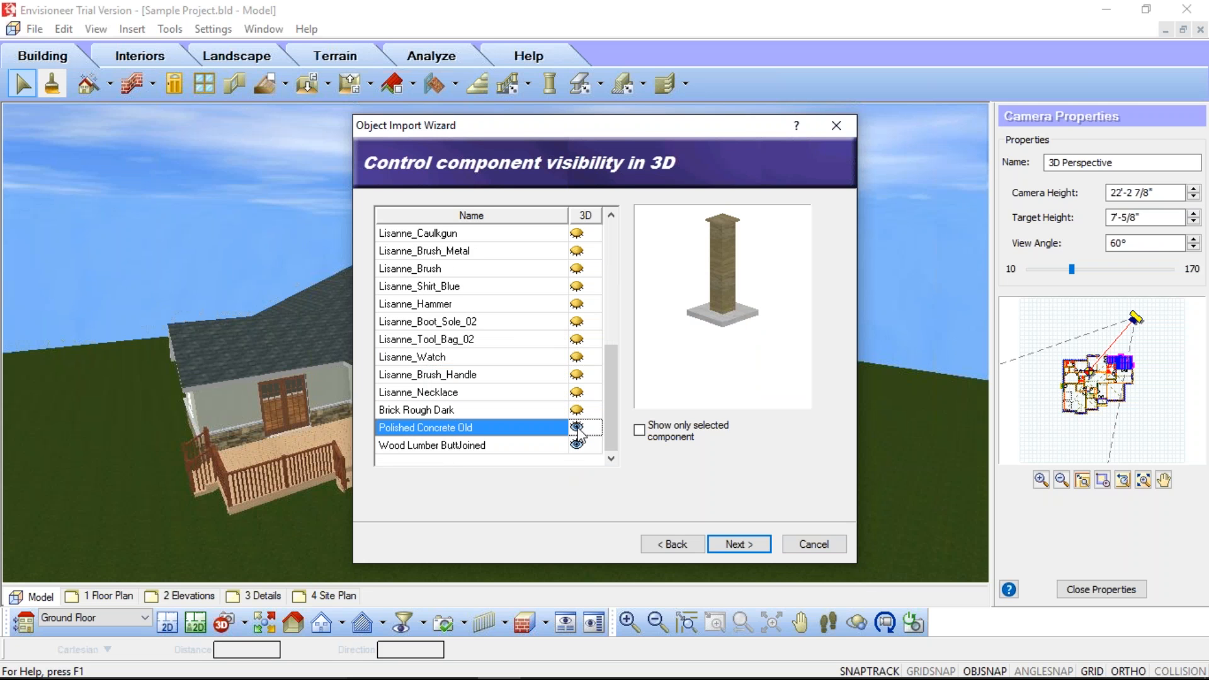
{"action": "left_click", "coordinate": [577, 428]}
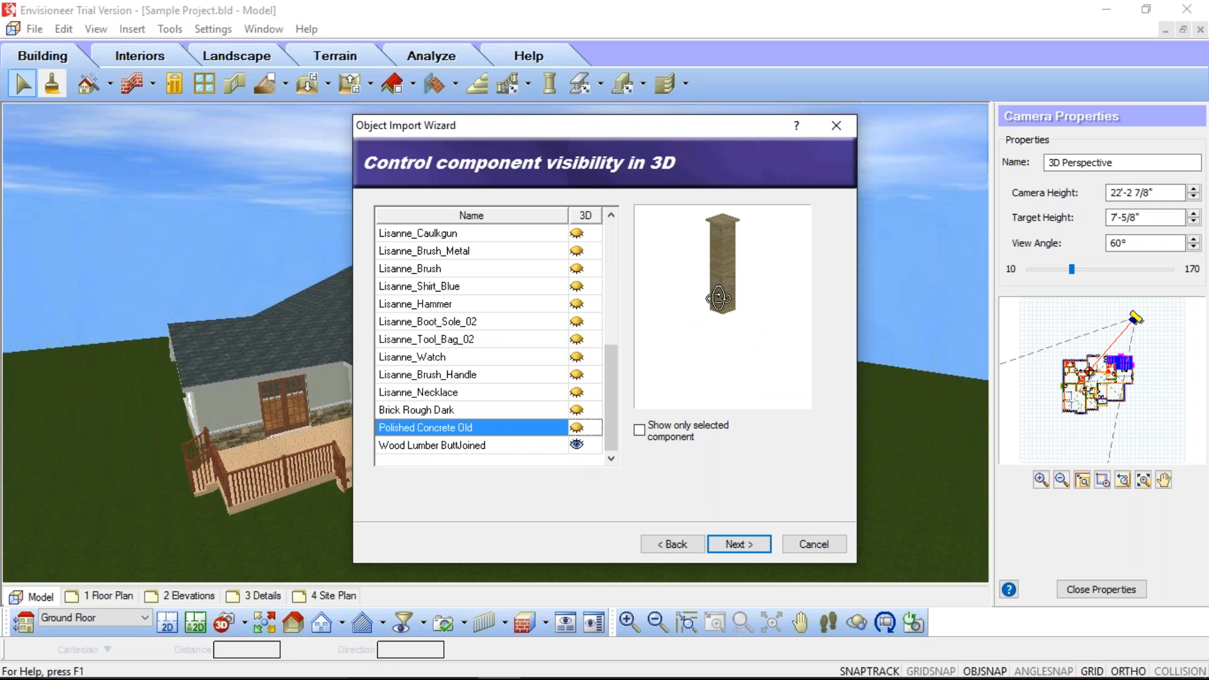
{"action": "left_click", "coordinate": [578, 429]}
{"action": "left_click", "coordinate": [577, 410]}
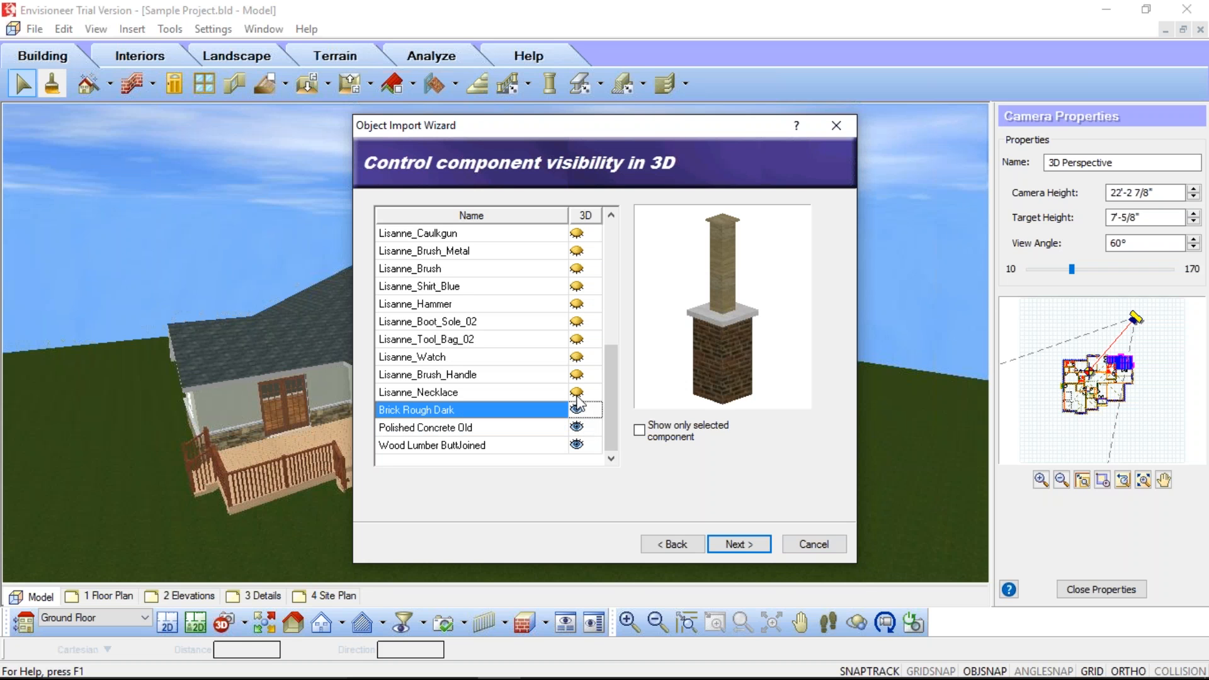
{"action": "left_click", "coordinate": [577, 445]}
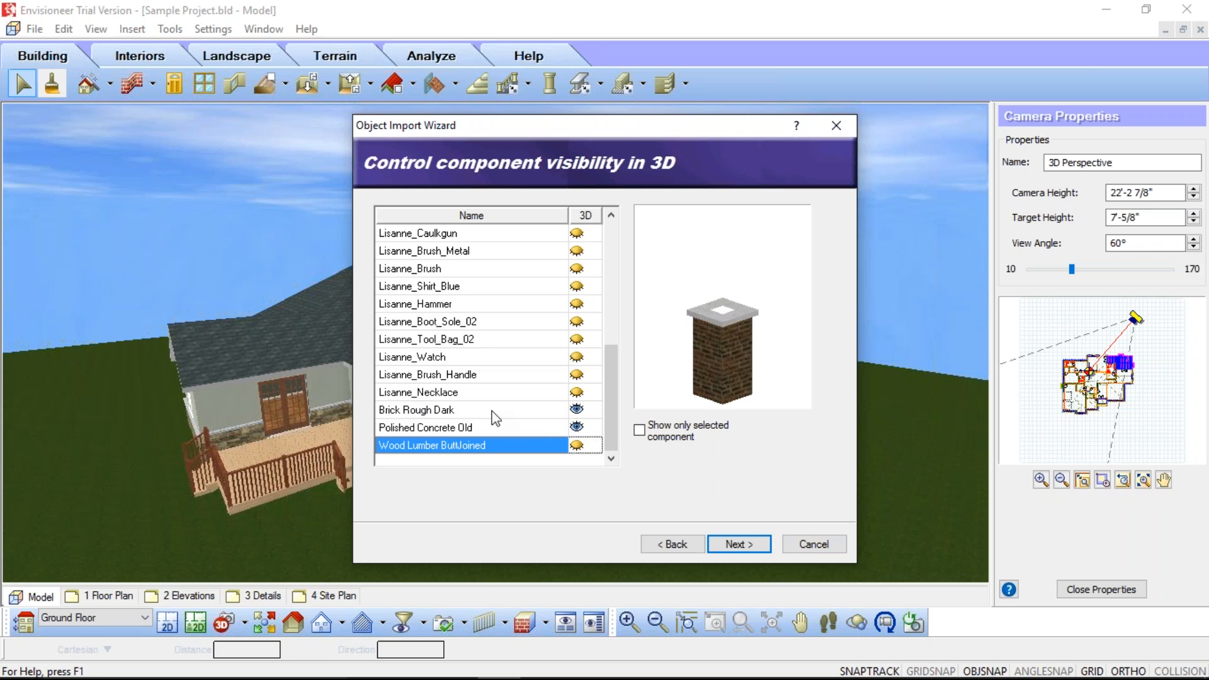
{"action": "left_click", "coordinate": [577, 446]}
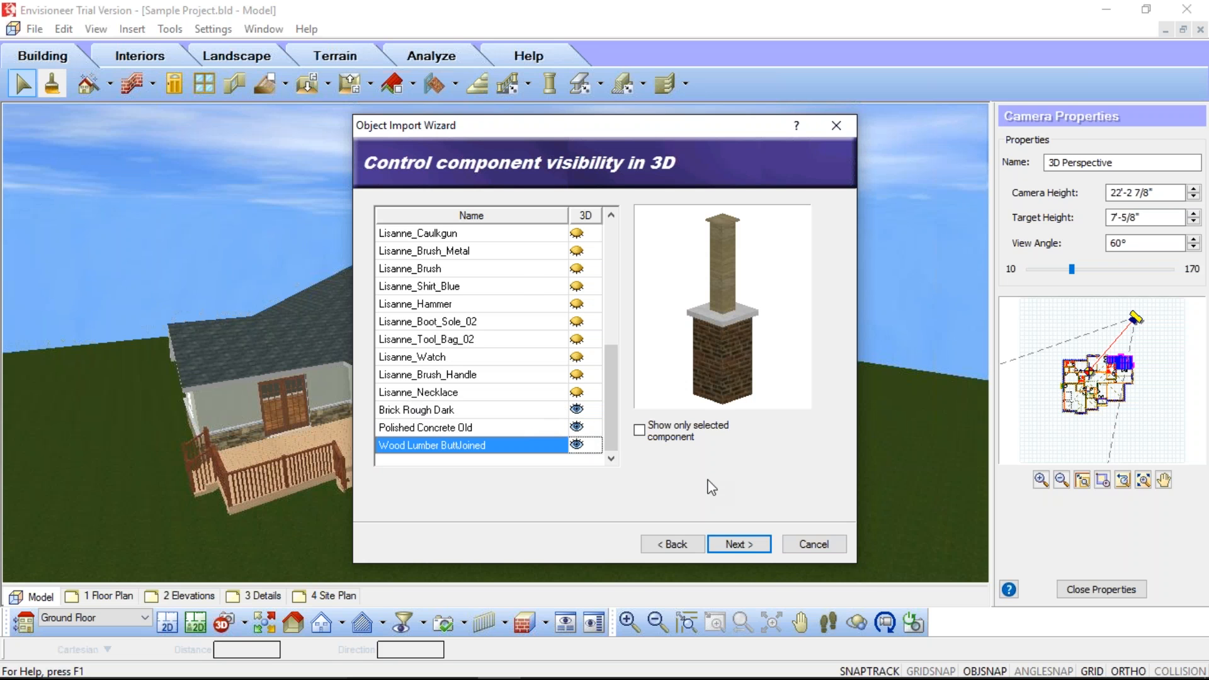
Step: Accept the 3D visibility and hide SketchUp Edges, SketchUp Default Color and every Lisanne component in plan view
{"action": "left_click", "coordinate": [738, 545]}
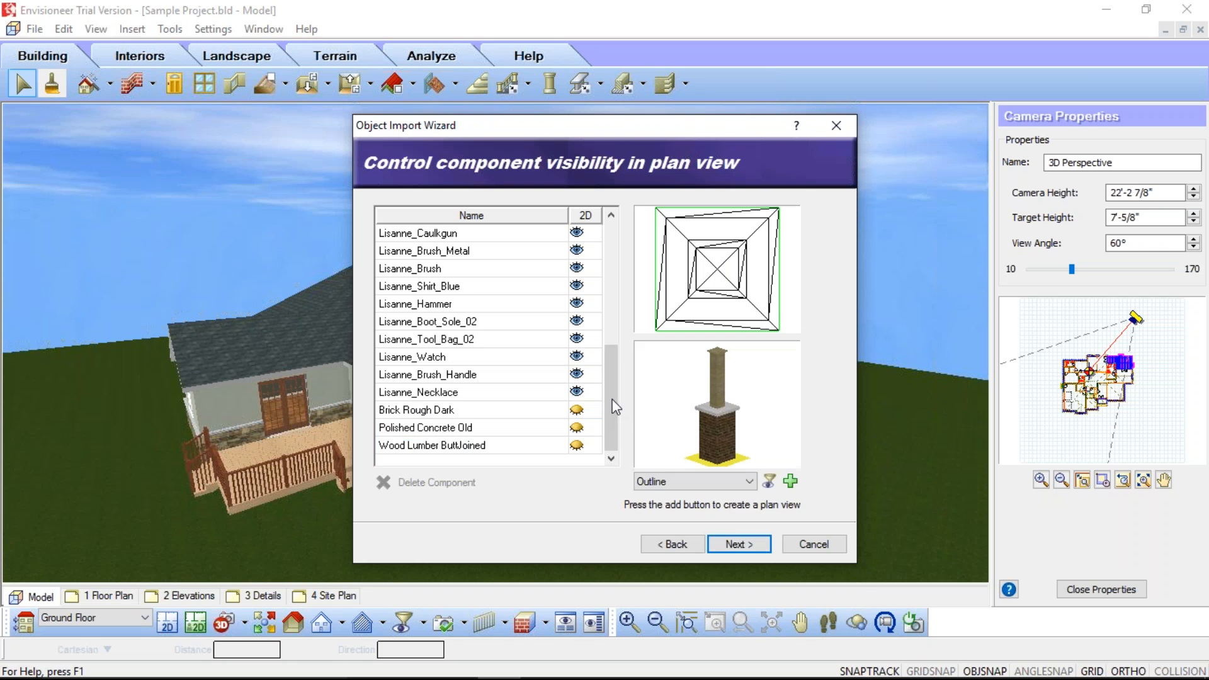
{"action": "left_click", "coordinate": [577, 392]}
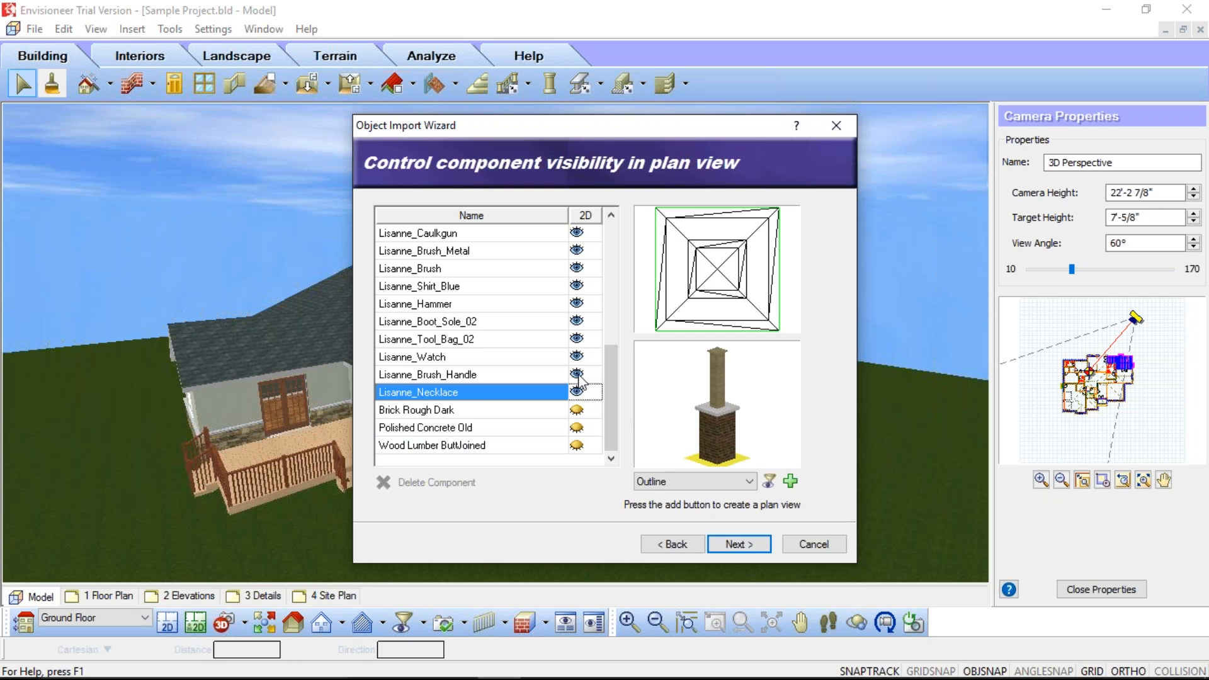
{"action": "left_click", "coordinate": [577, 374]}
{"action": "left_click", "coordinate": [577, 357]}
{"action": "left_click", "coordinate": [577, 339]}
{"action": "left_click", "coordinate": [577, 321]}
{"action": "left_click", "coordinate": [577, 304]}
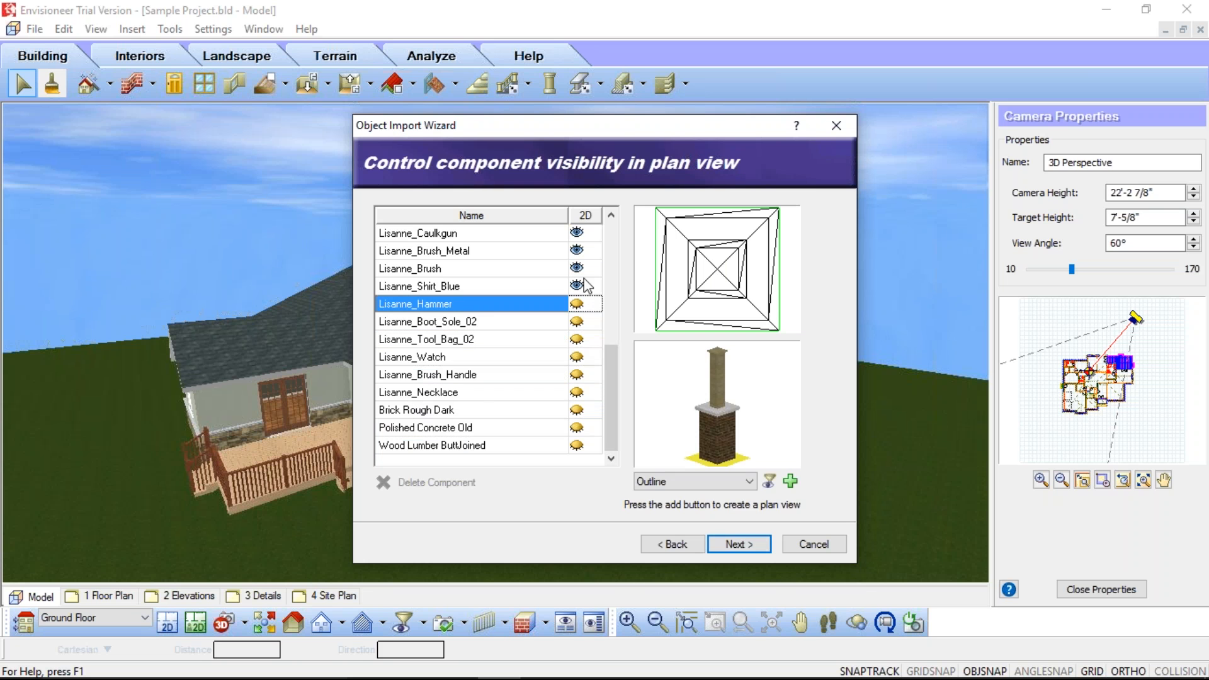
{"action": "left_click", "coordinate": [577, 286]}
{"action": "left_click", "coordinate": [577, 268]}
{"action": "left_click", "coordinate": [577, 250]}
{"action": "scroll", "coordinate": [577, 365], "scroll_direction": "up", "scroll_amount": 3}
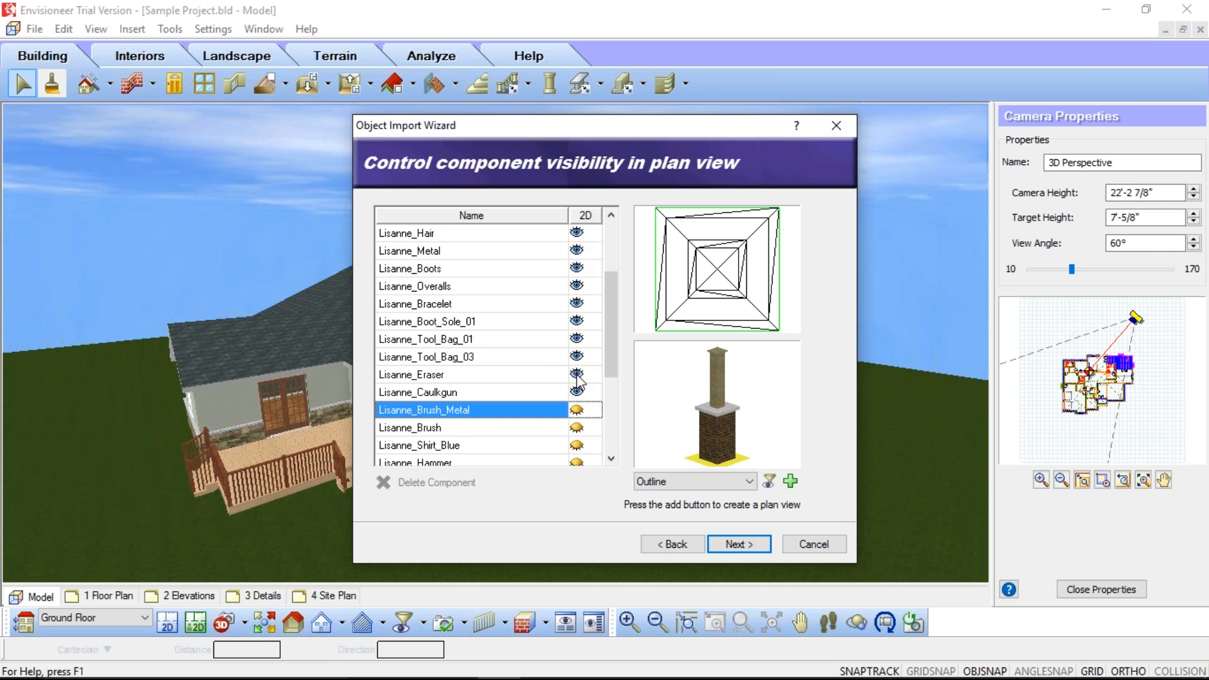
{"action": "left_click", "coordinate": [577, 391]}
{"action": "left_click", "coordinate": [577, 374]}
{"action": "left_click", "coordinate": [577, 357]}
{"action": "left_click", "coordinate": [576, 339]}
{"action": "left_click", "coordinate": [577, 321]}
{"action": "left_click", "coordinate": [577, 304]}
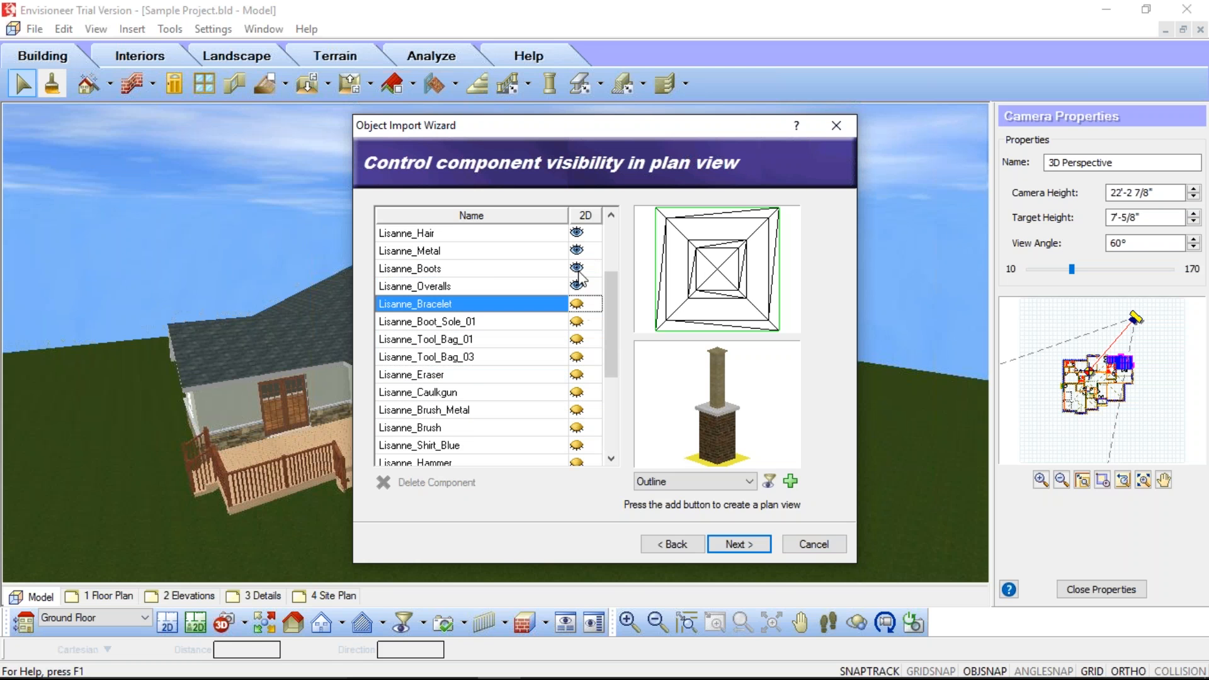
{"action": "left_click", "coordinate": [577, 286]}
{"action": "left_click", "coordinate": [577, 268]}
{"action": "left_click", "coordinate": [577, 251]}
{"action": "left_click", "coordinate": [577, 233]}
{"action": "scroll", "coordinate": [577, 239], "scroll_direction": "up", "scroll_amount": 2}
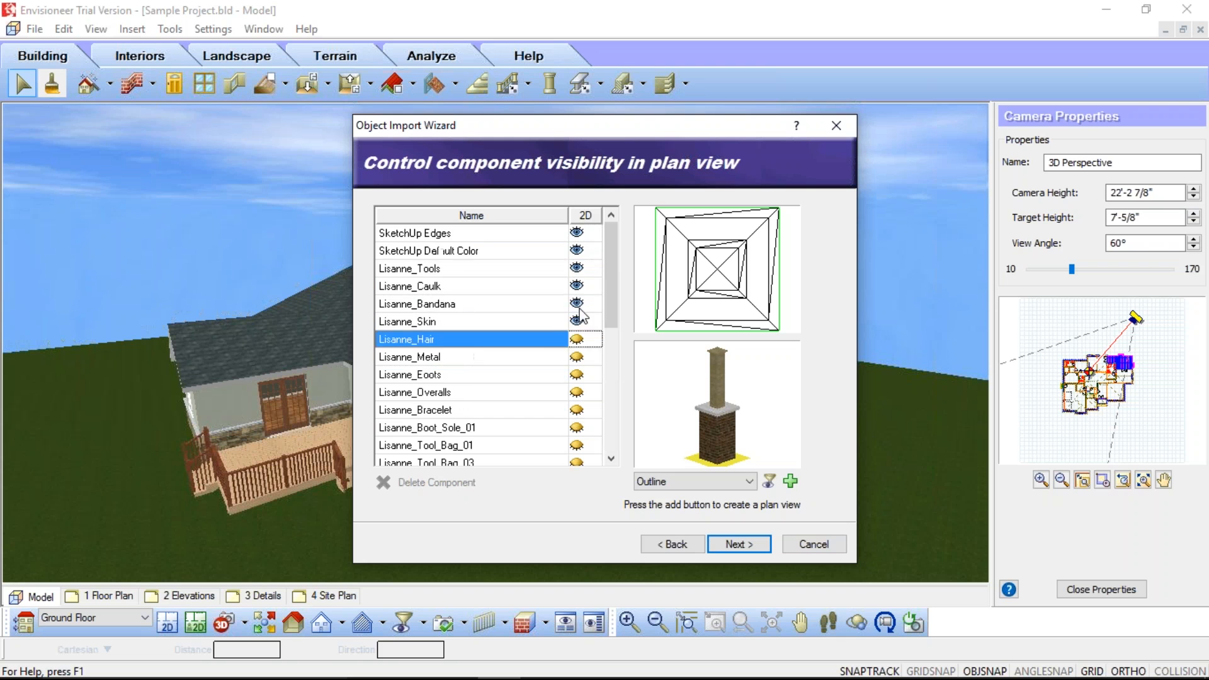
{"action": "left_click", "coordinate": [577, 321]}
{"action": "left_click", "coordinate": [577, 303]}
{"action": "left_click", "coordinate": [577, 286]}
{"action": "left_click", "coordinate": [577, 268]}
{"action": "left_click", "coordinate": [577, 250]}
{"action": "left_click", "coordinate": [577, 233]}
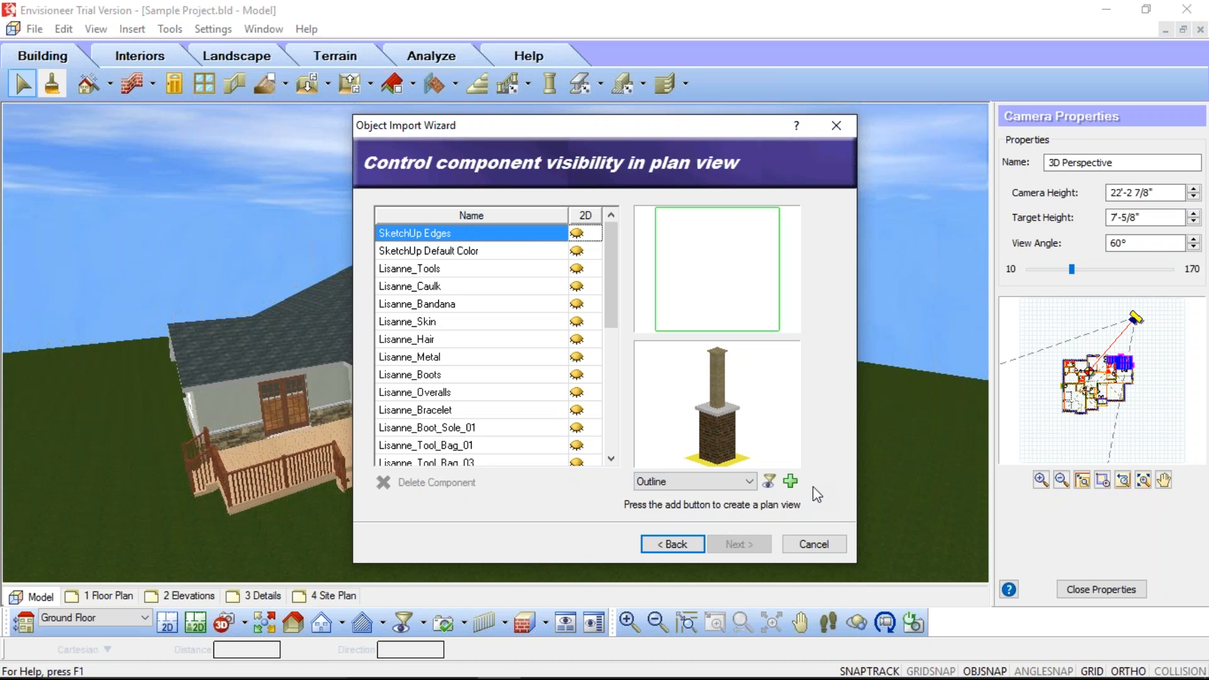
Step: Create two plan view components for the column: an Outline and a Slice cut through the upper wooden shaft
{"action": "left_click", "coordinate": [791, 481]}
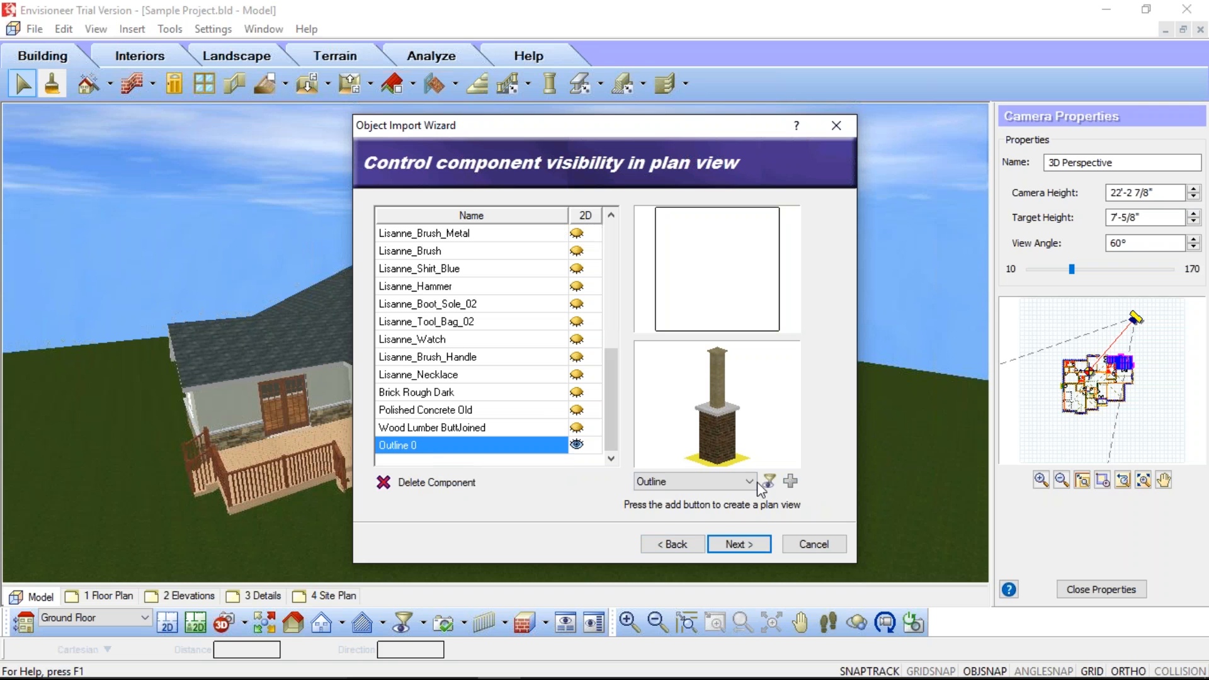
{"action": "left_click", "coordinate": [699, 483]}
{"action": "left_click", "coordinate": [659, 506]}
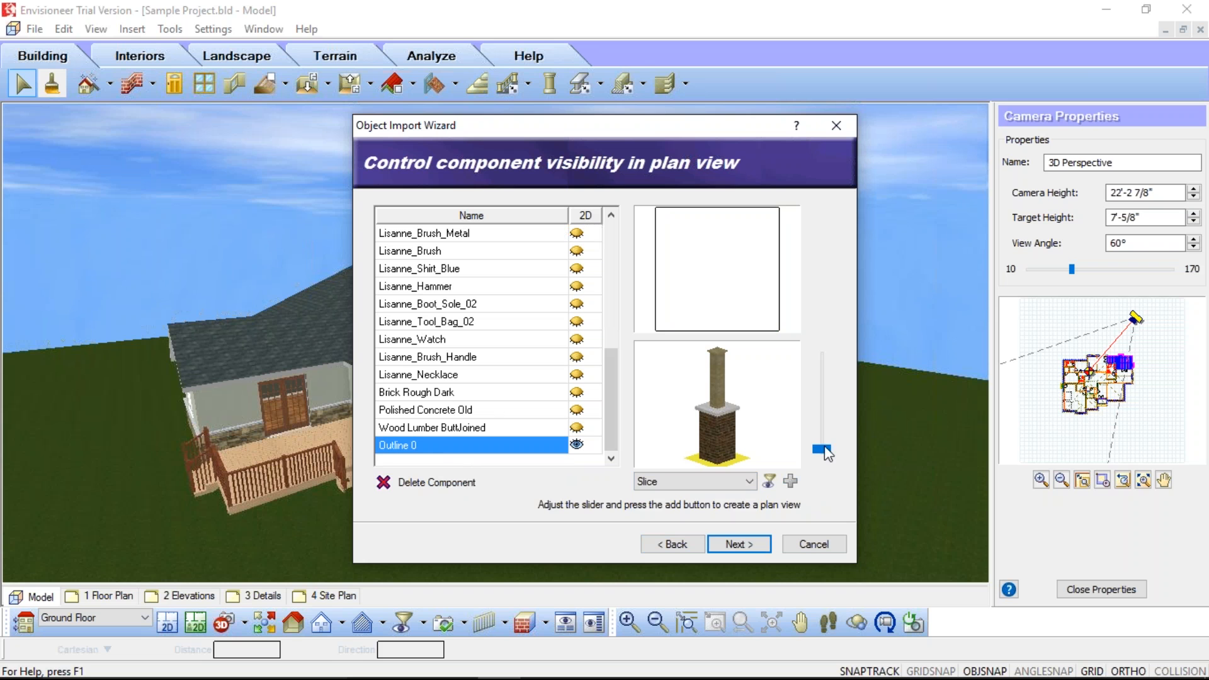
{"action": "left_click_drag", "start_coordinate": [827, 453], "coordinate": [829, 371]}
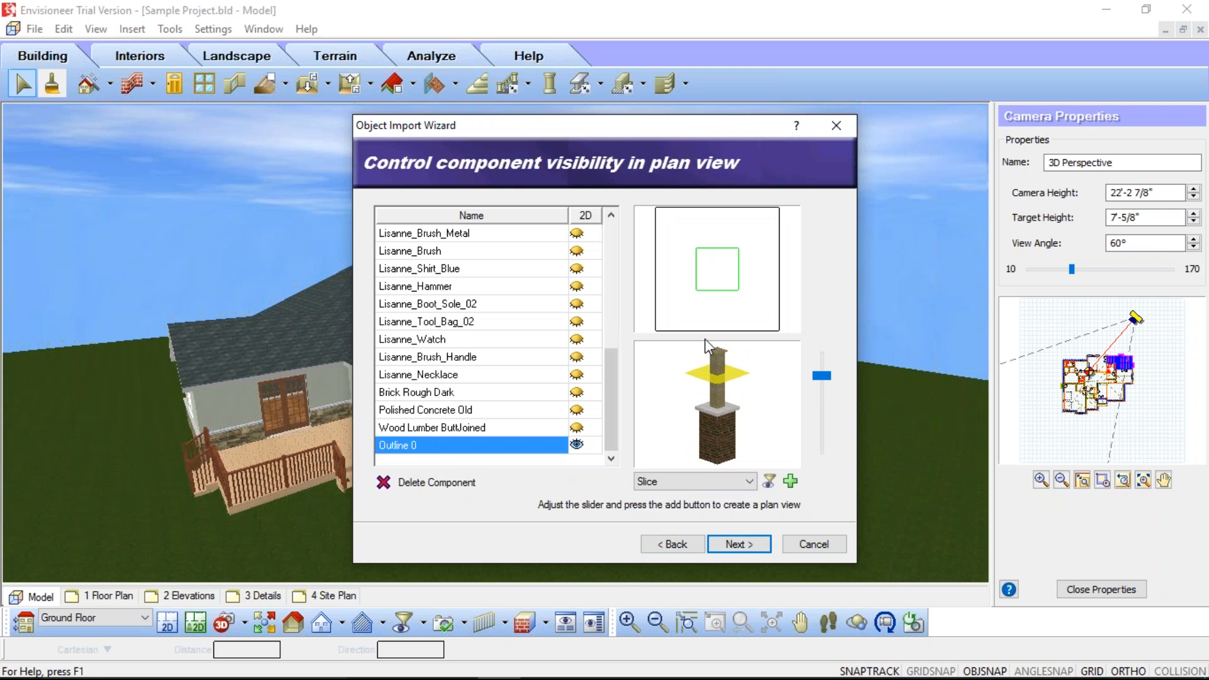
{"action": "left_click", "coordinate": [790, 480]}
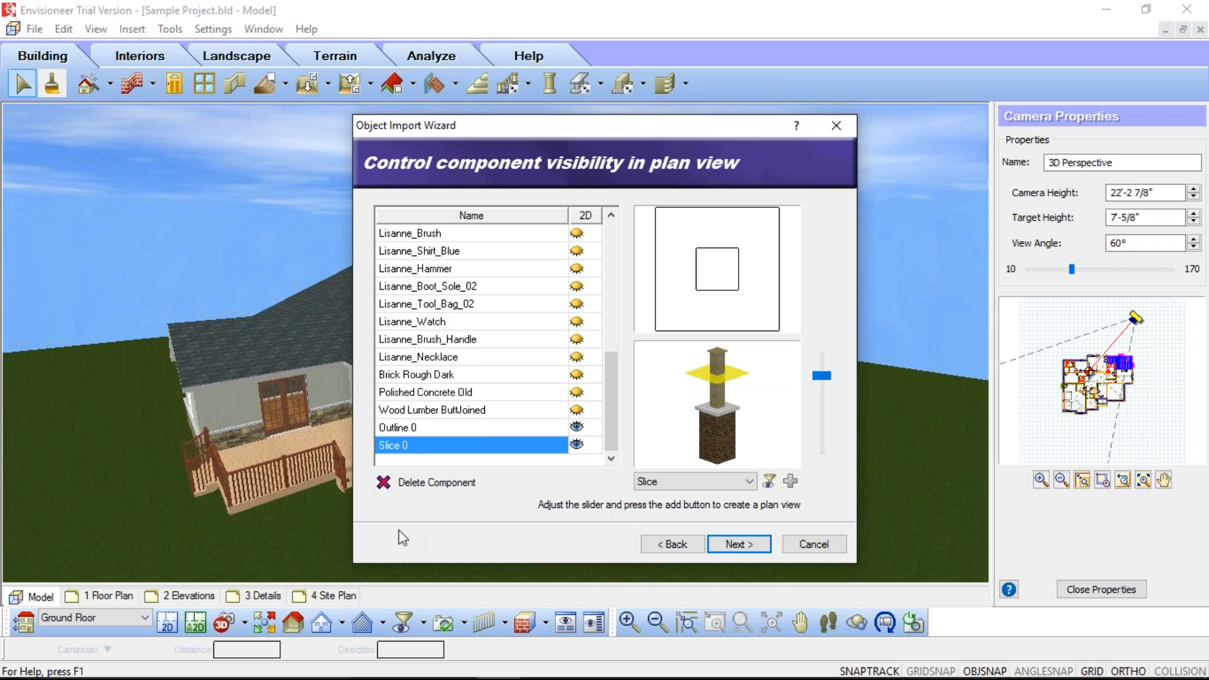
Step: Rename both the outline and the slice plan components to 2D Plan
{"action": "left_click", "coordinate": [427, 432]}
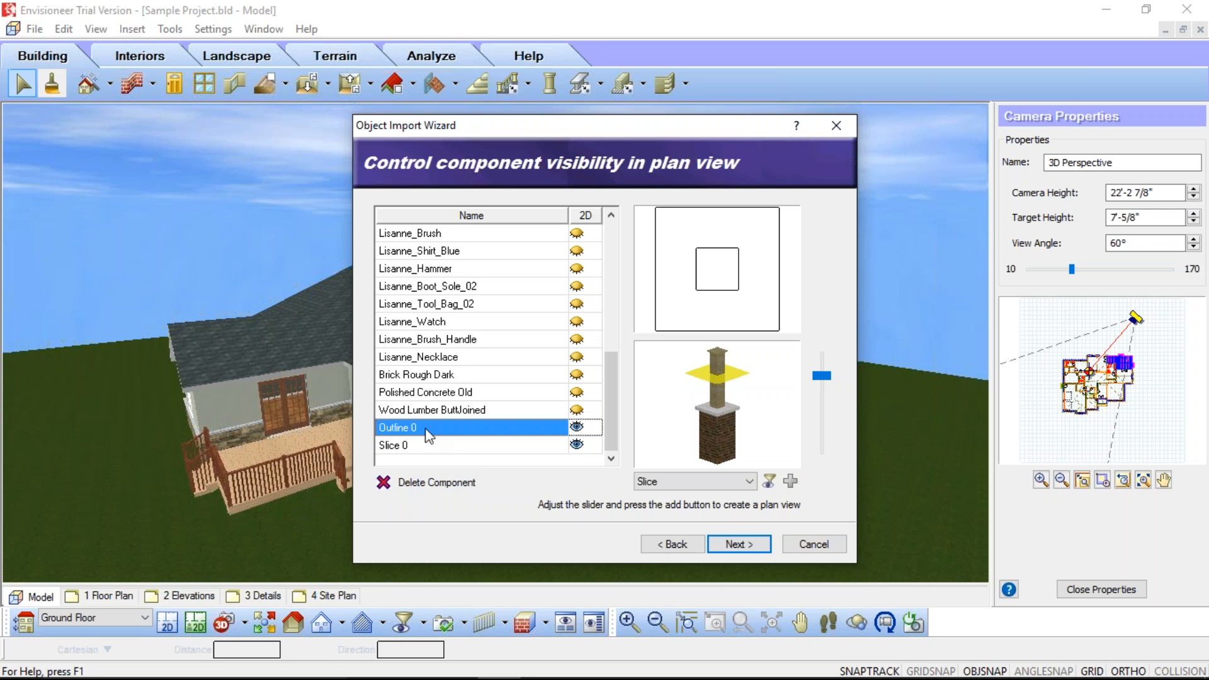
{"action": "type", "text": "g"}
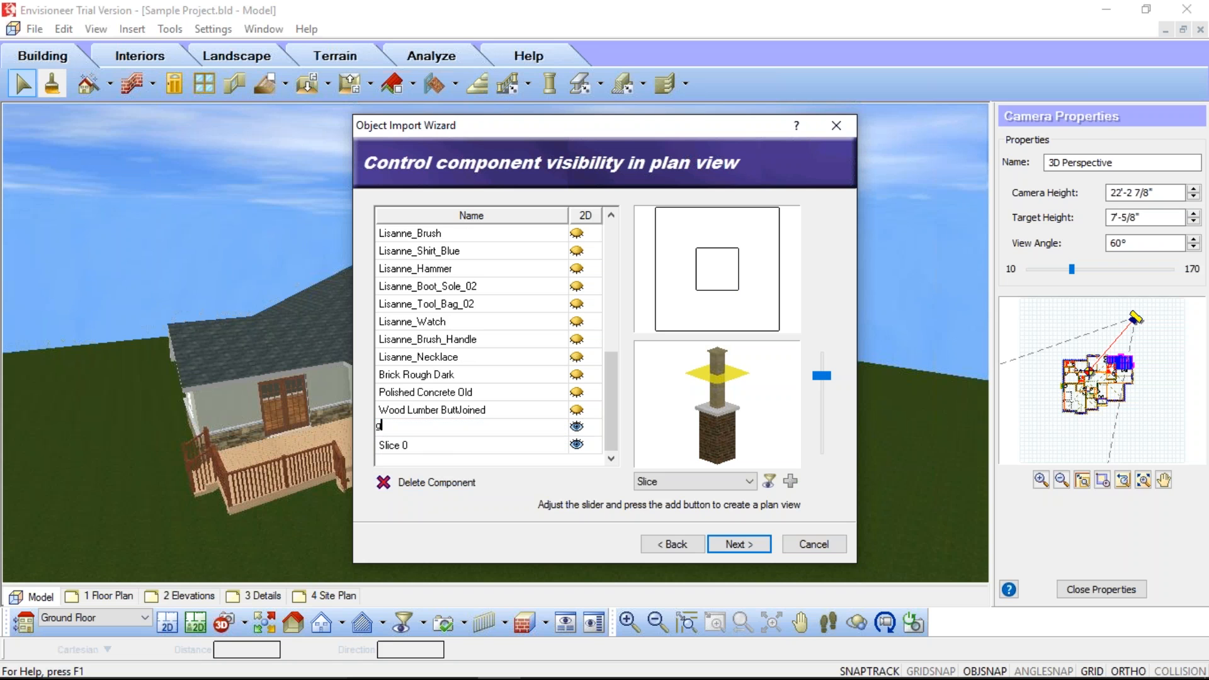
{"action": "key", "text": "BackSpace"}
{"action": "type", "text": "3"}
{"action": "key", "text": "BackSpace"}
{"action": "type", "text": "2D Plan"}
{"action": "left_click", "coordinate": [431, 447]}
{"action": "left_click", "coordinate": [431, 447]}
{"action": "type", "text": "@"}
{"action": "key", "text": "BackSpace"}
{"action": "type", "text": "2D Plan"}
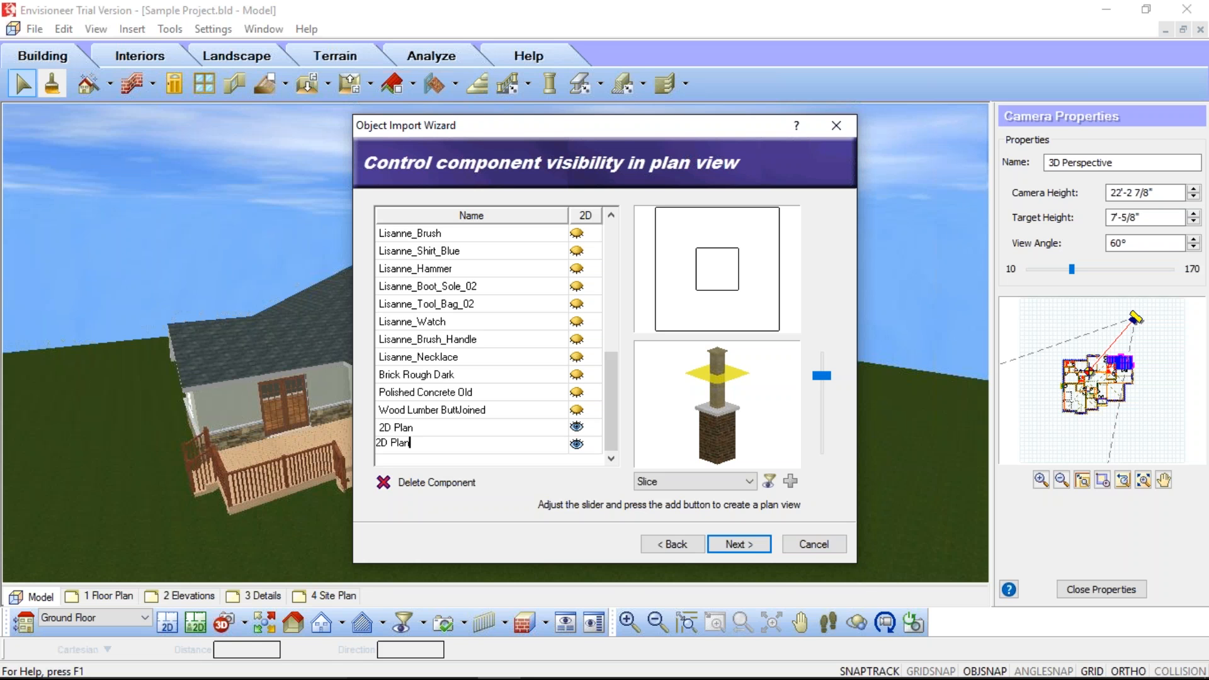
Step: Finish the object import and place the column on the lawn in front of the house, beside the gabled section
{"action": "left_click", "coordinate": [736, 544]}
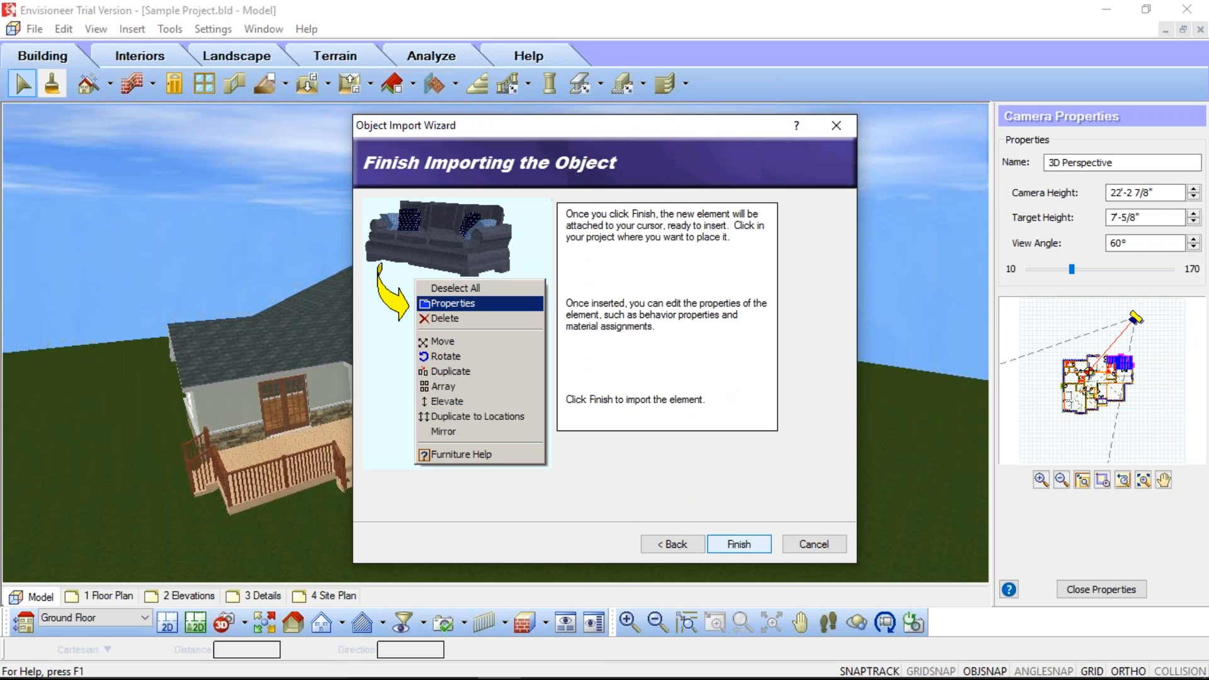
{"action": "left_click", "coordinate": [739, 544]}
{"action": "left_click", "coordinate": [540, 495]}
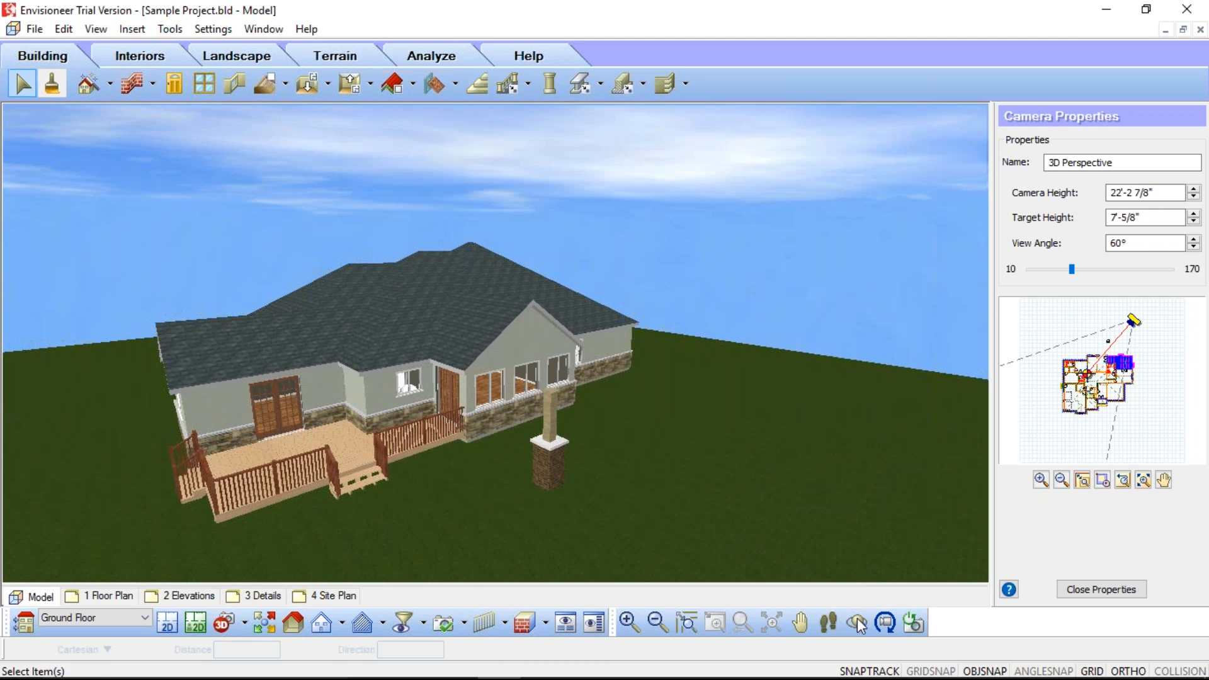
{"action": "left_click", "coordinate": [858, 623]}
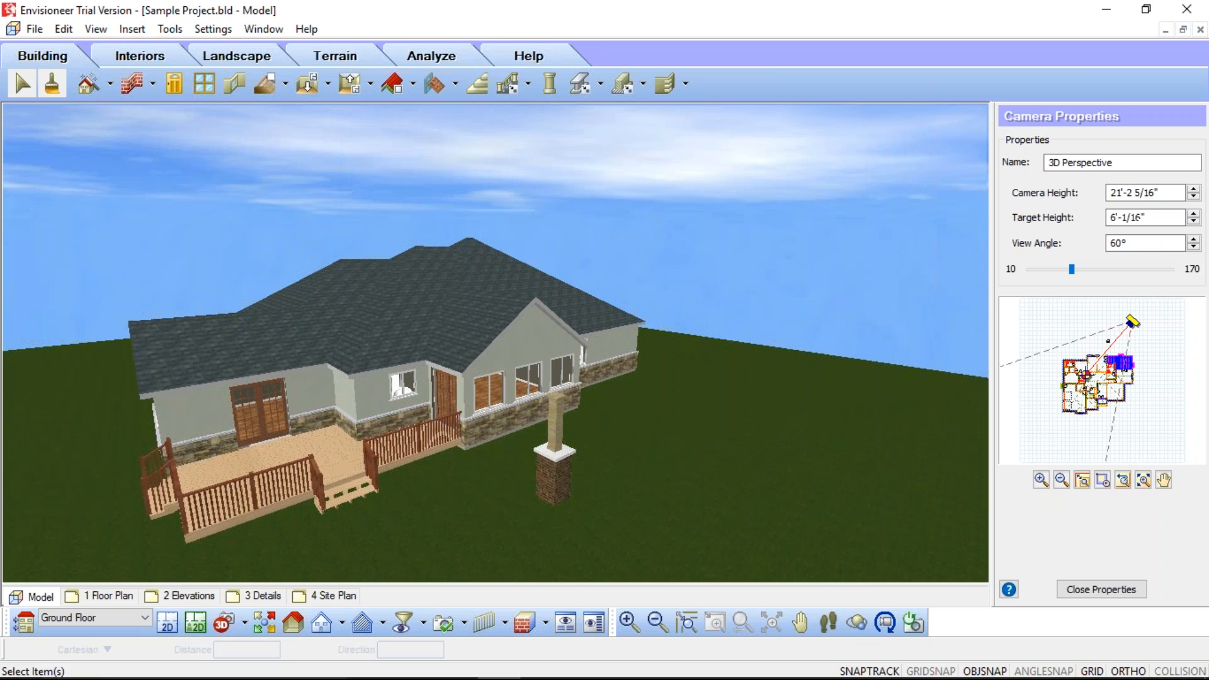
{"action": "left_click_drag", "start_coordinate": [605, 334], "coordinate": [669, 294]}
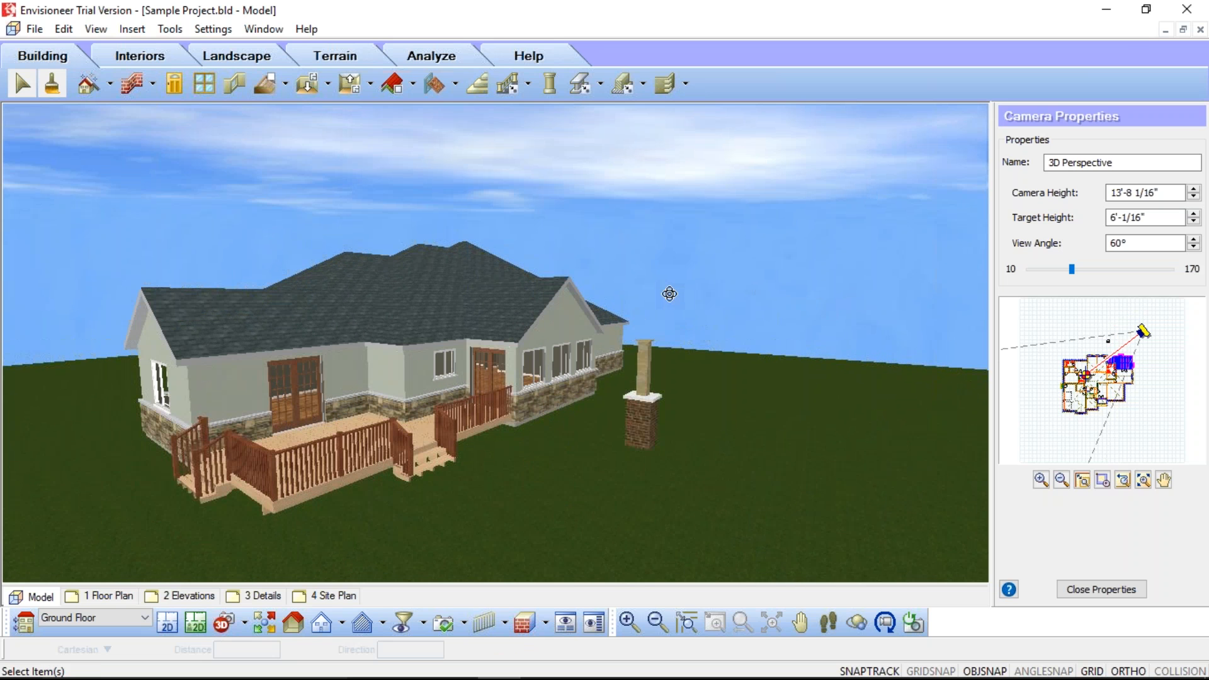
Step: Open the properties of the placed column on the lawn and review its 3D preview and size settings
{"action": "right_click_drag", "start_coordinate": [670, 294], "coordinate": [662, 272]}
{"action": "key", "text": "Escape"}
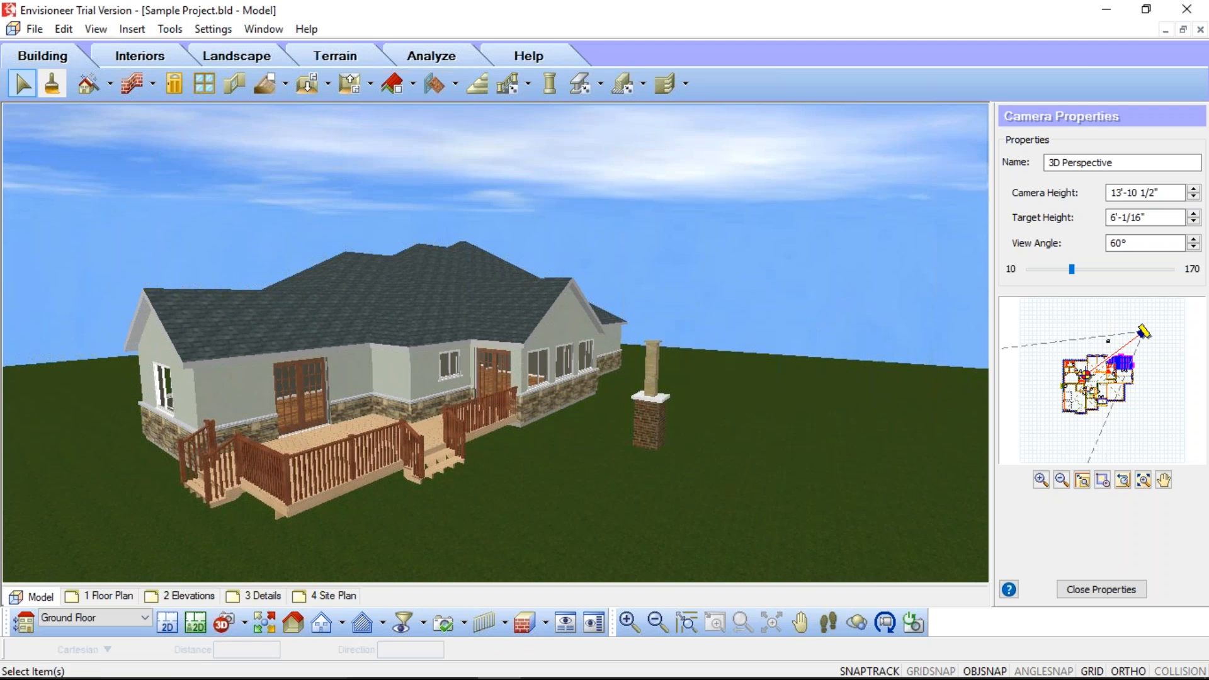
{"action": "double_click", "coordinate": [652, 419]}
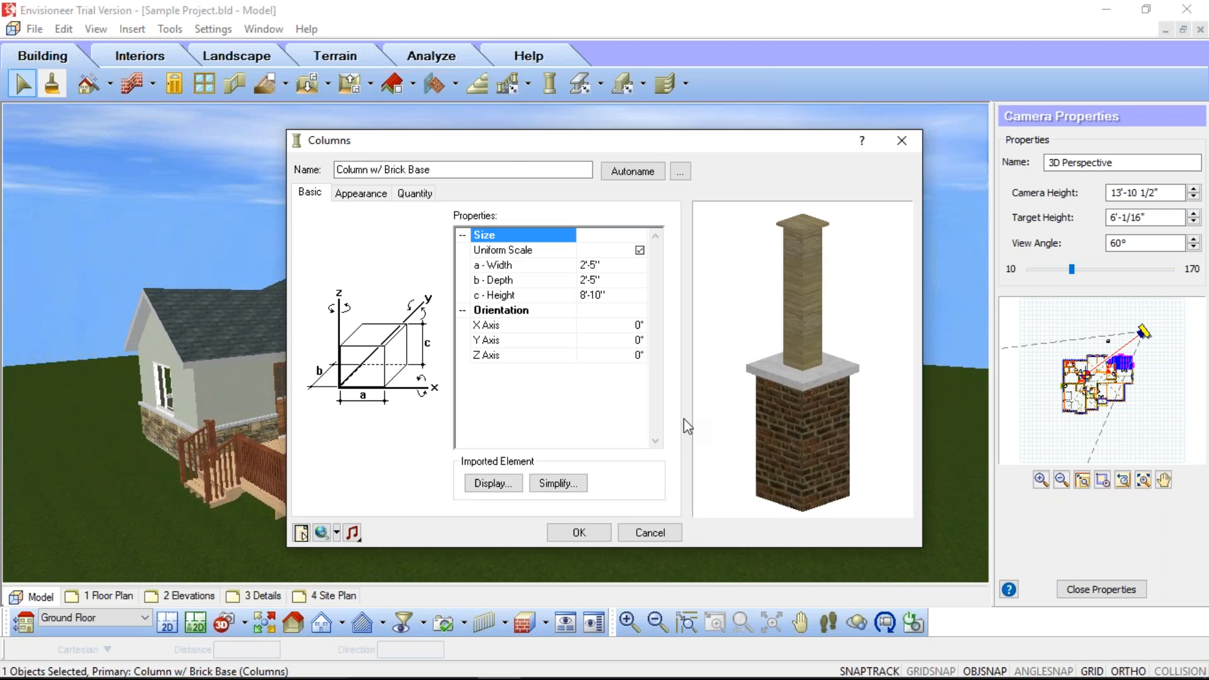
{"action": "left_click_drag", "start_coordinate": [839, 442], "coordinate": [867, 443]}
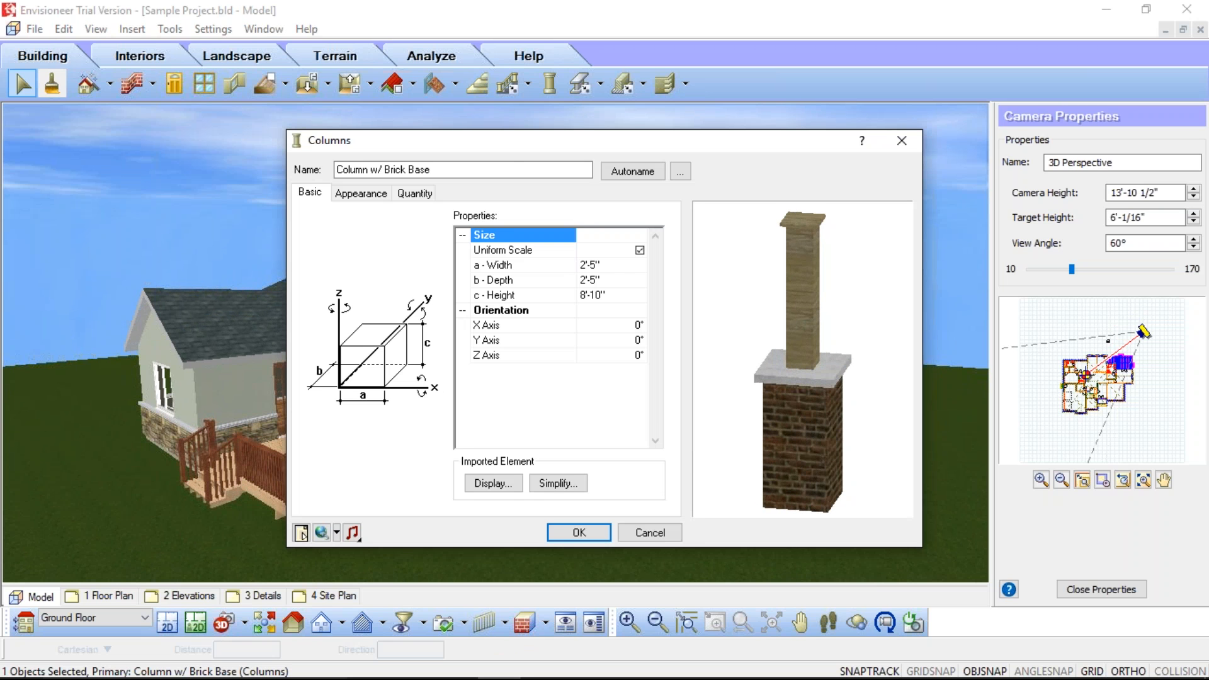
{"action": "left_click", "coordinate": [605, 269]}
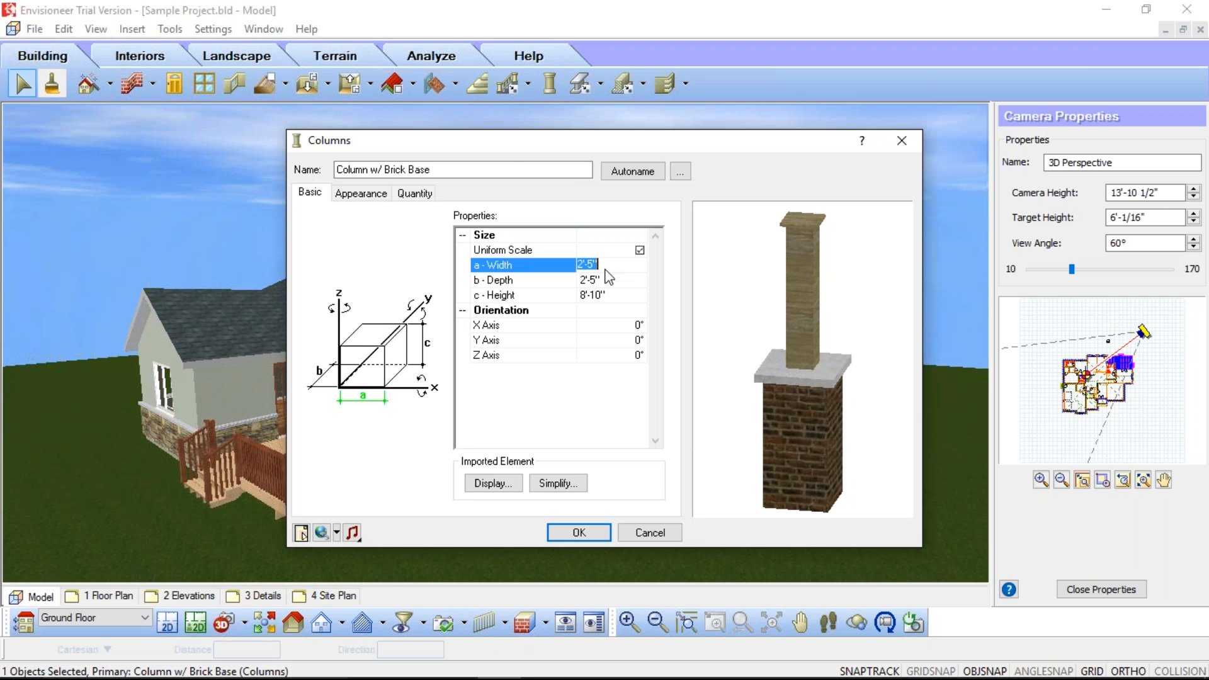
Step: Replace the material of the column's Brick Rough Dark component with Chardonnay Blended Southern Ledge from the Stone - Cultured Stone group
{"action": "left_click", "coordinate": [369, 196]}
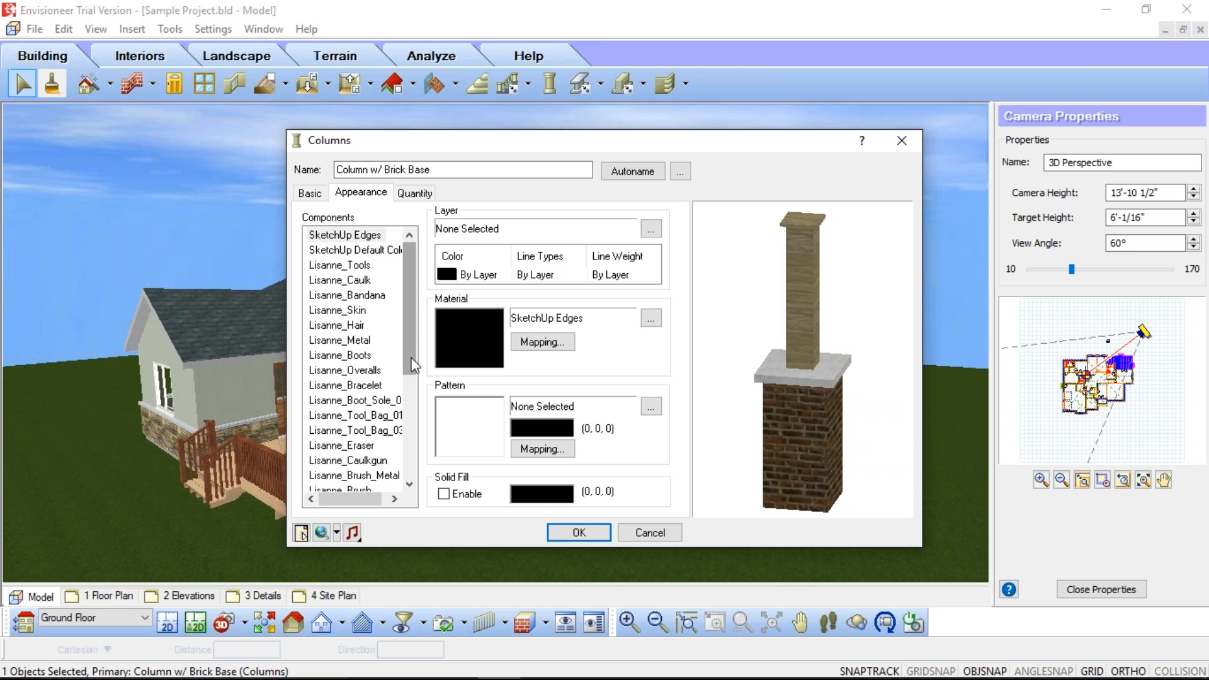
{"action": "scroll", "coordinate": [388, 324], "scroll_direction": "down", "scroll_amount": 5}
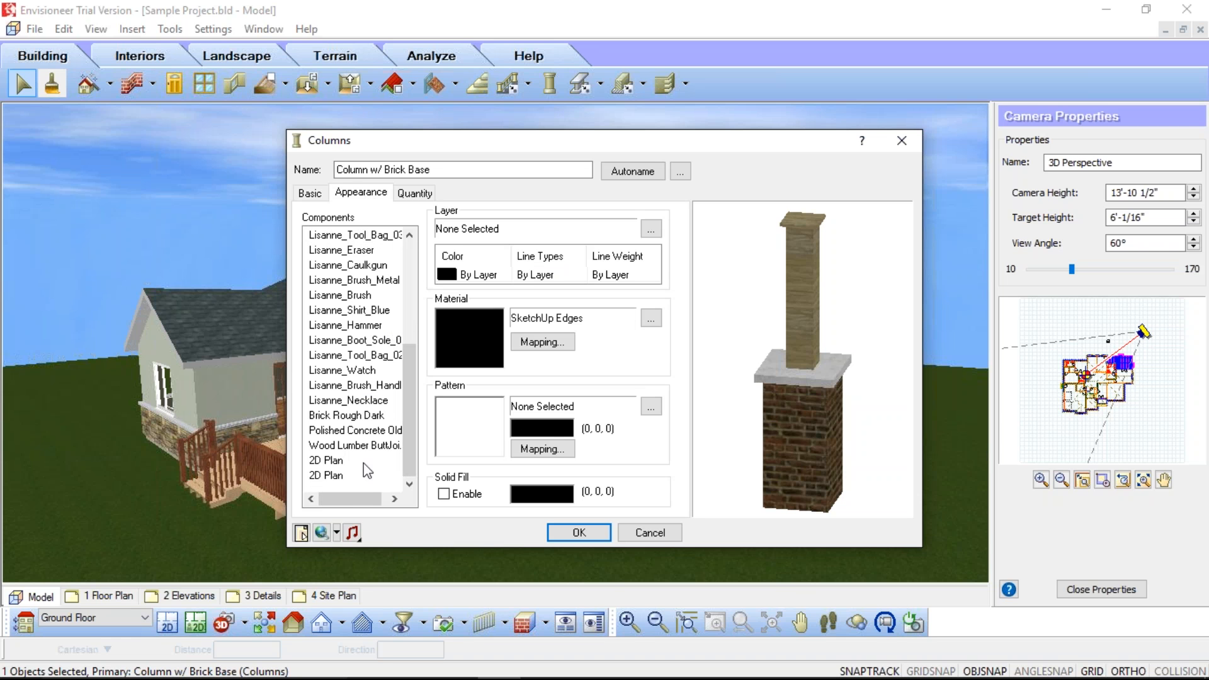
{"action": "left_click", "coordinate": [343, 417]}
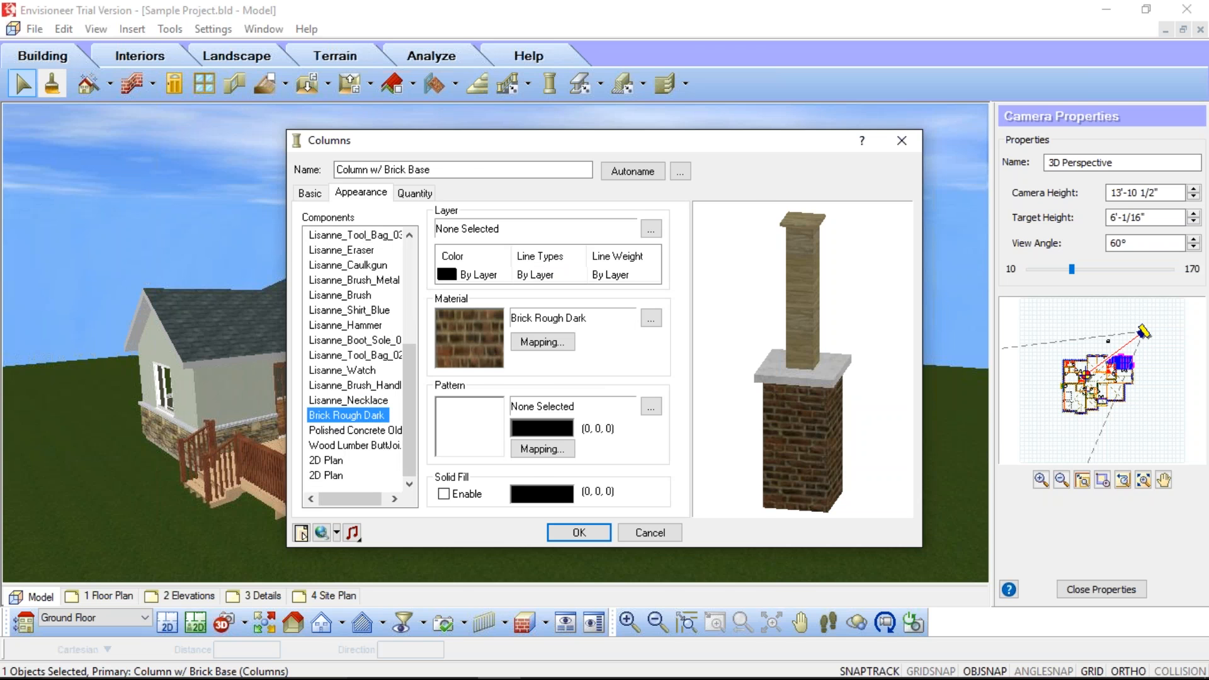
{"action": "left_click", "coordinate": [652, 318]}
{"action": "left_click_drag", "start_coordinate": [665, 203], "coordinate": [663, 236]}
{"action": "left_click", "coordinate": [664, 236]}
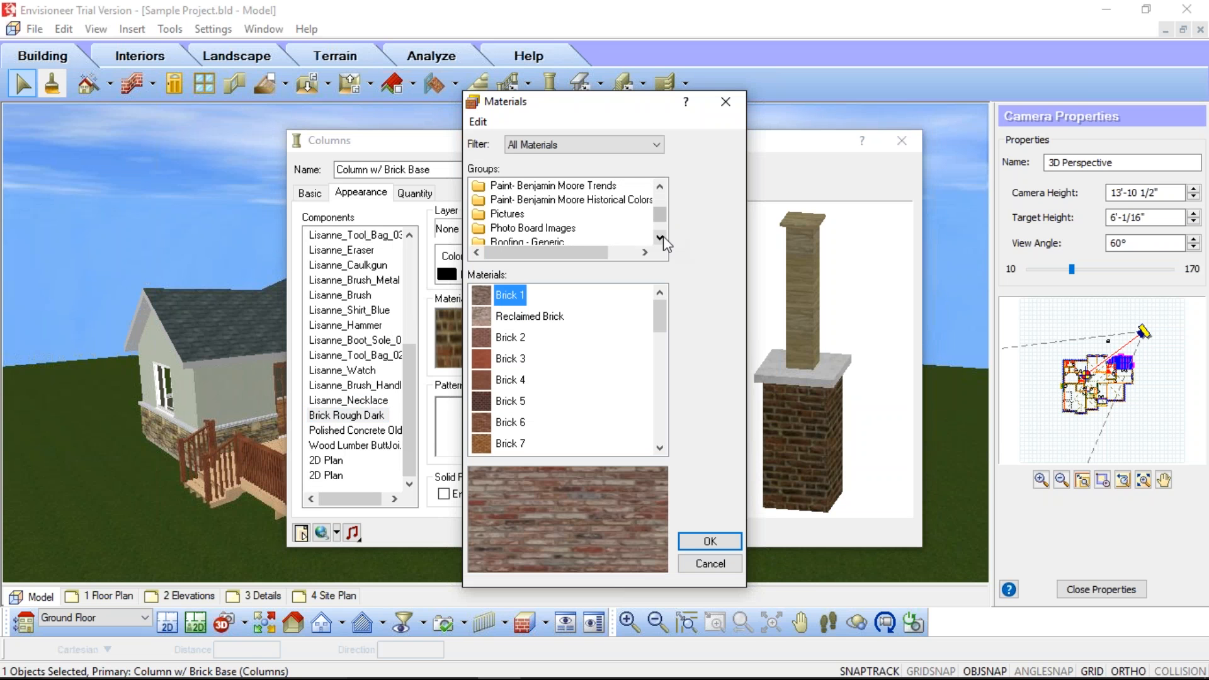
{"action": "scroll", "coordinate": [596, 233], "scroll_direction": "down", "scroll_amount": 1}
{"action": "scroll", "coordinate": [595, 233], "scroll_direction": "down", "scroll_amount": 1}
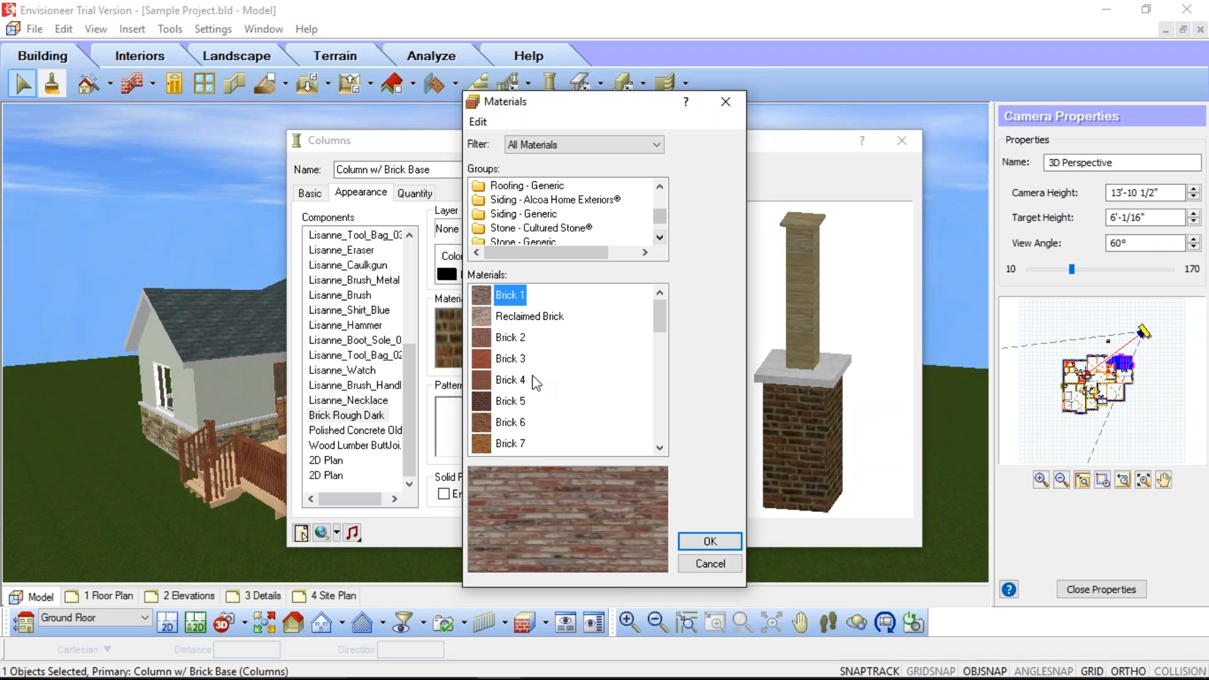
{"action": "left_click", "coordinate": [543, 229]}
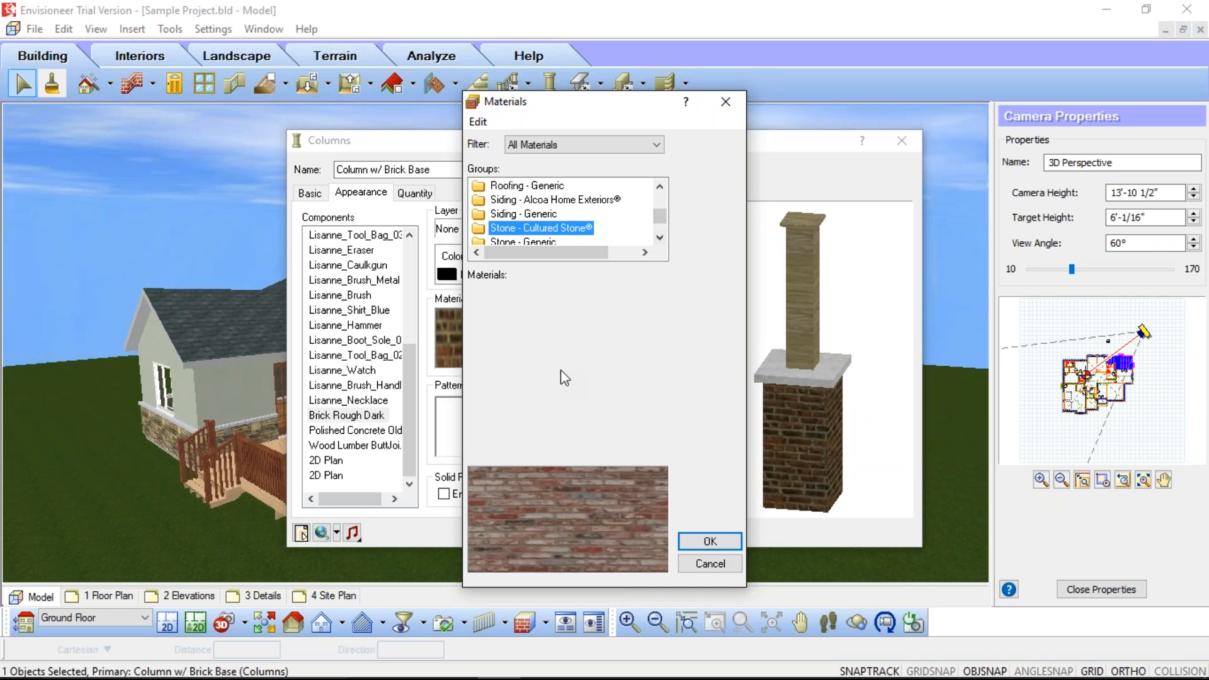
{"action": "scroll", "coordinate": [570, 382], "scroll_direction": "down", "scroll_amount": 2}
{"action": "scroll", "coordinate": [577, 394], "scroll_direction": "down", "scroll_amount": 2}
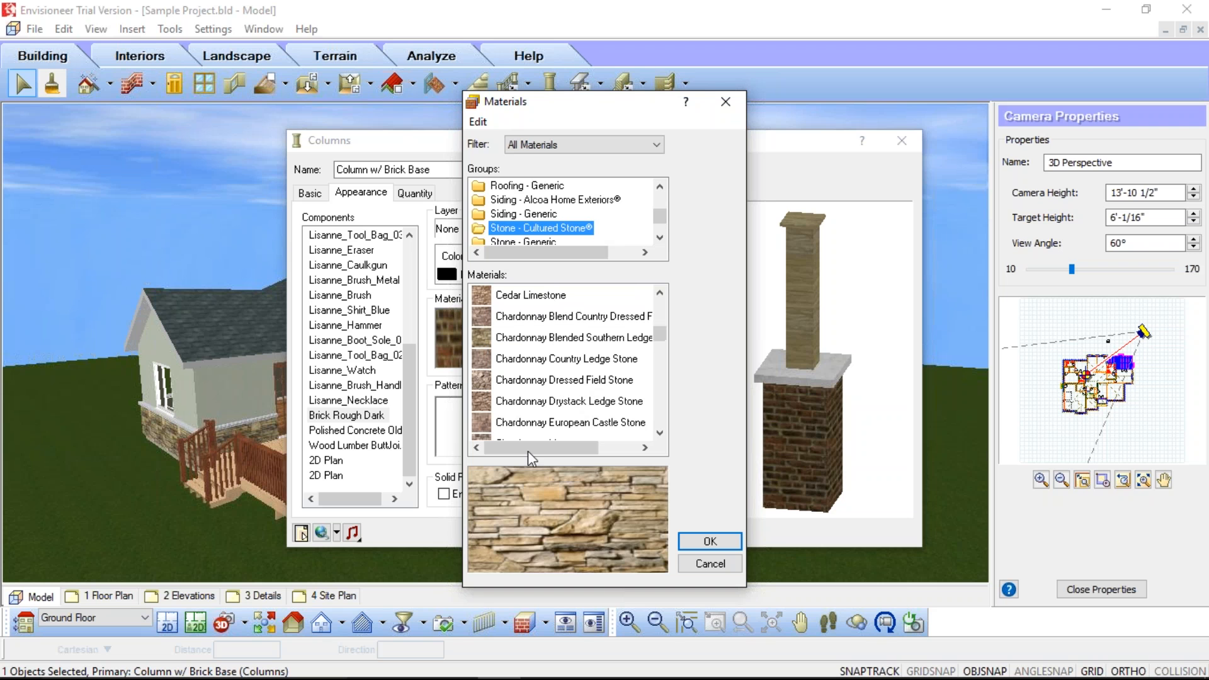
{"action": "left_click", "coordinate": [573, 337]}
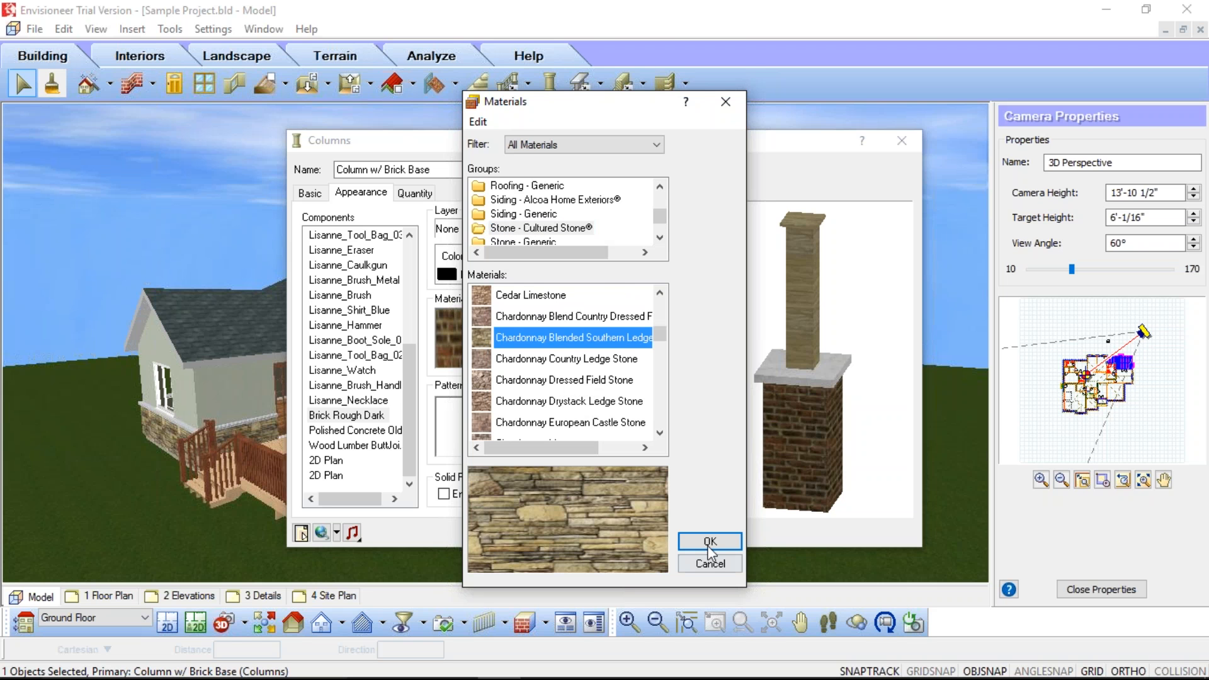
{"action": "left_click", "coordinate": [710, 542]}
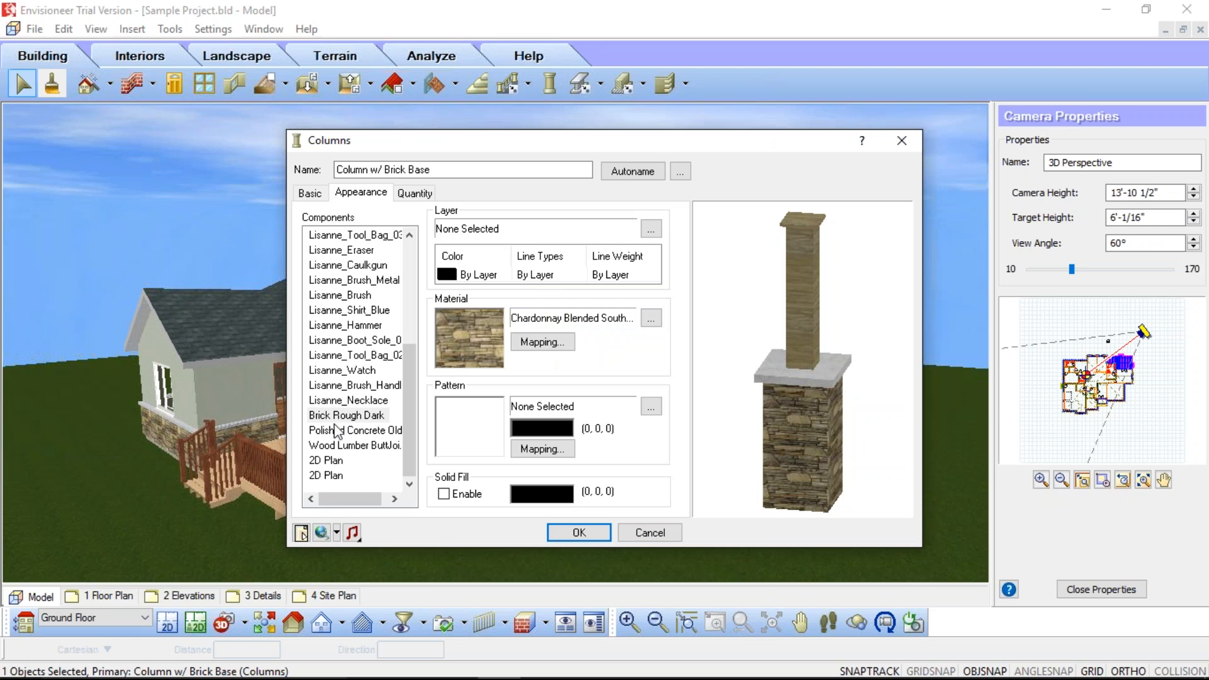
Step: Assign the Old Wood material from the Wood group to the column's Wood Lumber ButtJoined component
{"action": "left_click", "coordinate": [360, 446]}
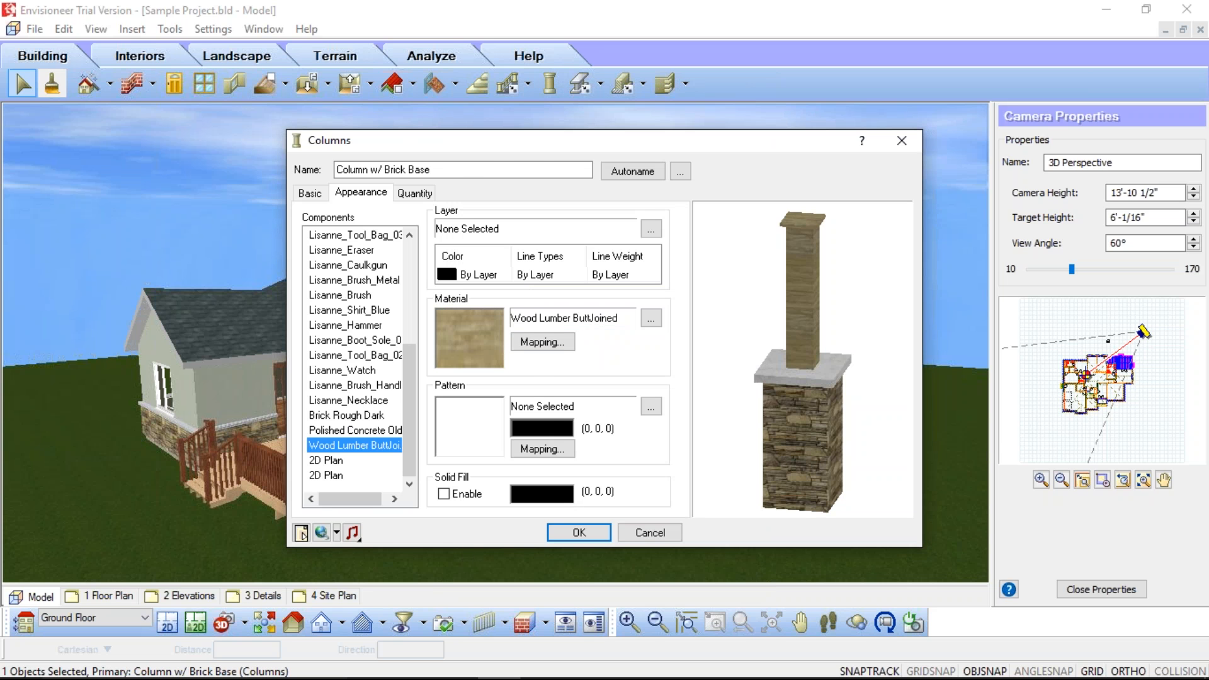
{"action": "left_click", "coordinate": [650, 318]}
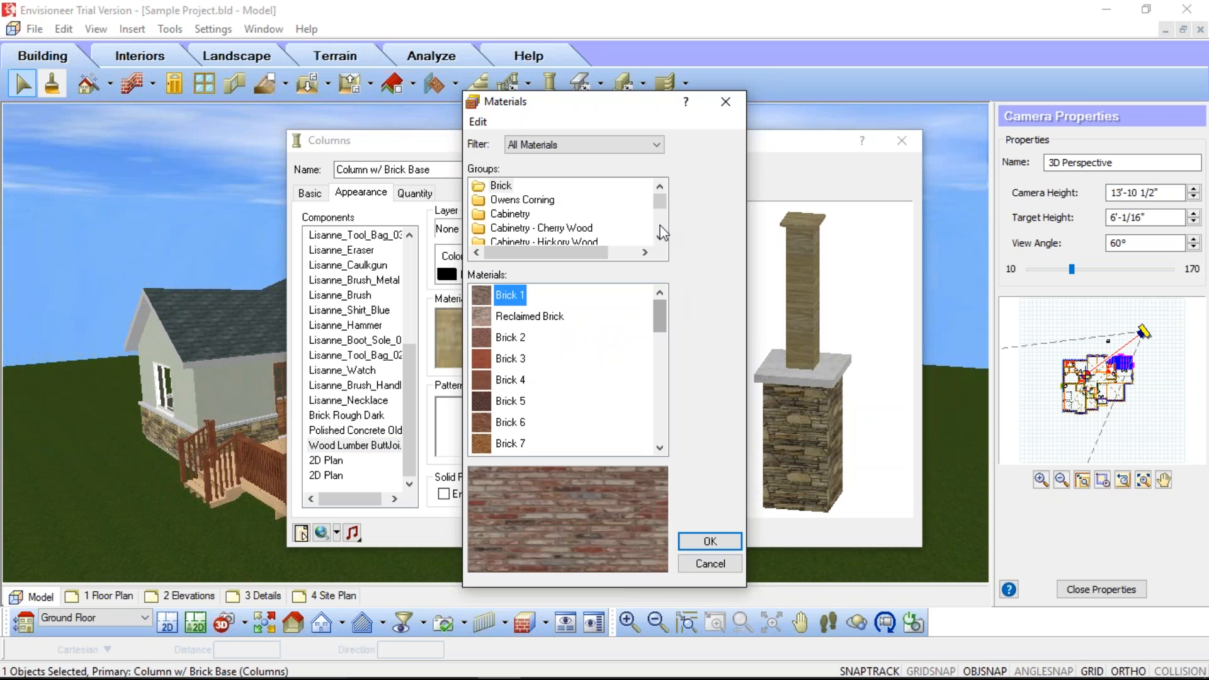
{"action": "left_click_drag", "start_coordinate": [659, 202], "coordinate": [660, 228]}
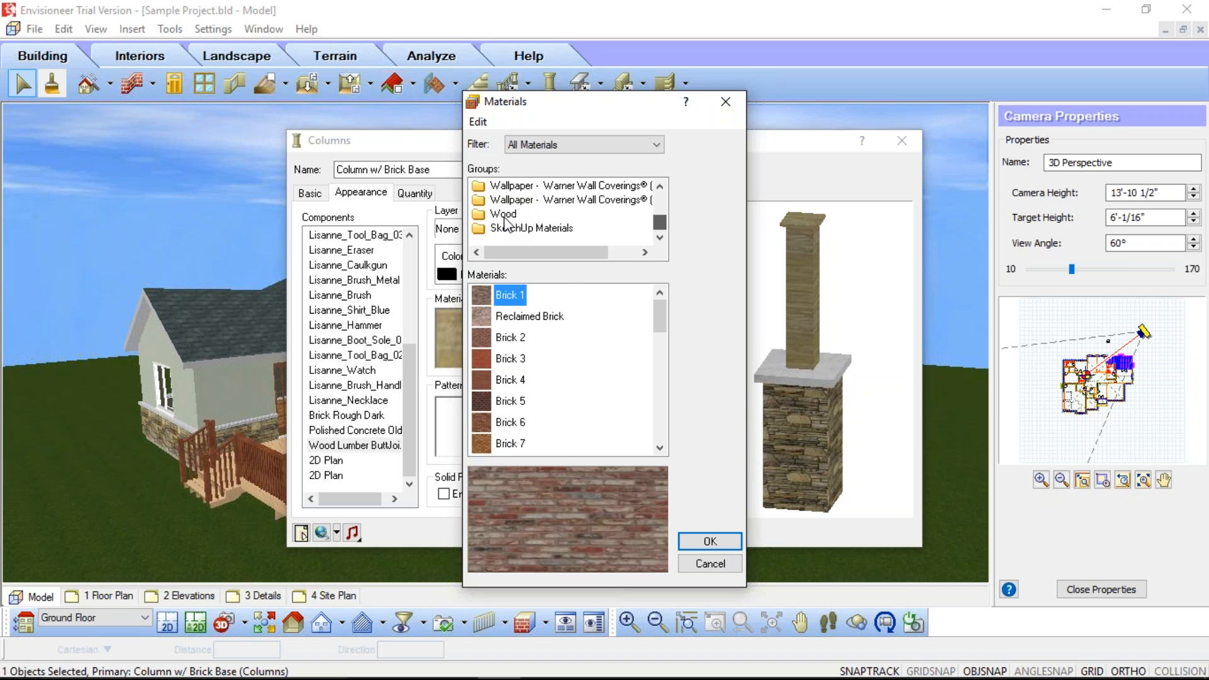
{"action": "left_click", "coordinate": [504, 215]}
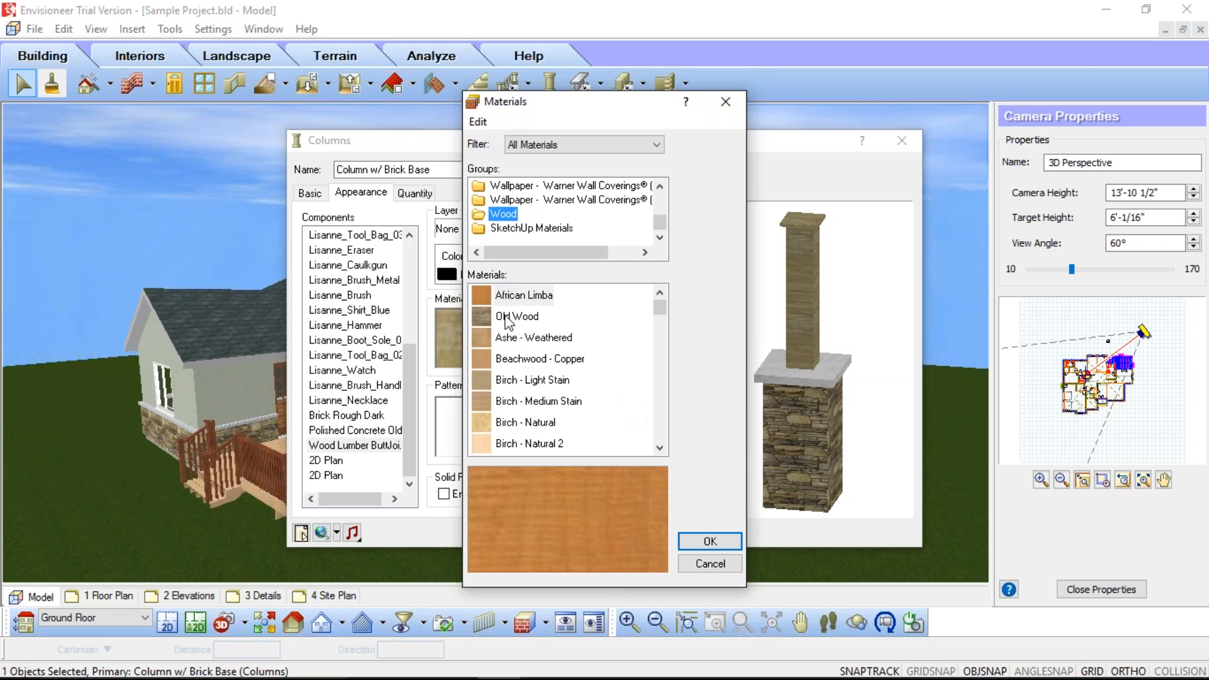
{"action": "left_click", "coordinate": [509, 318]}
{"action": "left_click", "coordinate": [710, 541]}
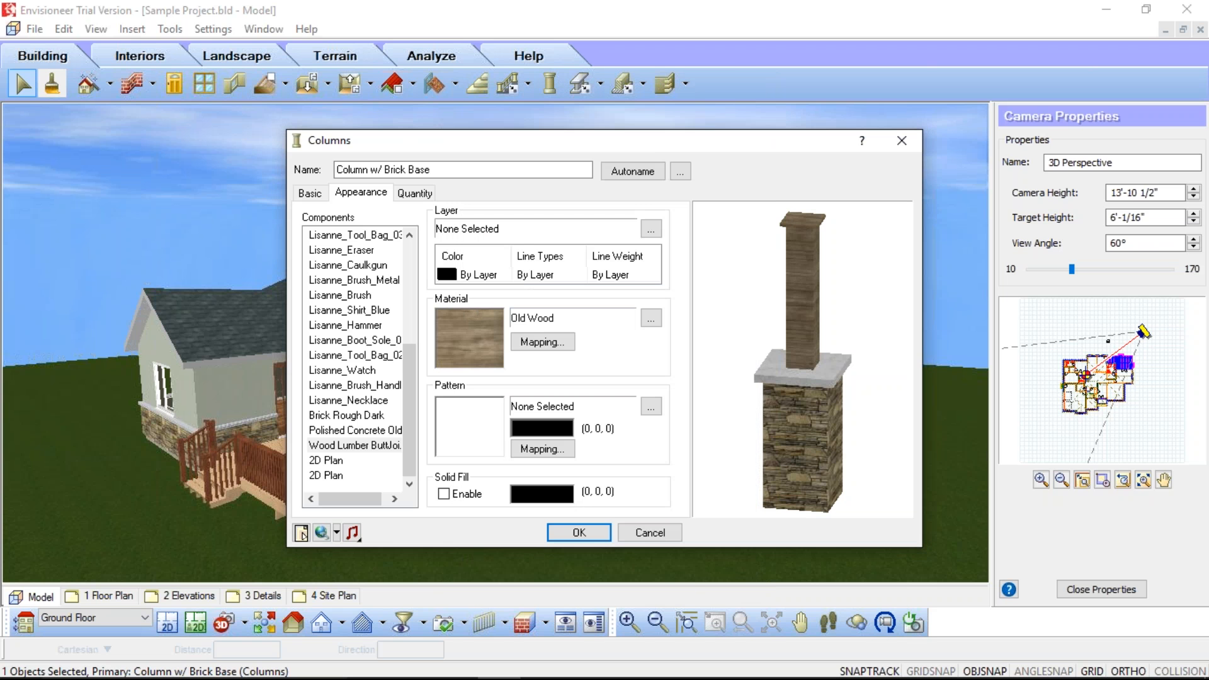
Step: Set the Old Wood texture mapping rotation to 90°, inspect the column preview, and accept the column's property changes
{"action": "left_click", "coordinate": [542, 342]}
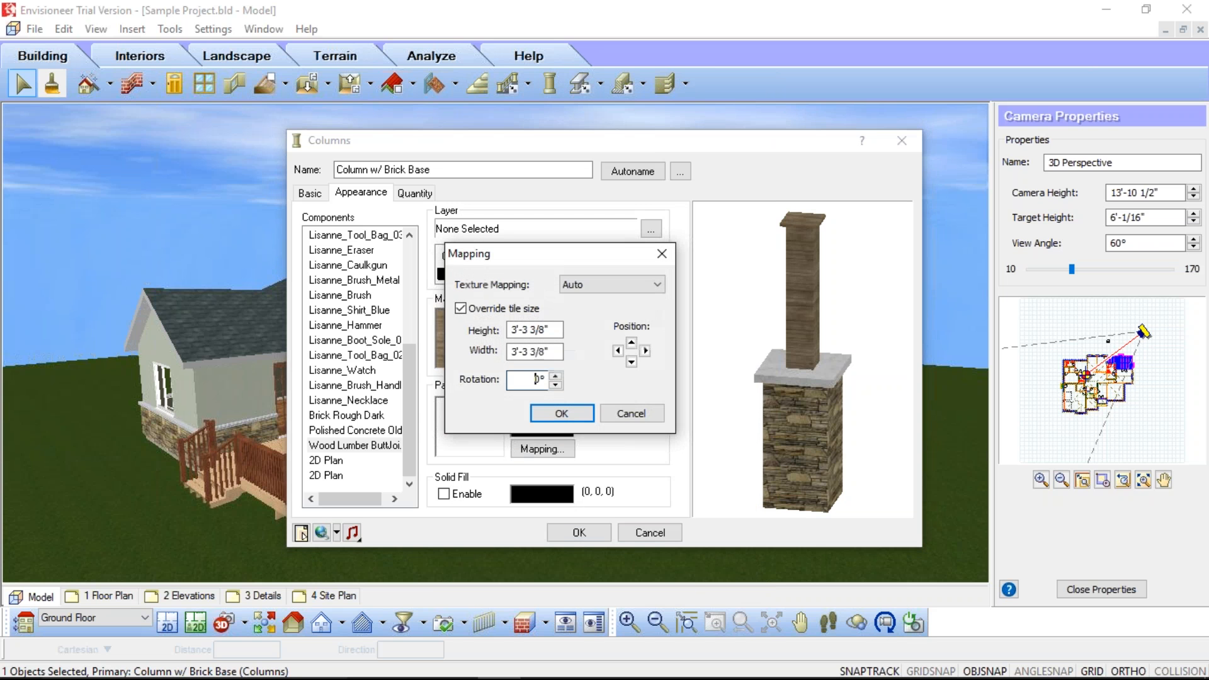
{"action": "type", "text": "9"}
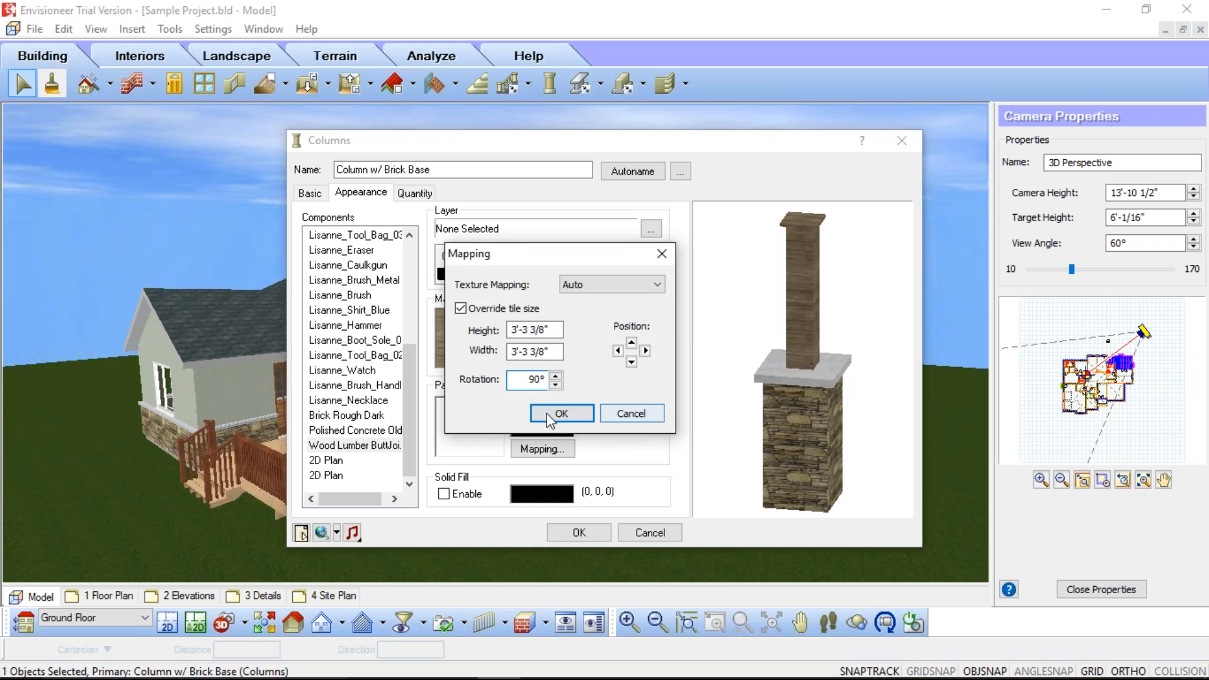
{"action": "left_click", "coordinate": [550, 417]}
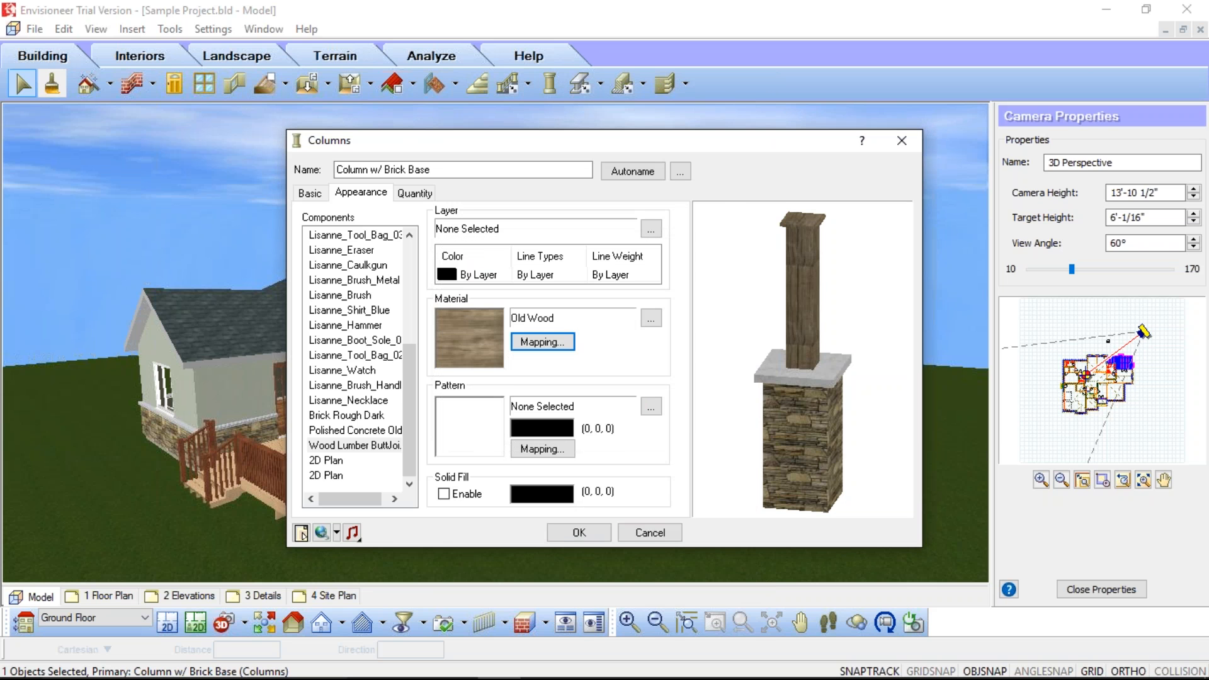
{"action": "left_click_drag", "start_coordinate": [753, 345], "coordinate": [819, 409]}
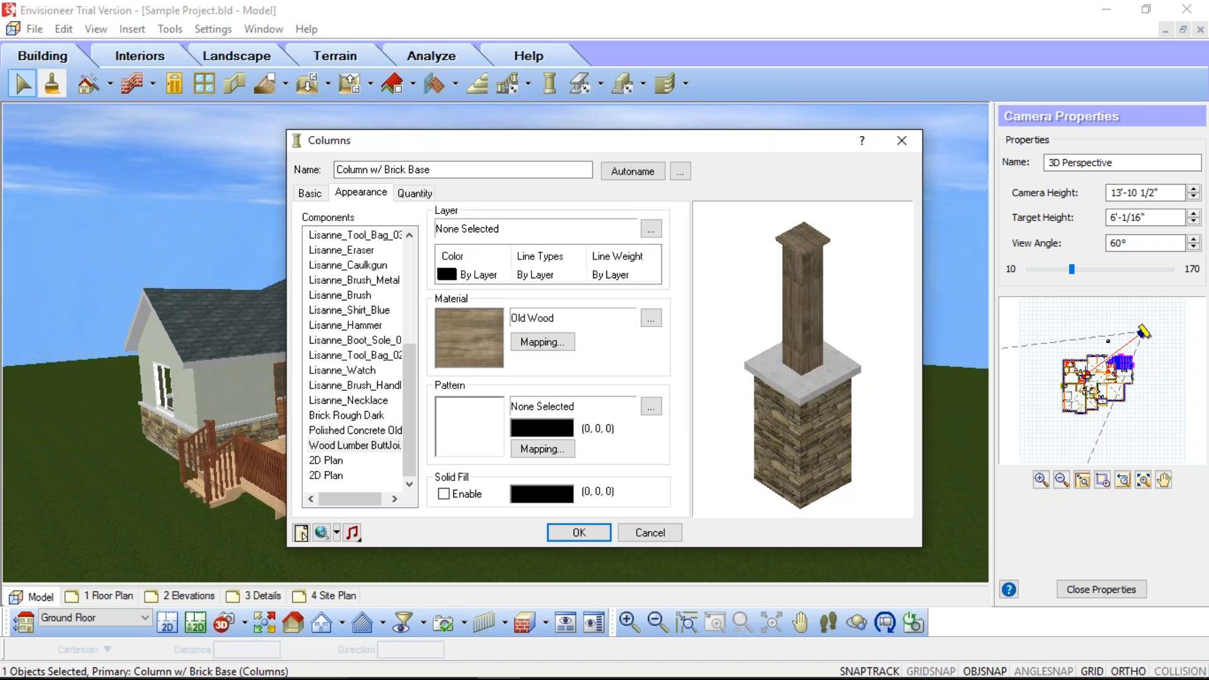
{"action": "left_click", "coordinate": [579, 533]}
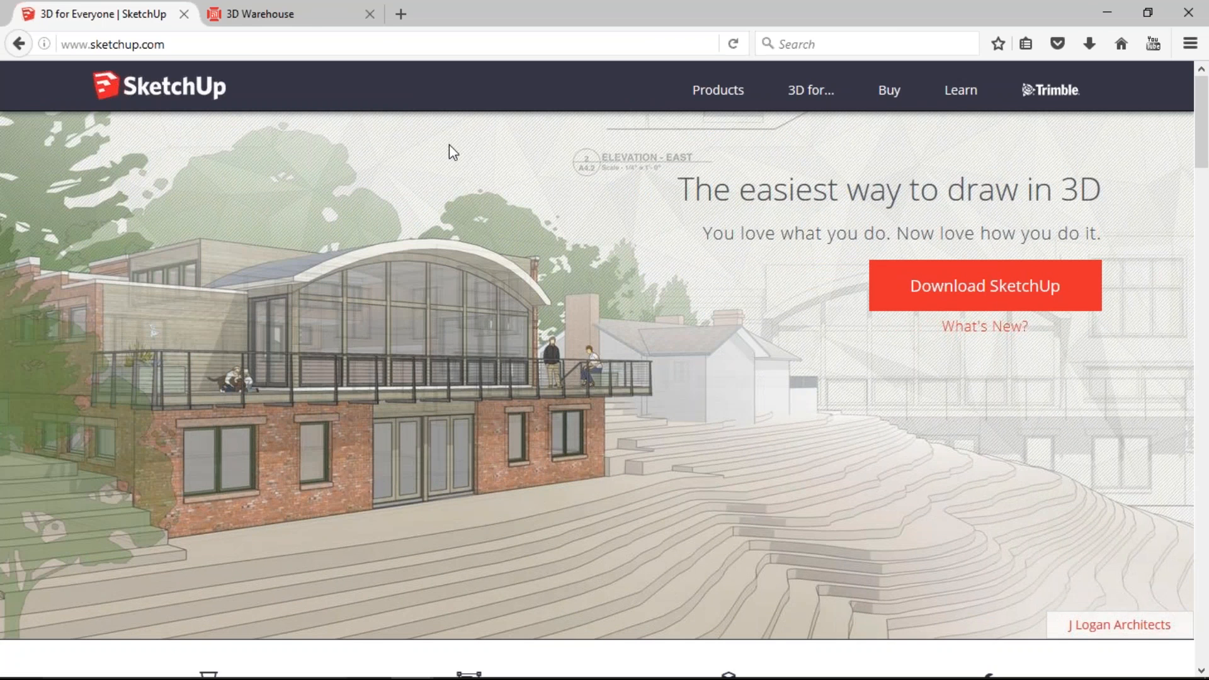
Step: Switch to the 3D Warehouse page in the browser and search for "sofa"
{"action": "left_click", "coordinate": [317, 8]}
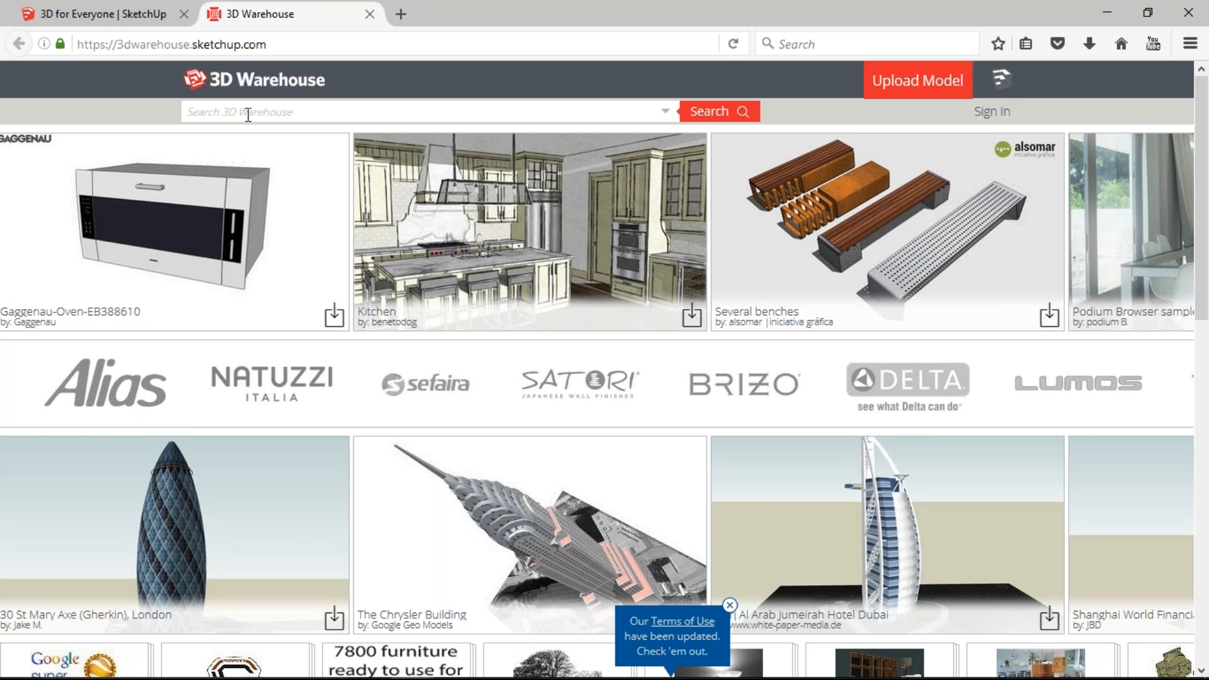
{"action": "type", "text": "sofa"}
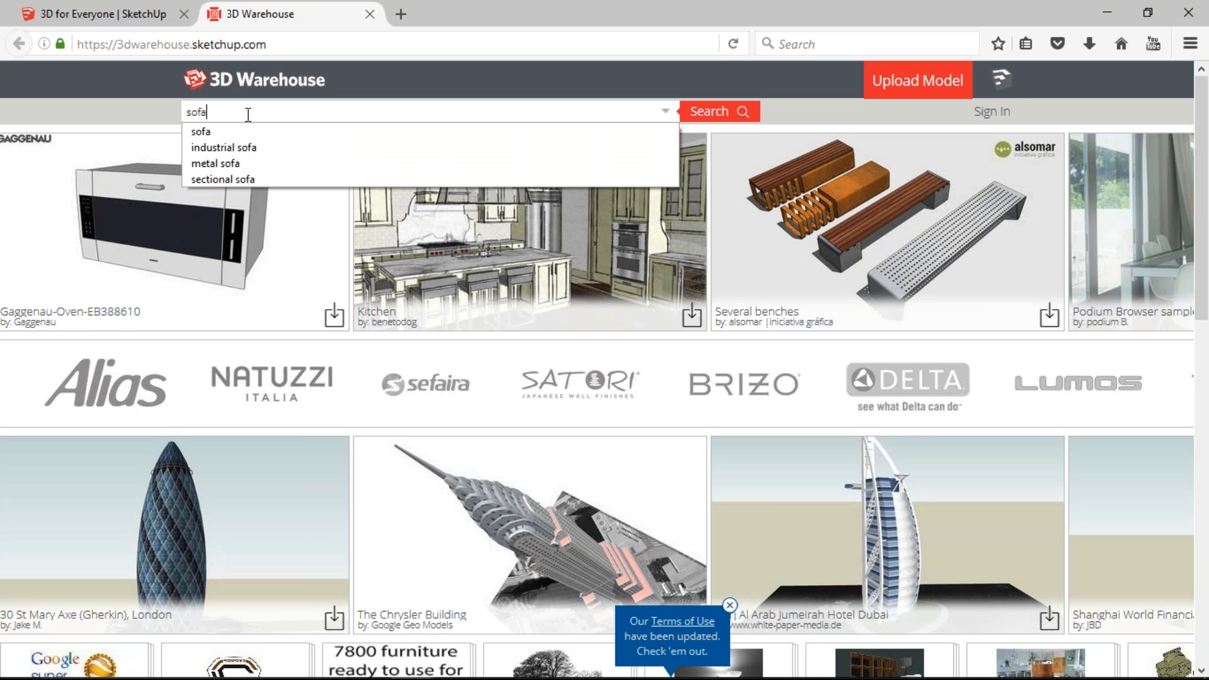
{"action": "key", "text": "Return"}
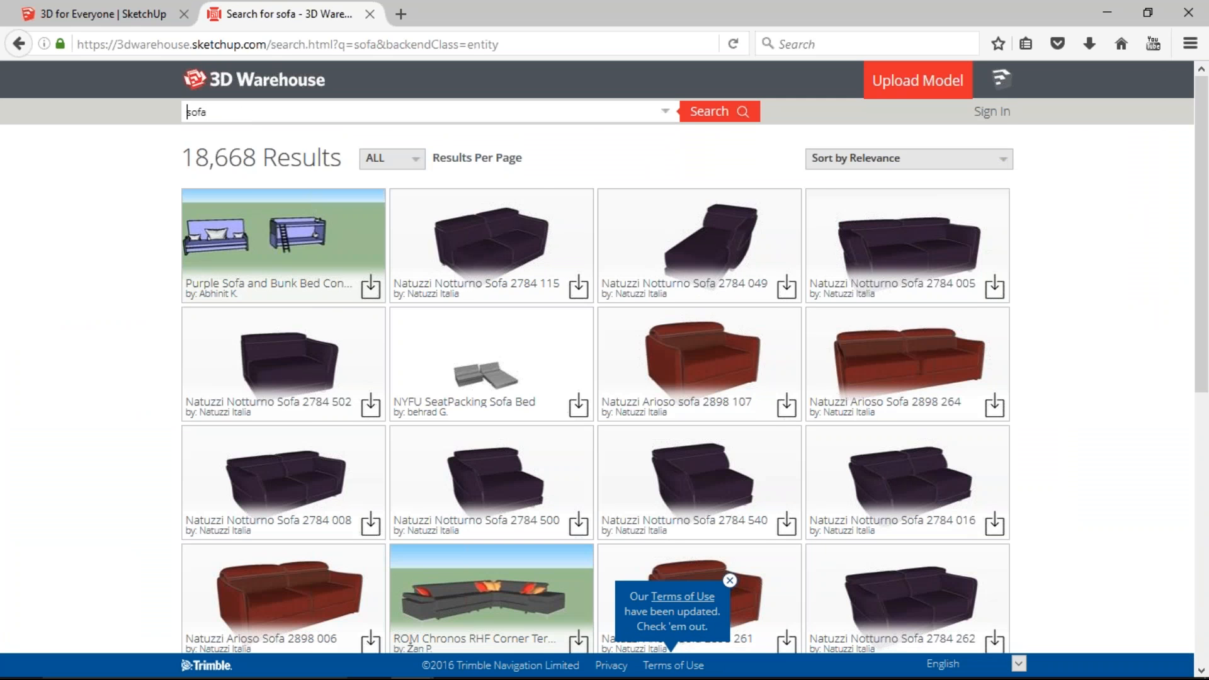
Step: Browse the sofa results and open the model page for the black CGM Furniture Offecct Playback 3-seater with red cushions
{"action": "scroll", "coordinate": [595, 378], "scroll_direction": "down", "scroll_amount": 3}
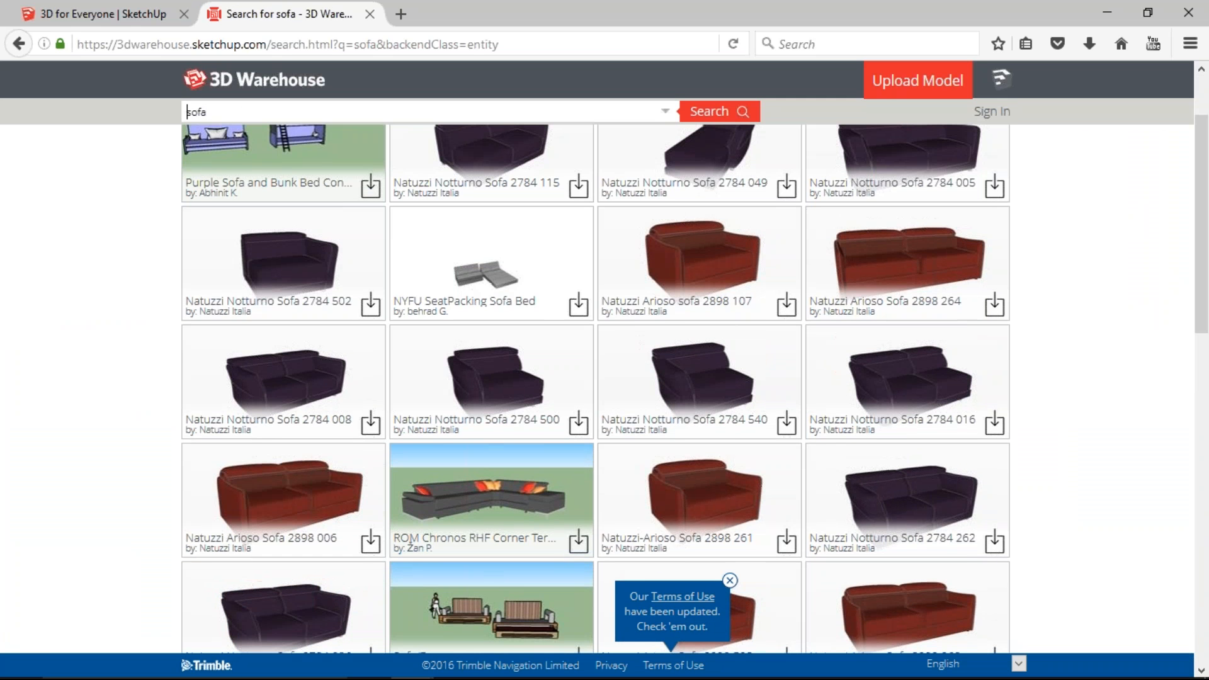
{"action": "scroll", "coordinate": [162, 327], "scroll_direction": "down", "scroll_amount": 8}
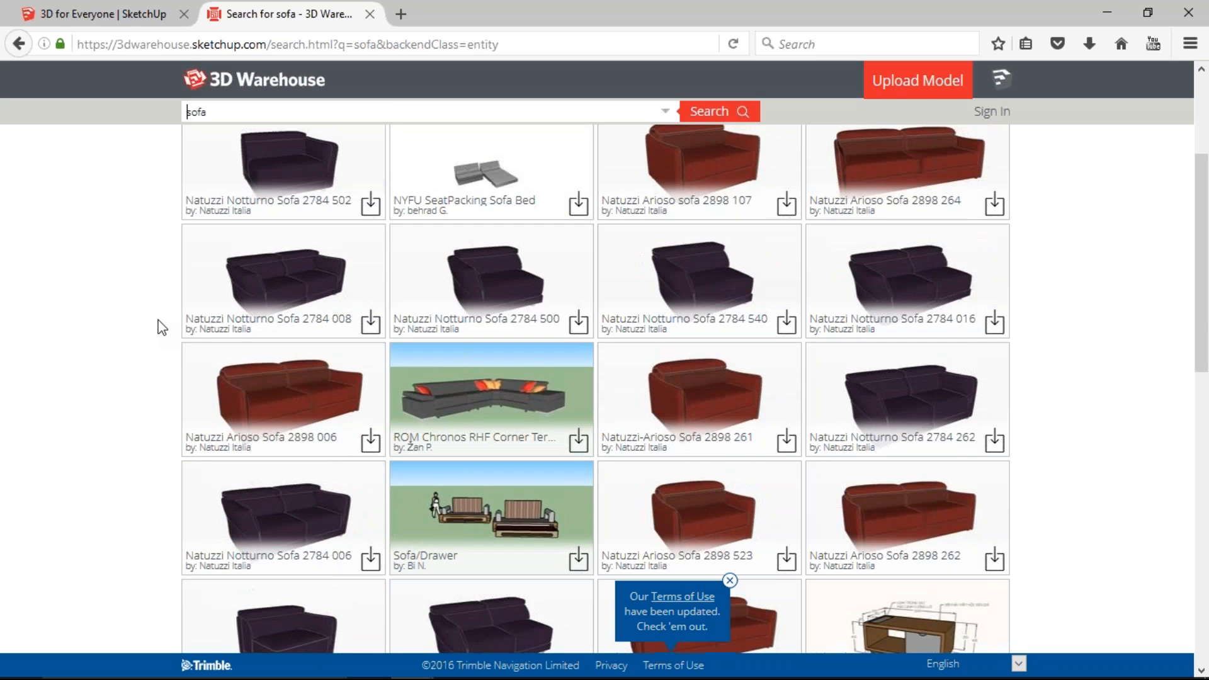
{"action": "scroll", "coordinate": [162, 329], "scroll_direction": "down", "scroll_amount": 13}
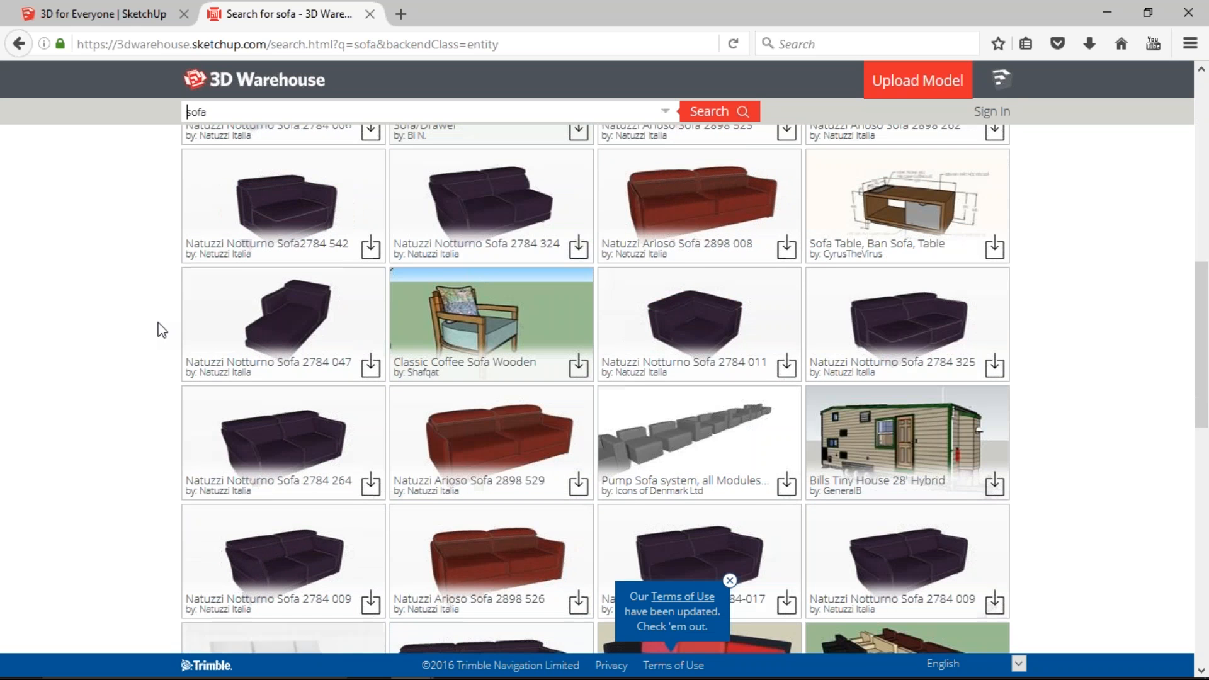
{"action": "scroll", "coordinate": [162, 330], "scroll_direction": "down", "scroll_amount": 5}
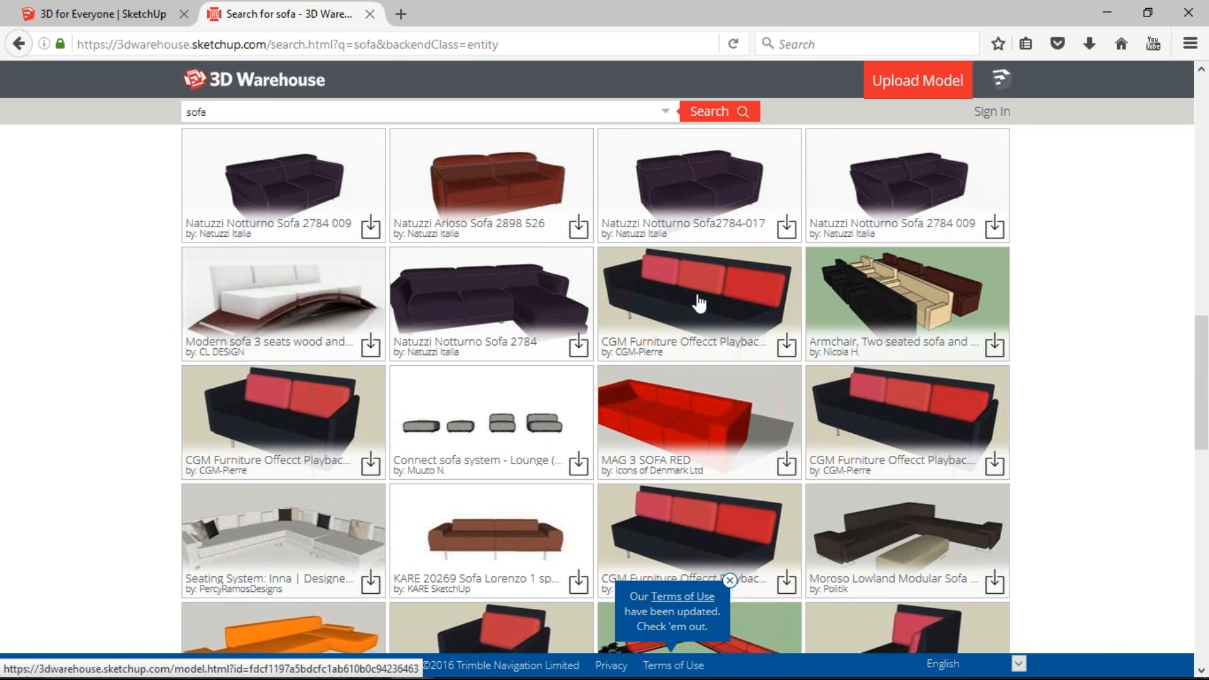
{"action": "left_click", "coordinate": [700, 303]}
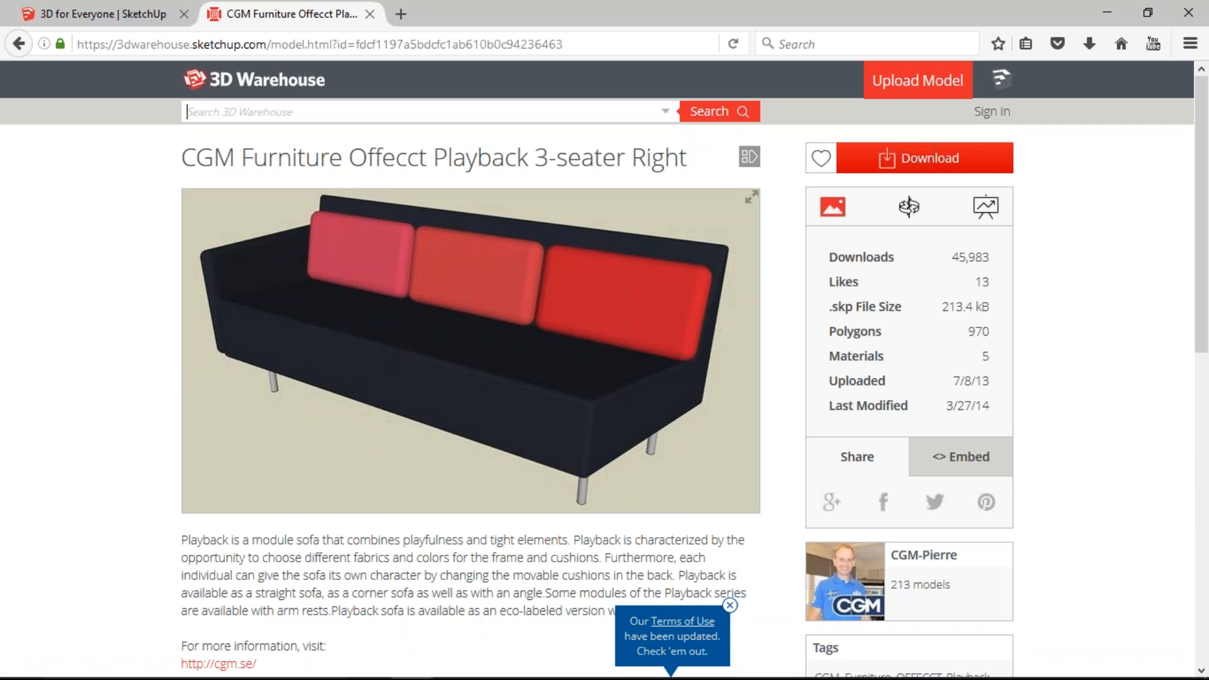
Step: Examine the sofa model in the 3D view from other angles and distances, and highlight its .skp File Size label
{"action": "left_click", "coordinate": [910, 208]}
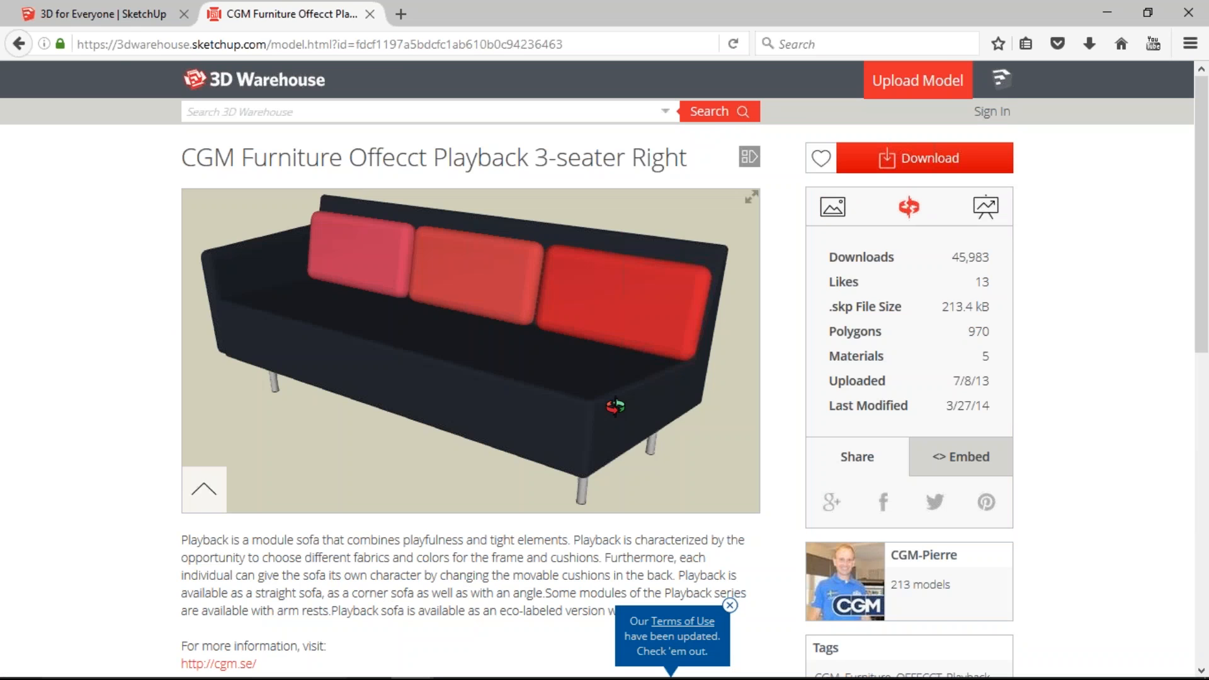
{"action": "left_click_drag", "start_coordinate": [616, 407], "coordinate": [501, 363]}
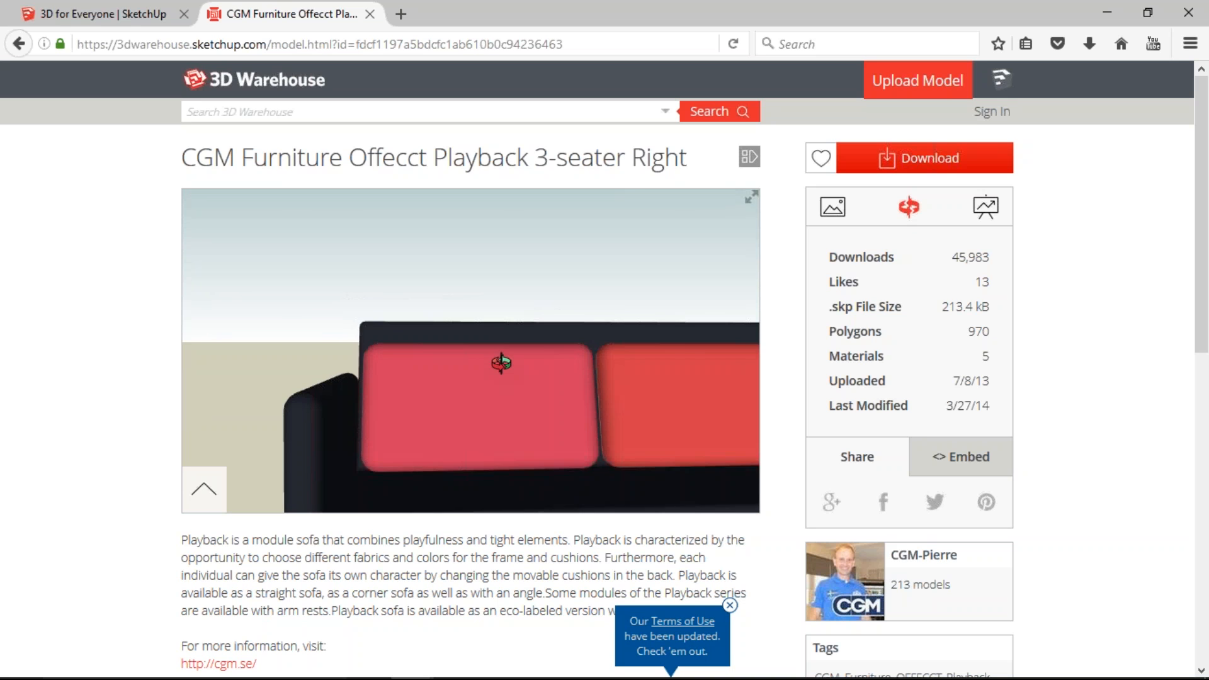
{"action": "scroll", "coordinate": [501, 362], "scroll_direction": "down", "scroll_amount": 3}
{"action": "scroll", "coordinate": [501, 362], "scroll_direction": "down", "scroll_amount": 2}
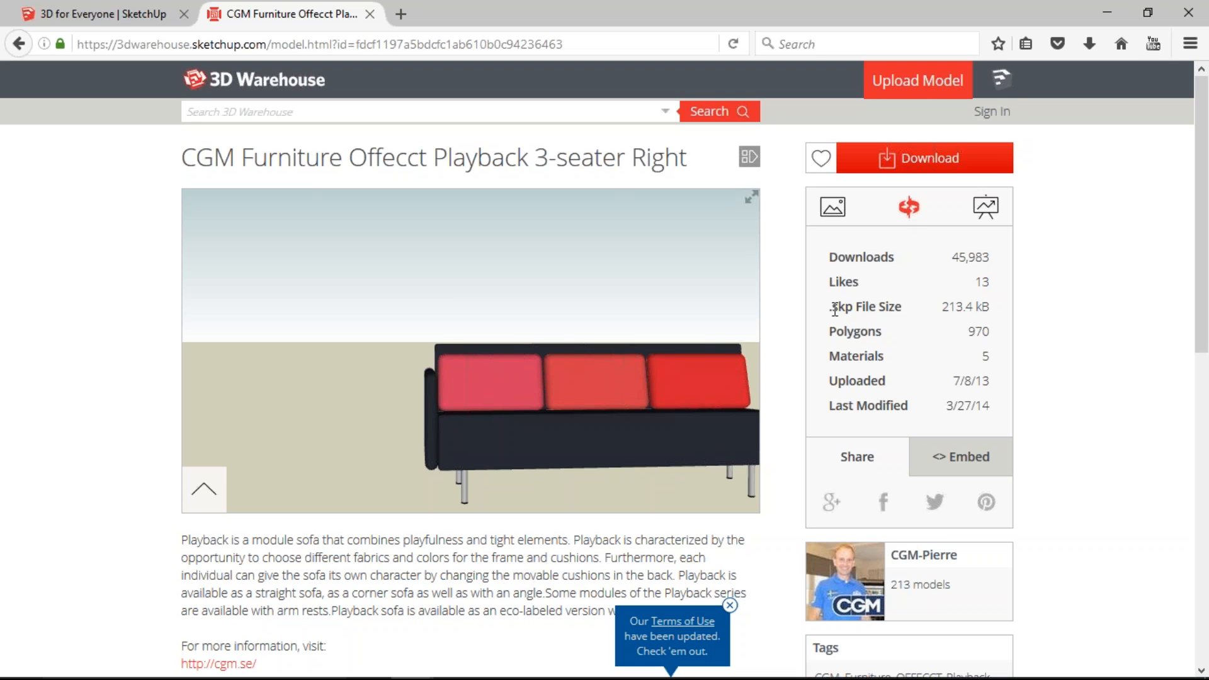
{"action": "left_click_drag", "start_coordinate": [887, 307], "coordinate": [831, 306]}
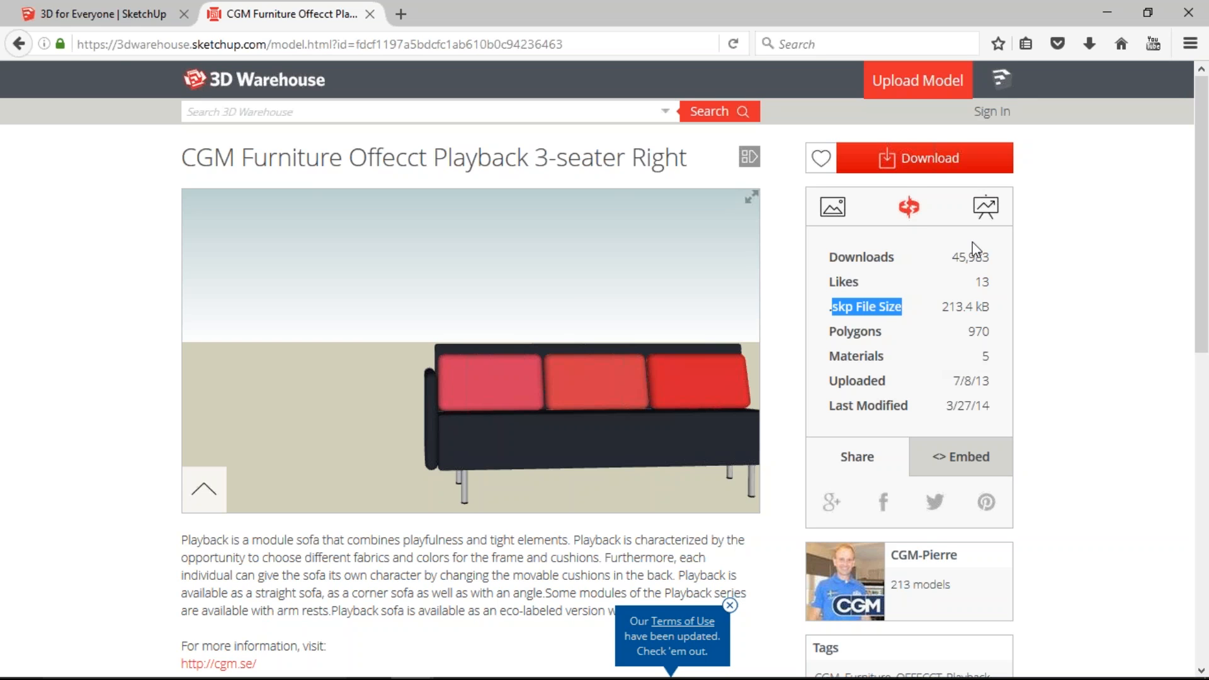
Step: Download the sofa as a SketchUp 2015 model and save the file to disk
{"action": "left_click", "coordinate": [927, 162]}
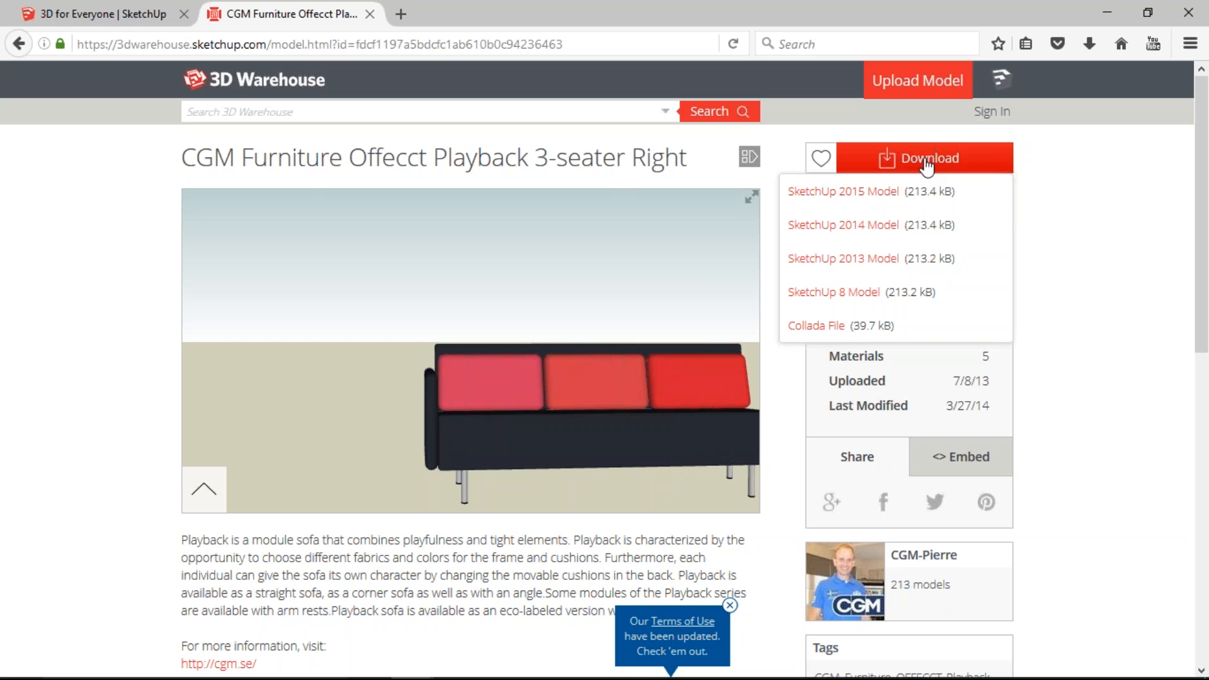
{"action": "left_click", "coordinate": [863, 191]}
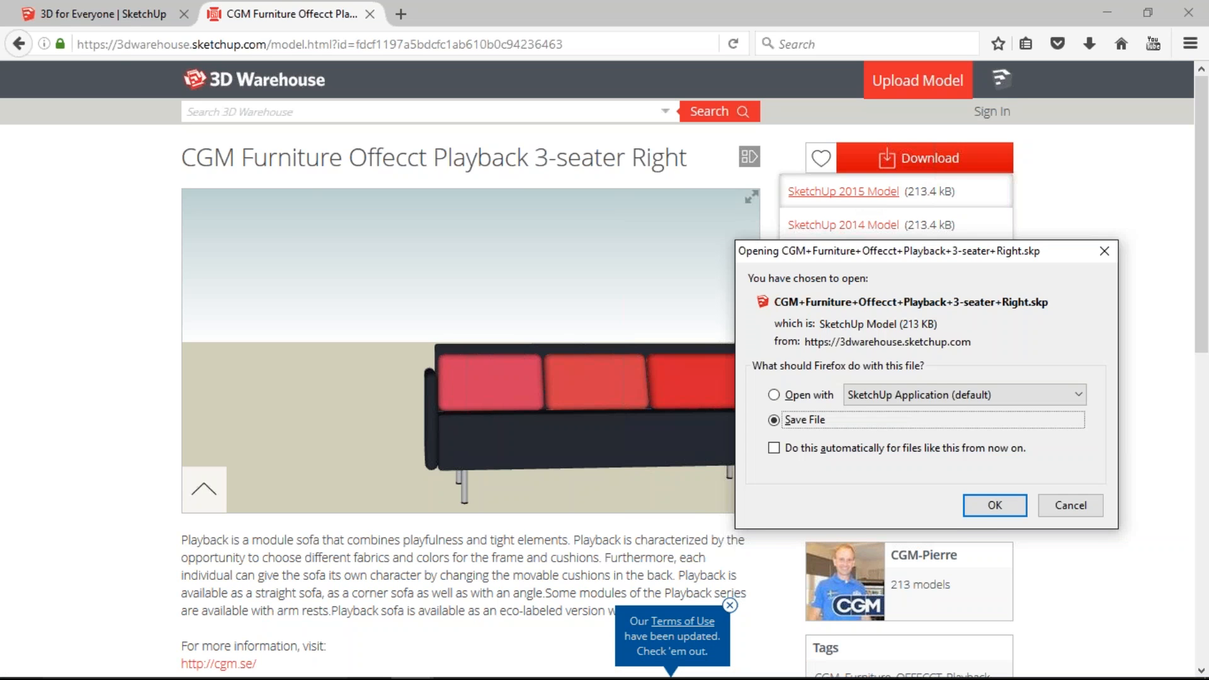
{"action": "left_click", "coordinate": [989, 507]}
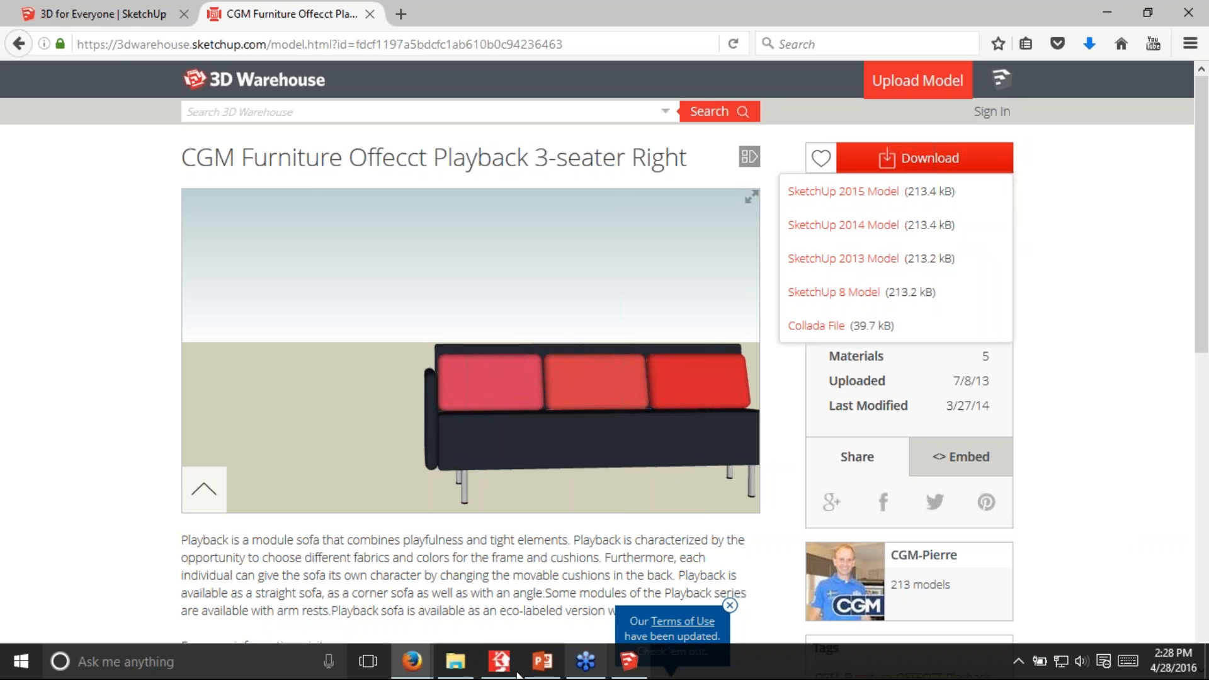
Step: Switch to Envisioneer and start an object import for an element named "New Sofa" of type Interior Furniture
{"action": "left_click", "coordinate": [511, 671]}
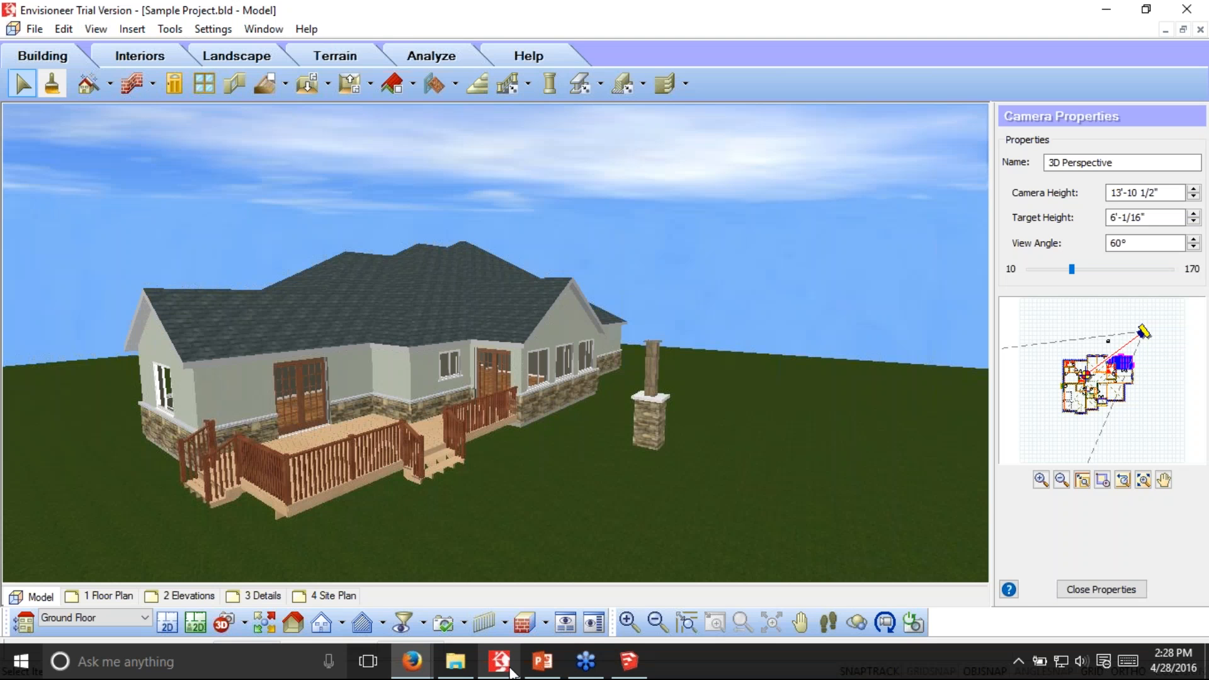
{"action": "left_click", "coordinate": [35, 29]}
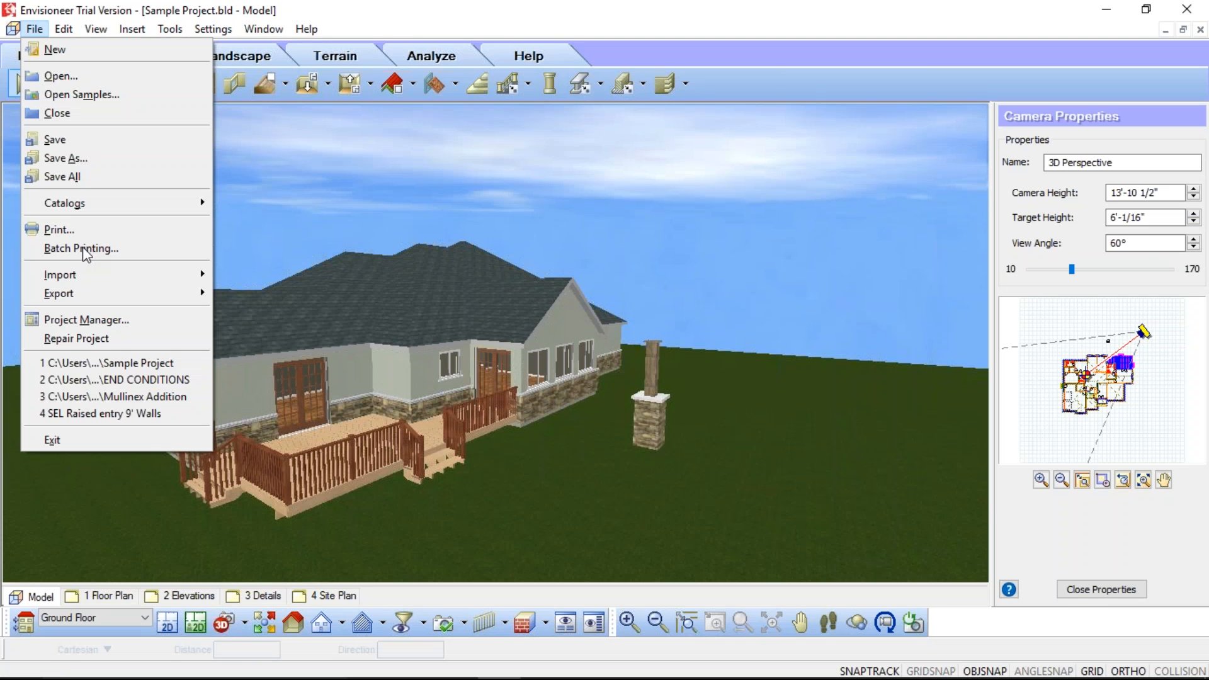
{"action": "mouse_move", "coordinate": [93, 274]}
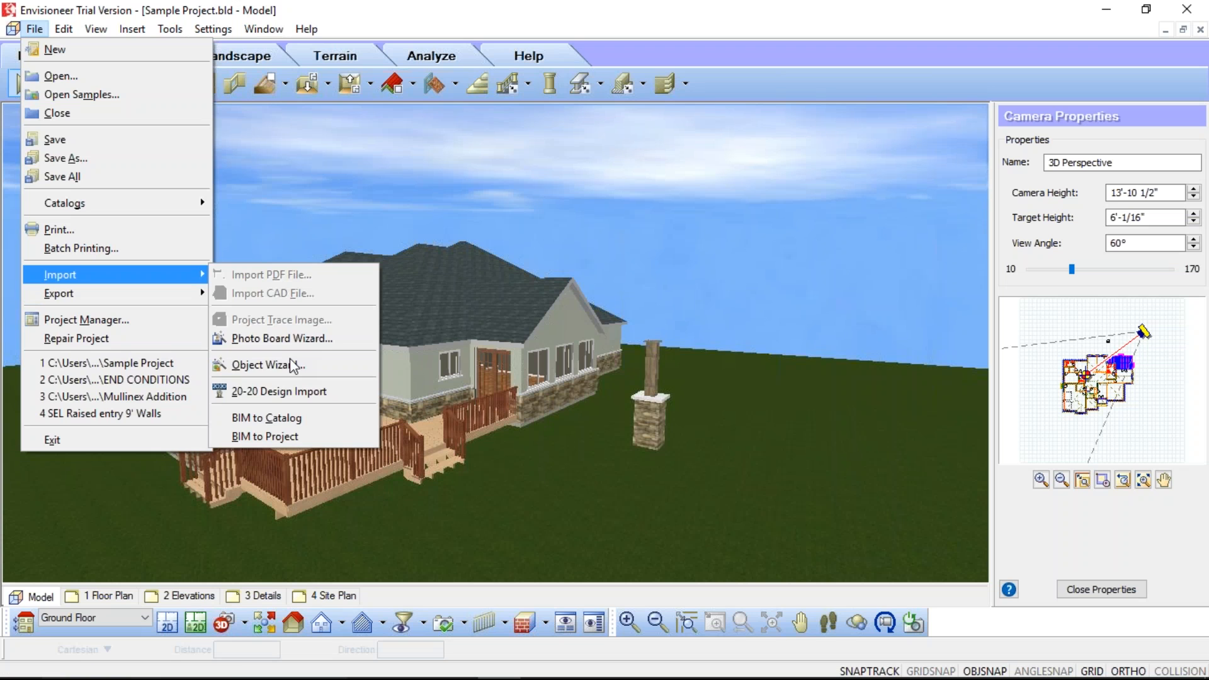
{"action": "left_click", "coordinate": [295, 366]}
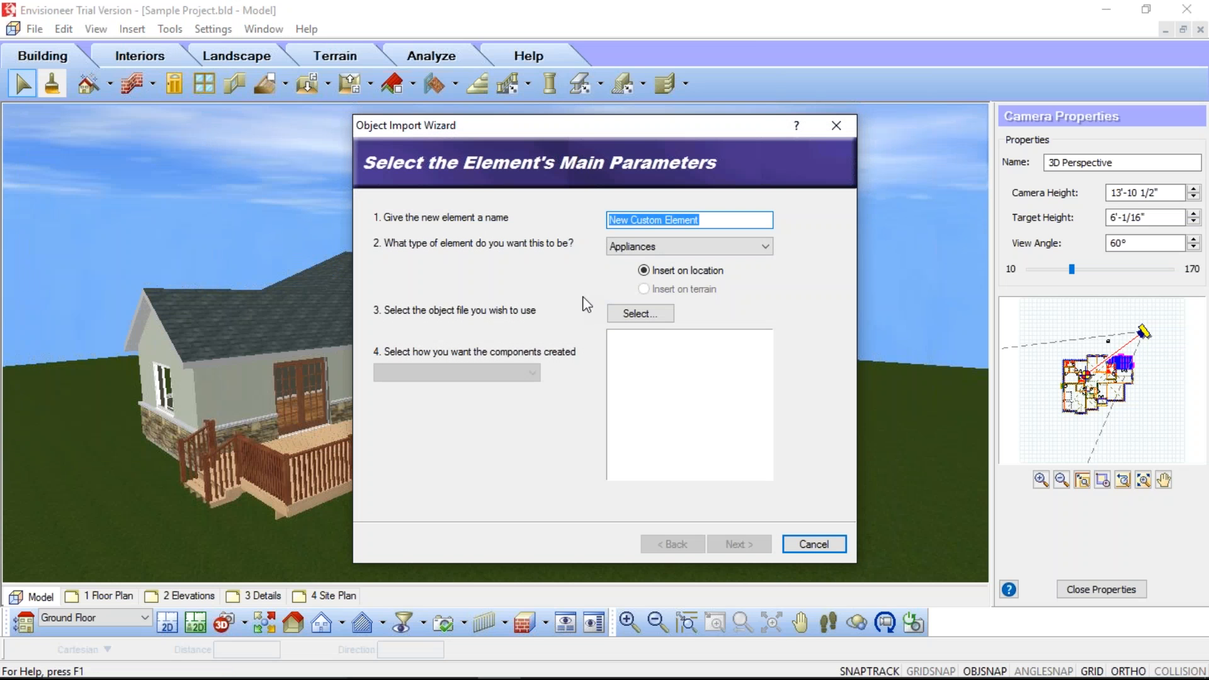
{"action": "type", "text": "New Sofa"}
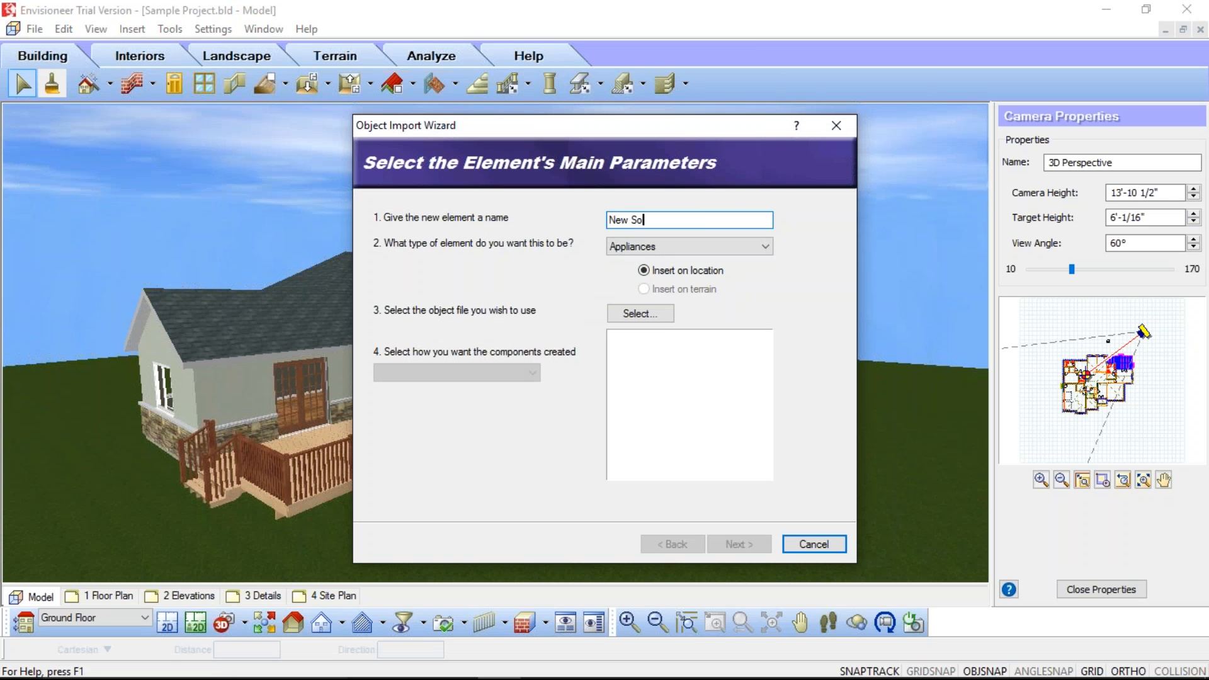
{"action": "left_click", "coordinate": [699, 247]}
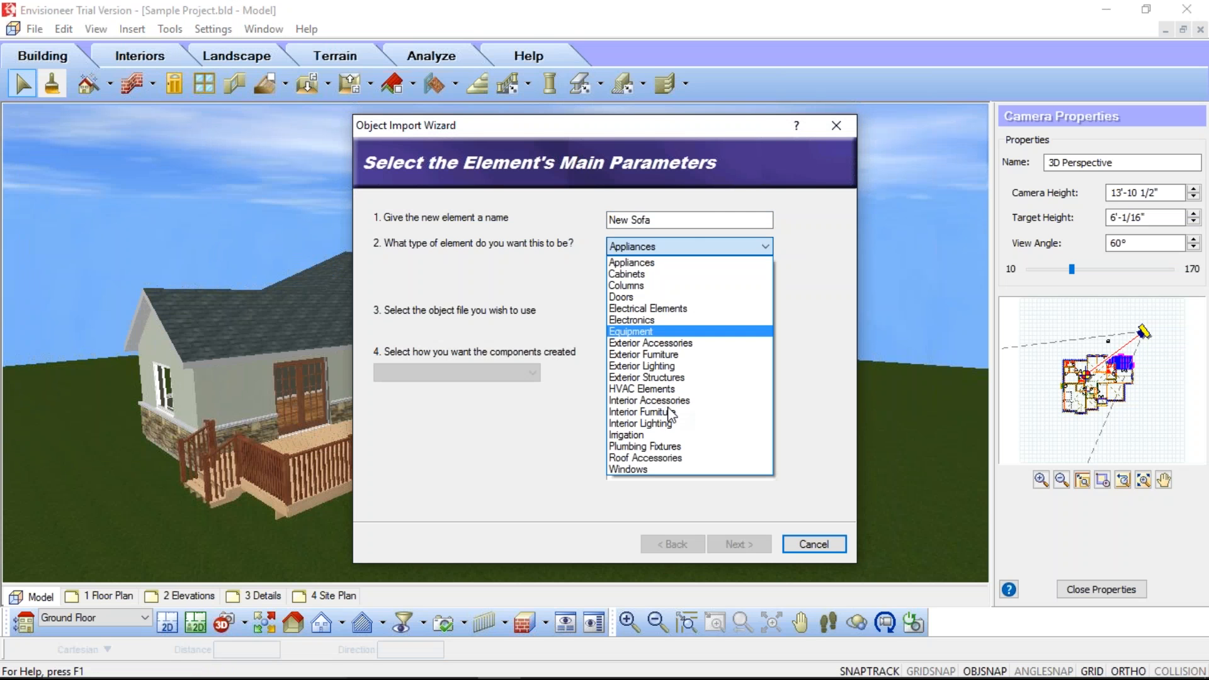
{"action": "left_click", "coordinate": [670, 413]}
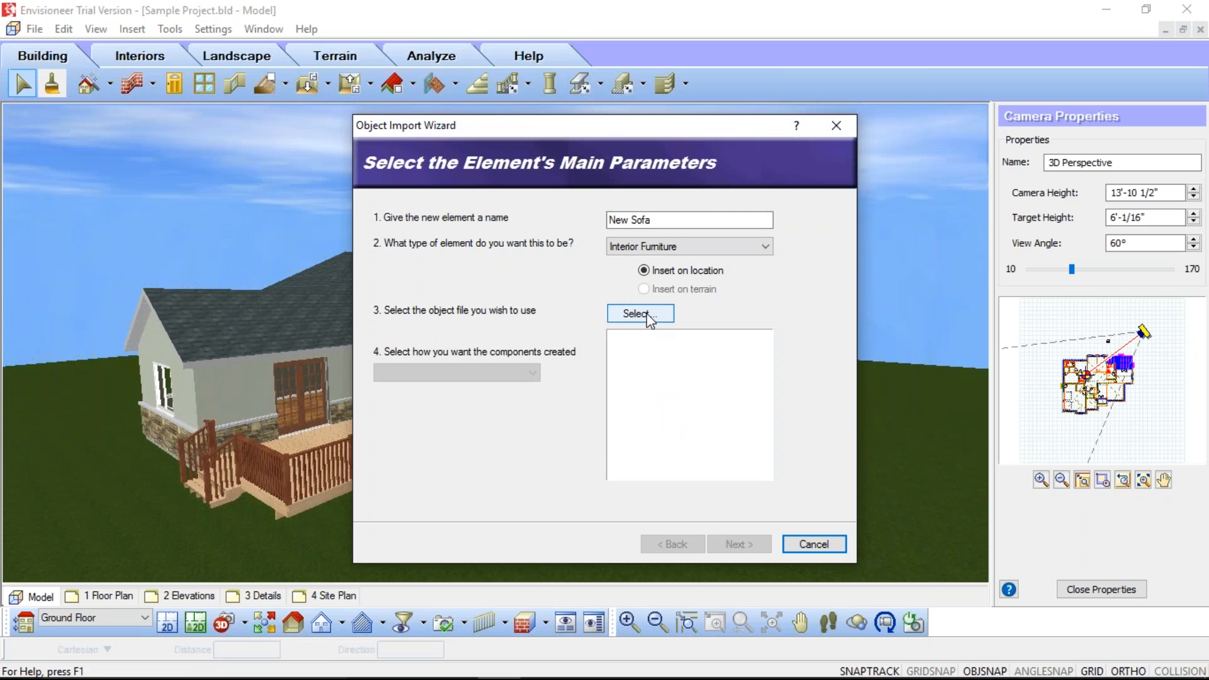
Step: Load the CGM+Furniture+Offecct+Playback+3-seater+Right file from Downloads as the import object and proceed to the 3D component visibility settings
{"action": "left_click", "coordinate": [649, 314]}
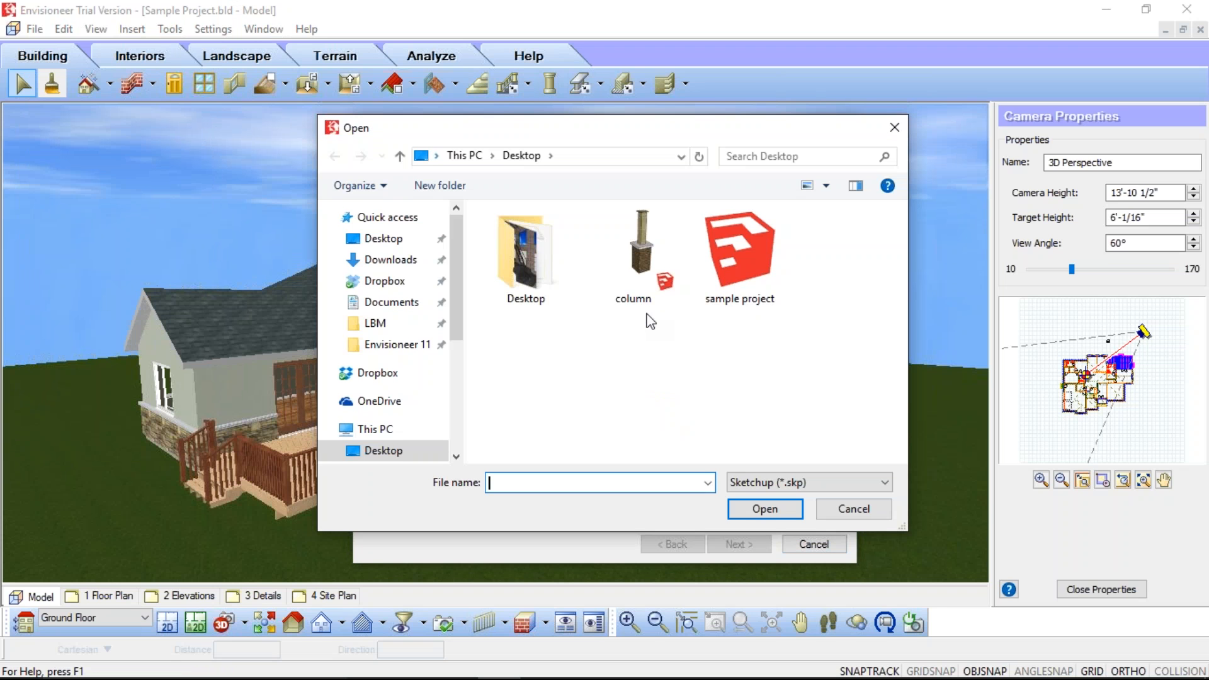
{"action": "left_click", "coordinate": [381, 270]}
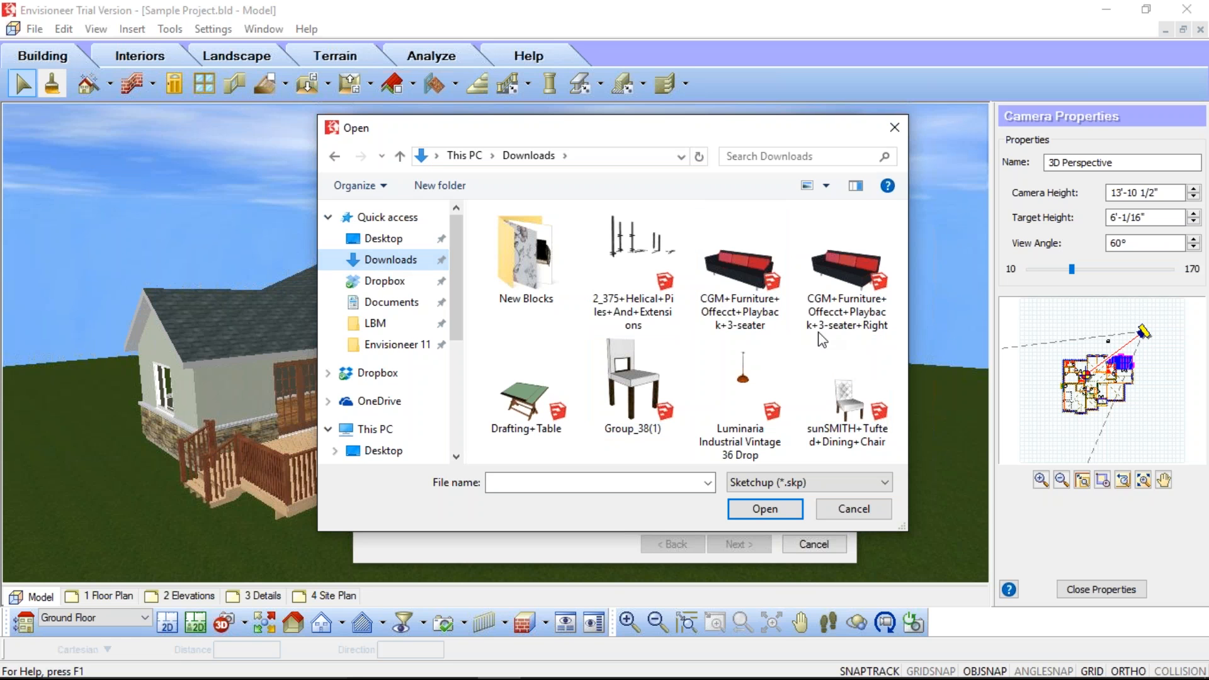
{"action": "left_click", "coordinate": [847, 294]}
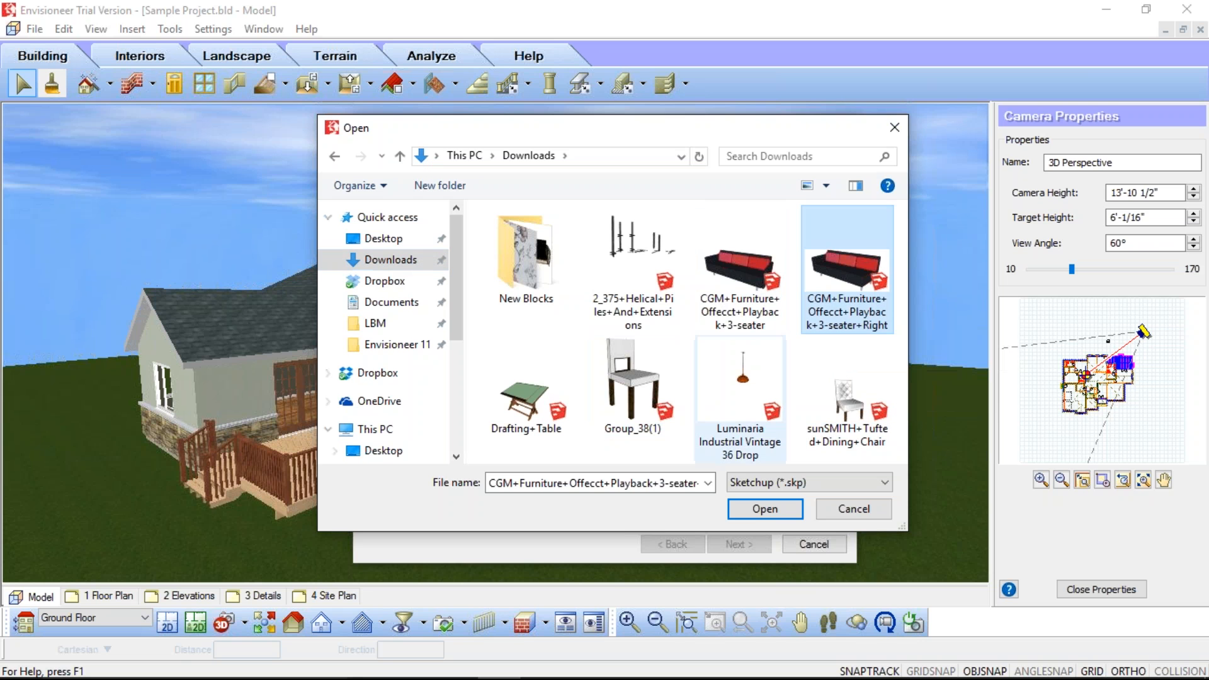
{"action": "left_click", "coordinate": [760, 509]}
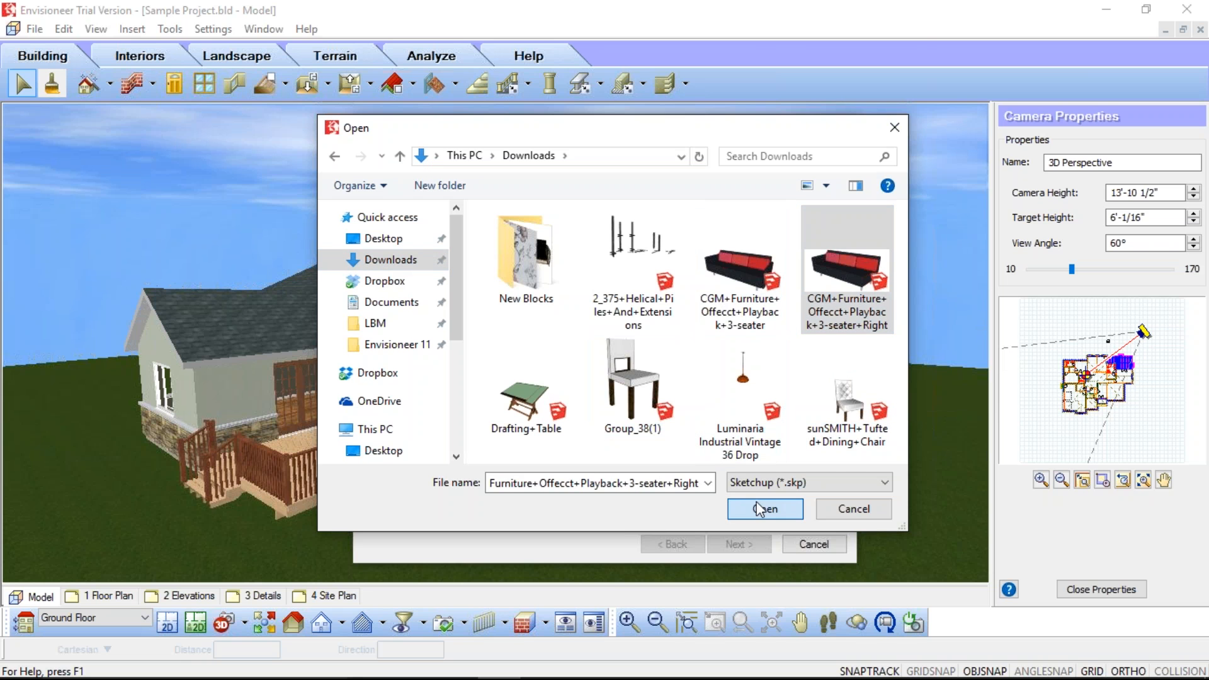
{"action": "left_click_drag", "start_coordinate": [739, 373], "coordinate": [738, 403]}
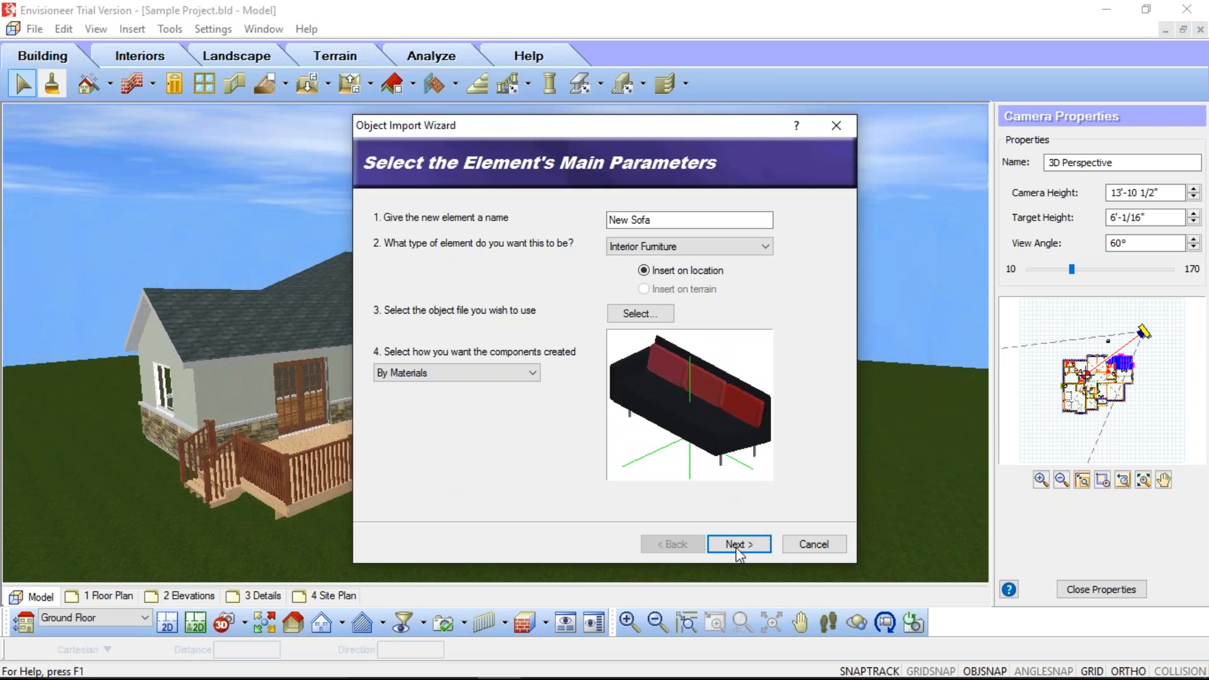
{"action": "left_click", "coordinate": [737, 546]}
{"action": "left_click", "coordinate": [740, 545]}
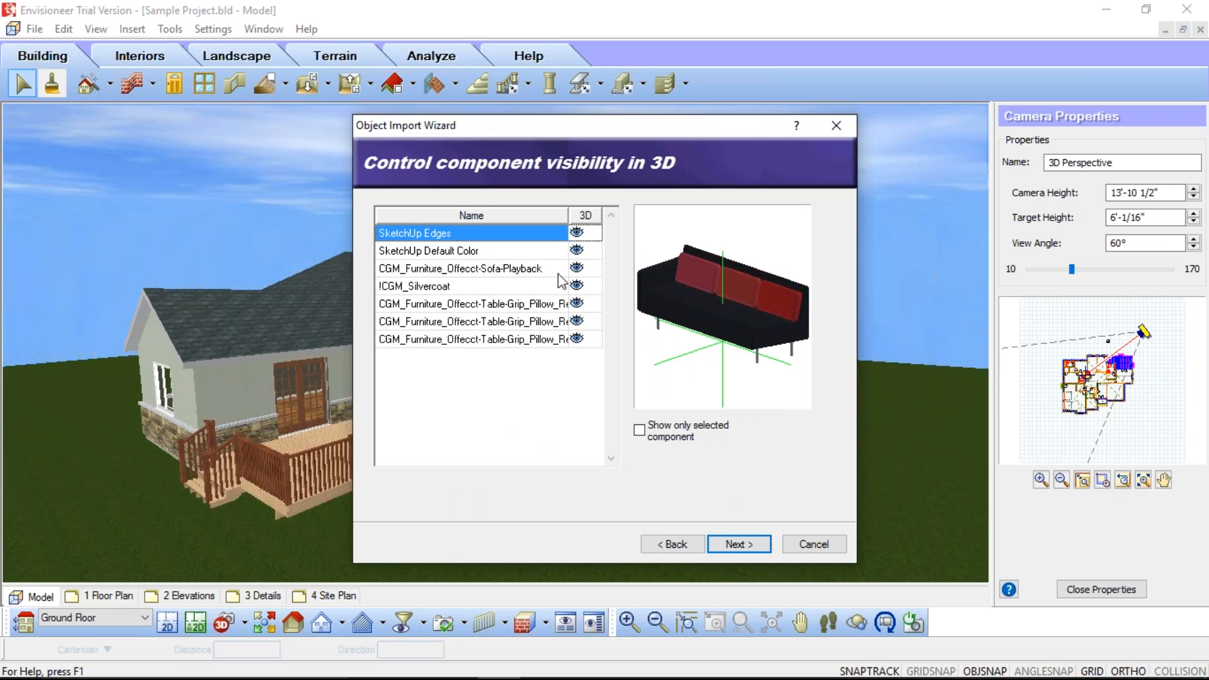
Step: Hide the three red pillow components in the sofa's 3D preview, and turn them back on
{"action": "left_click", "coordinate": [577, 321]}
{"action": "left_click", "coordinate": [578, 340]}
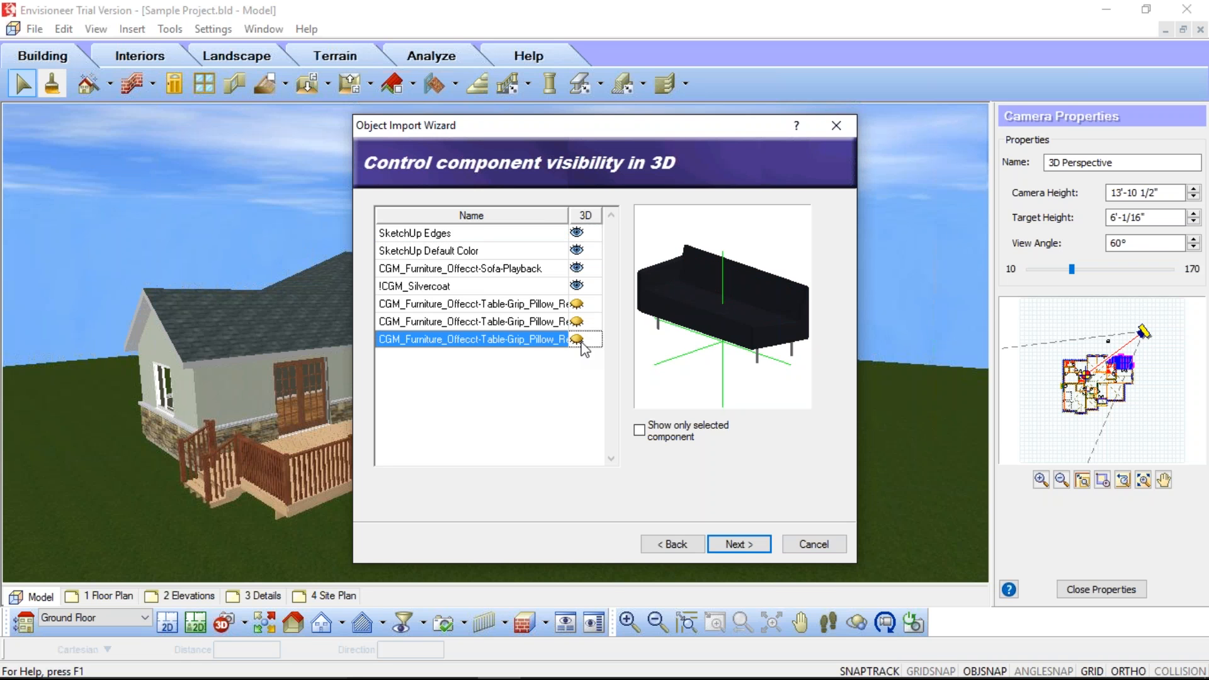
{"action": "left_click", "coordinate": [579, 340]}
{"action": "left_click", "coordinate": [577, 321]}
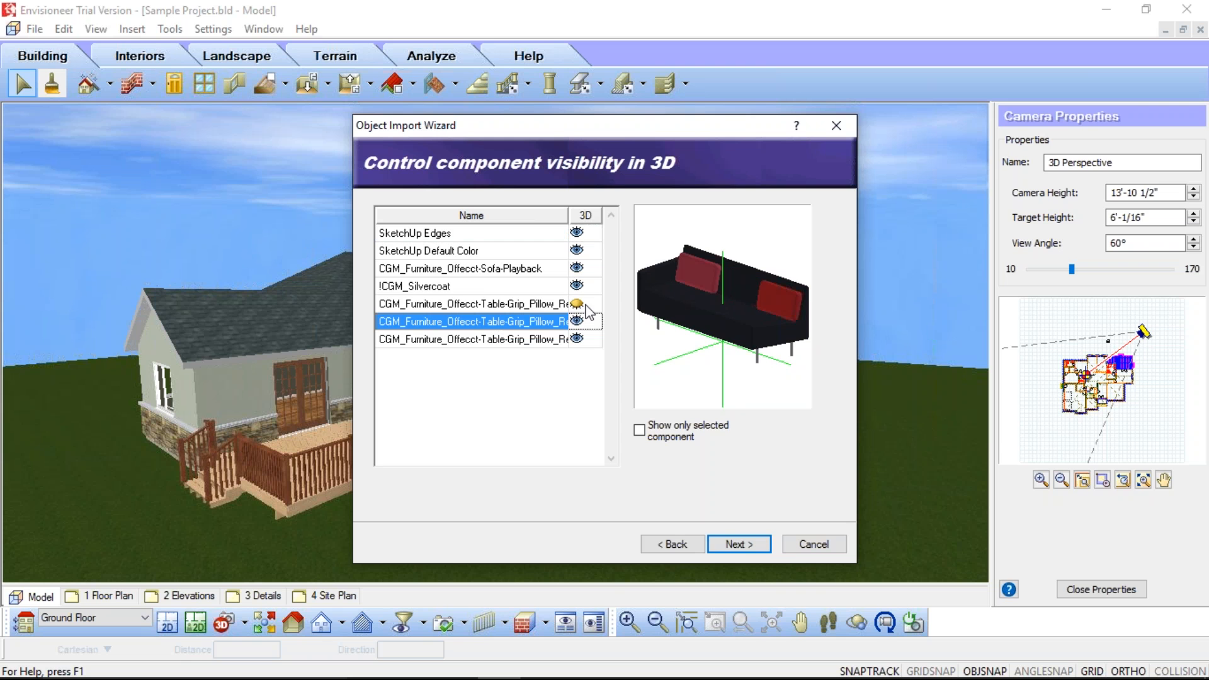
{"action": "left_click", "coordinate": [577, 304]}
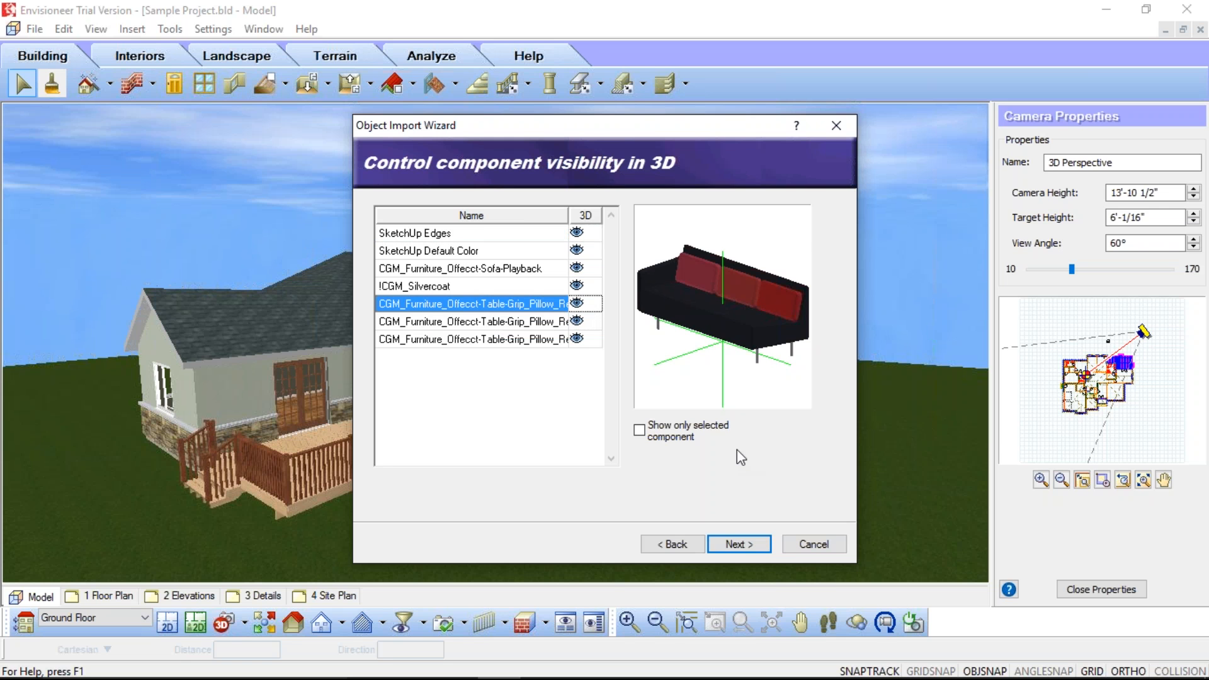
Step: Create the sofa's plan view from two slices, one through the lower seat body and one higher through the back cushions
{"action": "left_click", "coordinate": [741, 546]}
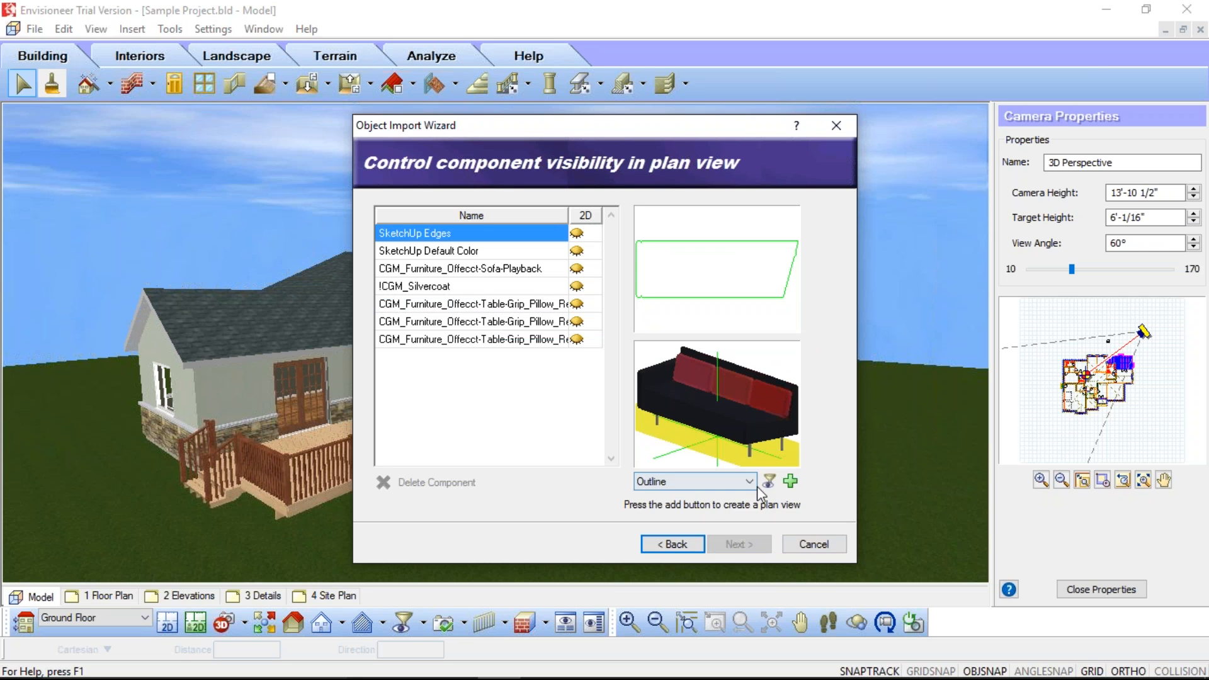
{"action": "left_click", "coordinate": [689, 507]}
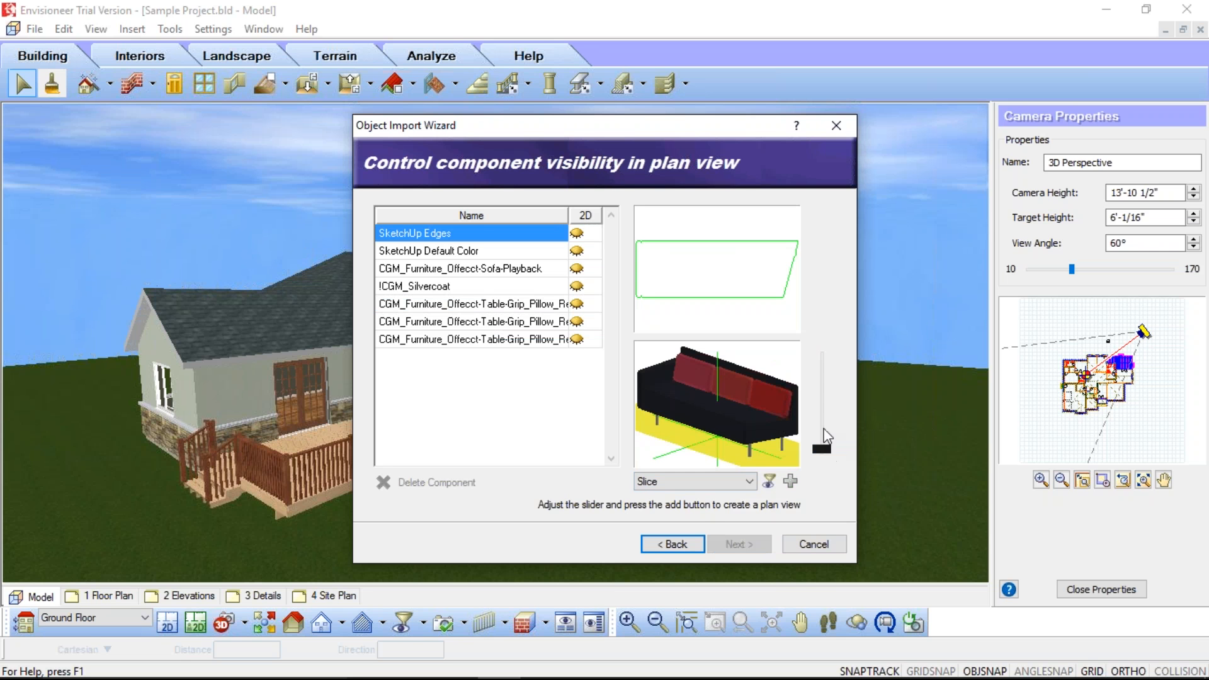
{"action": "left_click_drag", "start_coordinate": [823, 450], "coordinate": [822, 410]}
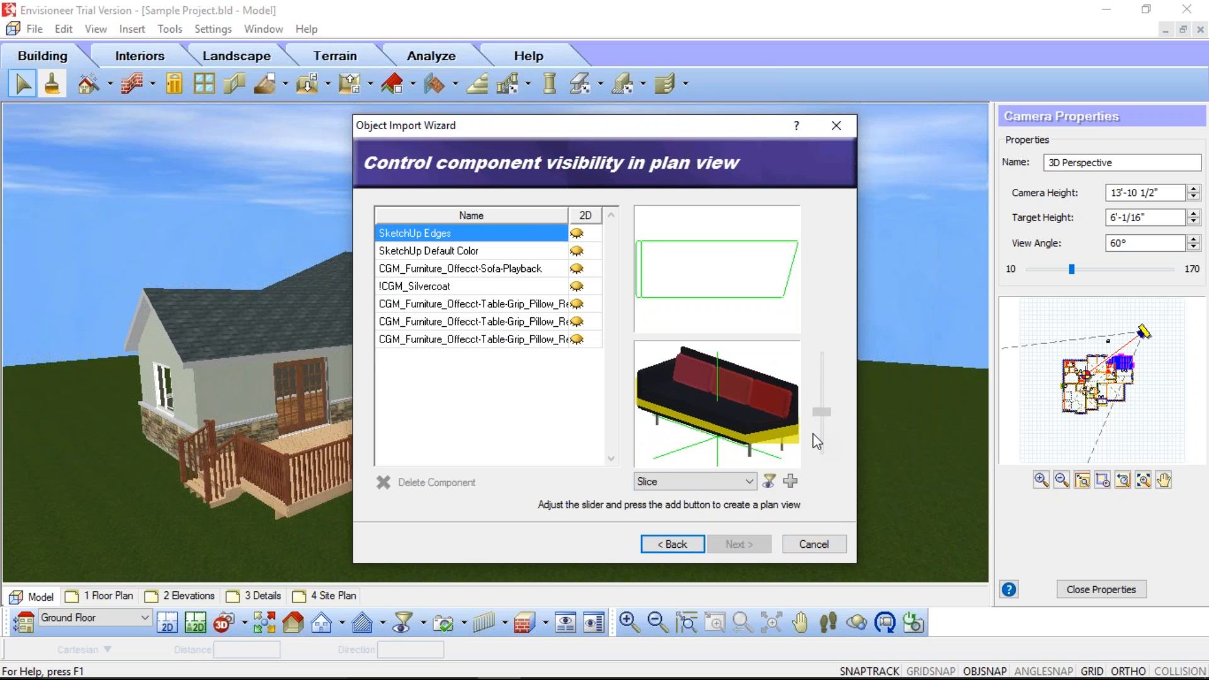
{"action": "left_click", "coordinate": [790, 481]}
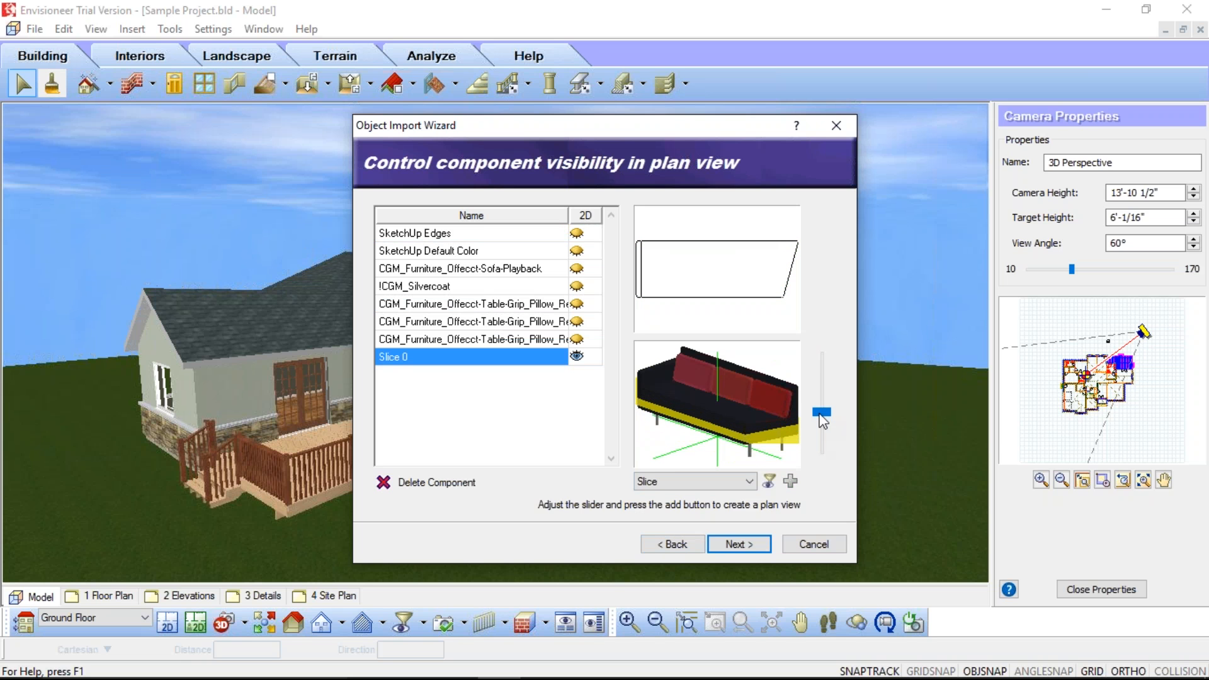
{"action": "left_click_drag", "start_coordinate": [823, 413], "coordinate": [823, 387]}
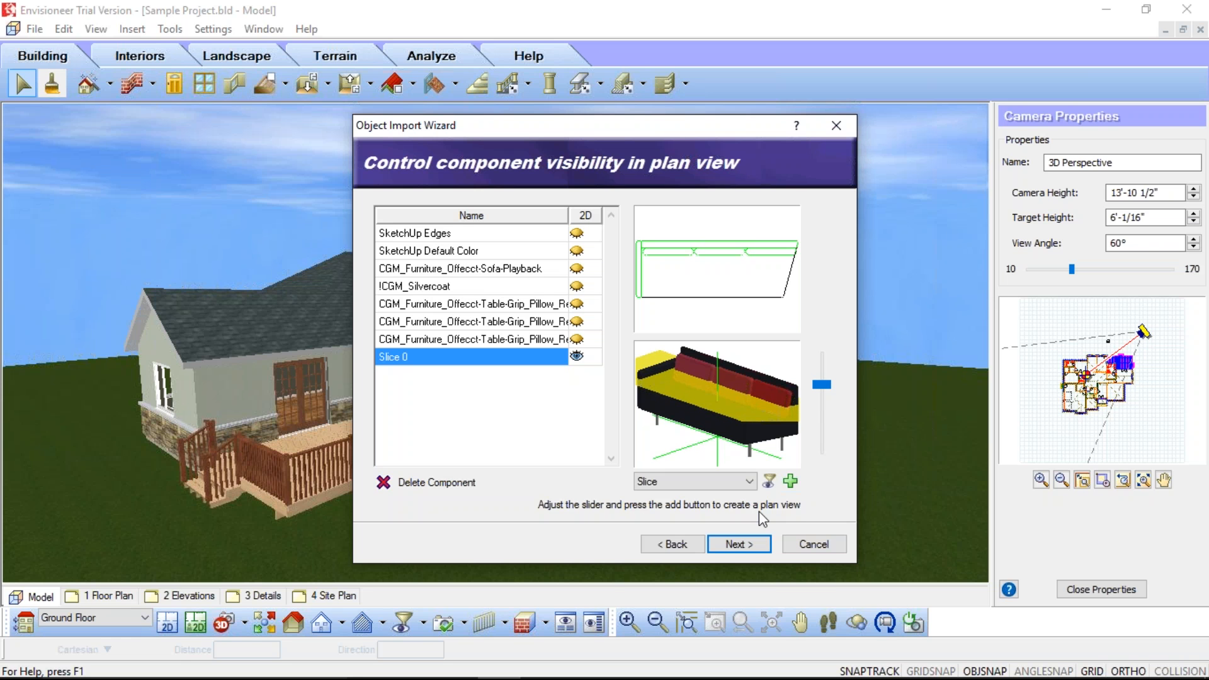
{"action": "left_click", "coordinate": [791, 483]}
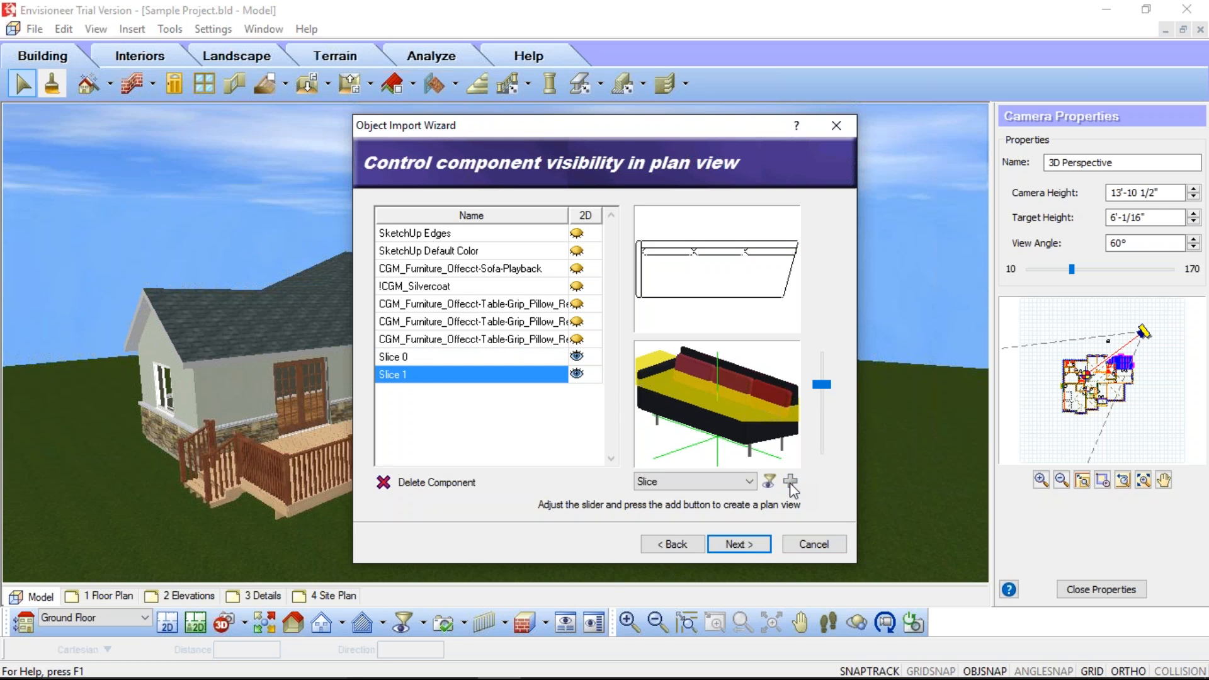
Step: Finish the import and place the sofa on the deck beside the house, ending the insertion
{"action": "left_click", "coordinate": [724, 543]}
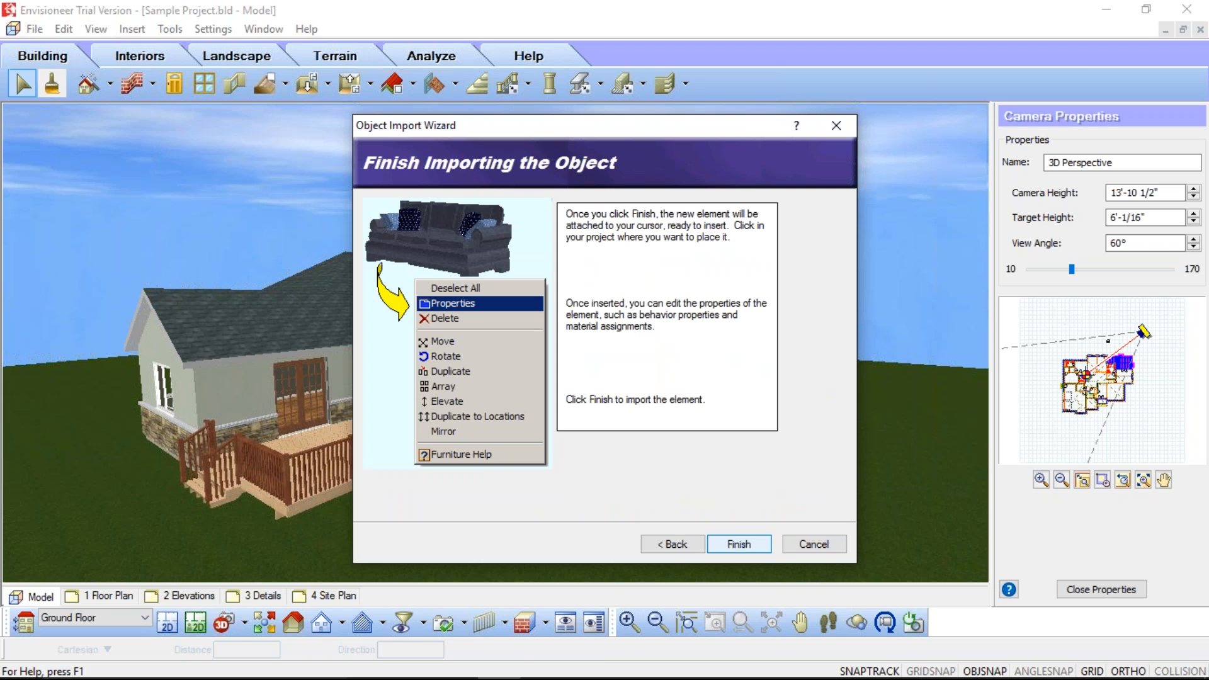
{"action": "left_click", "coordinate": [731, 544]}
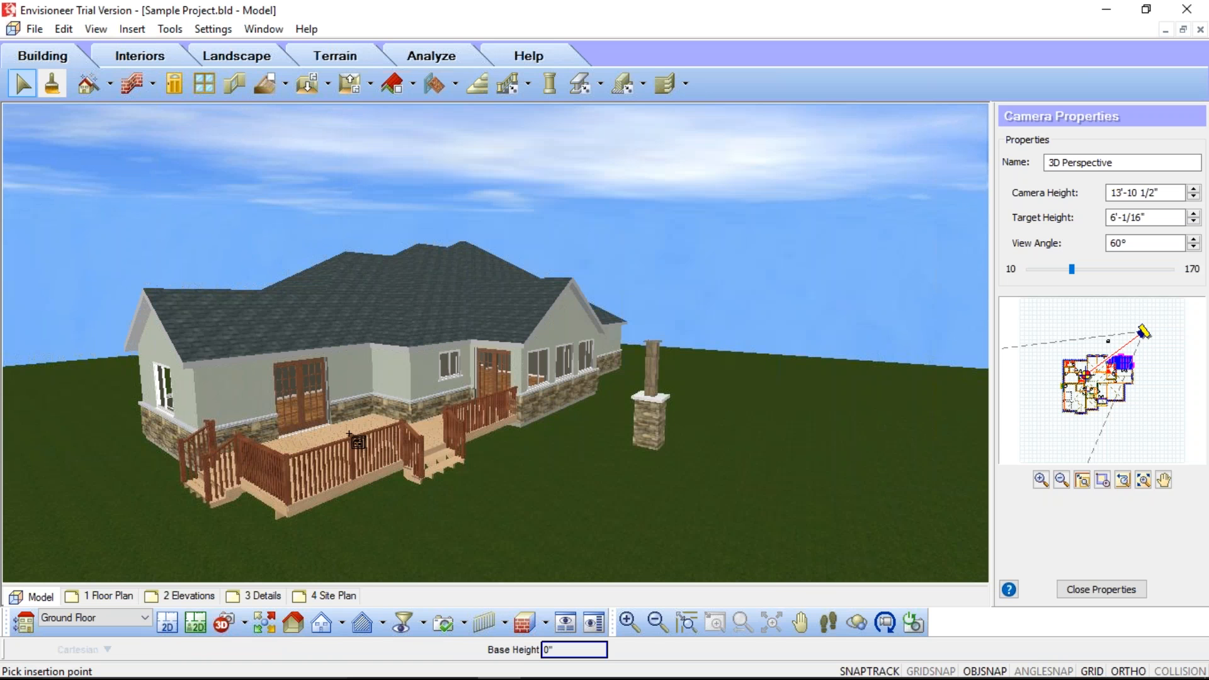
{"action": "left_click", "coordinate": [348, 434]}
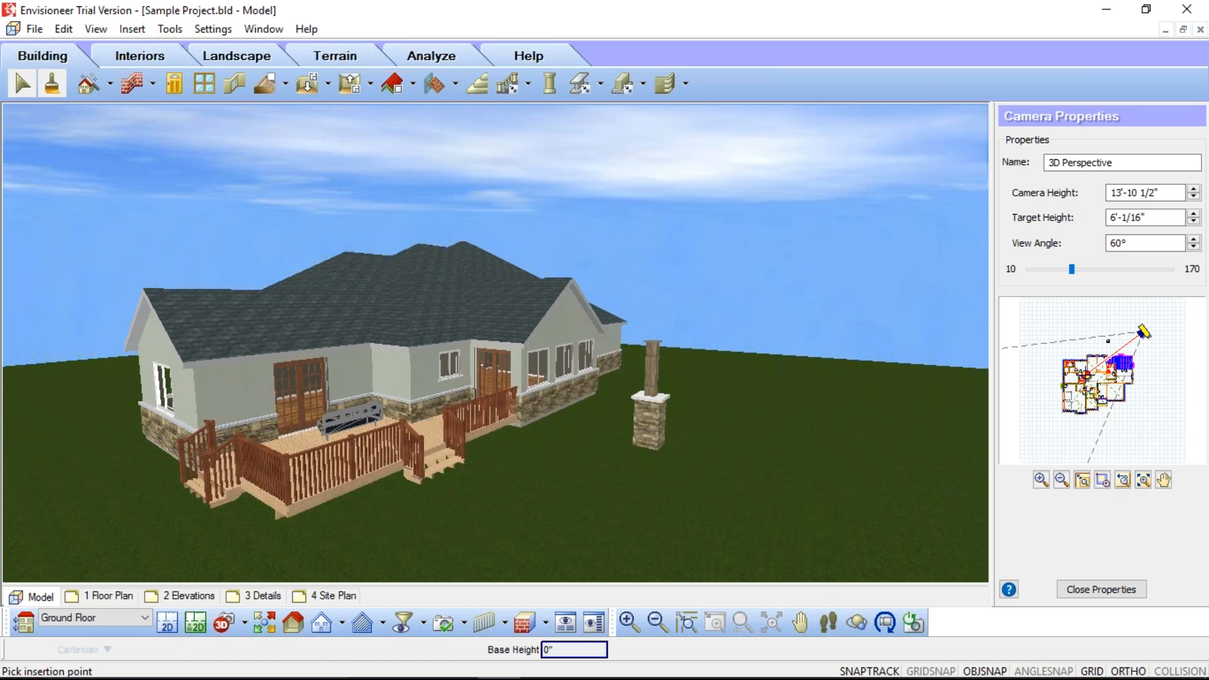
{"action": "right_click", "coordinate": [630, 490]}
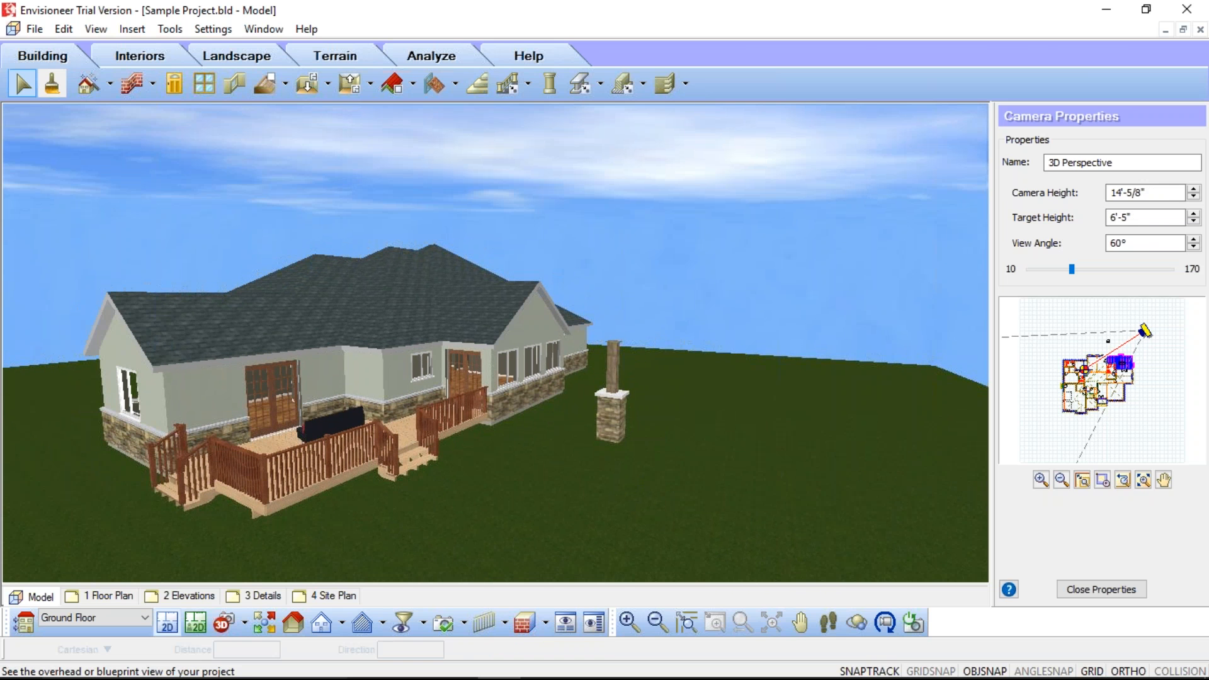
Step: Show the project in 2D plan view and examine the plan symbols of the sofa on the deck and the column
{"action": "left_click", "coordinate": [167, 622]}
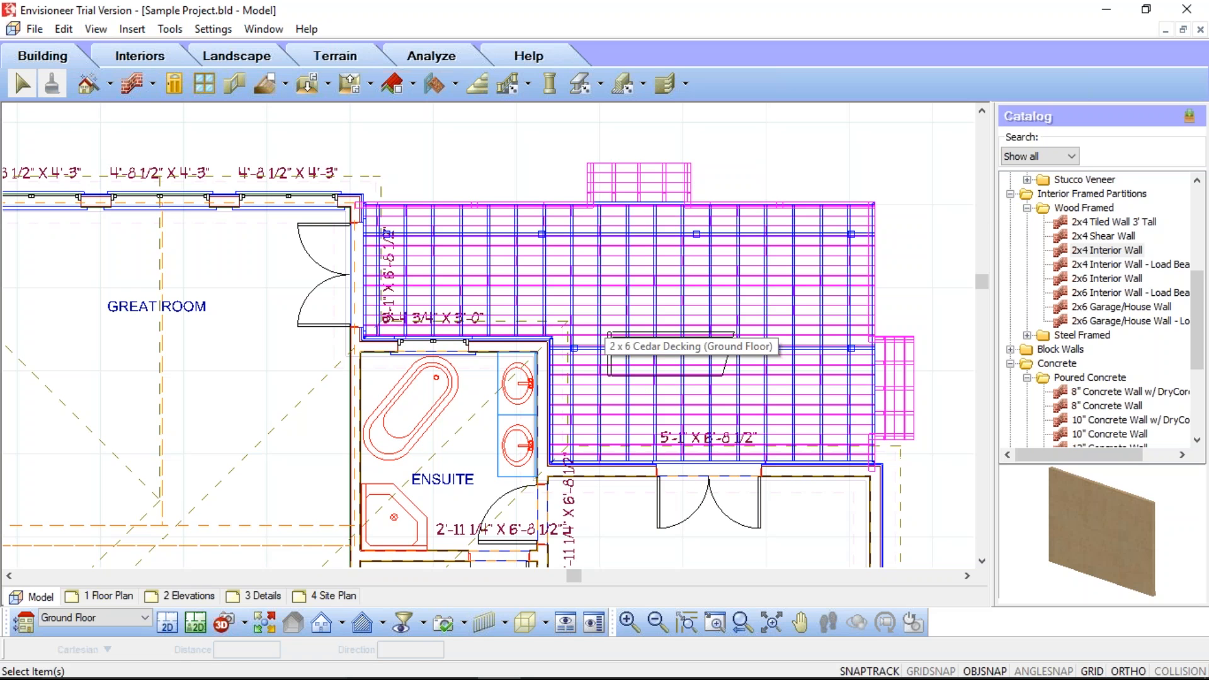
{"action": "middle_click_drag", "start_coordinate": [605, 329], "coordinate": [710, 668]}
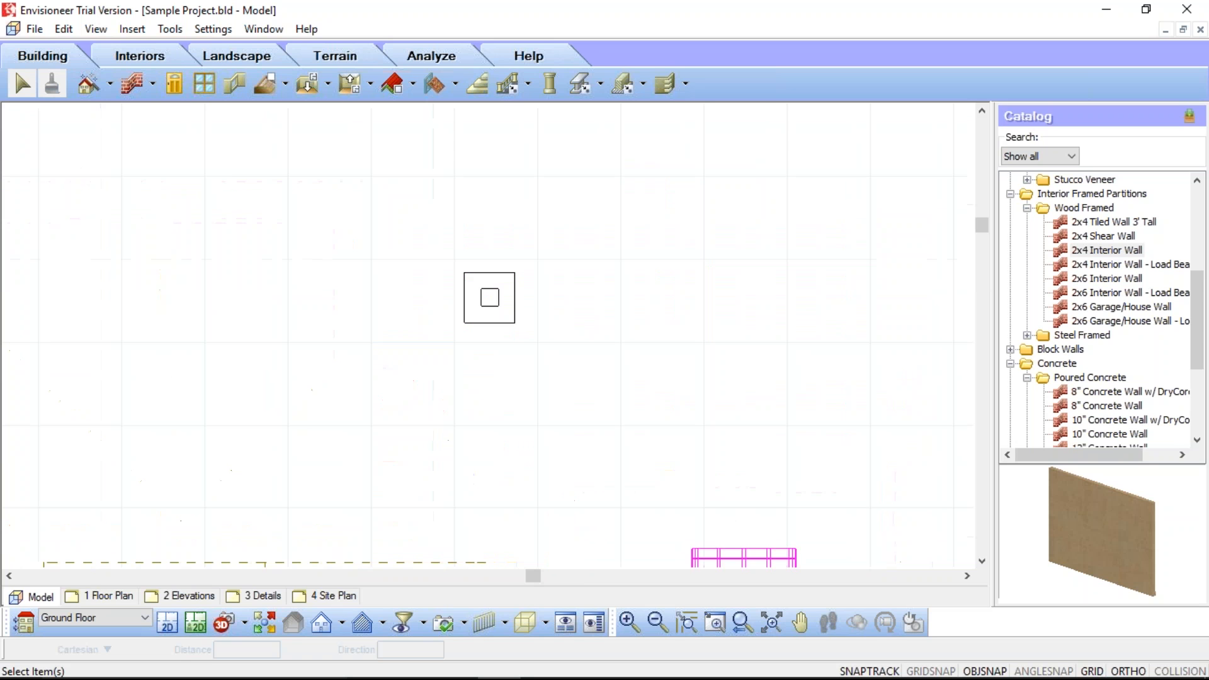
{"action": "scroll", "coordinate": [489, 281], "scroll_direction": "up", "scroll_amount": 2}
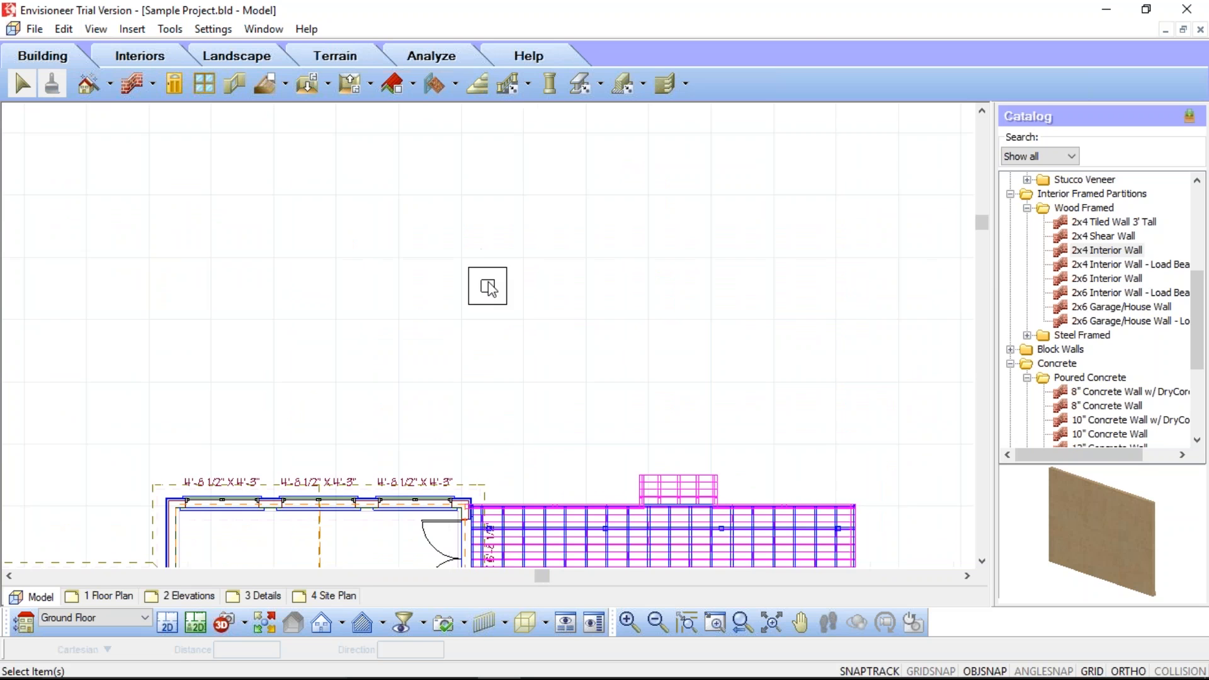
{"action": "scroll", "coordinate": [489, 288], "scroll_direction": "down", "scroll_amount": 2}
{"action": "middle_click_drag", "start_coordinate": [520, 424], "coordinate": [600, 283]}
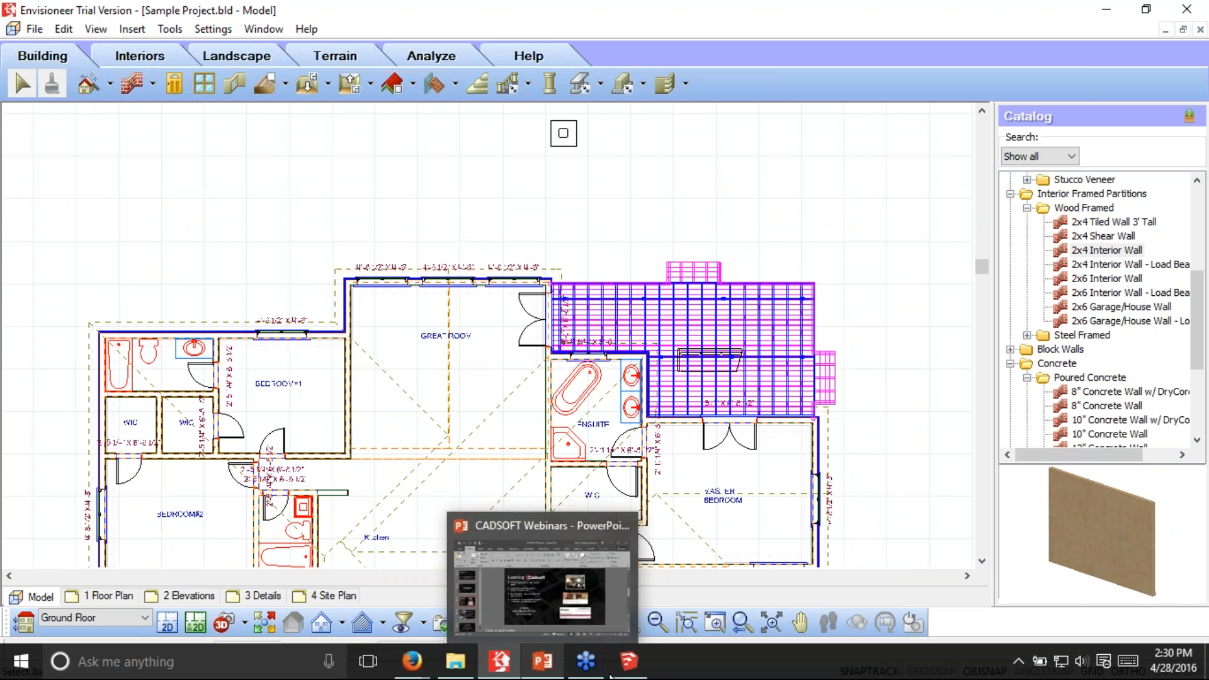
Step: Switch back to the 3D Warehouse sofa page in Firefox
{"action": "mouse_move", "coordinate": [587, 675]}
{"action": "mouse_move", "coordinate": [412, 661]}
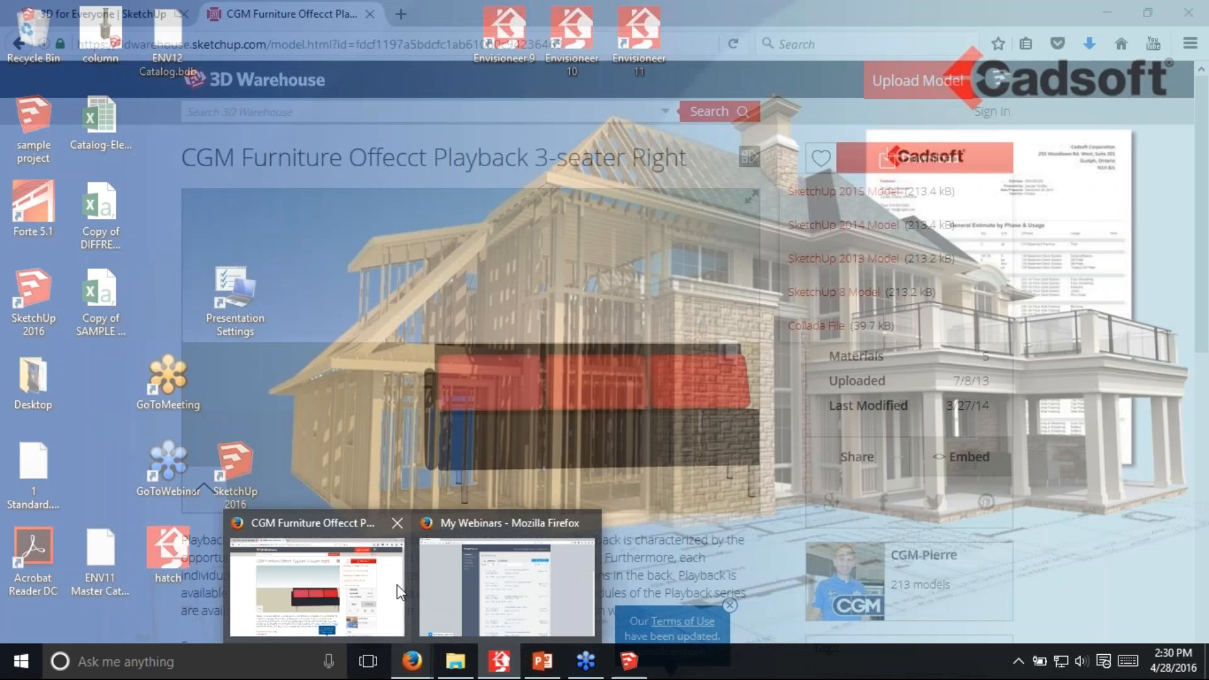
{"action": "left_click", "coordinate": [397, 584]}
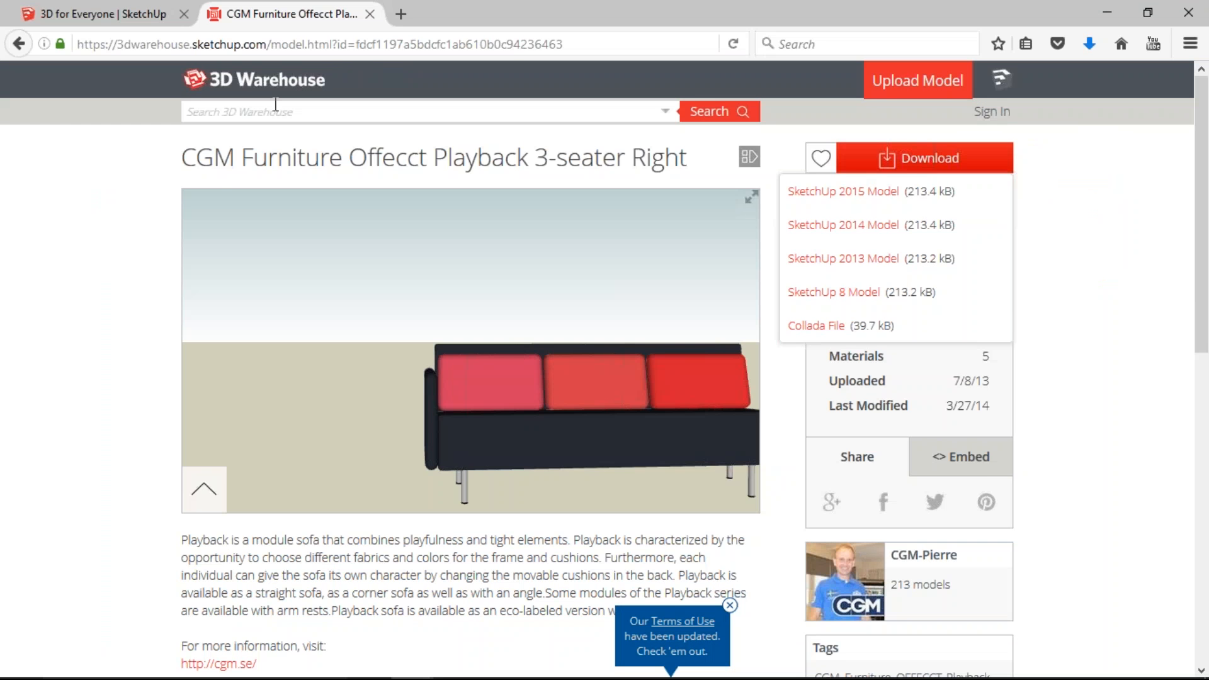
Step: Return to the sofa search results, open Purple Sofa and Bunk Bed Convertible, and download it as a SketchUp 2015 model
{"action": "key", "text": "alt+Left"}
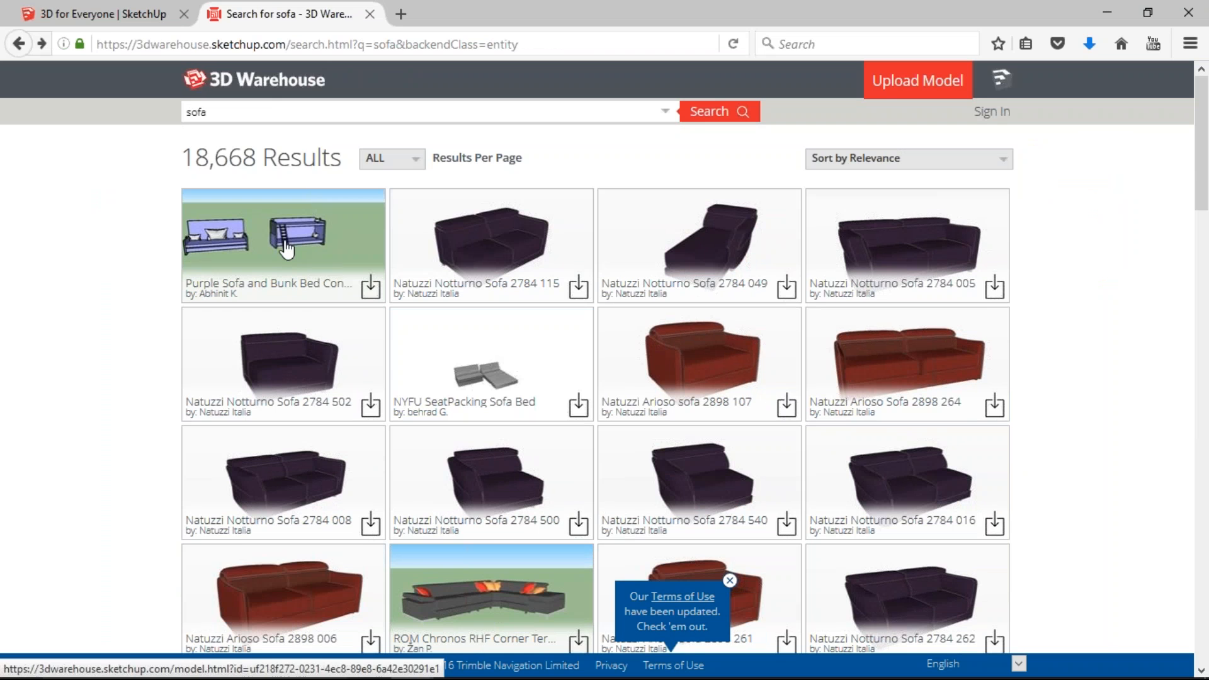
{"action": "left_click", "coordinate": [287, 250]}
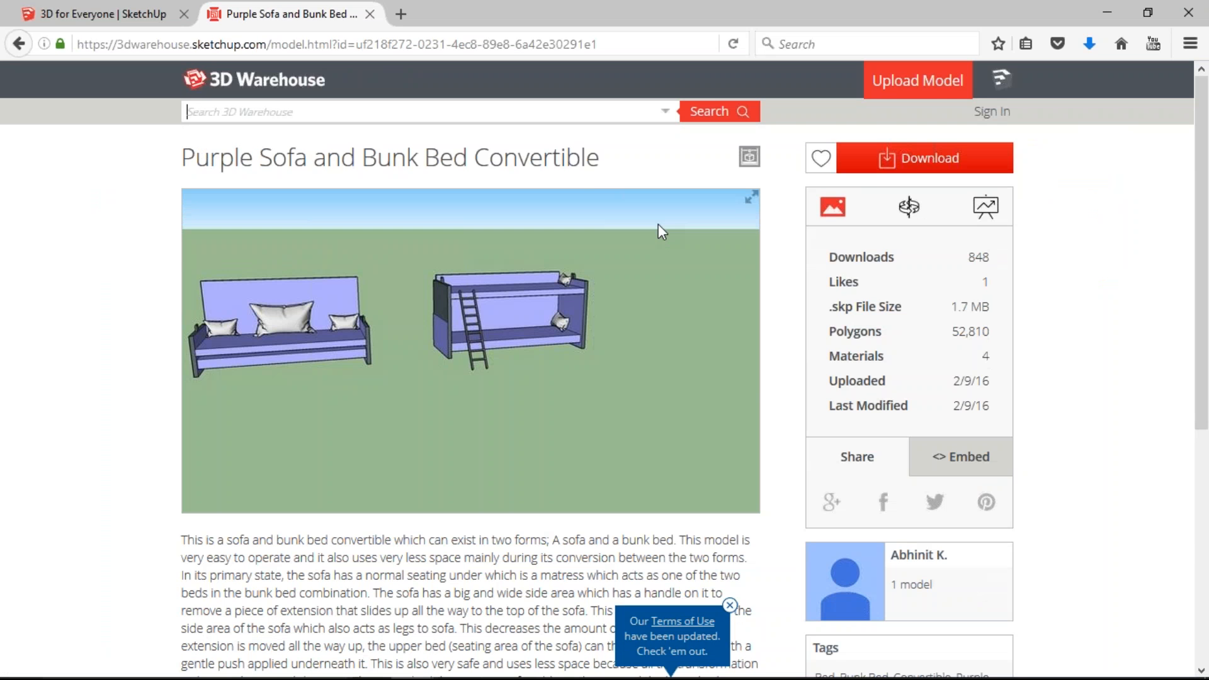
{"action": "left_click", "coordinate": [910, 162]}
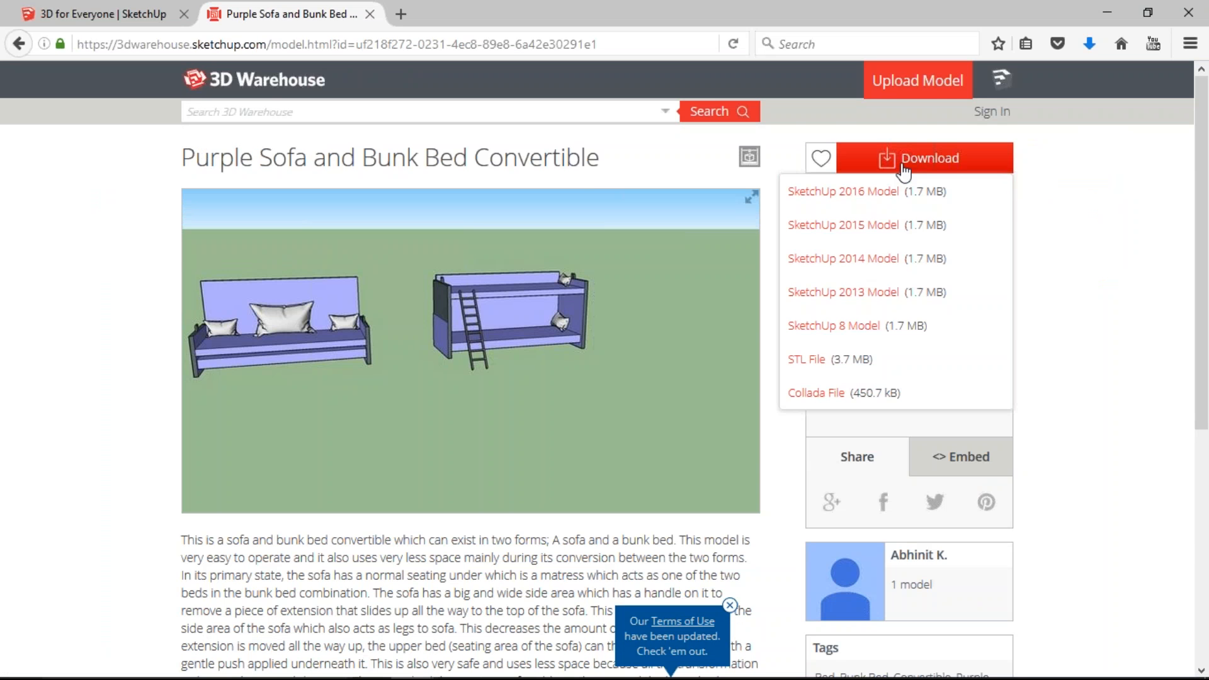
{"action": "left_click", "coordinate": [860, 227]}
{"action": "left_click", "coordinate": [994, 504]}
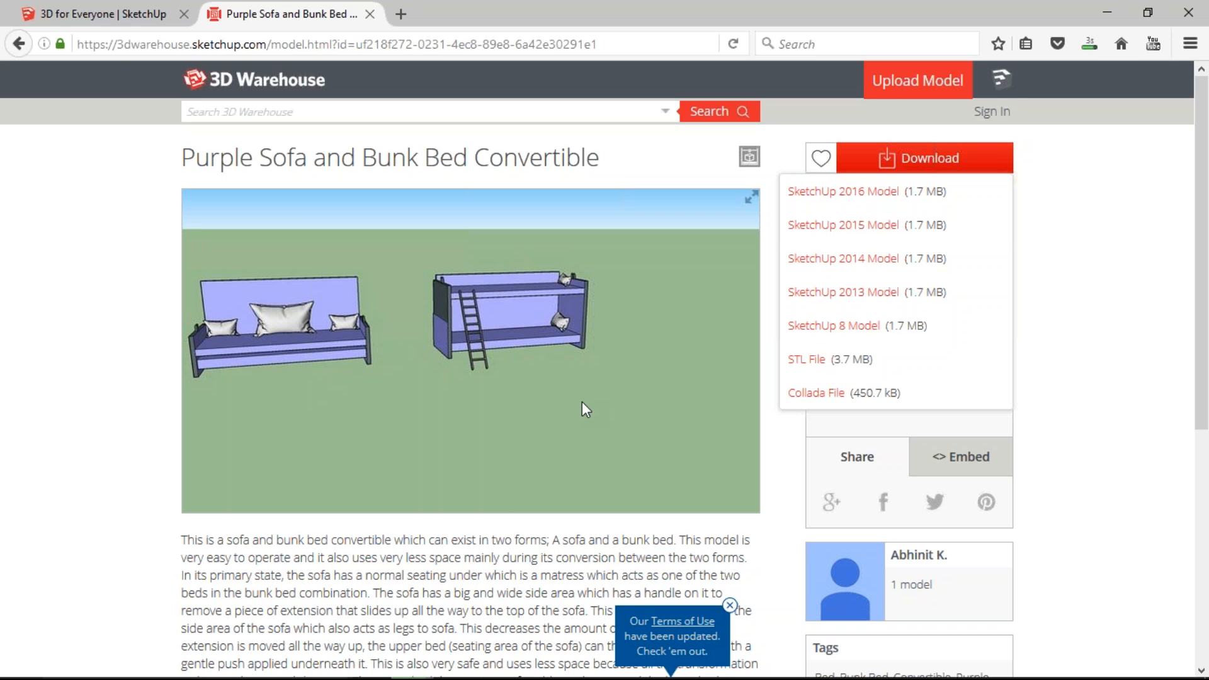
{"action": "left_click", "coordinate": [1117, 249]}
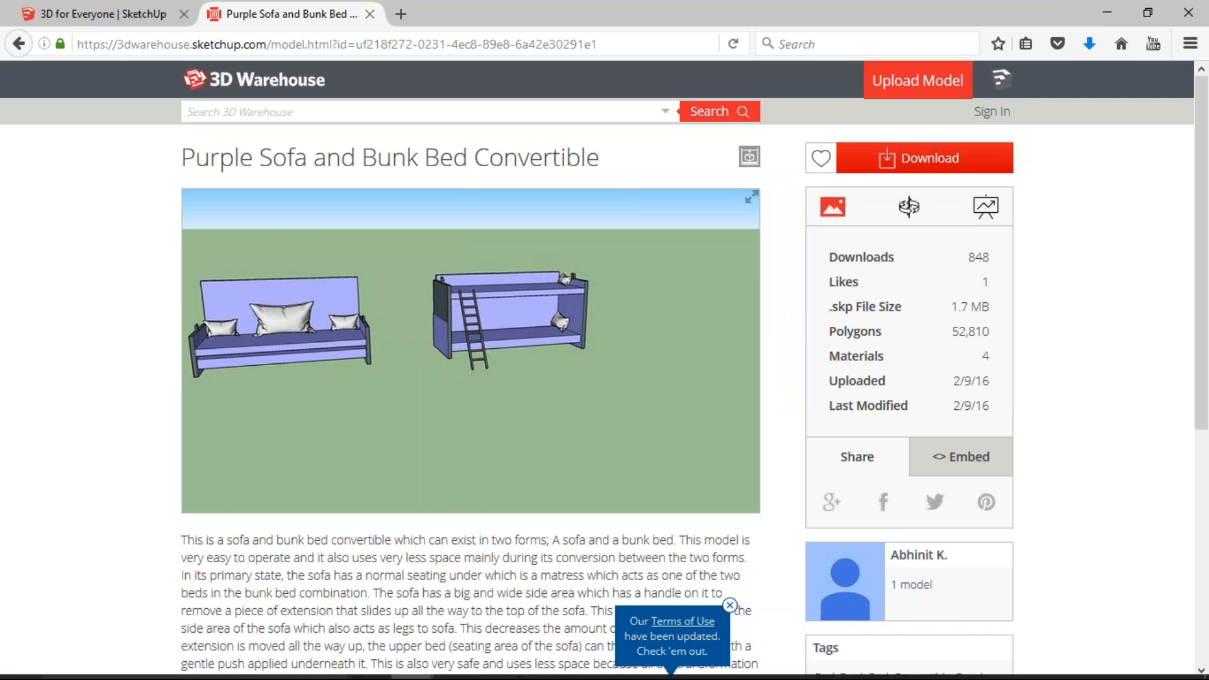
Step: Switch to SketchUp and open the Couch+and+bunk+bed+convertible model from the Downloads folder, accepting the file version notice
{"action": "left_click", "coordinate": [632, 664]}
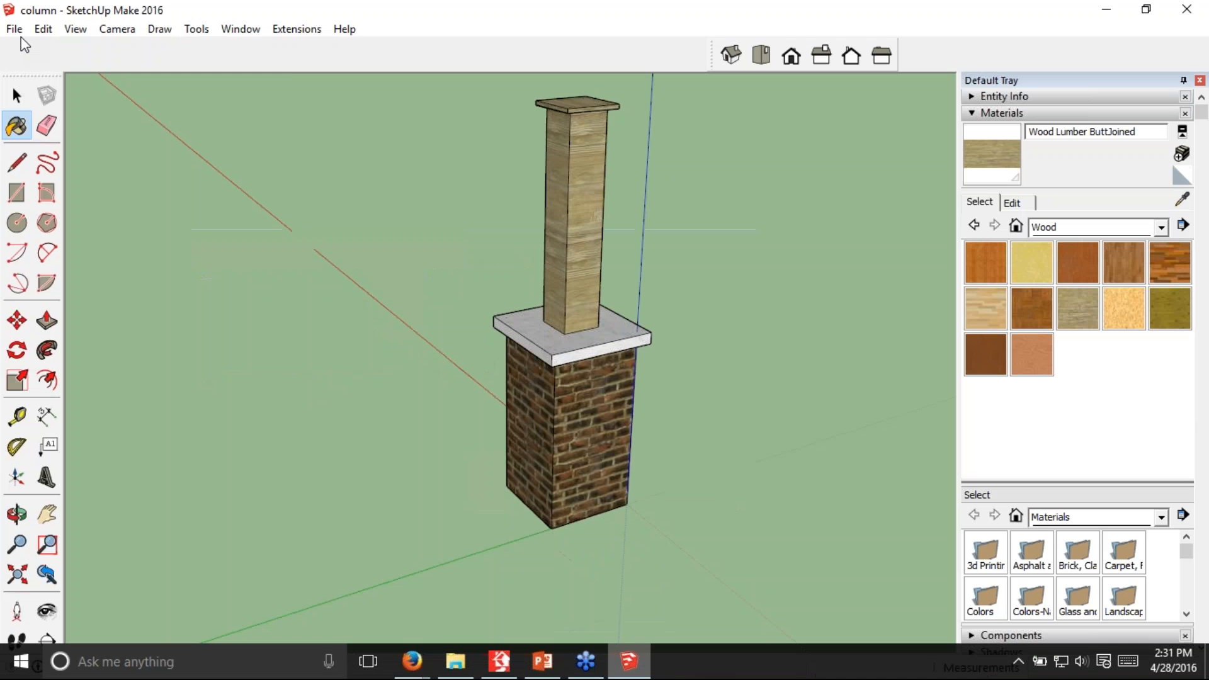
{"action": "left_click", "coordinate": [14, 29]}
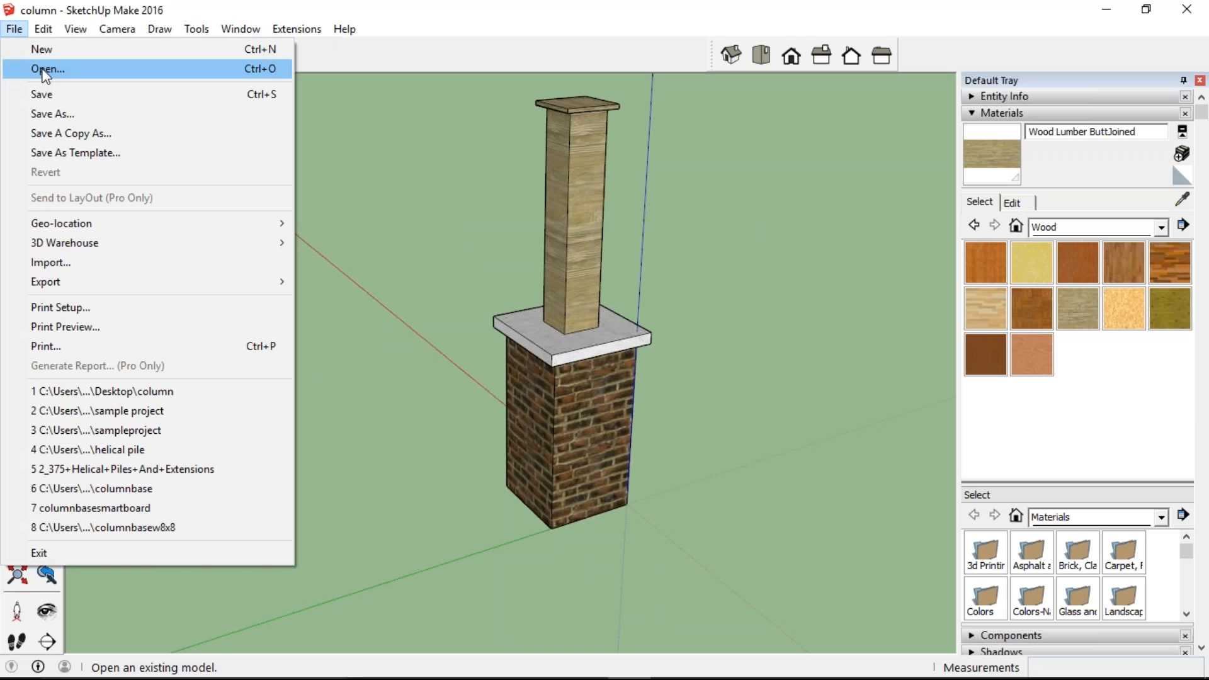
{"action": "left_click", "coordinate": [46, 71]}
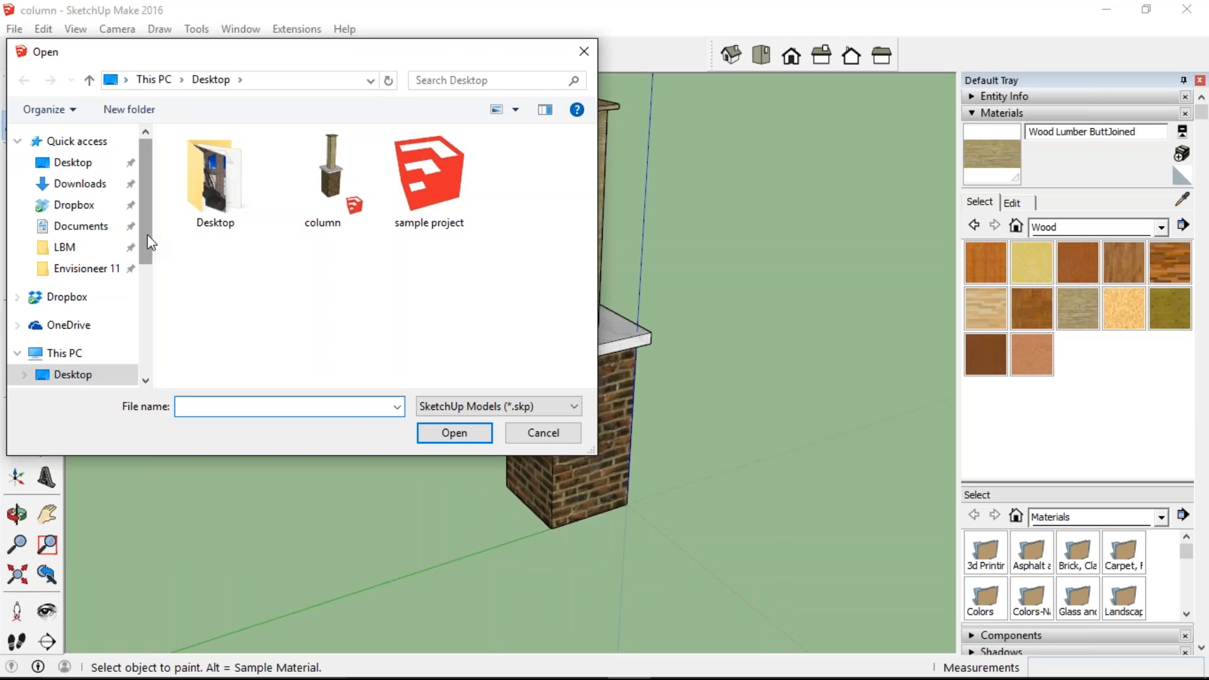
{"action": "left_click", "coordinate": [80, 183]}
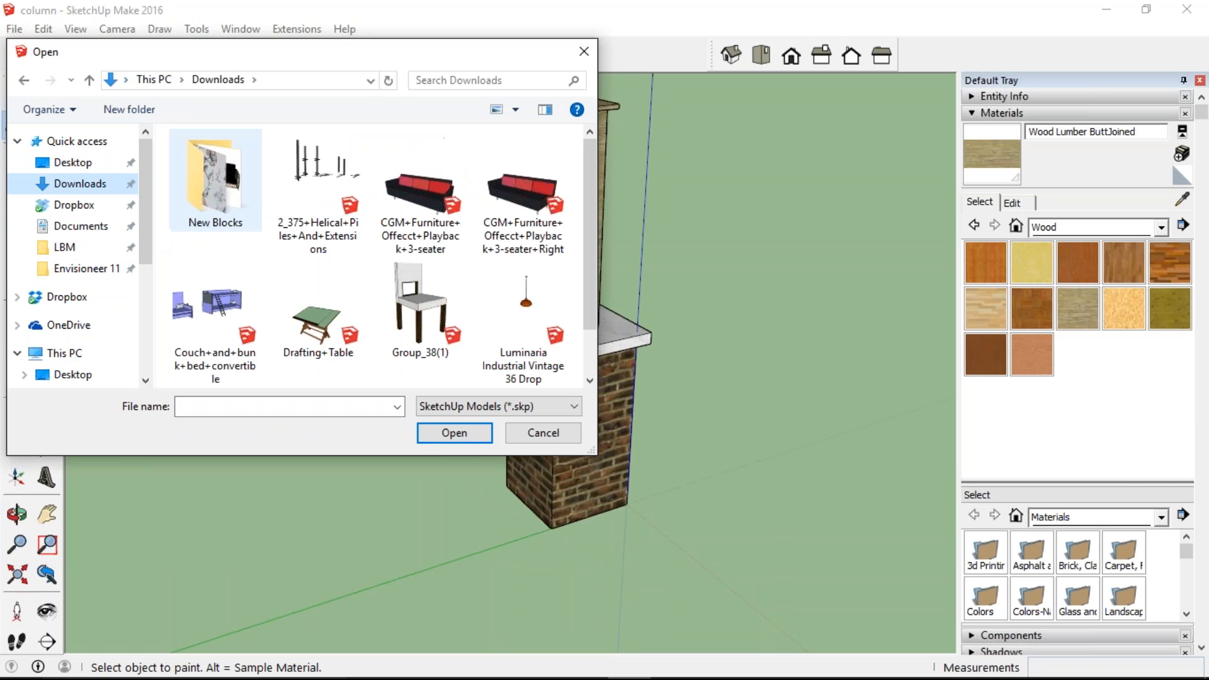
{"action": "left_click", "coordinate": [229, 315]}
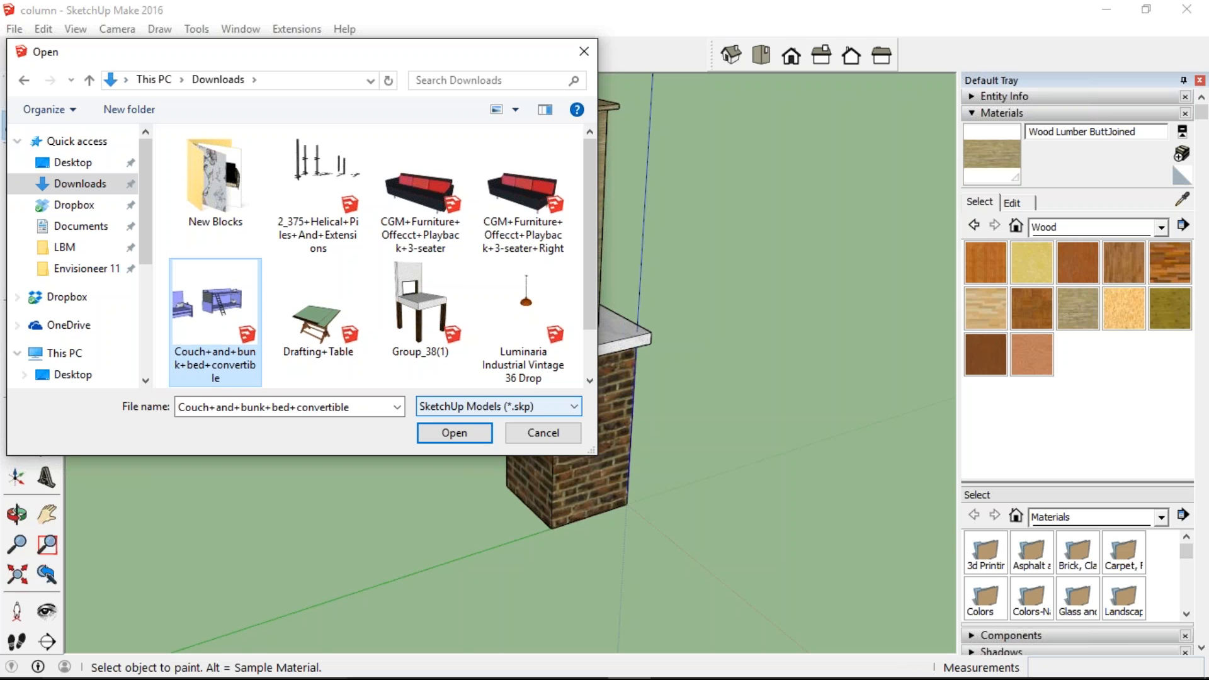
{"action": "key", "text": "Return"}
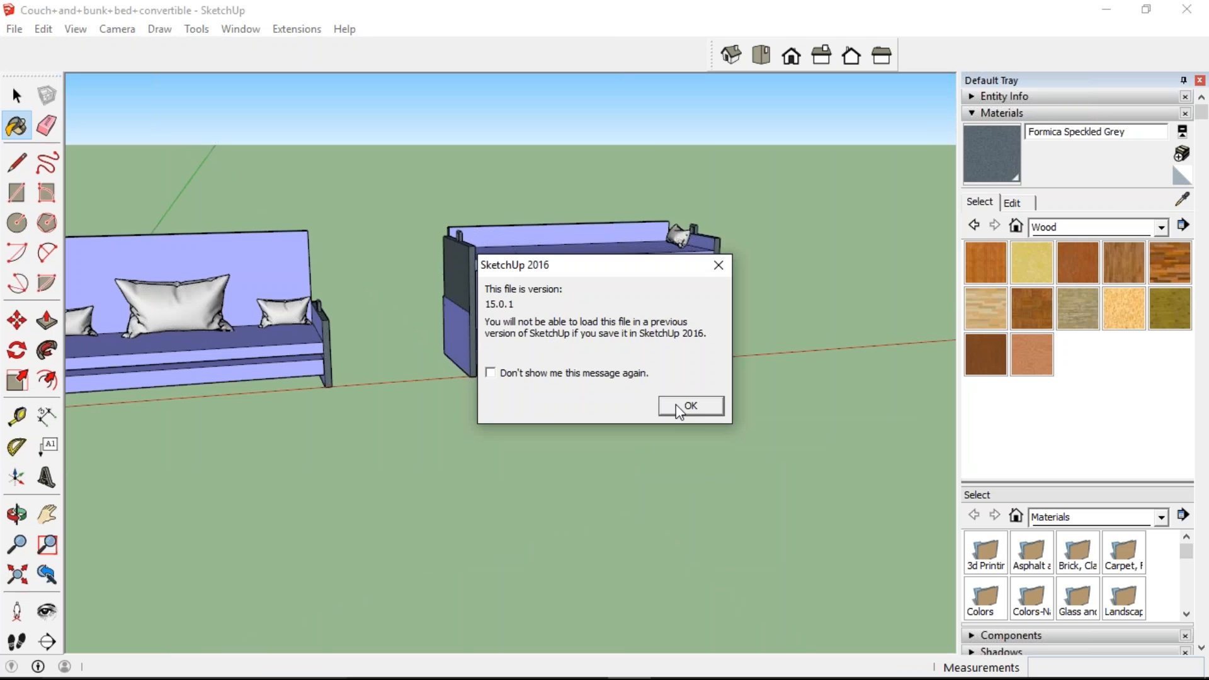
{"action": "left_click", "coordinate": [680, 408]}
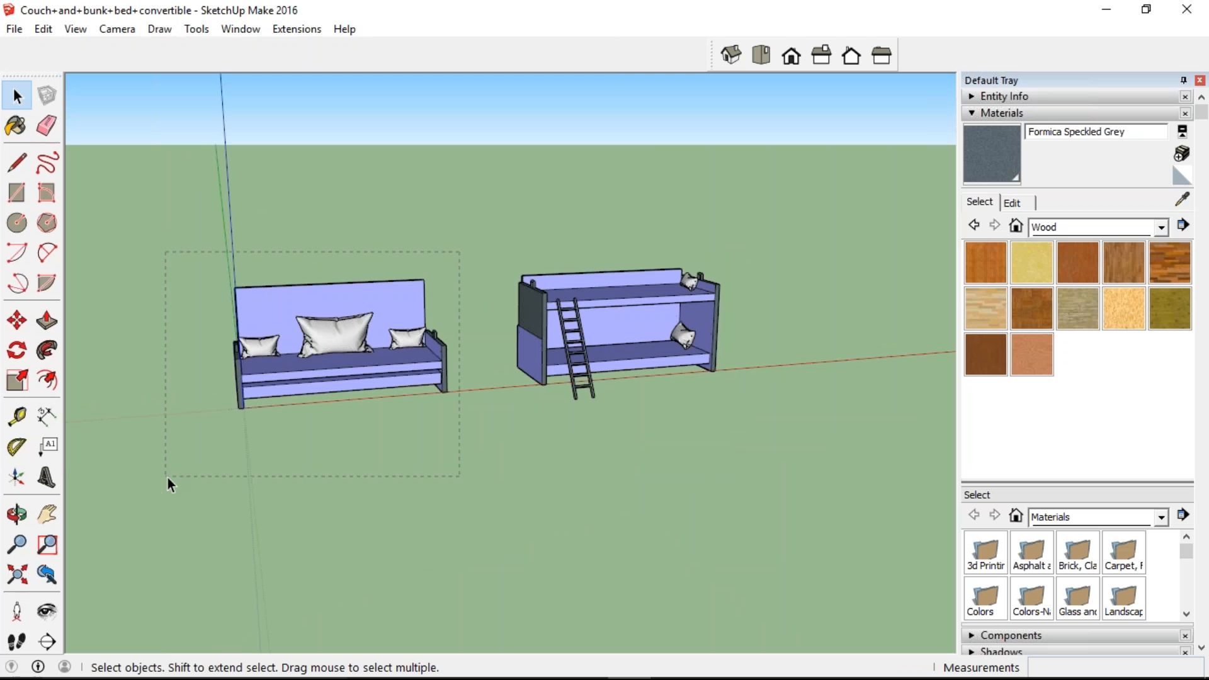
Step: Delete the whole sofa with its pillows and the two pillows lying on the bunk bed, keeping the bed and ladder
{"action": "left_click_drag", "start_coordinate": [168, 477], "coordinate": [168, 478]}
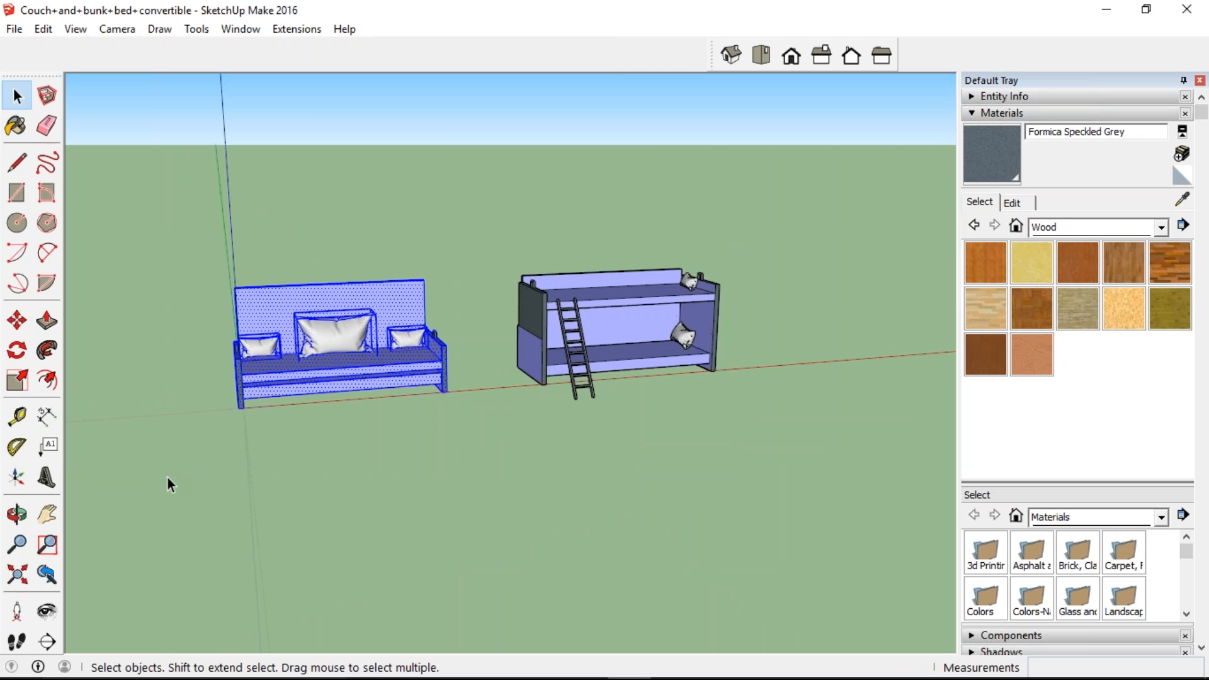
{"action": "key", "text": "Delete"}
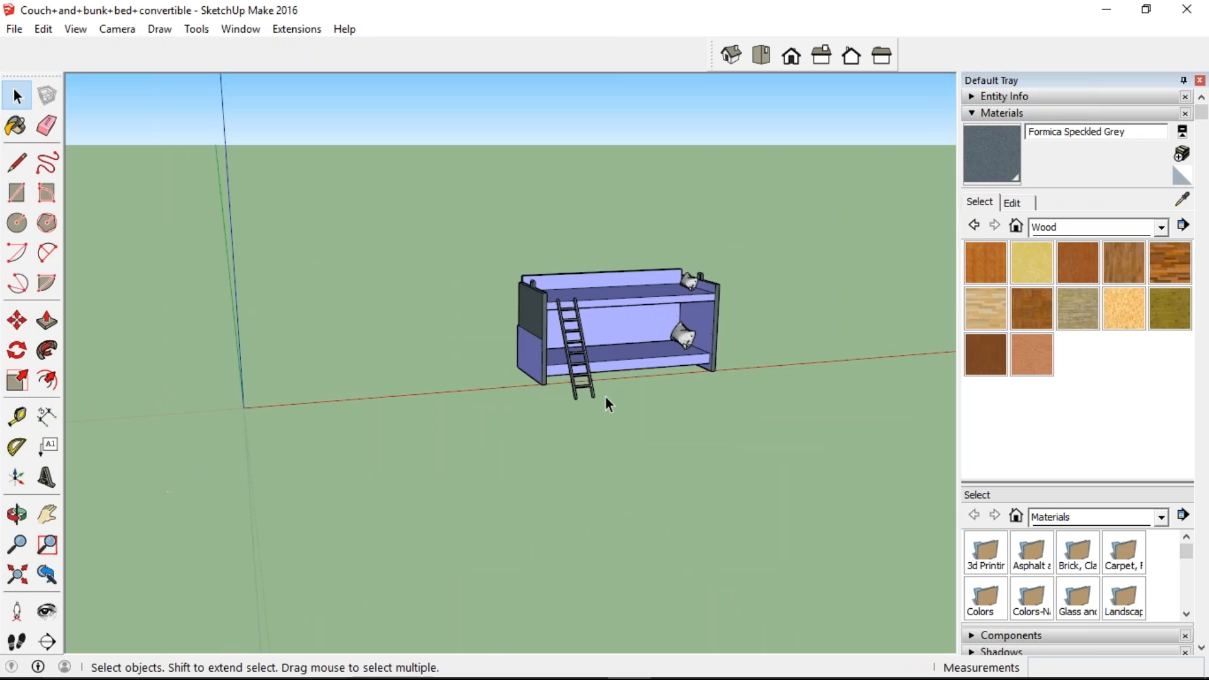
{"action": "scroll", "coordinate": [823, 282], "scroll_direction": "up", "scroll_amount": 2}
{"action": "scroll", "coordinate": [554, 349], "scroll_direction": "up", "scroll_amount": 2}
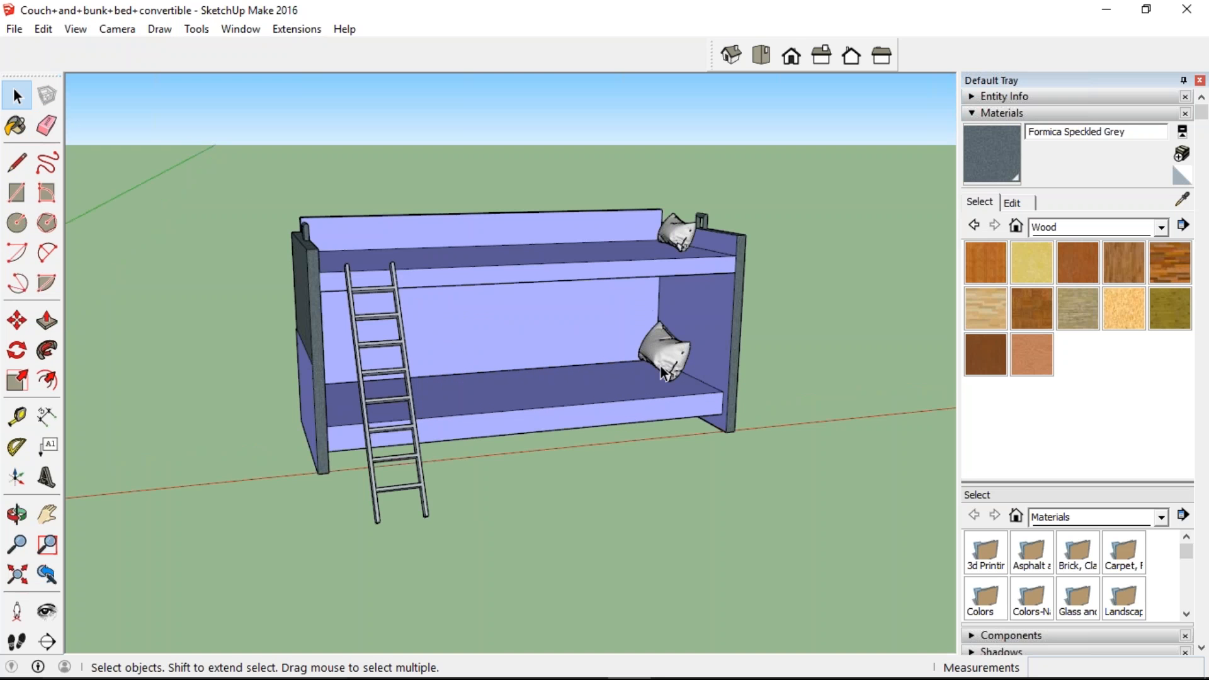
{"action": "left_click", "coordinate": [664, 373]}
{"action": "key", "text": "Delete"}
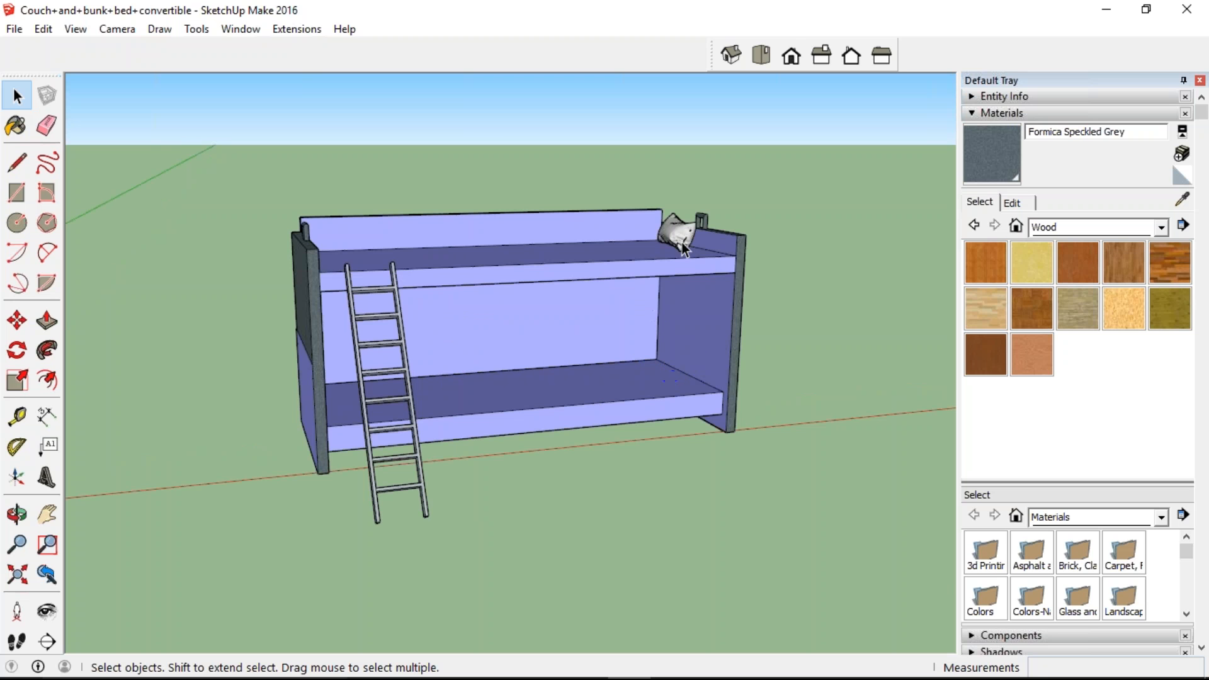
{"action": "left_click", "coordinate": [681, 243]}
{"action": "key", "text": "Delete"}
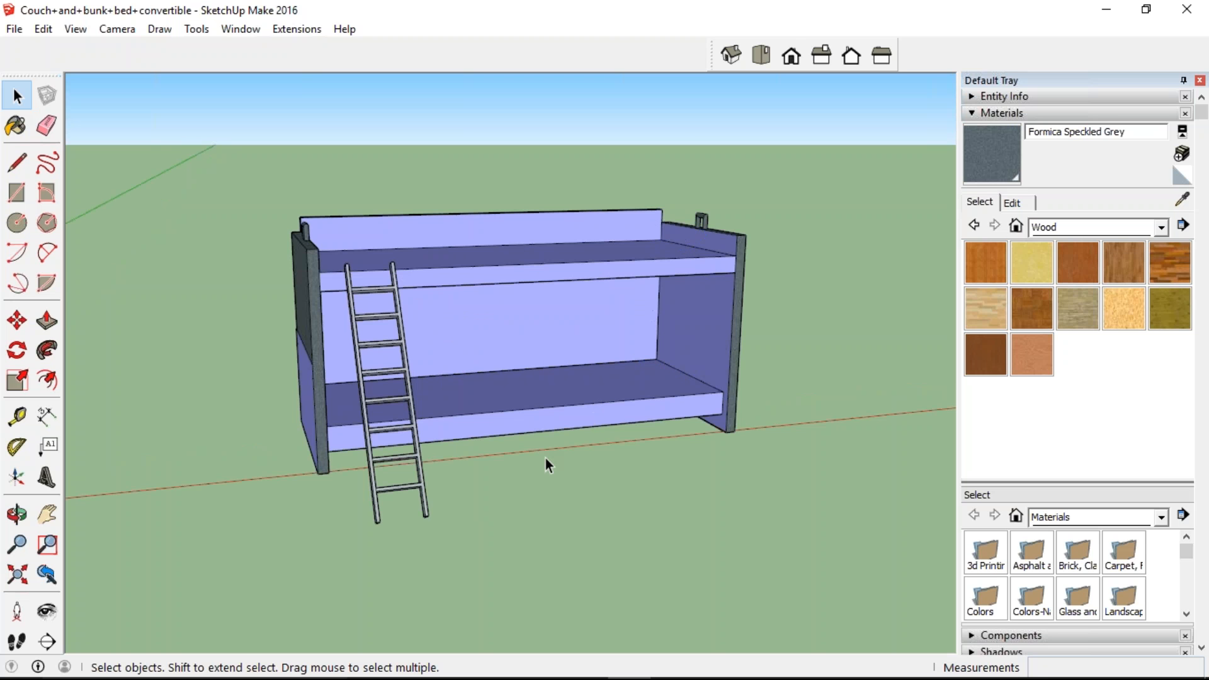
Step: Move the ladder about 5' 5" along the red axis to the other end of the bunk bed and deselect it
{"action": "left_click", "coordinate": [410, 401]}
{"action": "left_click", "coordinate": [410, 402]}
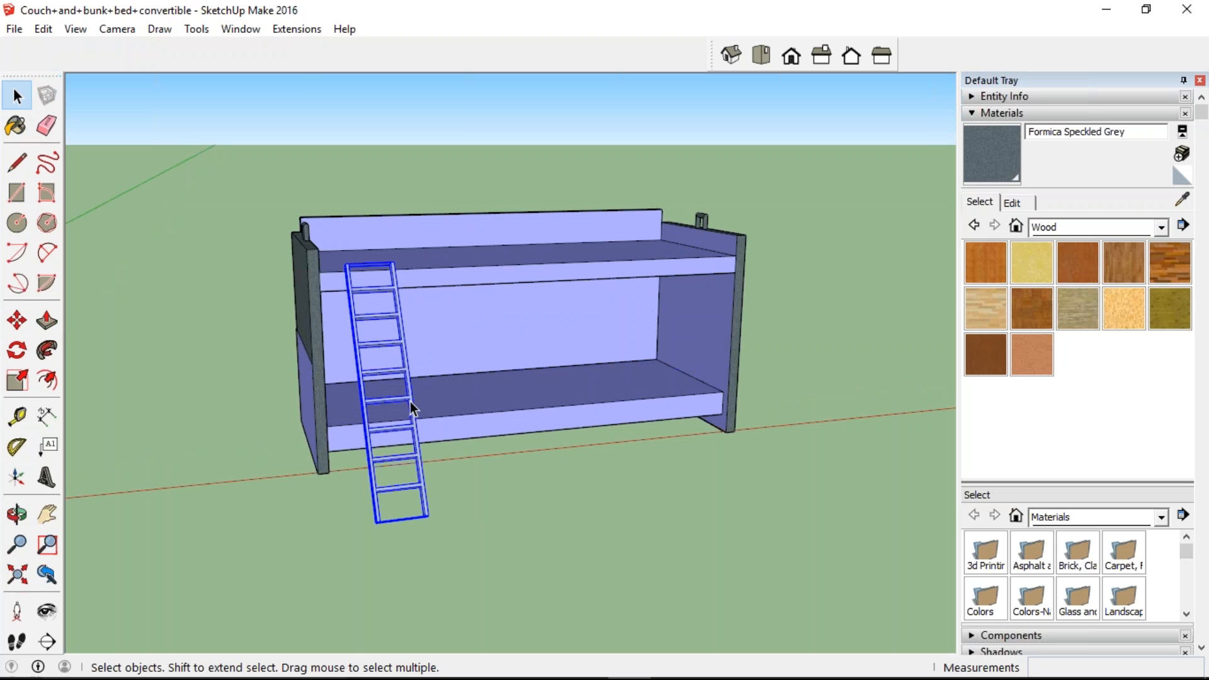
{"action": "left_click", "coordinate": [477, 482]}
{"action": "left_click", "coordinate": [397, 453]}
{"action": "key", "text": "m"}
{"action": "left_click", "coordinate": [17, 322]}
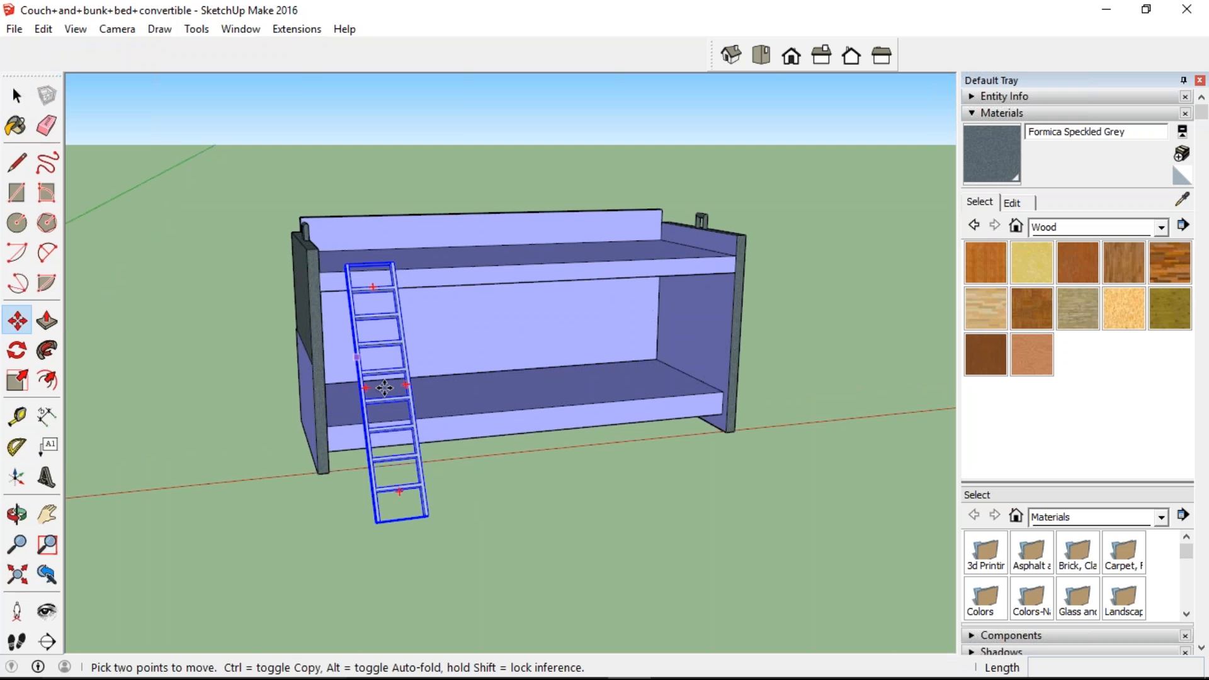
{"action": "left_click", "coordinate": [384, 387]}
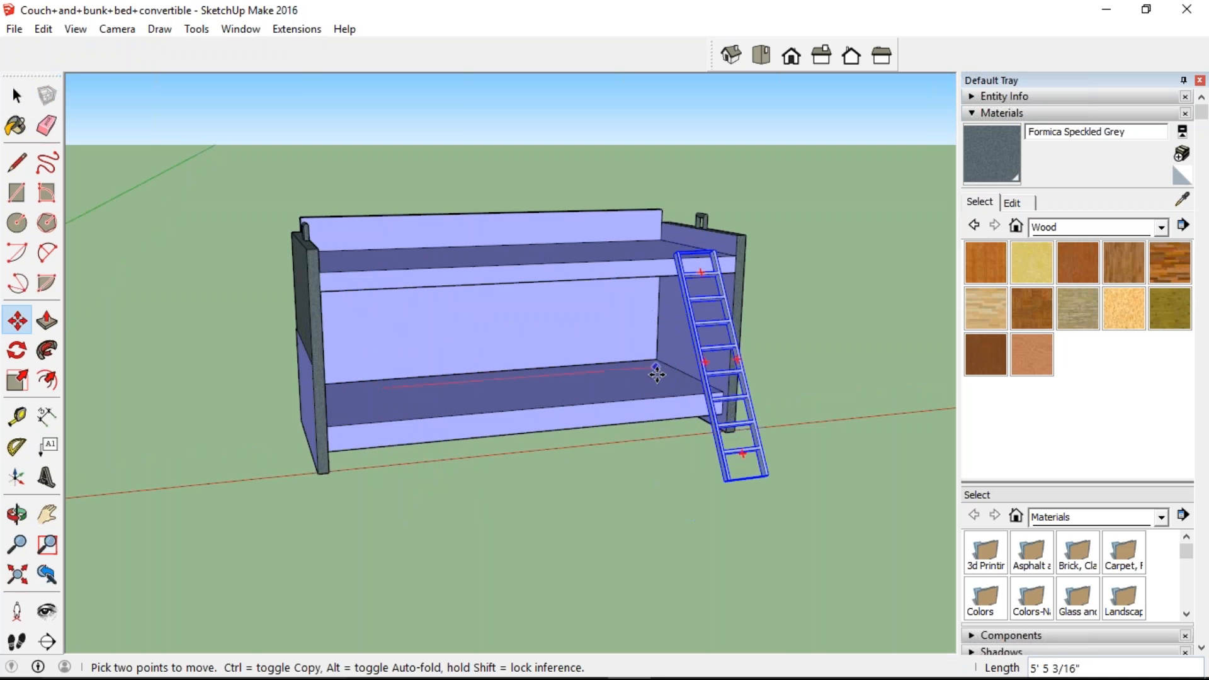
{"action": "left_click", "coordinate": [657, 374]}
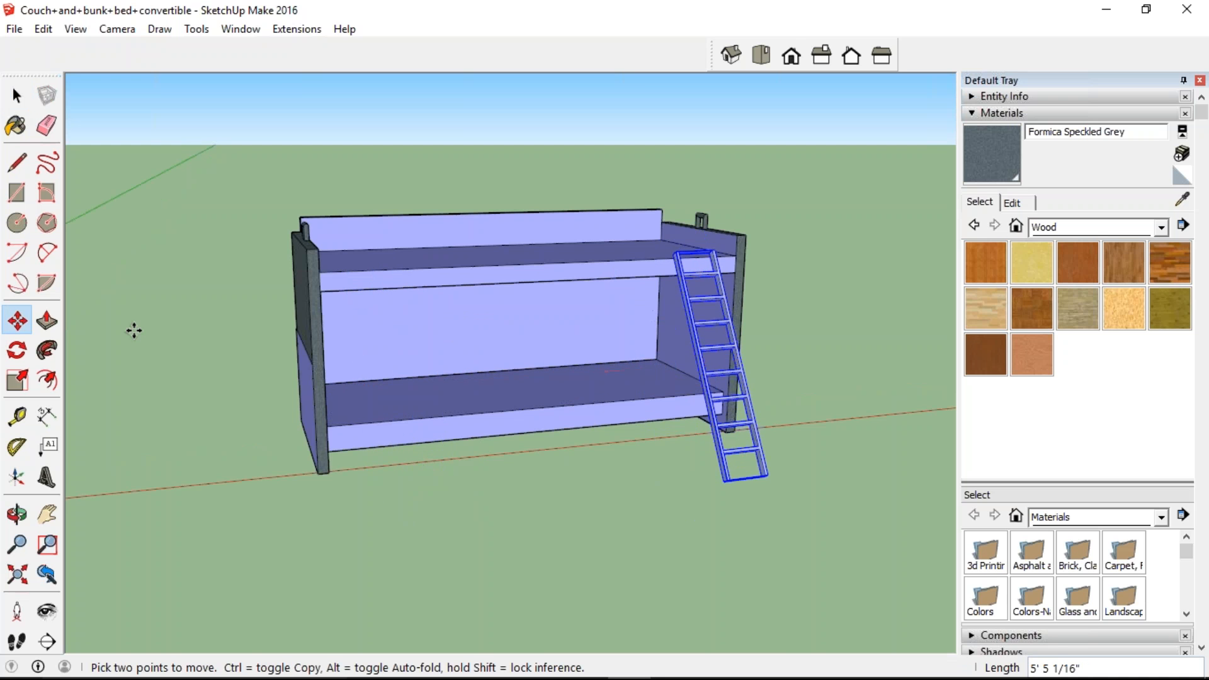
{"action": "key", "text": "ctrl+t"}
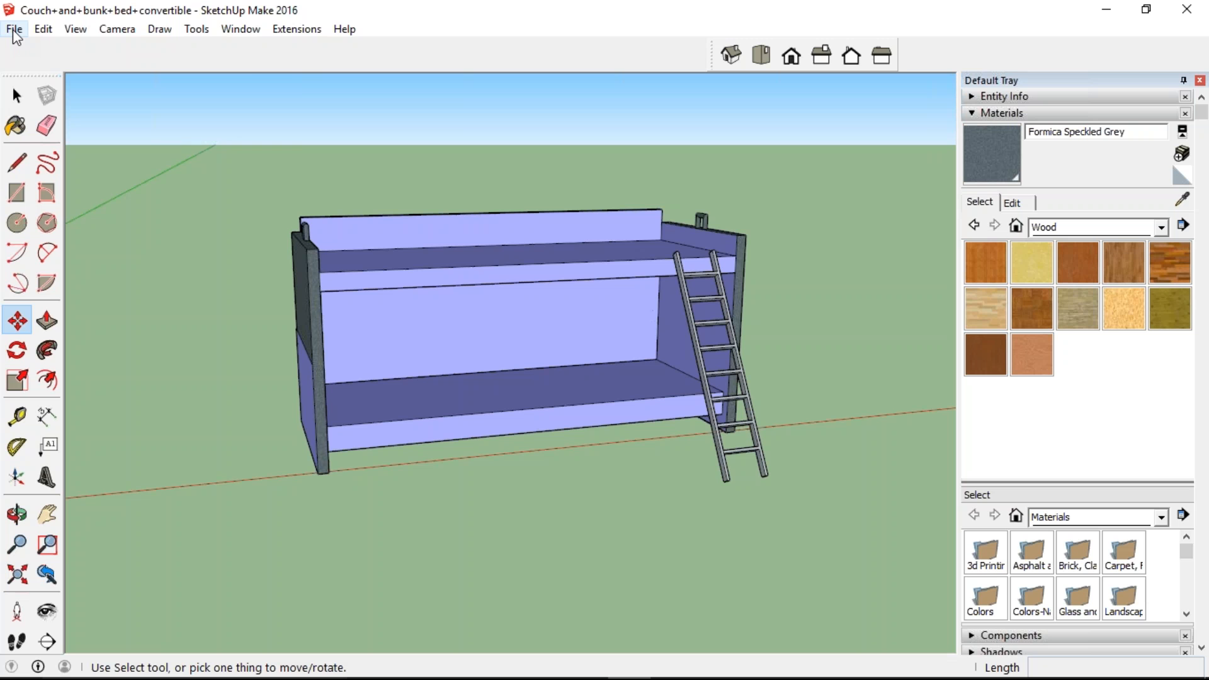
Step: Save the edited bunk bed model in SketchUp Version 2015 format under the same name in Downloads, replacing the existing file
{"action": "left_click", "coordinate": [14, 31]}
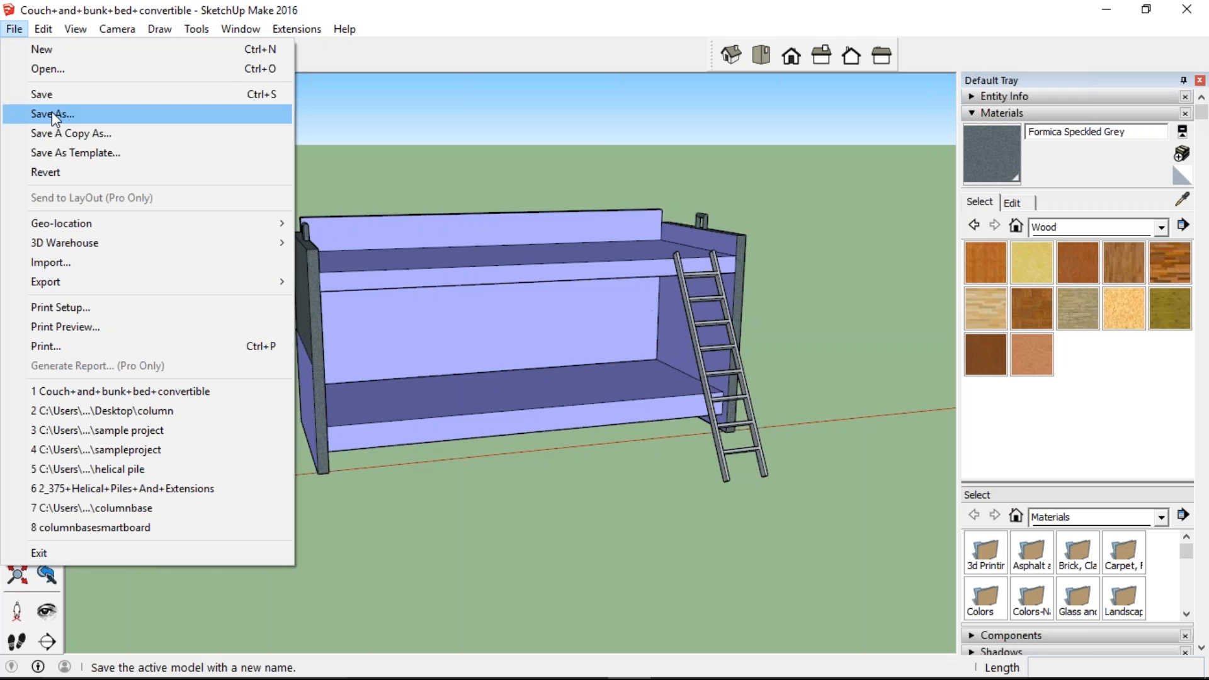
{"action": "left_click", "coordinate": [51, 113]}
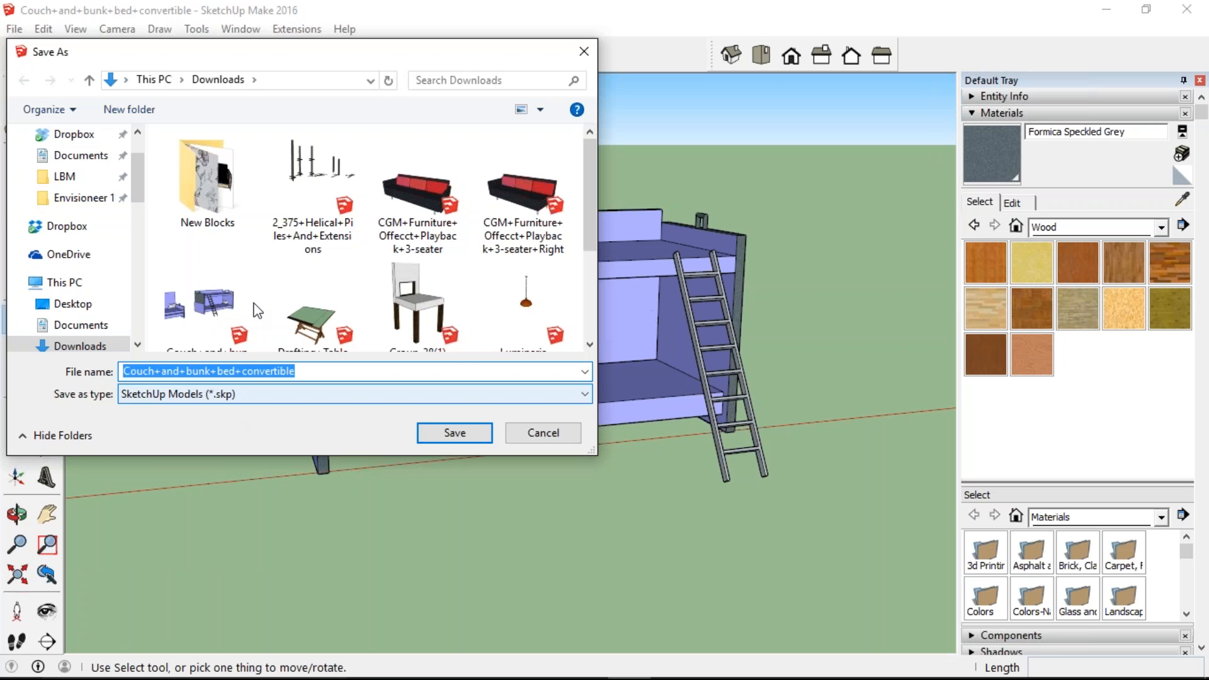
{"action": "left_click", "coordinate": [252, 394]}
{"action": "left_click", "coordinate": [252, 419]}
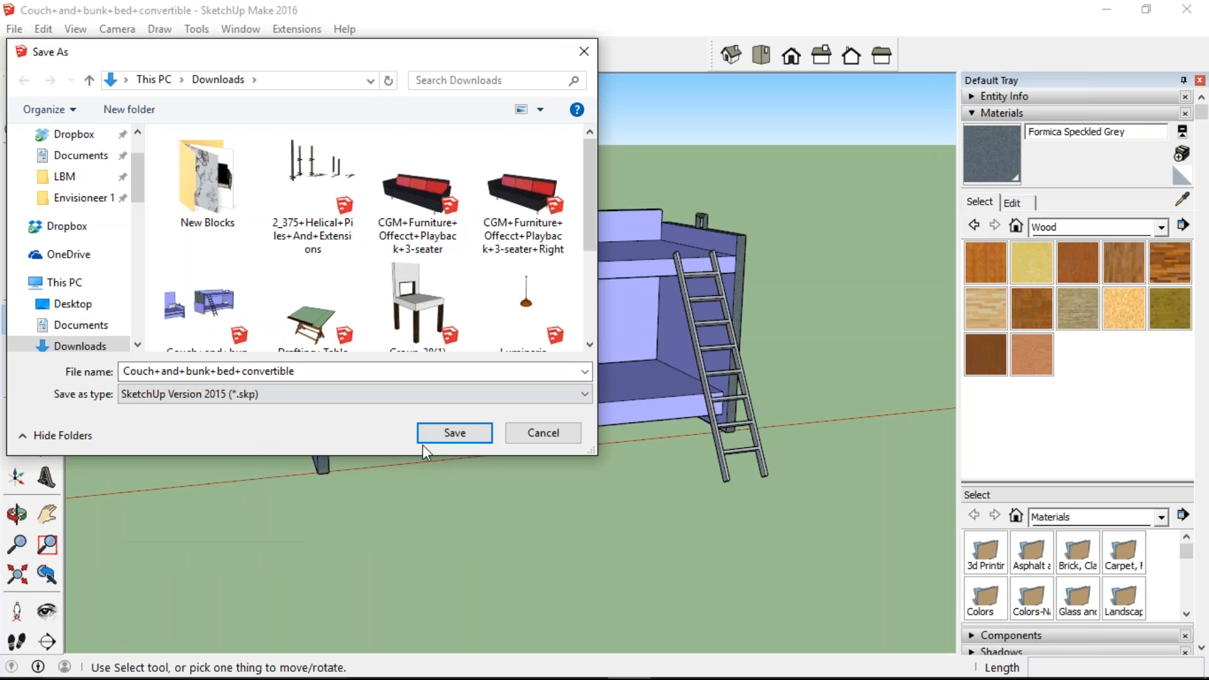
{"action": "left_click", "coordinate": [455, 434]}
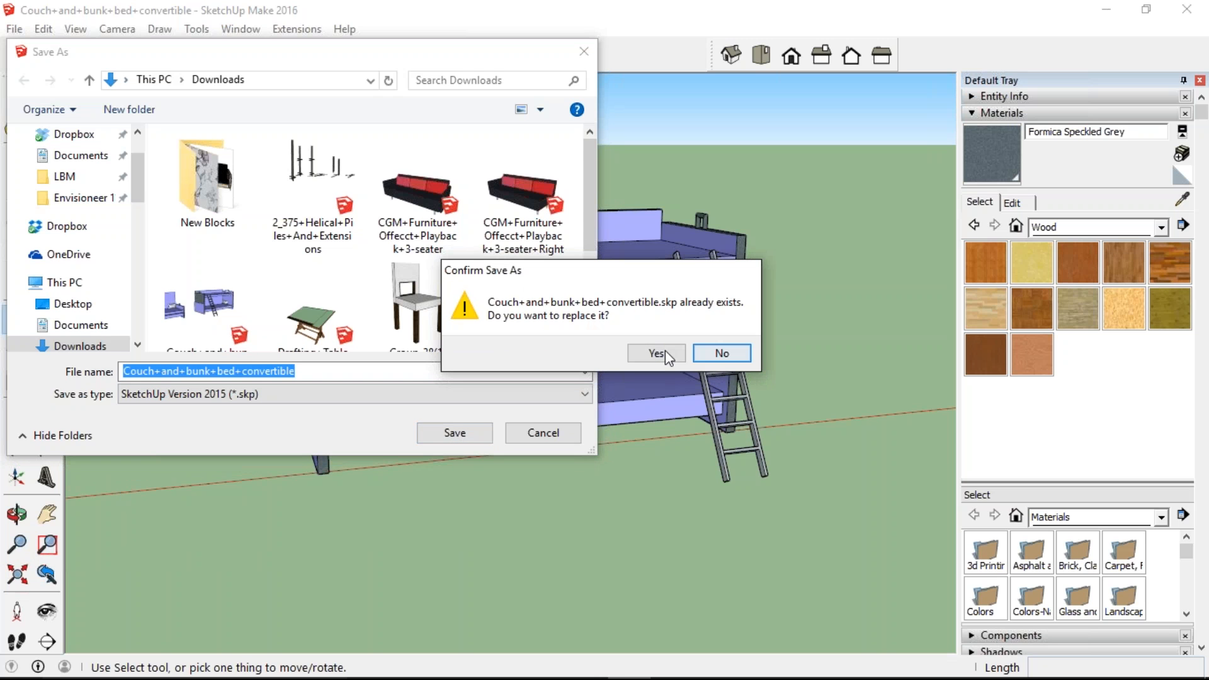
{"action": "left_click", "coordinate": [657, 353]}
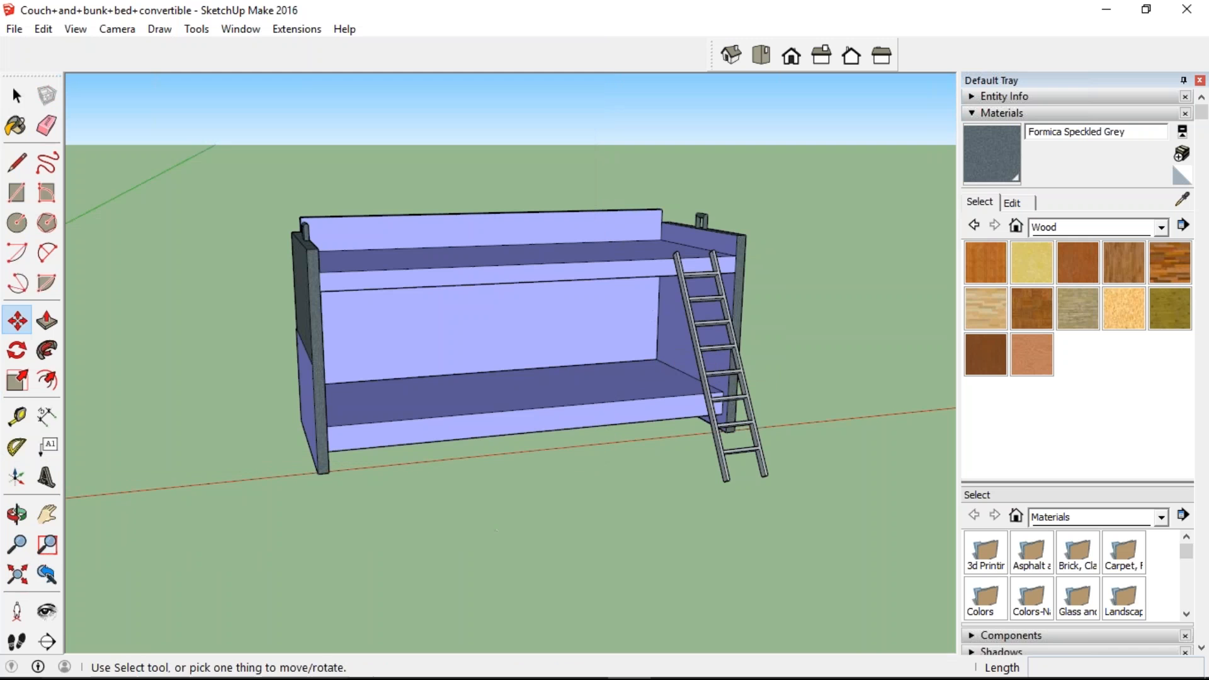
Step: Switch to Envisioneer and select Pendant Light 1 among the pendant lights in the interior lighting catalog
{"action": "mouse_move", "coordinate": [589, 674]}
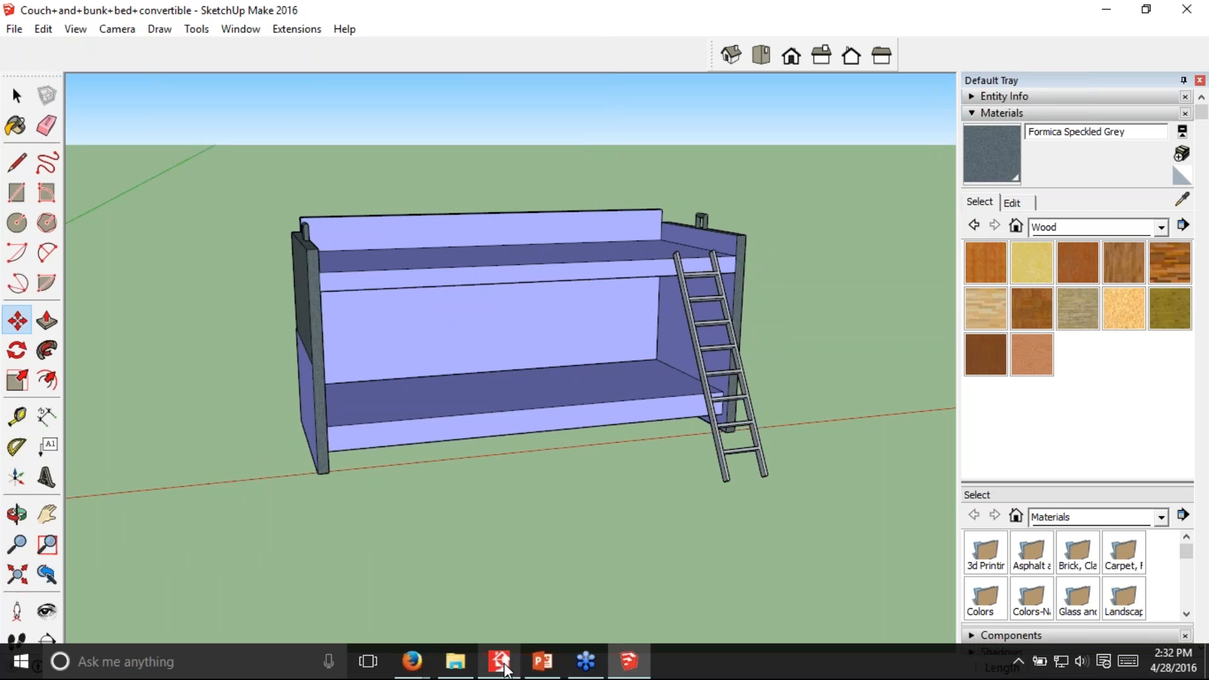
{"action": "mouse_move", "coordinate": [504, 669]}
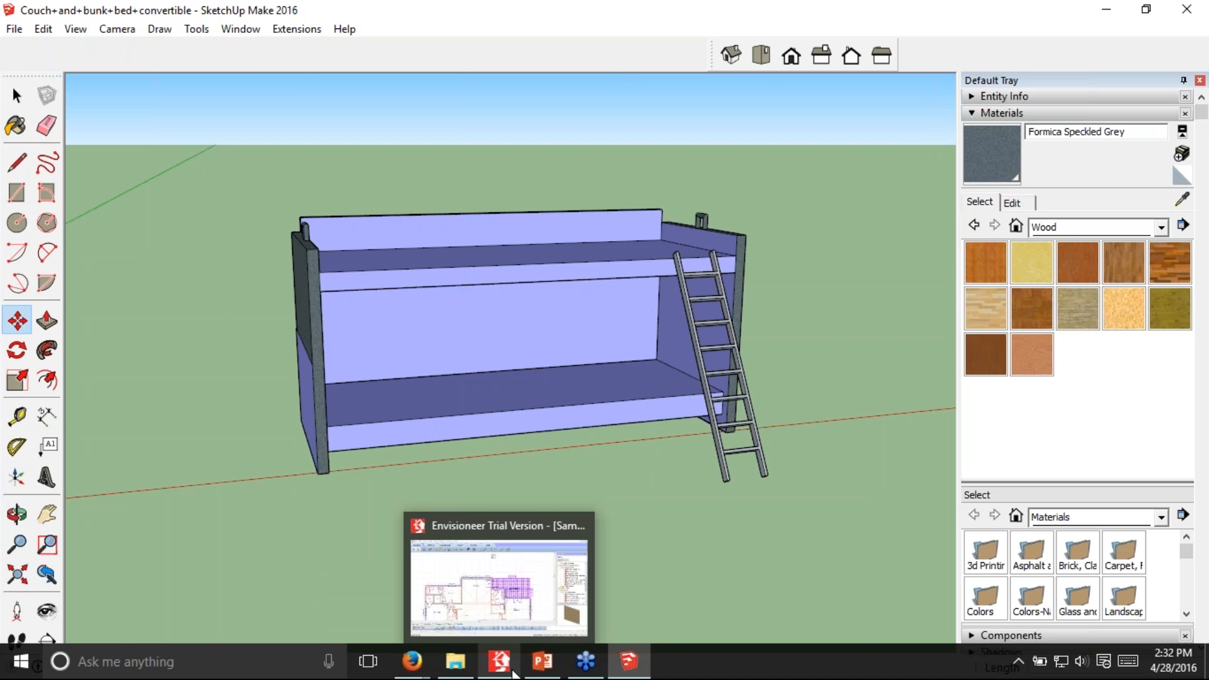
{"action": "mouse_move", "coordinate": [418, 673]}
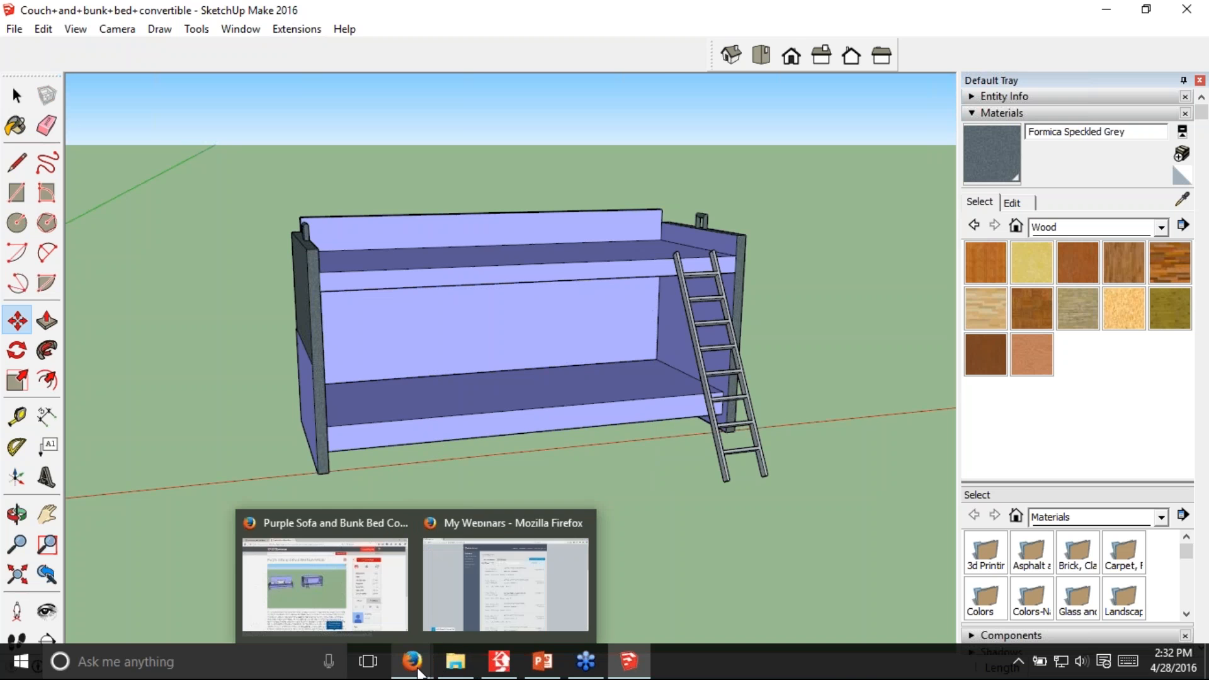
{"action": "left_click", "coordinate": [500, 661]}
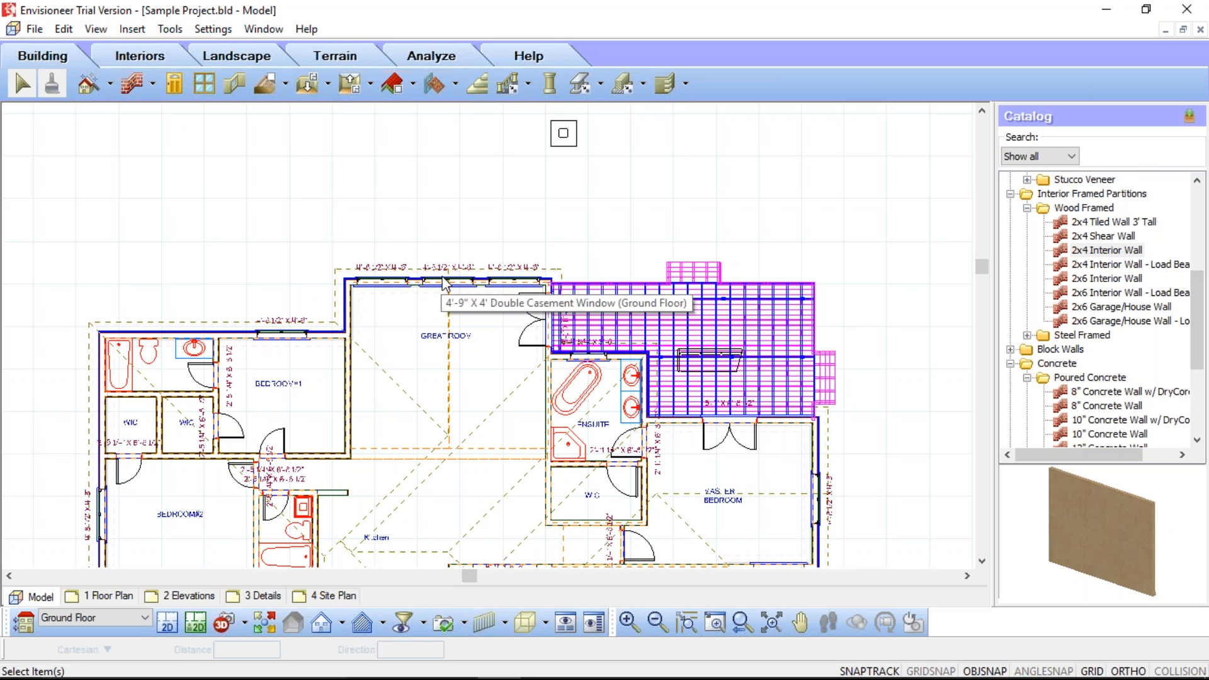
{"action": "left_click", "coordinate": [141, 58]}
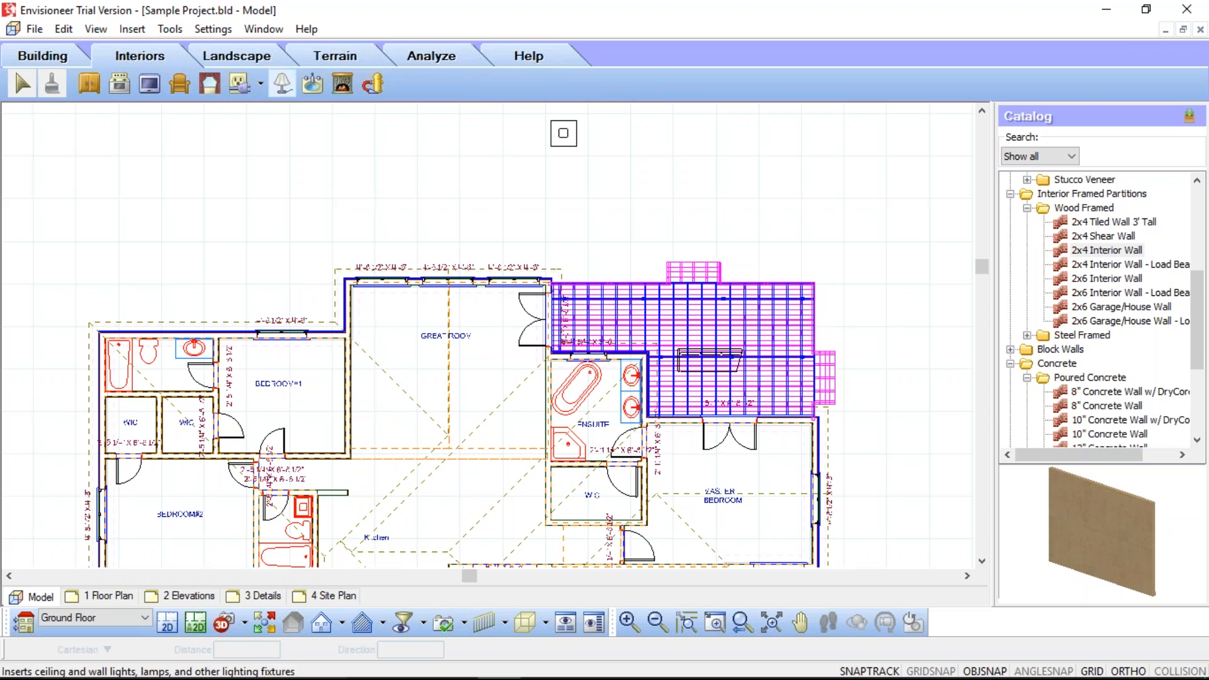
{"action": "left_click", "coordinate": [283, 83]}
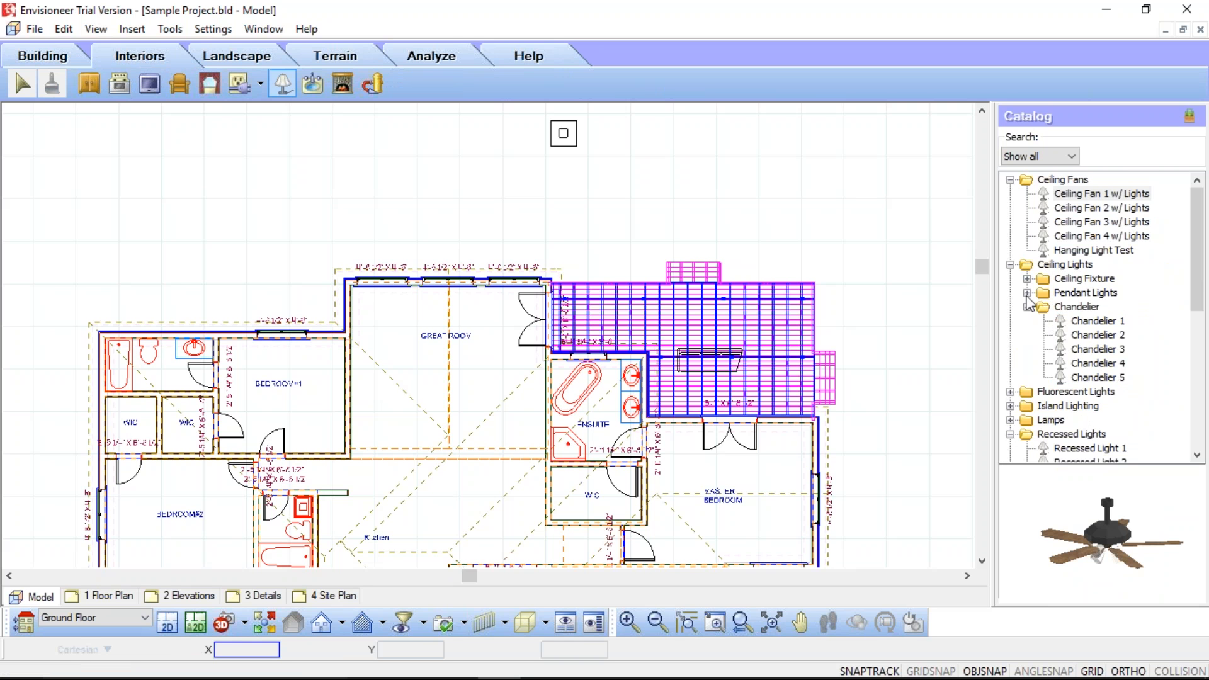
{"action": "double_click", "coordinate": [1086, 293]}
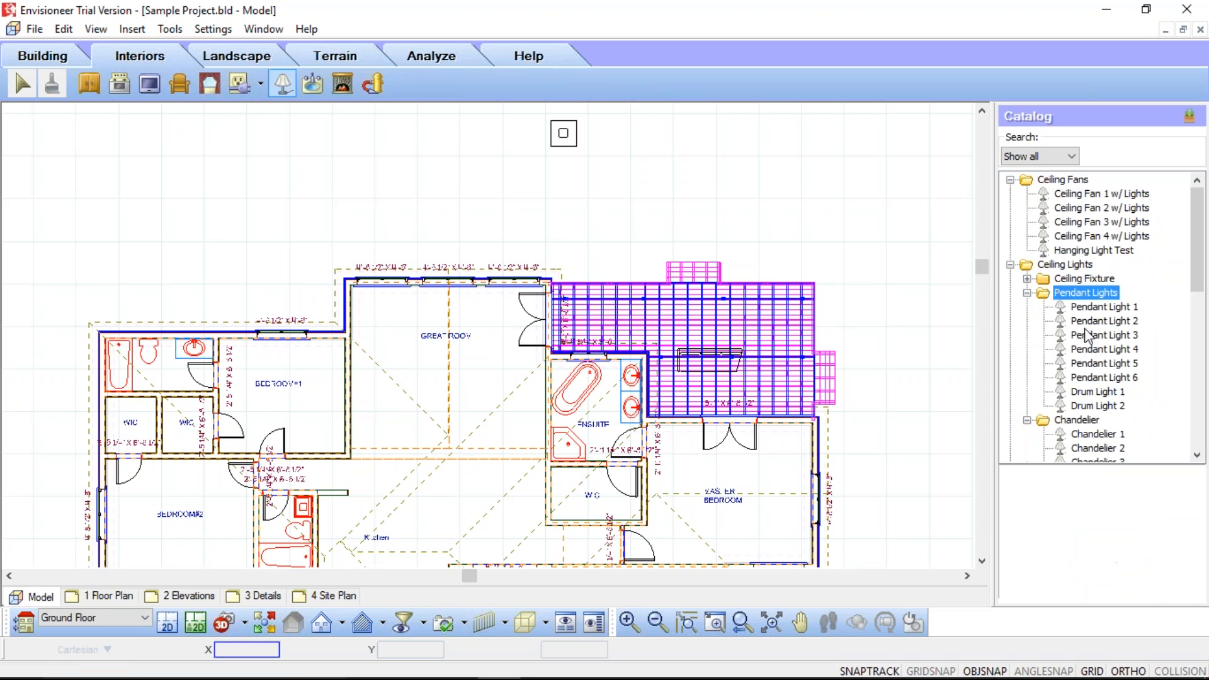
{"action": "left_click", "coordinate": [1090, 308]}
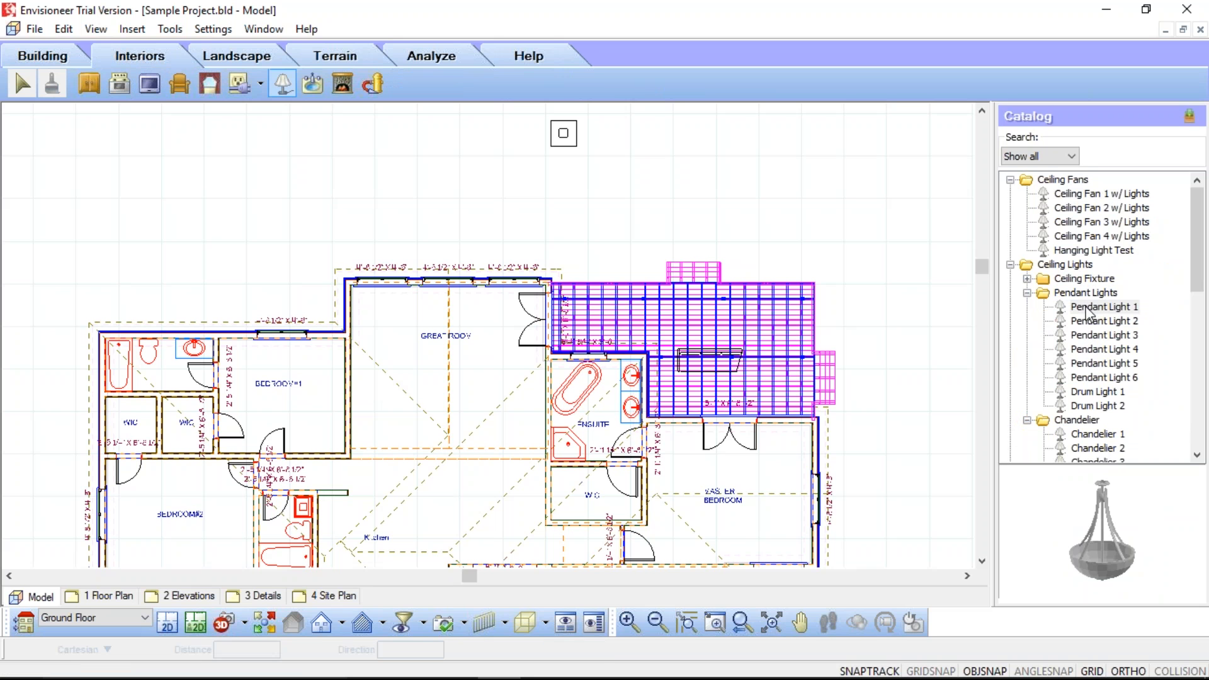
{"action": "left_click", "coordinate": [1090, 308]}
Step: Add a pendant light element from the SketchUp file Luminaria Industrial Vintage 36 Drop in Downloads, keeping the default orientation and 3D component visibility
{"action": "right_click", "coordinate": [1089, 310]}
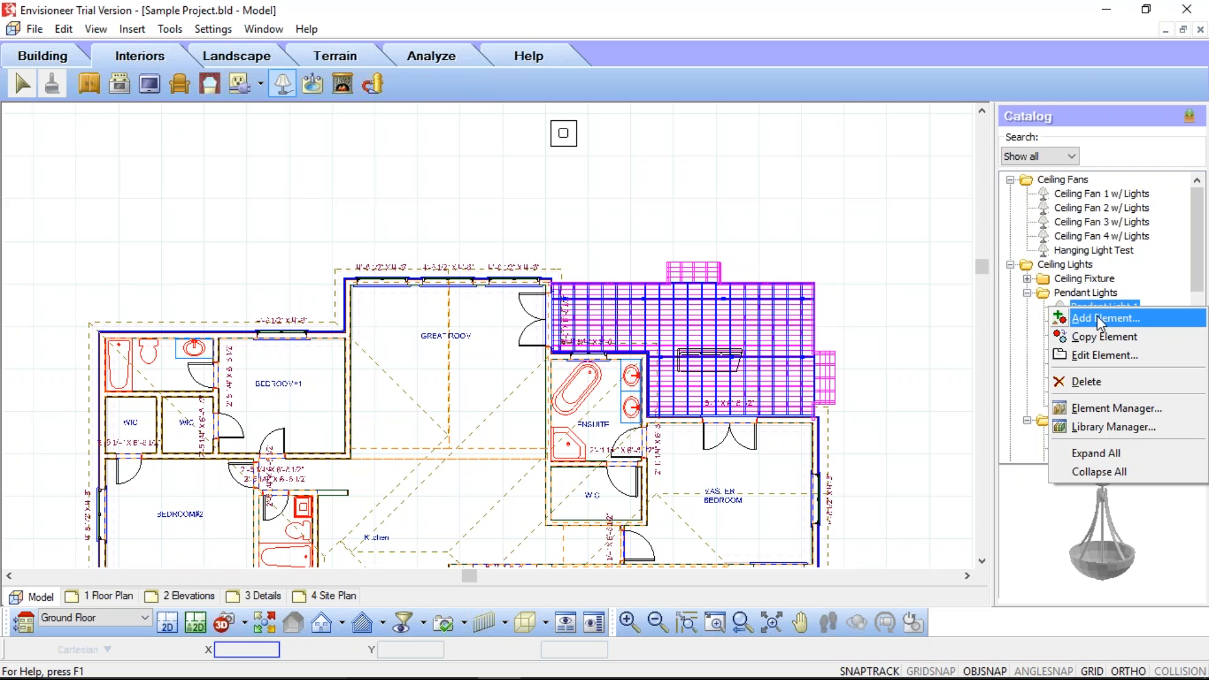
{"action": "left_click", "coordinate": [1098, 318]}
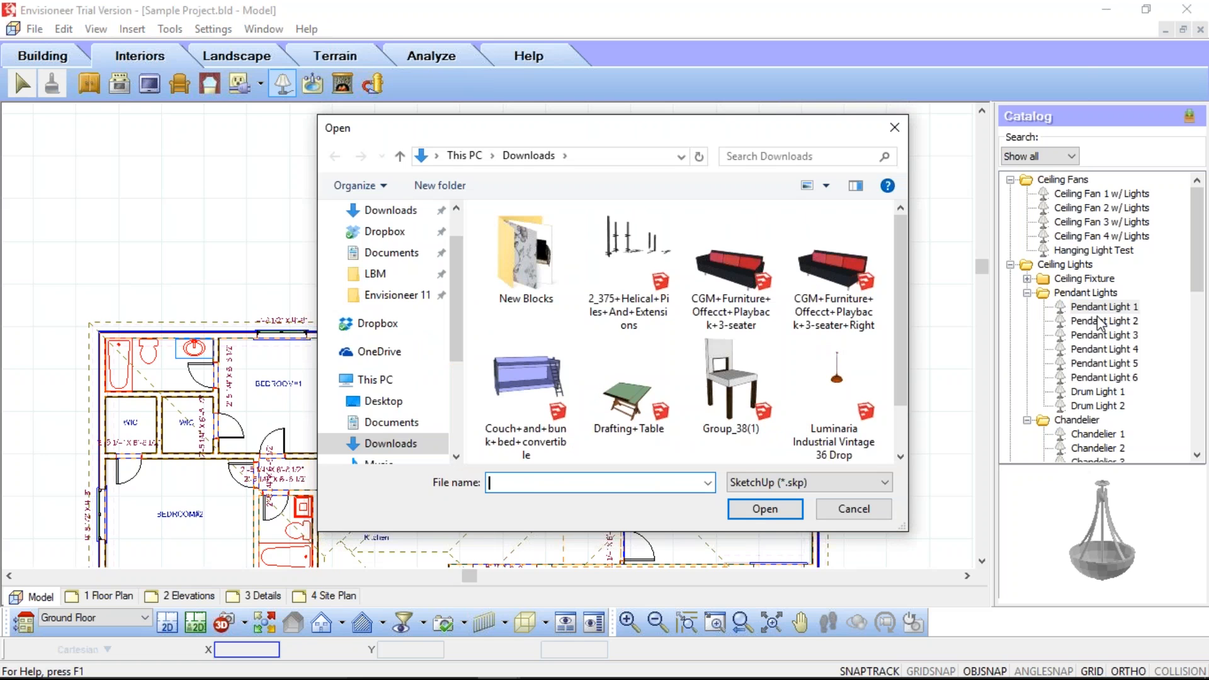
{"action": "left_click", "coordinate": [844, 383]}
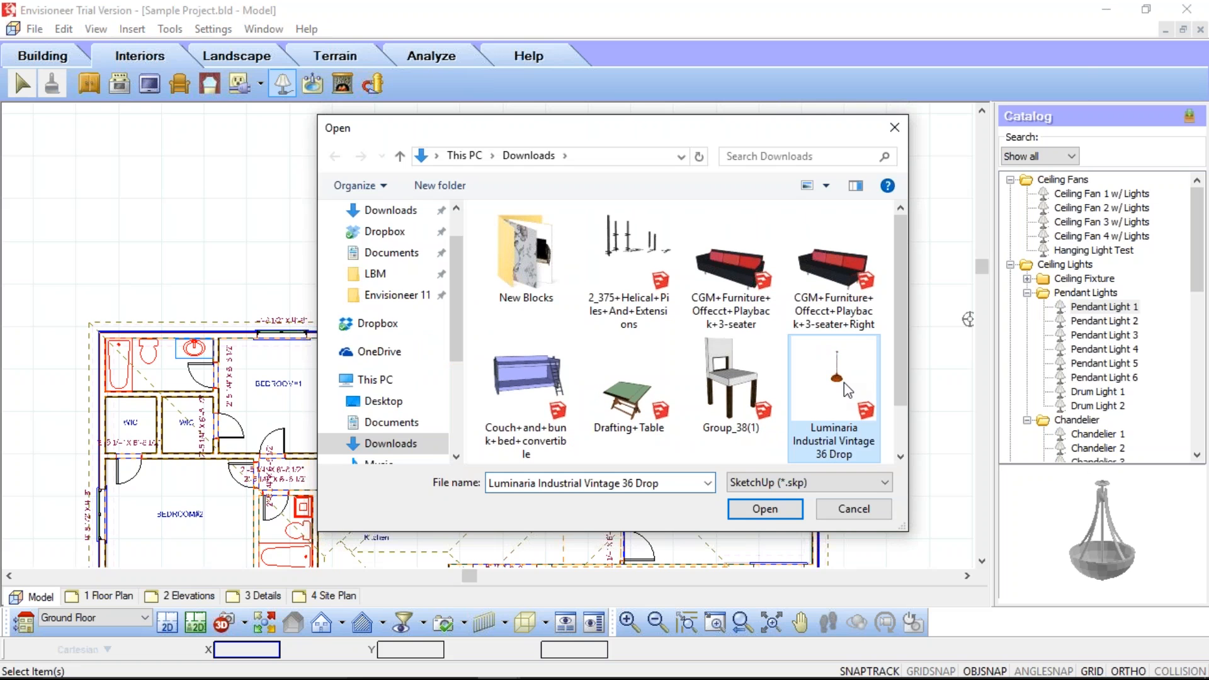
{"action": "left_click", "coordinate": [765, 513]}
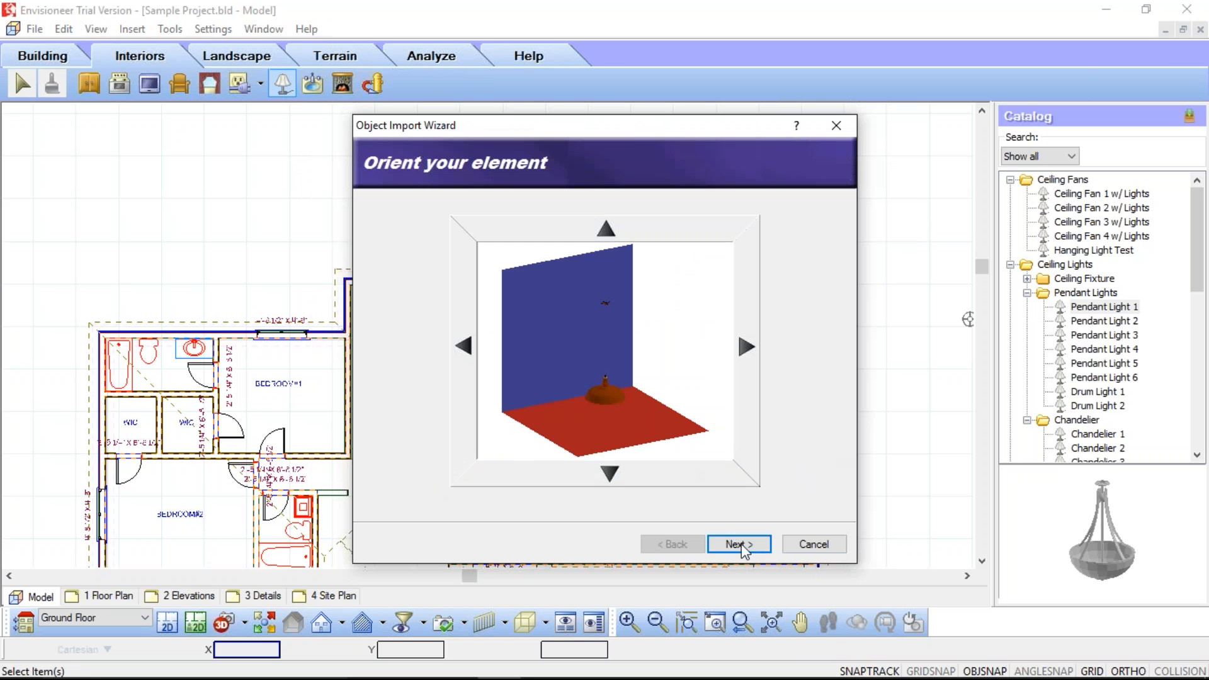
{"action": "left_click", "coordinate": [740, 545]}
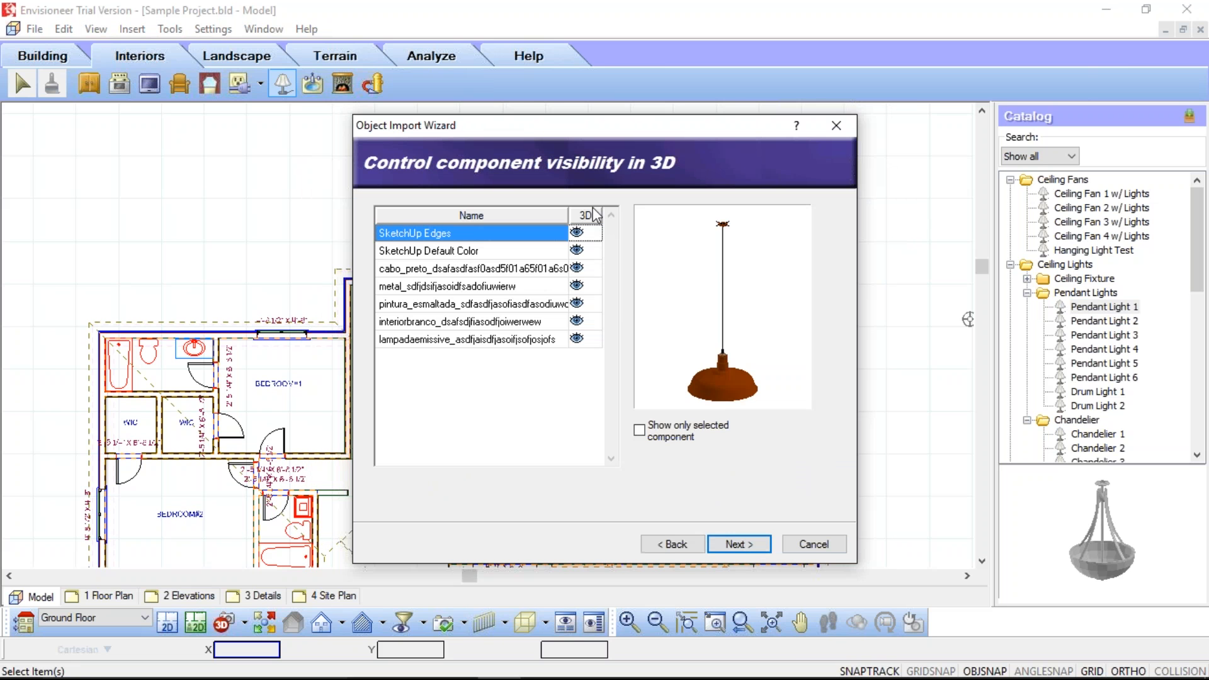
{"action": "left_click", "coordinate": [738, 544]}
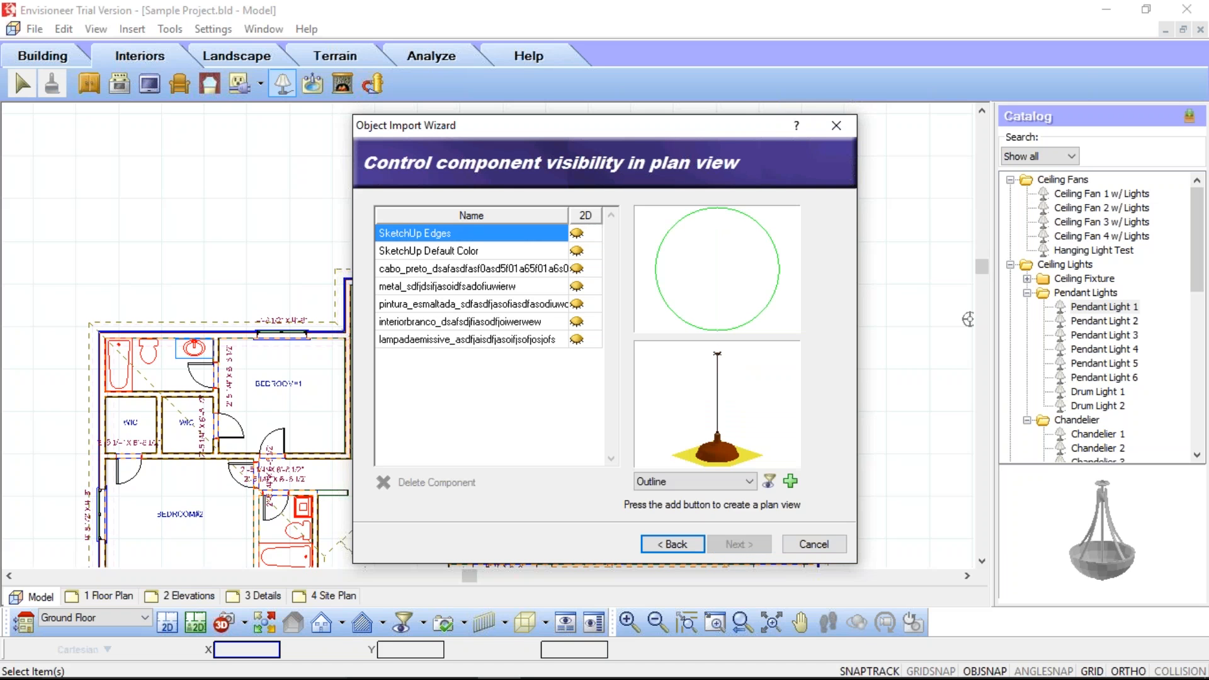
Step: Create the lamp's plan view from an outline and a slice through the neck above the shade, and complete the import wizard
{"action": "left_click", "coordinate": [791, 482]}
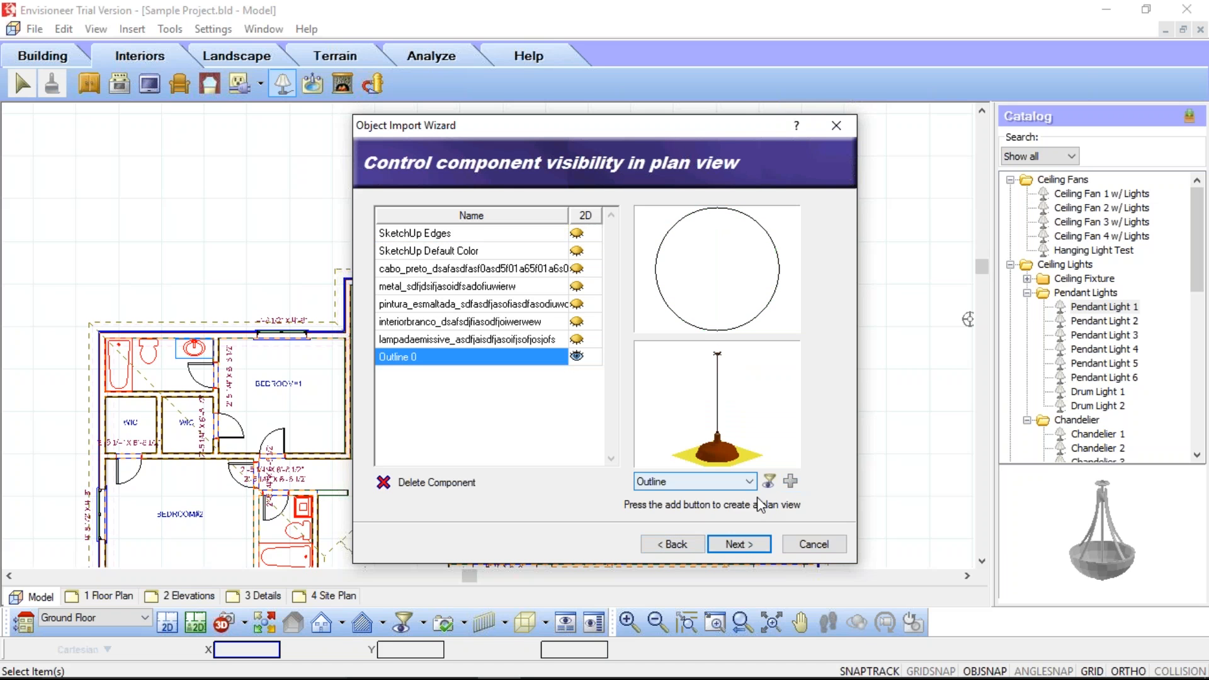
{"action": "left_click", "coordinate": [748, 483]}
{"action": "left_click", "coordinate": [655, 509]}
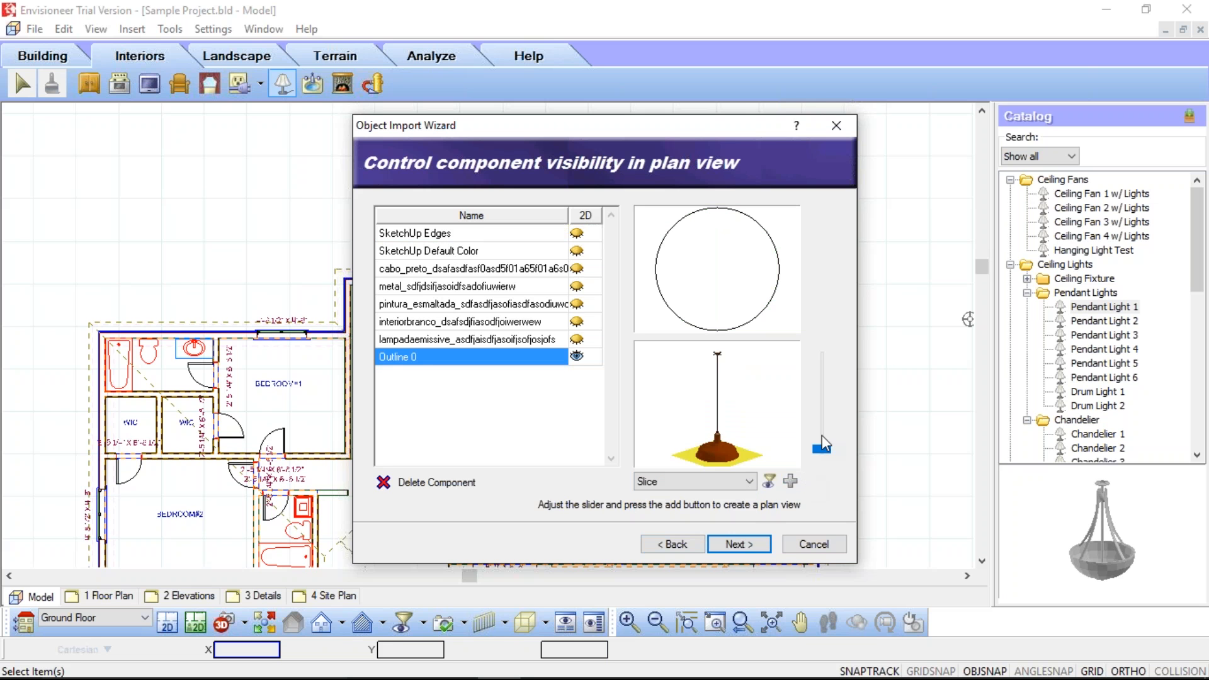
{"action": "left_click_drag", "start_coordinate": [822, 451], "coordinate": [822, 434]}
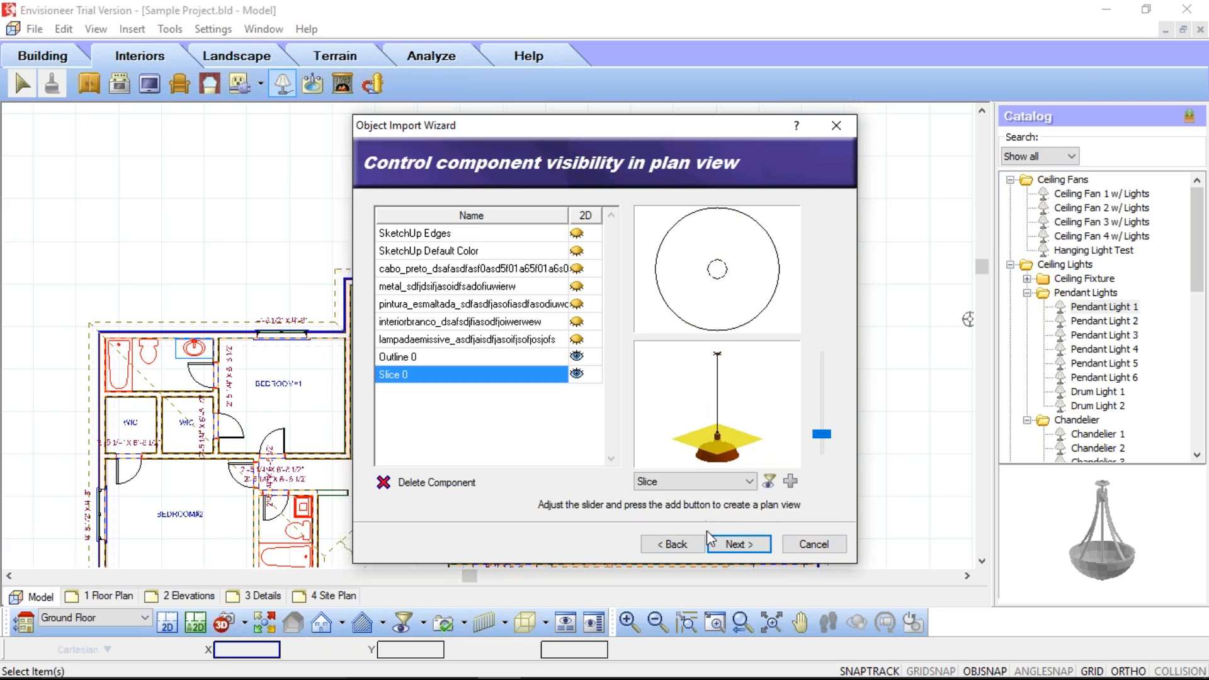
{"action": "left_click", "coordinate": [739, 544]}
{"action": "left_click", "coordinate": [737, 464]}
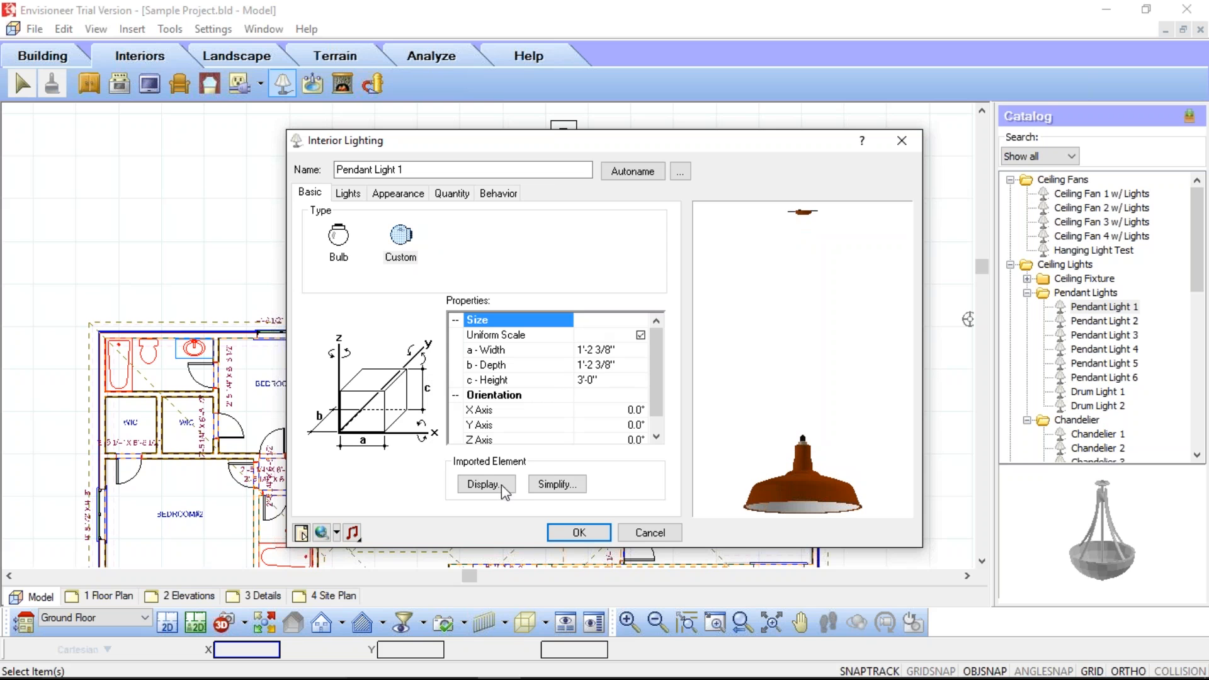
Step: Open the new pendant's light source settings and inspect the lamp model from below and above
{"action": "left_click", "coordinate": [357, 197]}
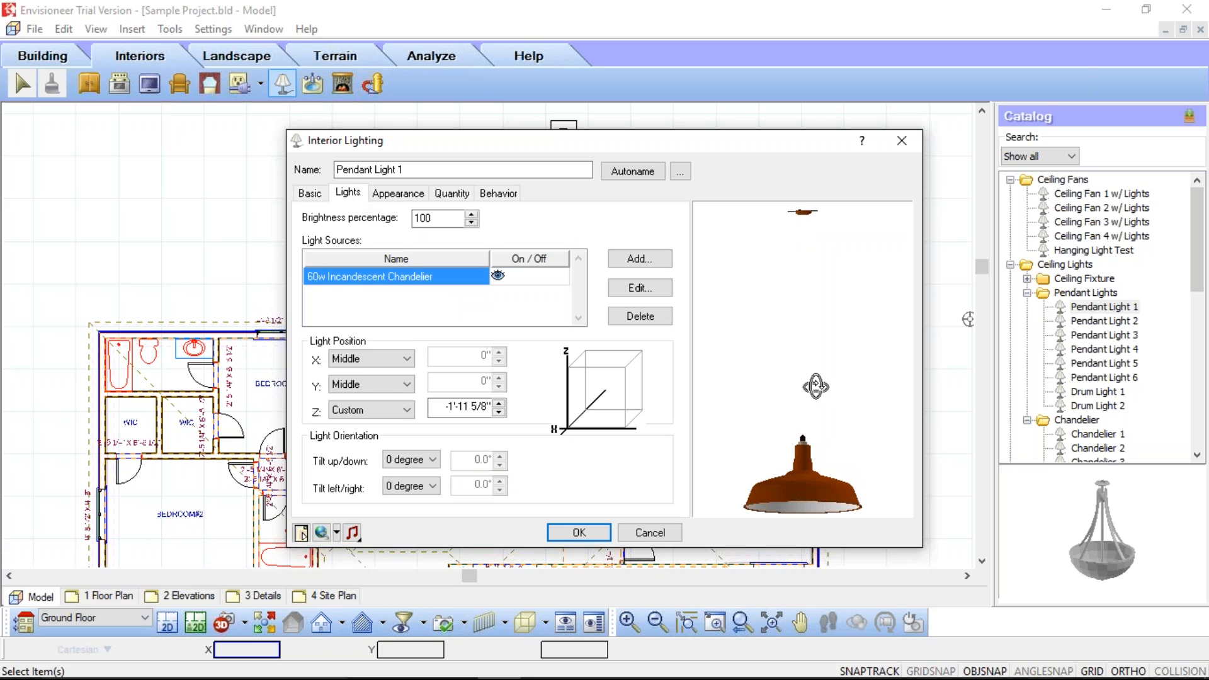
{"action": "left_click_drag", "start_coordinate": [816, 386], "coordinate": [817, 339]}
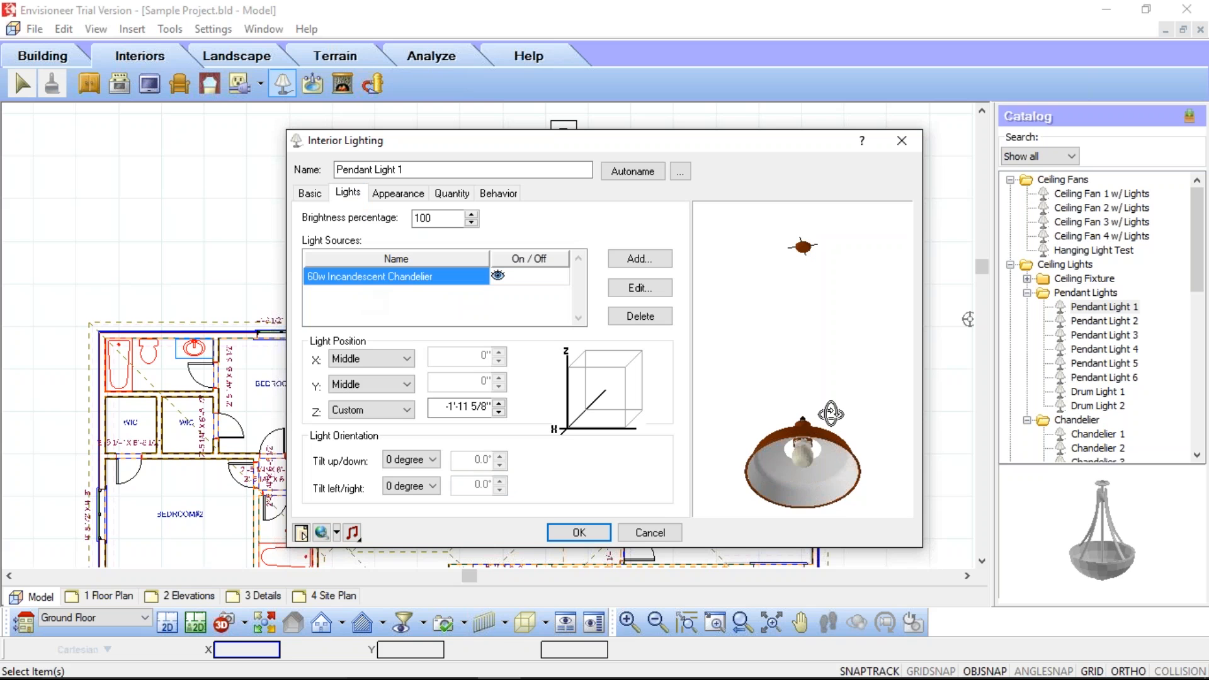
{"action": "left_click_drag", "start_coordinate": [832, 414], "coordinate": [831, 460]}
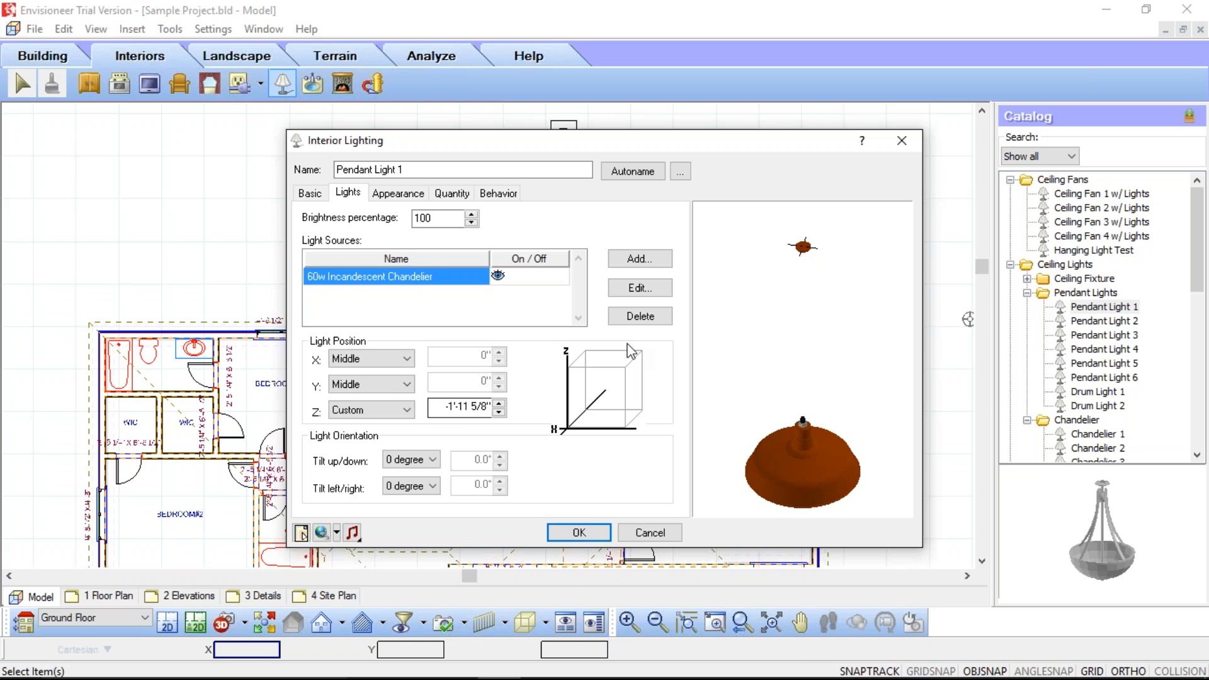
{"action": "left_click_drag", "start_coordinate": [857, 464], "coordinate": [858, 446]}
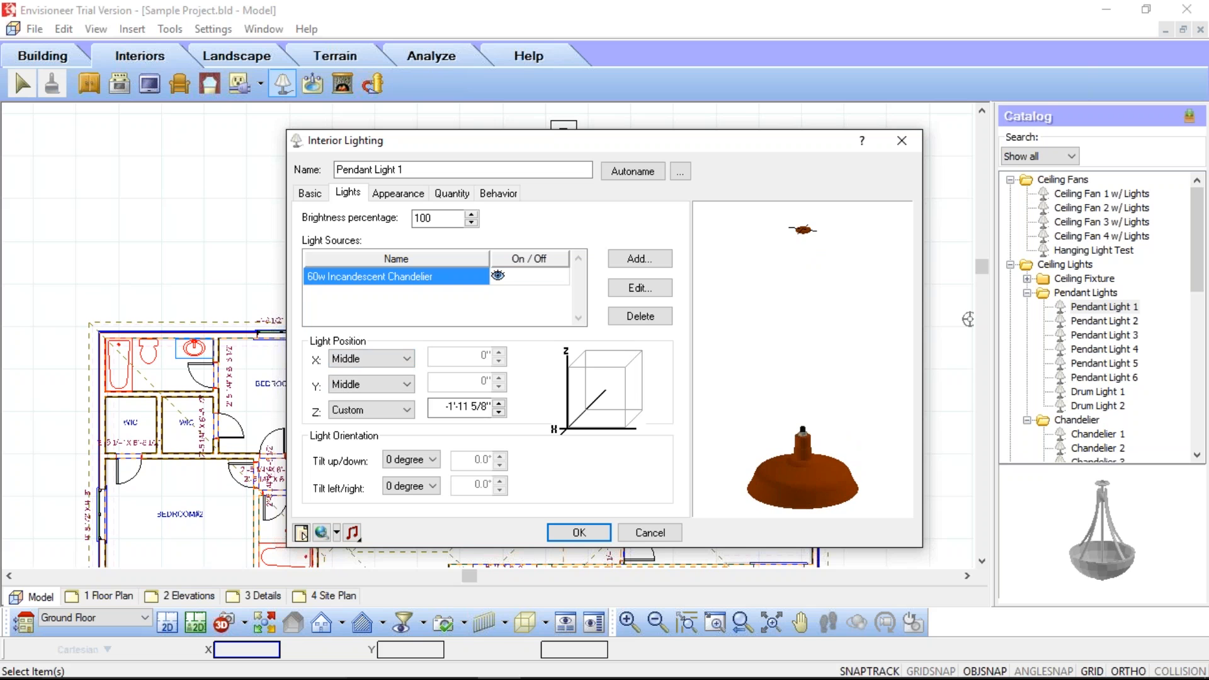
Step: Try the Maximum and Minimum Z positions for the 60w Incandescent Chandelier light source, checking where each sits on the lamp
{"action": "left_click", "coordinate": [365, 359]}
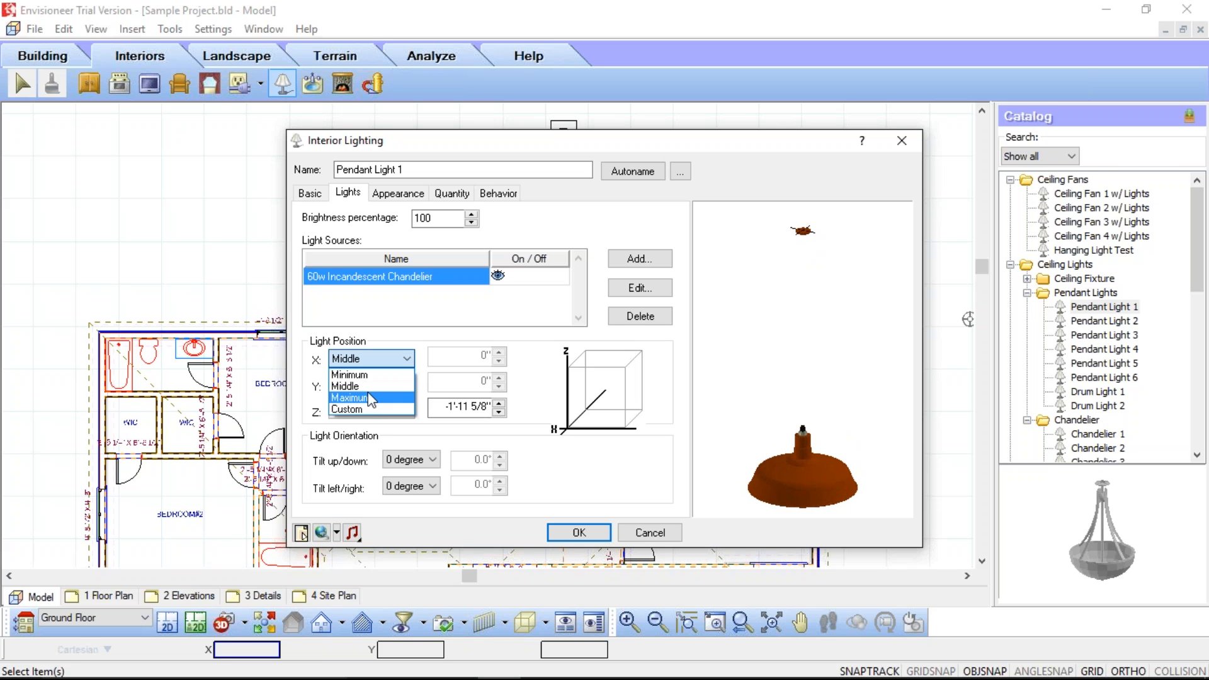
{"action": "left_click", "coordinate": [353, 410]}
{"action": "left_click", "coordinate": [365, 410]}
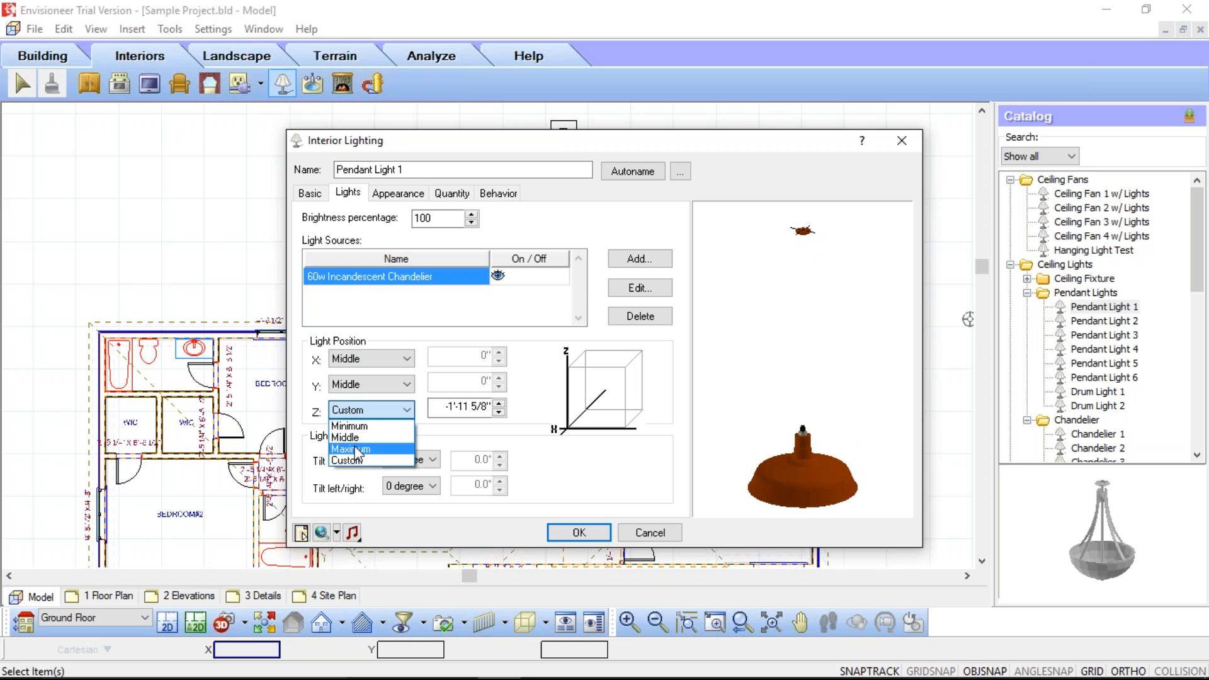
{"action": "left_click", "coordinate": [357, 449]}
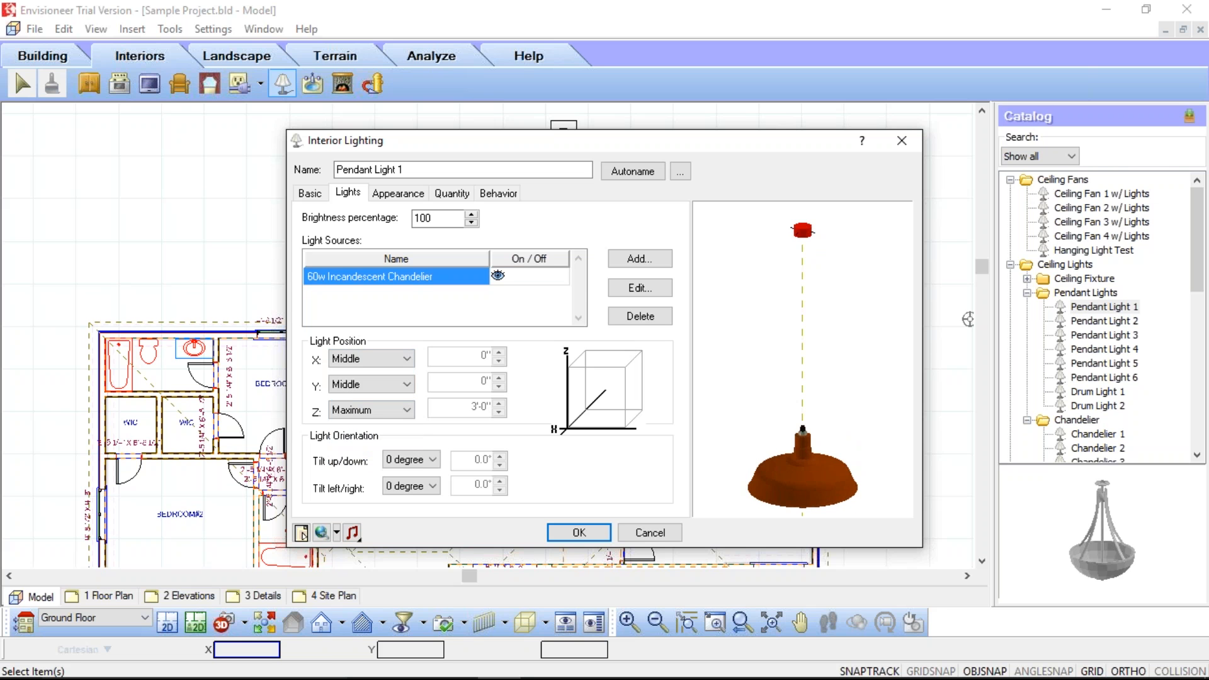
{"action": "left_click_drag", "start_coordinate": [805, 249], "coordinate": [806, 284]}
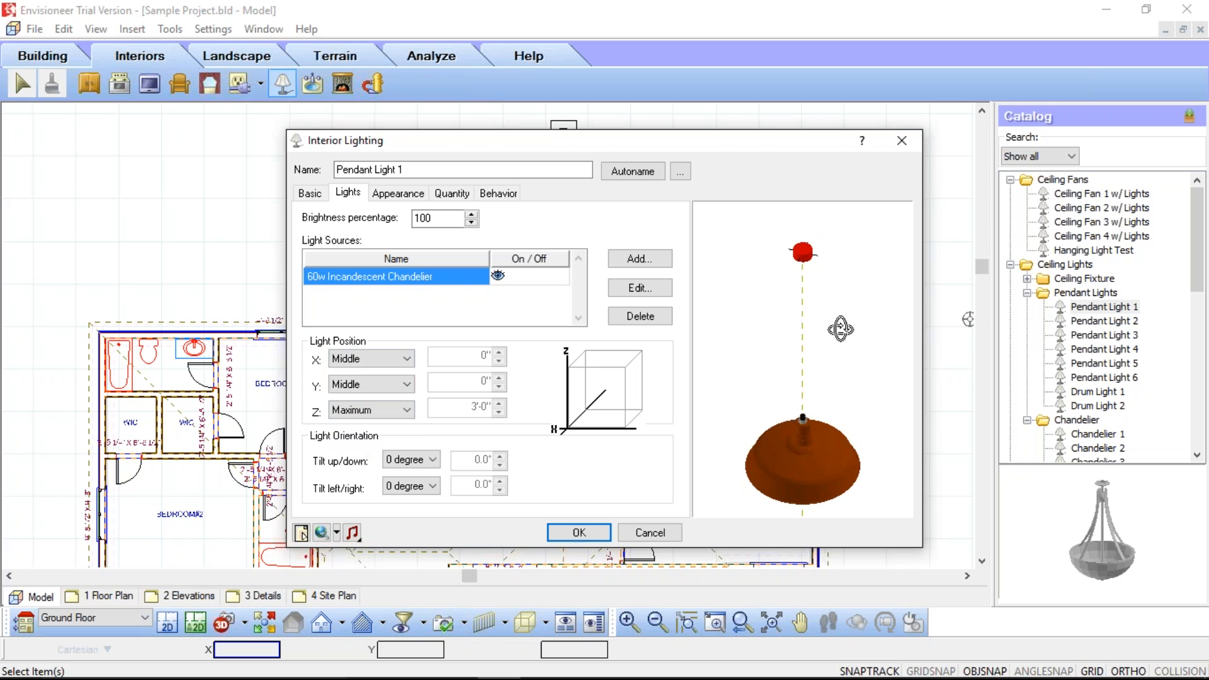
{"action": "left_click_drag", "start_coordinate": [841, 329], "coordinate": [837, 277]}
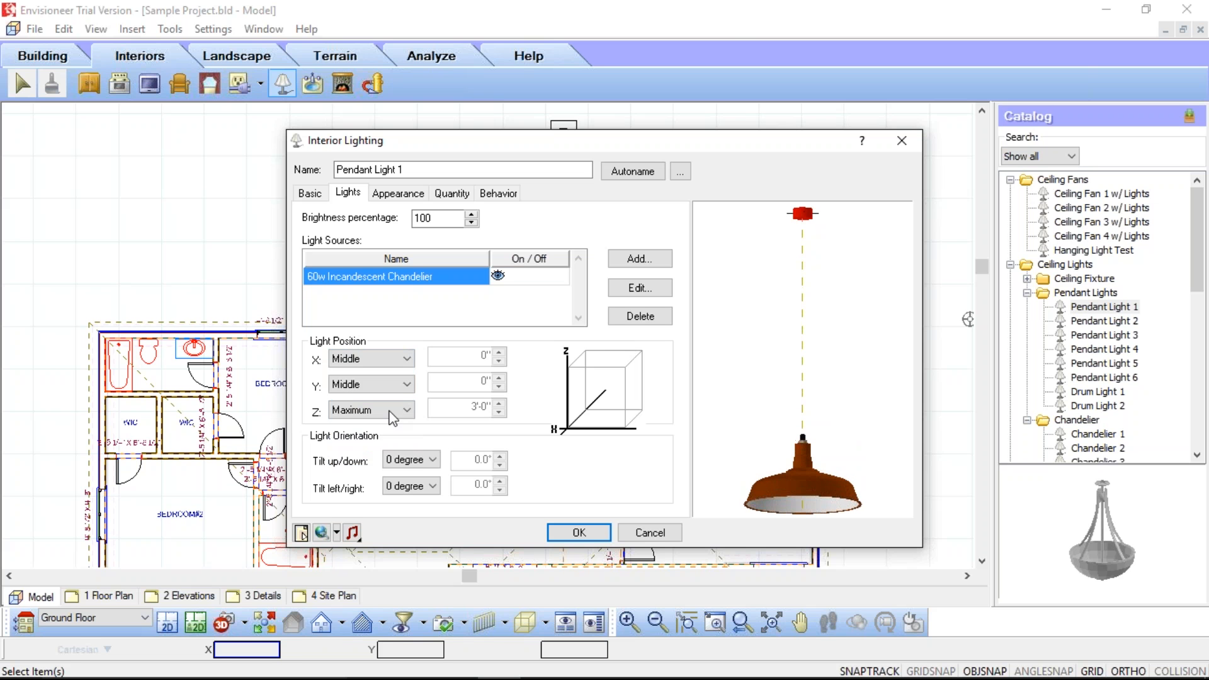
{"action": "left_click", "coordinate": [389, 412]}
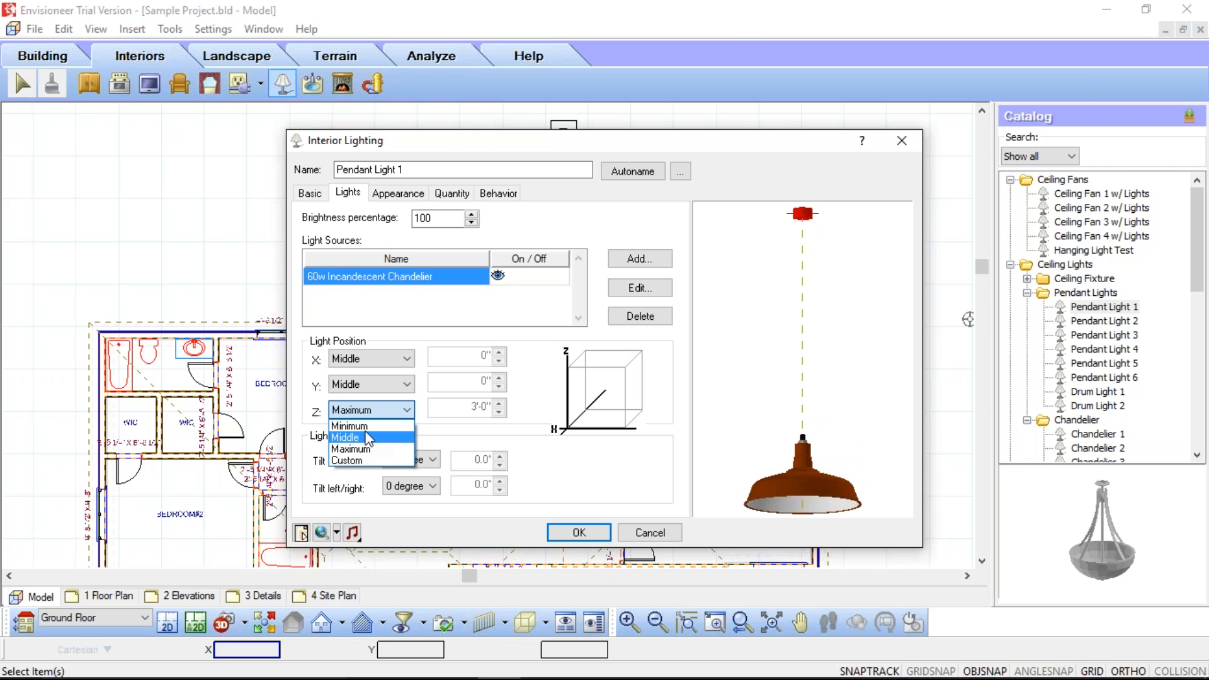
{"action": "left_click", "coordinate": [362, 426]}
{"action": "left_click_drag", "start_coordinate": [834, 512], "coordinate": [814, 495]}
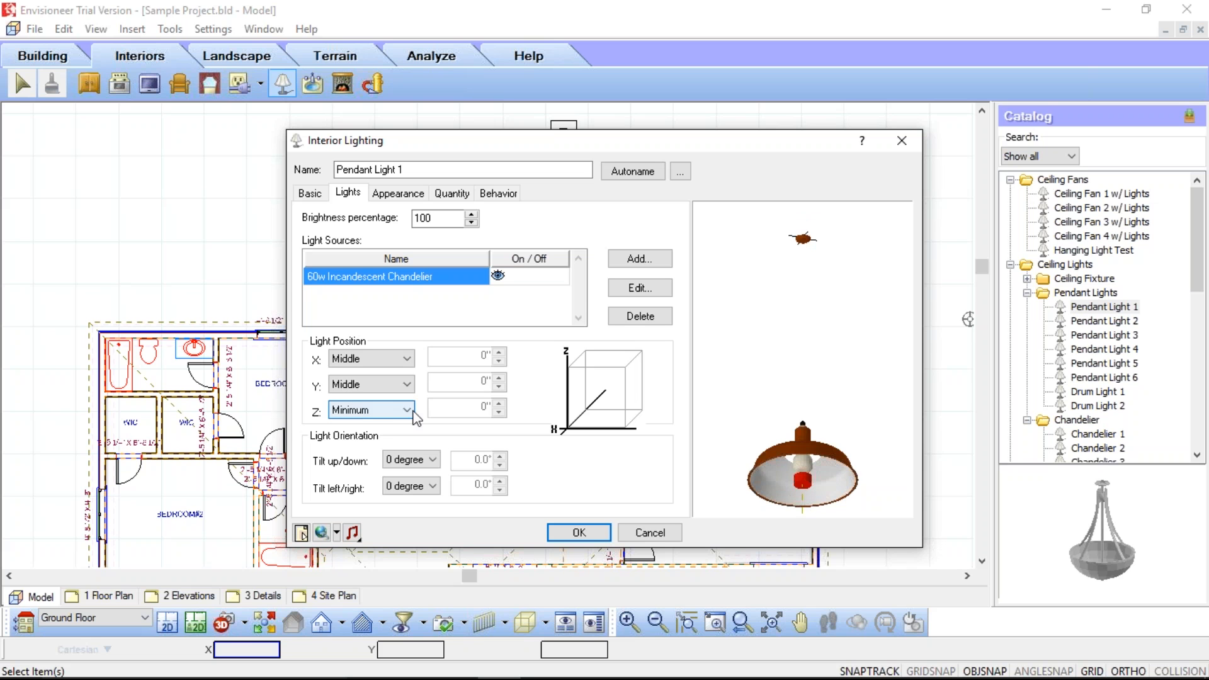
Step: Set the light source's Z position to Custom at -3", check it in the preview and accept the lighting element
{"action": "left_click", "coordinate": [401, 411]}
{"action": "left_click", "coordinate": [353, 464]}
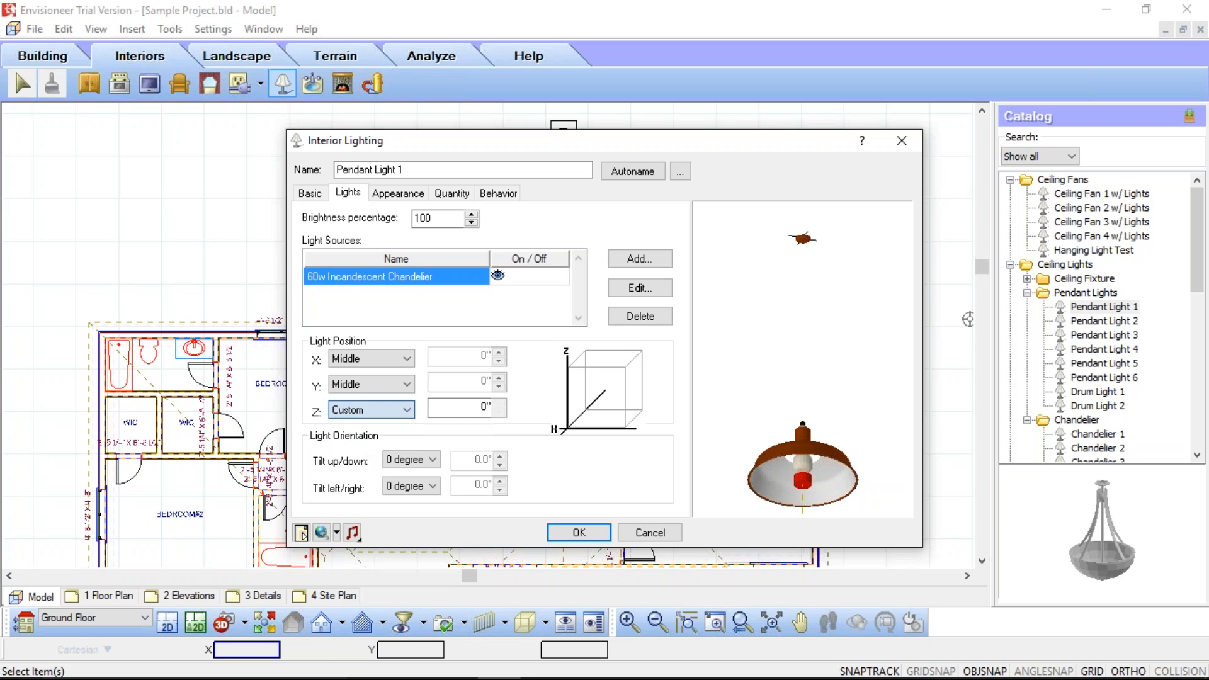
{"action": "key", "text": "Tab"}
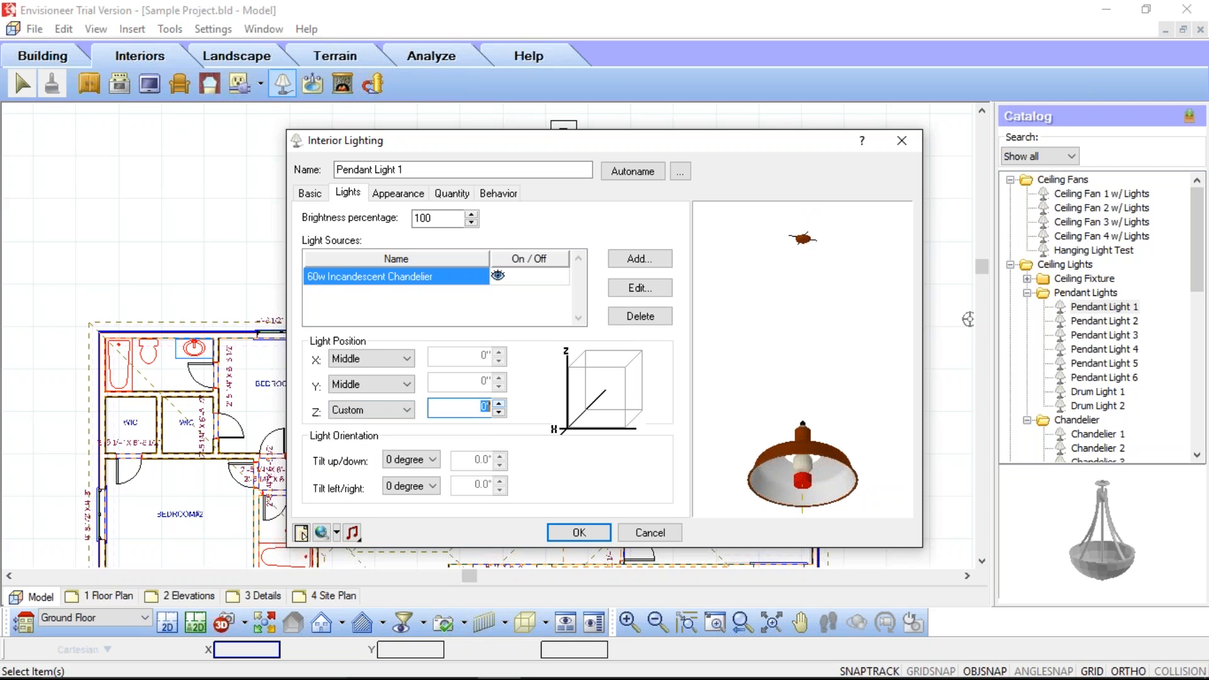
{"action": "type", "text": "-3"}
{"action": "key", "text": "Tab"}
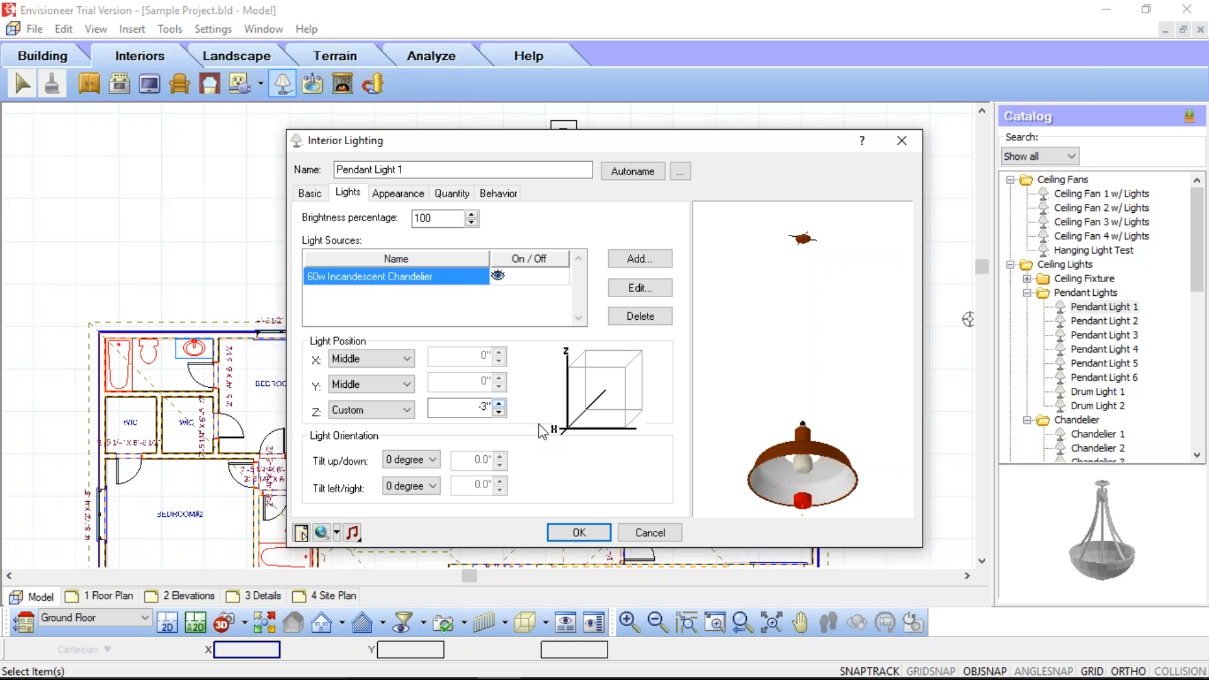
{"action": "left_click_drag", "start_coordinate": [804, 399], "coordinate": [812, 338]}
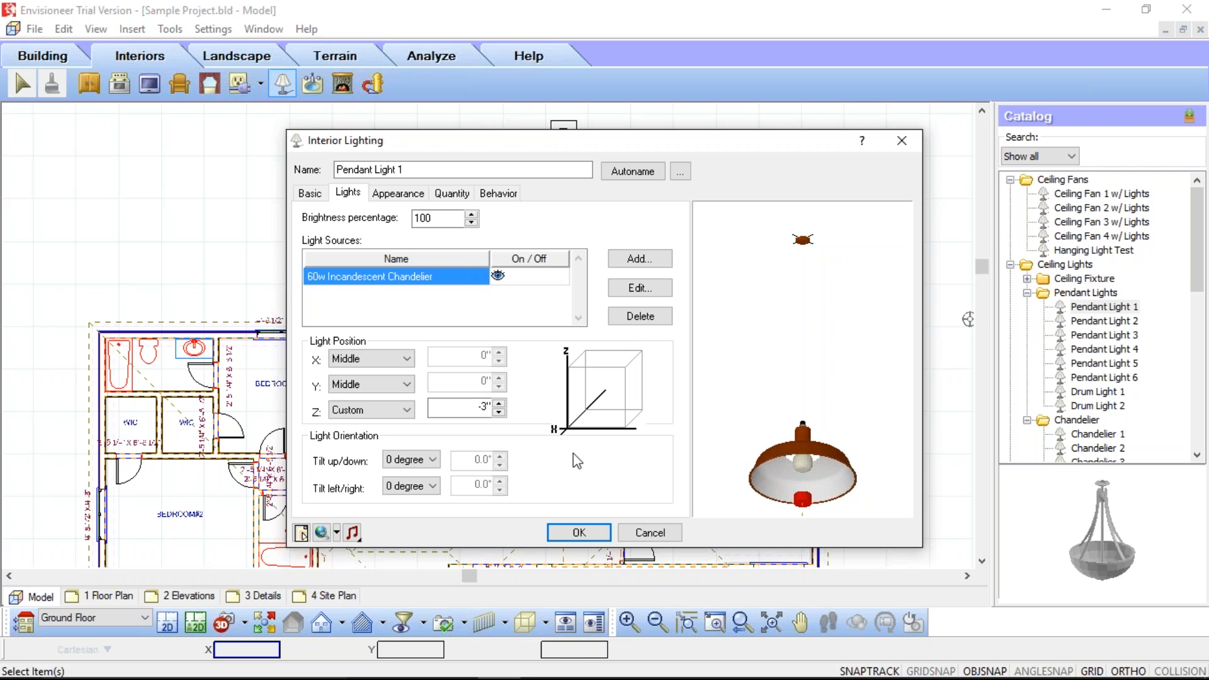
{"action": "left_click", "coordinate": [579, 533]}
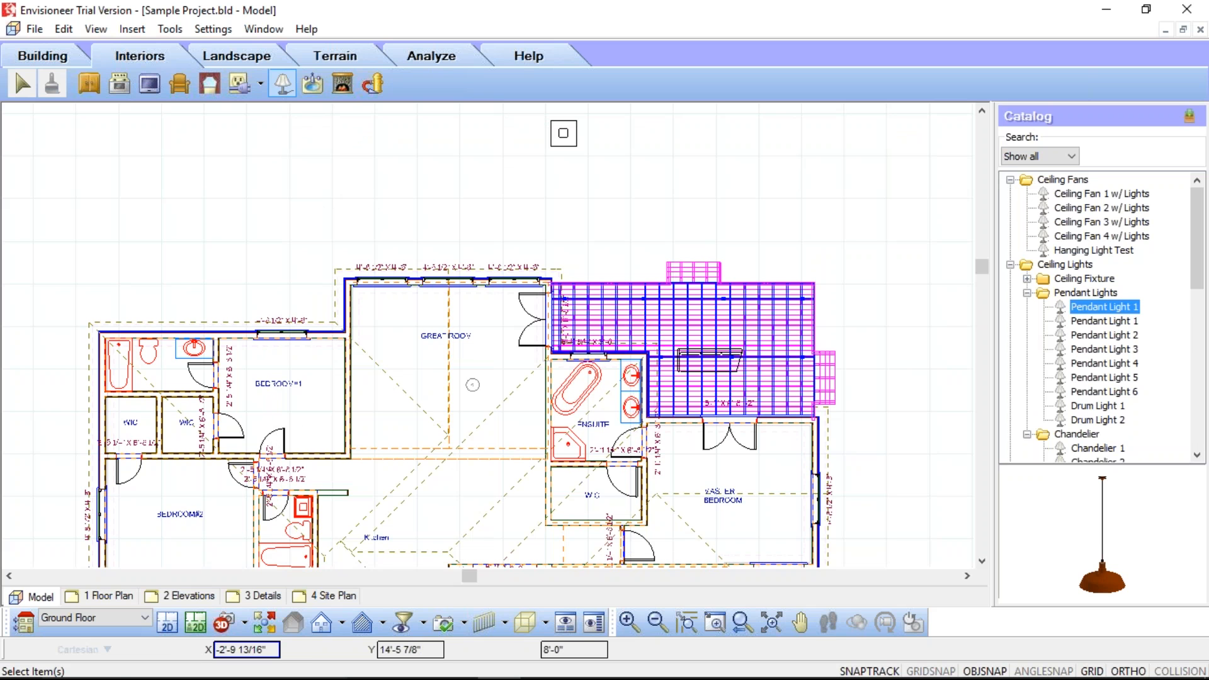
Step: Place the imported pendant light in Bedroom #1 on the ground floor plan
{"action": "left_click", "coordinate": [279, 397]}
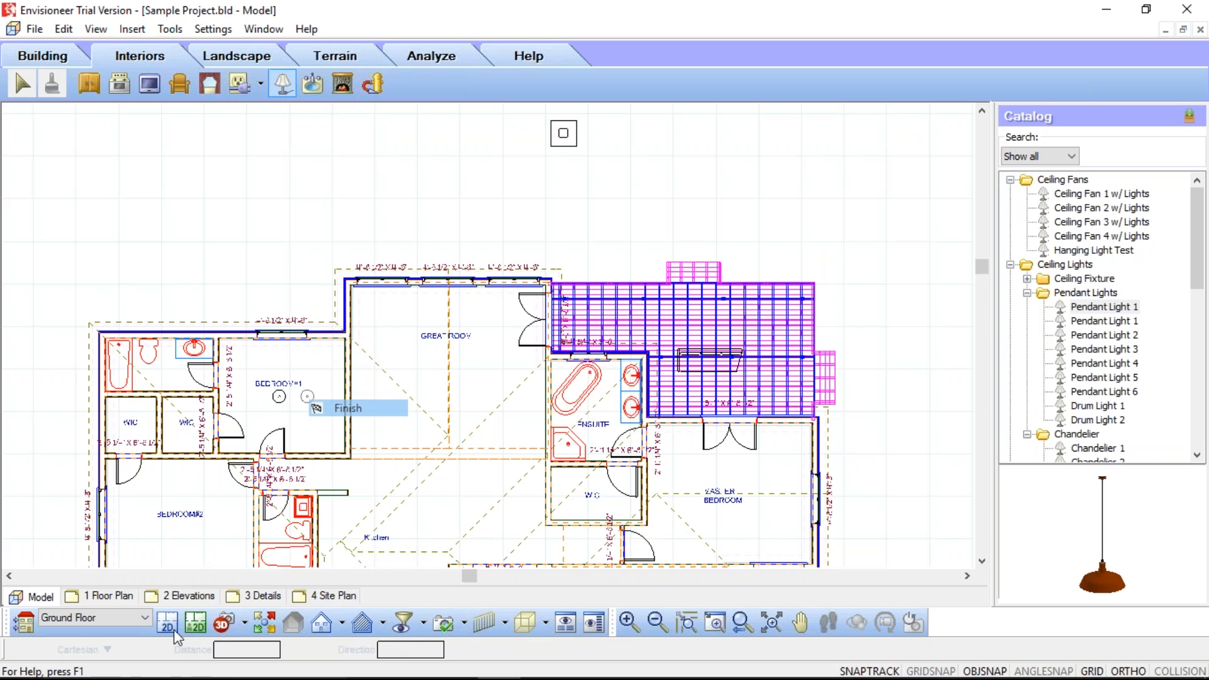
Step: View Bedroom #1 in an interior 3D camera view and select the hanging pendant light to inspect it
{"action": "left_click", "coordinate": [271, 635]}
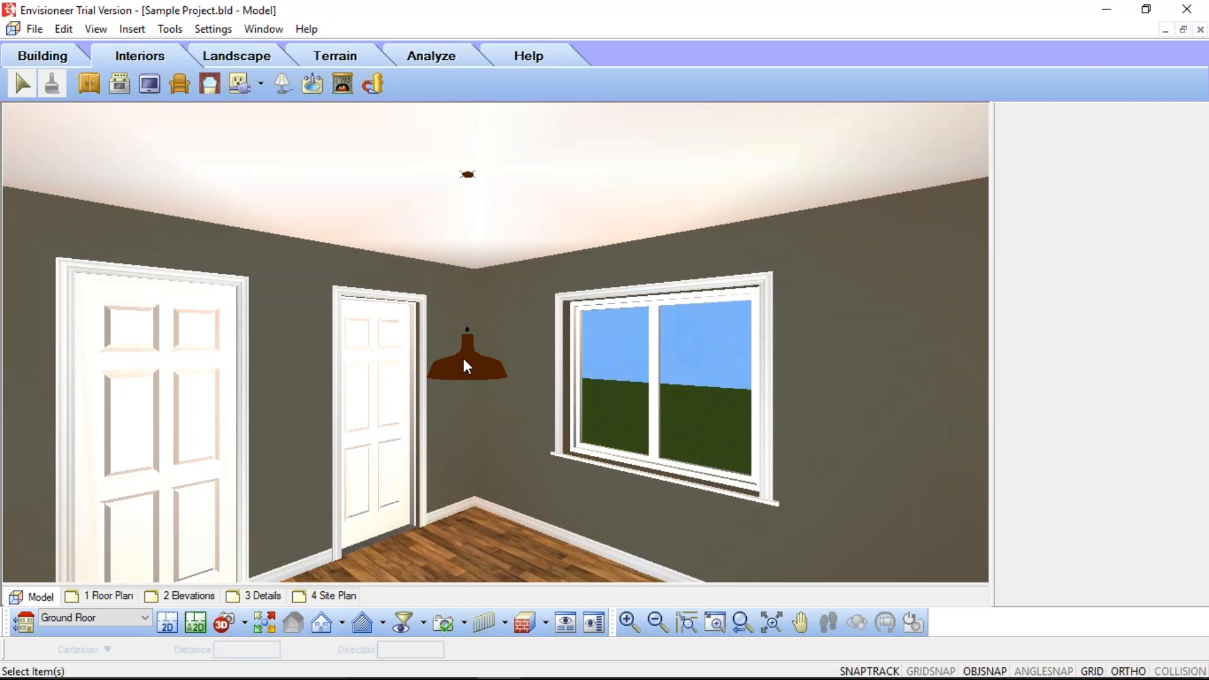
{"action": "left_click", "coordinate": [473, 369]}
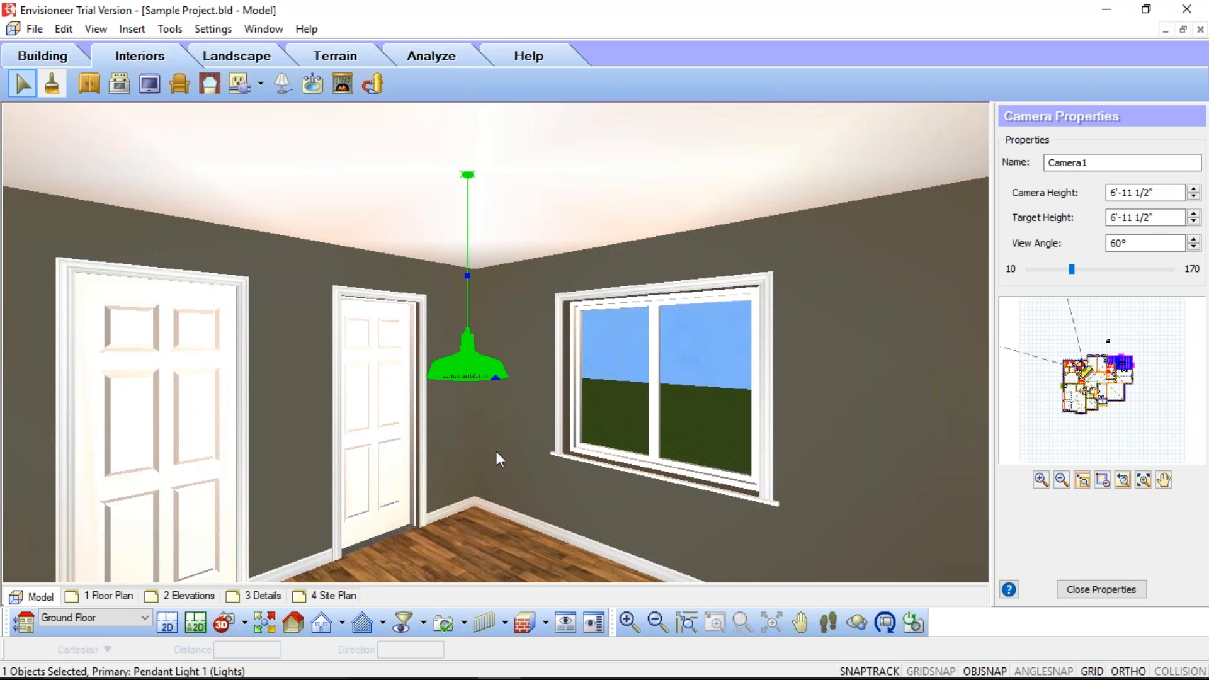
{"action": "key", "text": "Escape"}
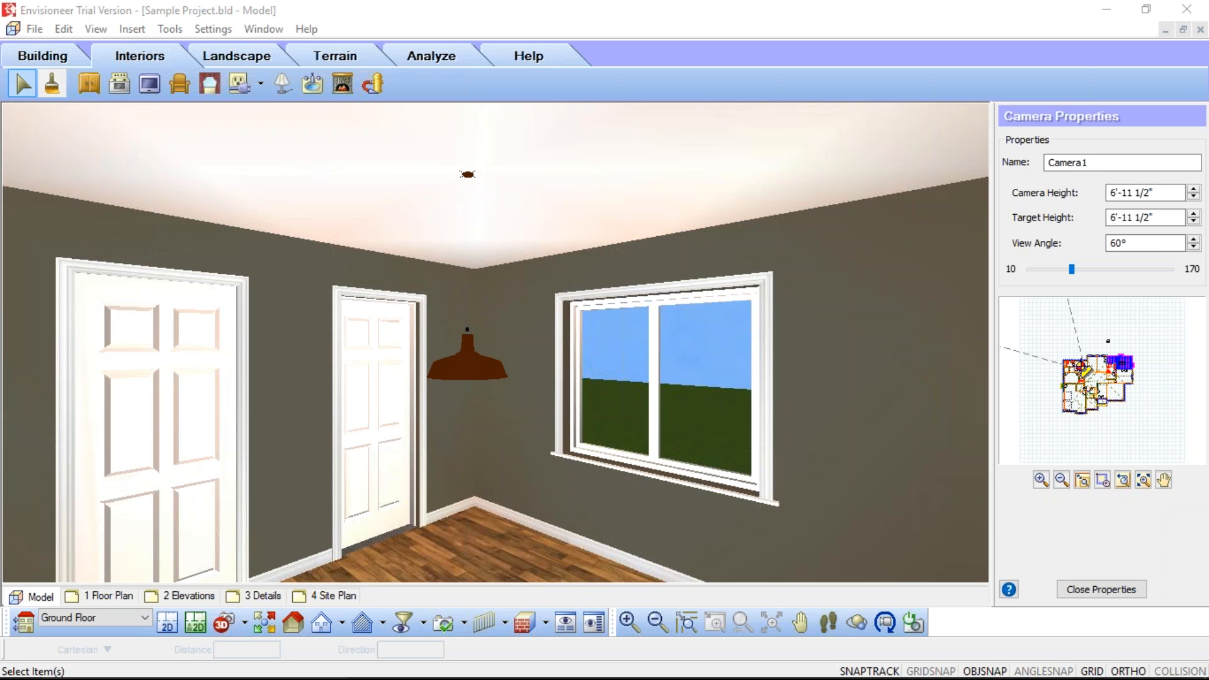
Step: Switch to SketchUp, start a new untitled model and delete the default human figure
{"action": "left_click", "coordinate": [327, 629]}
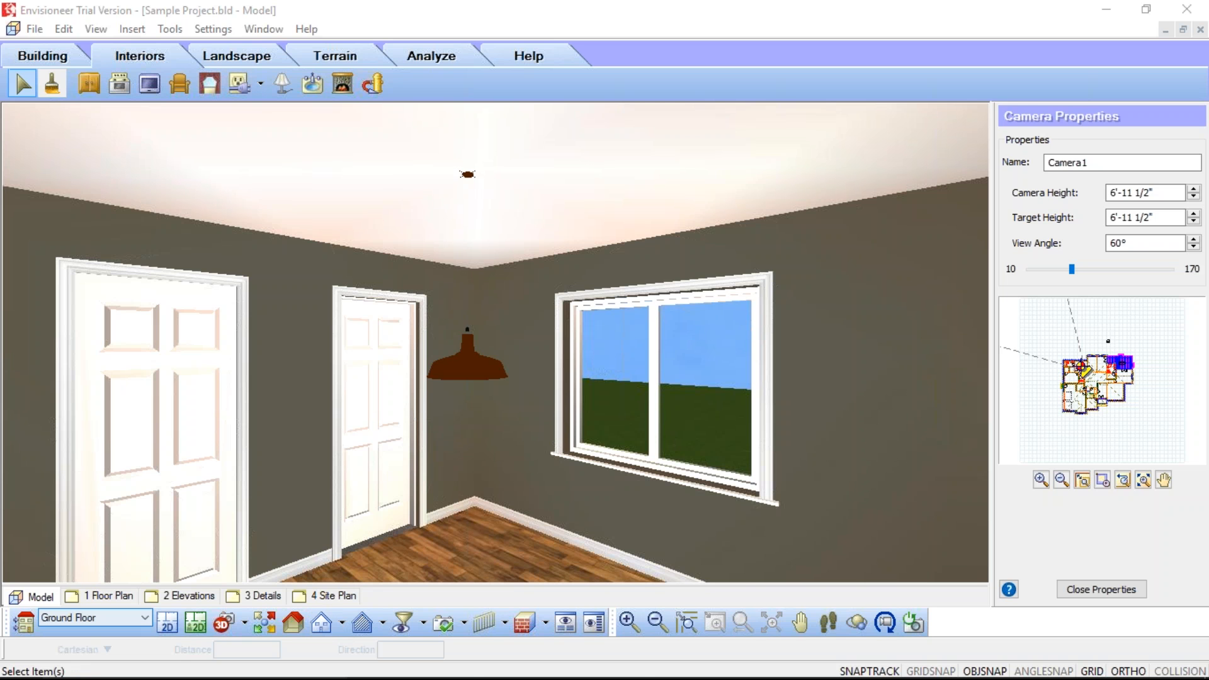
{"action": "left_click", "coordinate": [627, 661]}
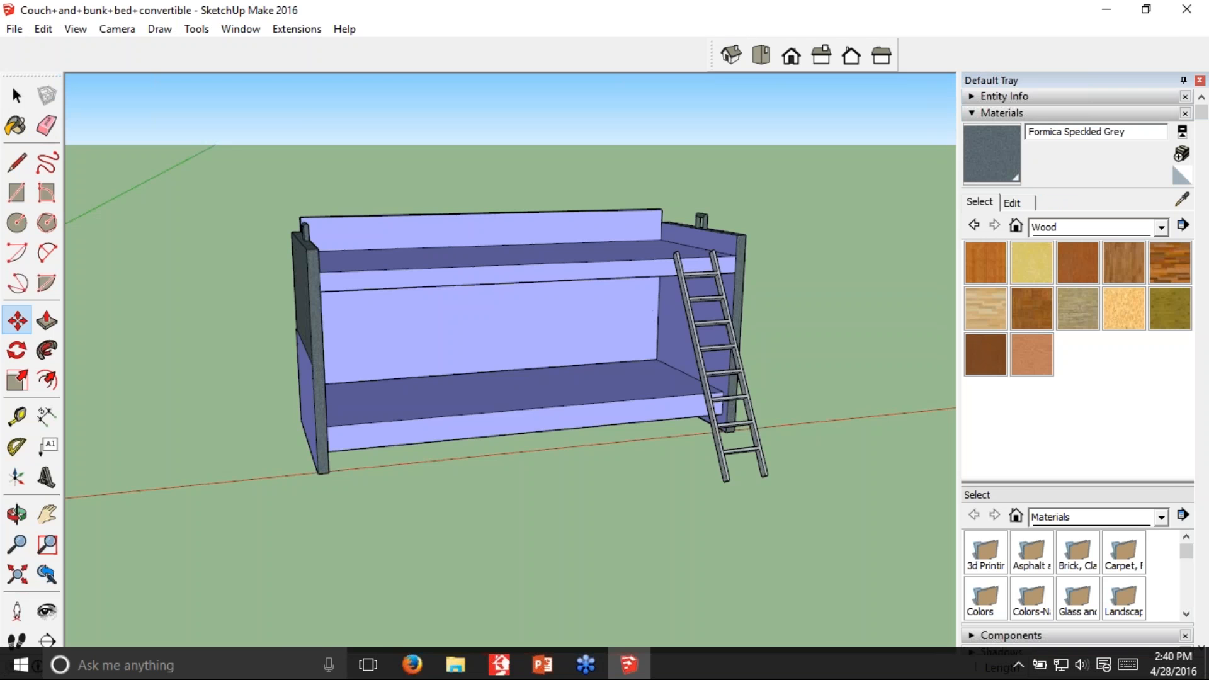
{"action": "key", "text": "alt+f"}
{"action": "key", "text": "Return"}
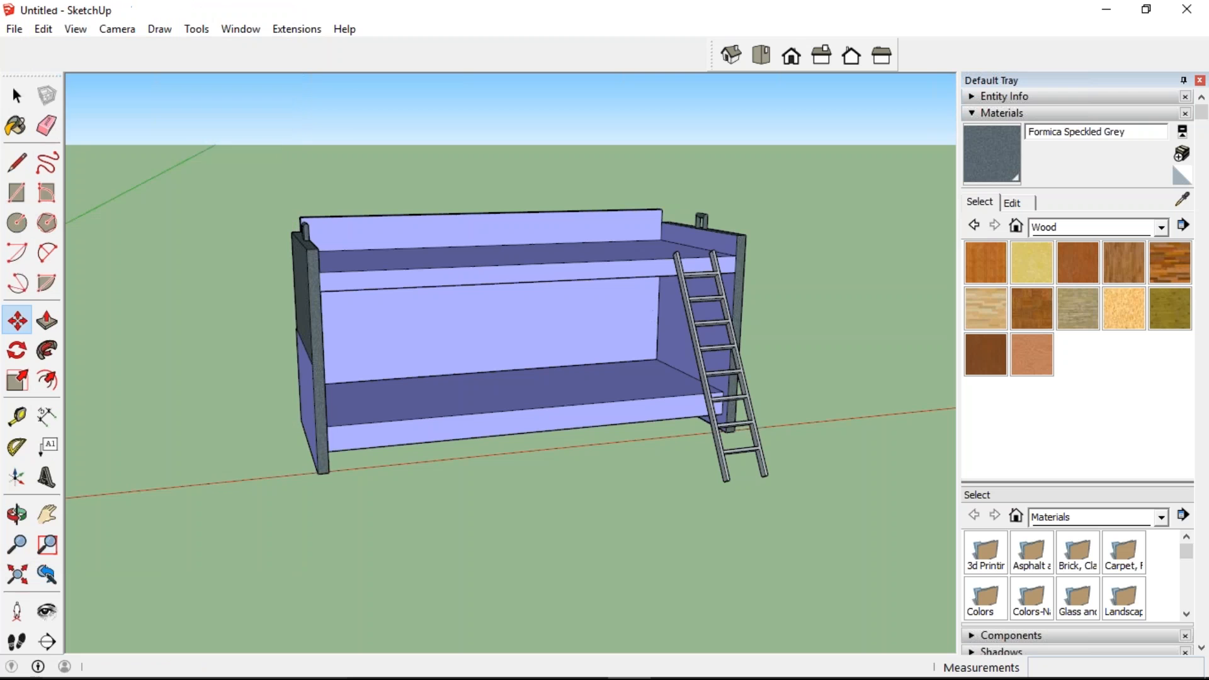
{"action": "left_click", "coordinate": [391, 379]}
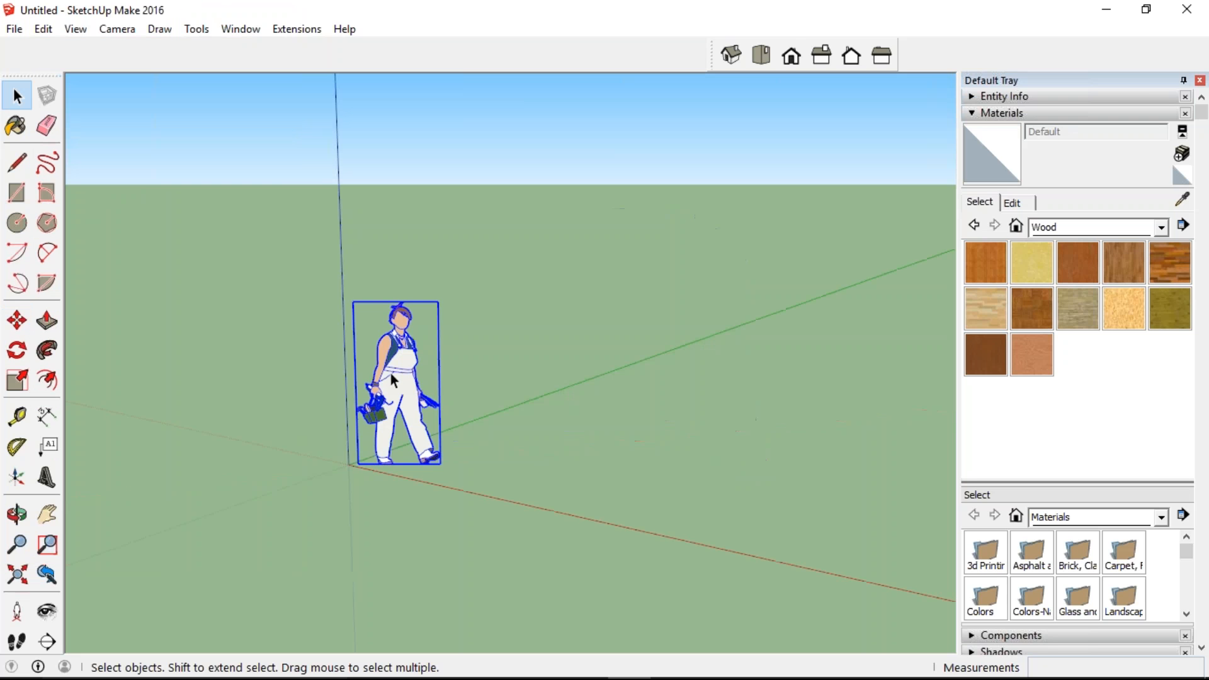
{"action": "key", "text": "Delete"}
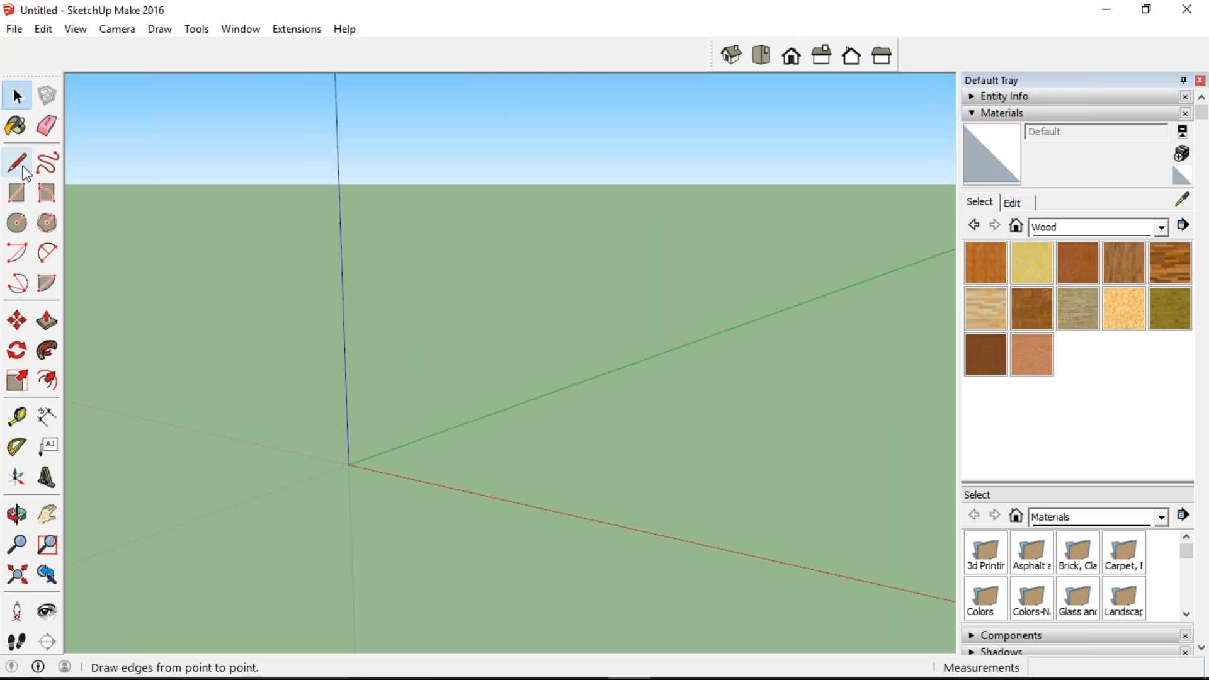
Step: Draw a rectangle about 7' by 3' on the ground plane, starting at the origin
{"action": "left_click", "coordinate": [17, 193]}
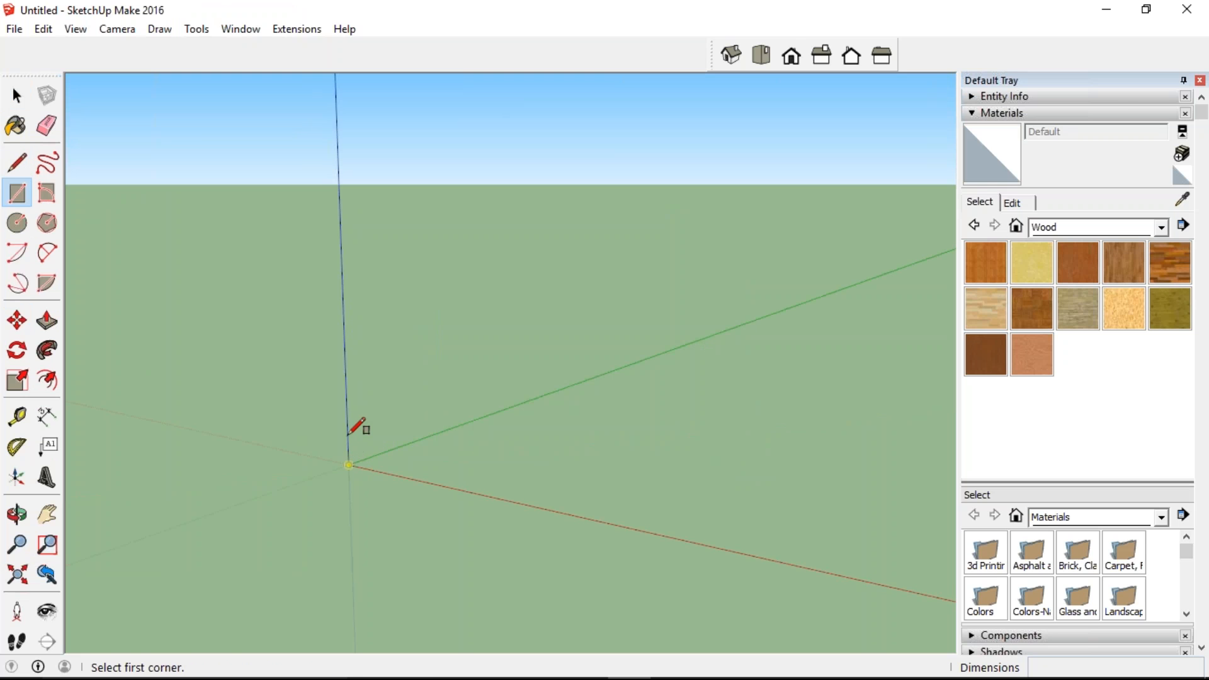
{"action": "left_click", "coordinate": [348, 465]}
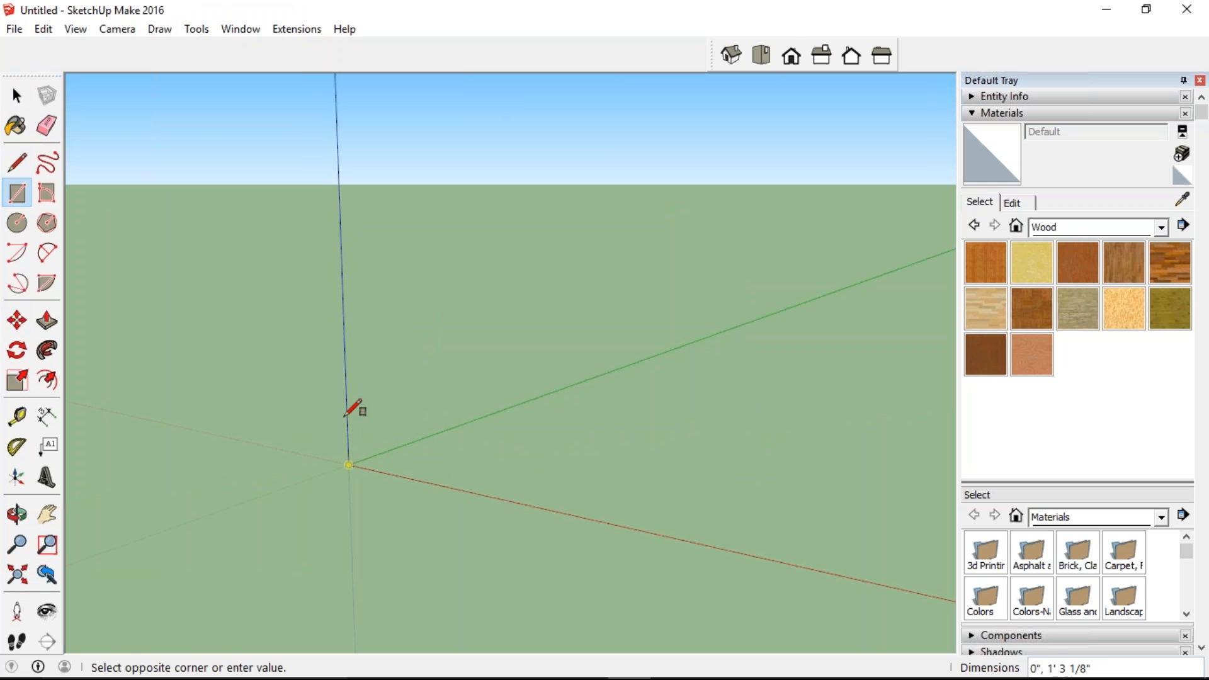
{"action": "middle_click_drag", "start_coordinate": [459, 411], "coordinate": [716, 435]}
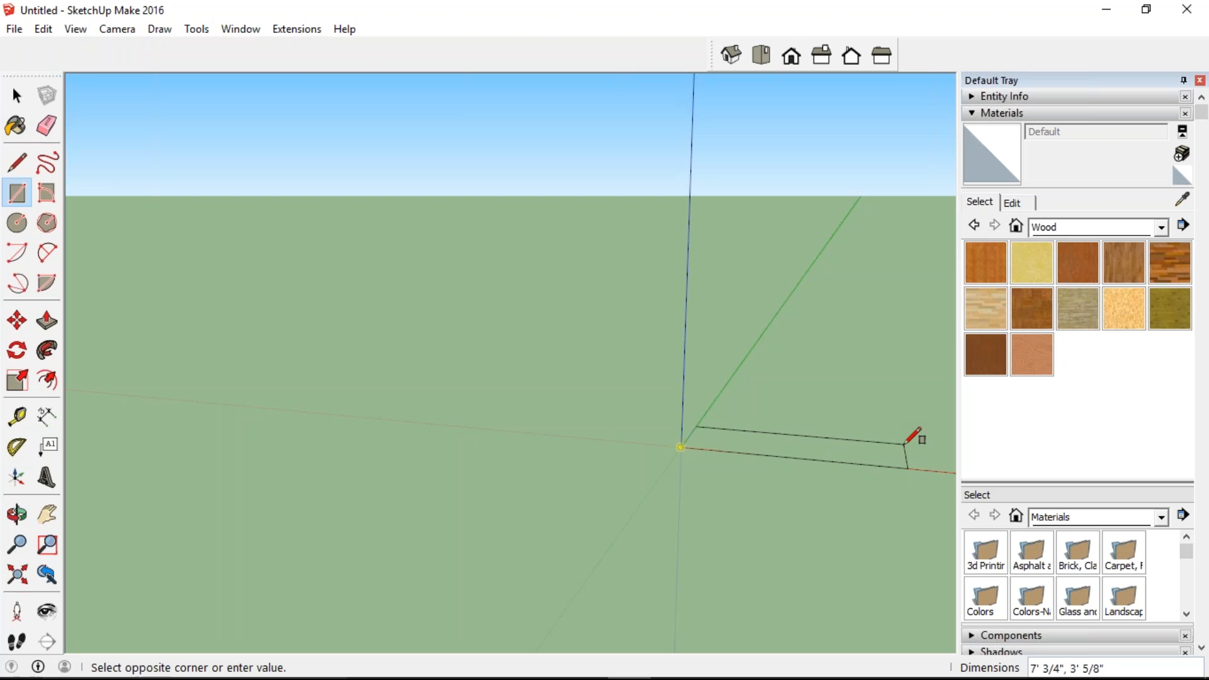
{"action": "left_click", "coordinate": [905, 444]}
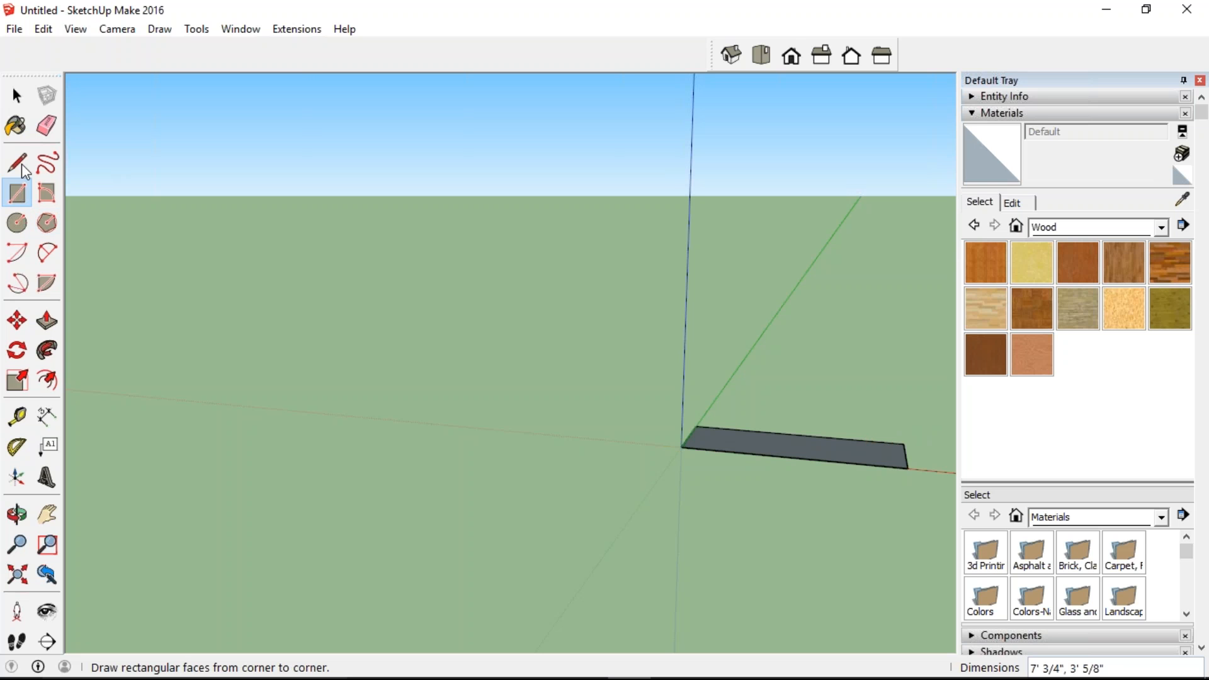
Step: Push/Pull the rectangle up to a 1 1/2" thick slab
{"action": "left_click", "coordinate": [46, 321]}
{"action": "left_click", "coordinate": [841, 449]}
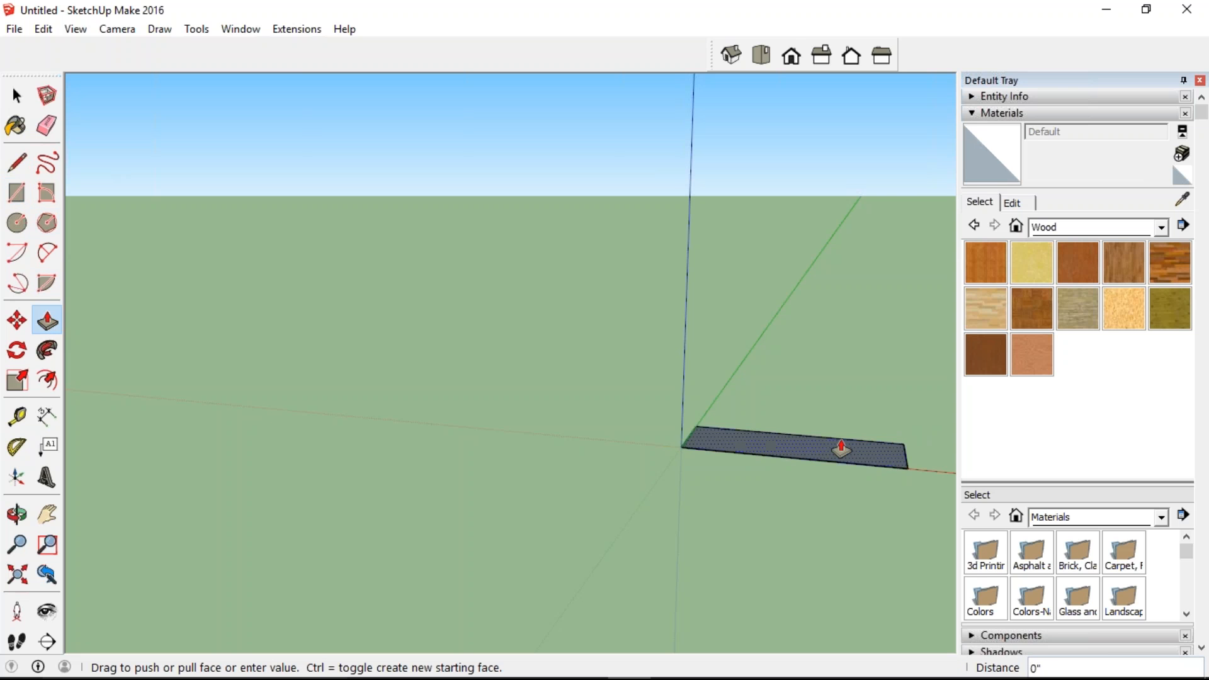
{"action": "double_click", "coordinate": [841, 449]}
{"action": "type", "text": "1"}
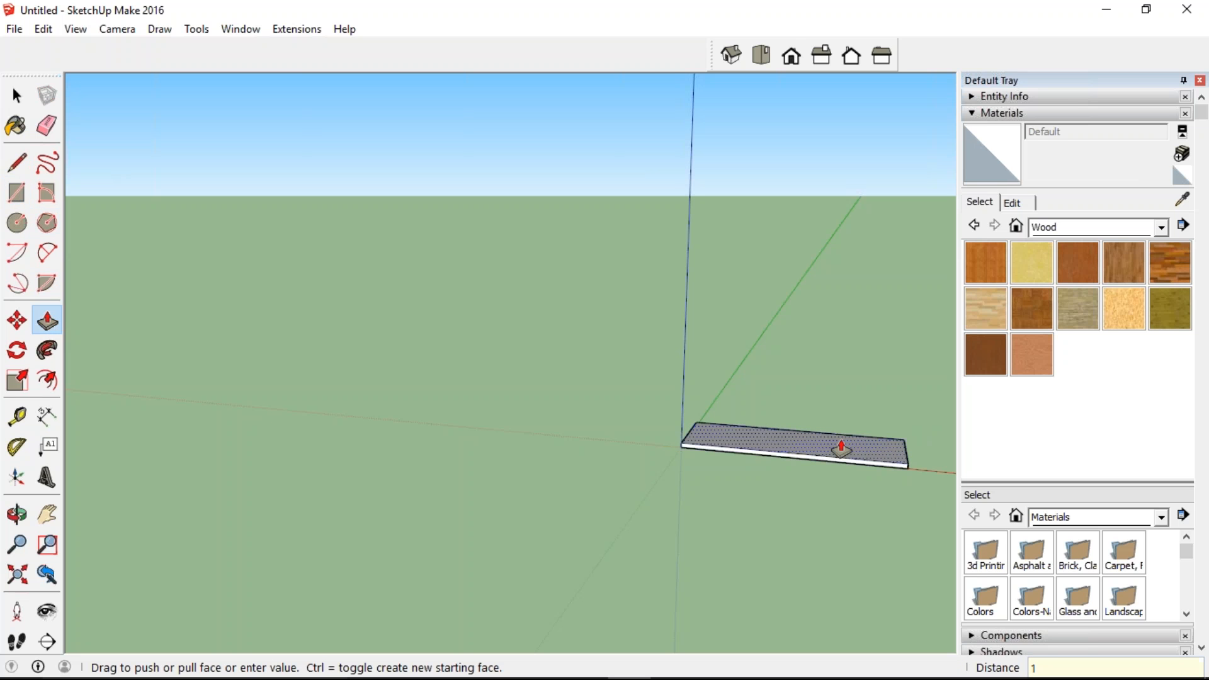
{"action": "type", "text": " 1/2"}
{"action": "key", "text": "Return"}
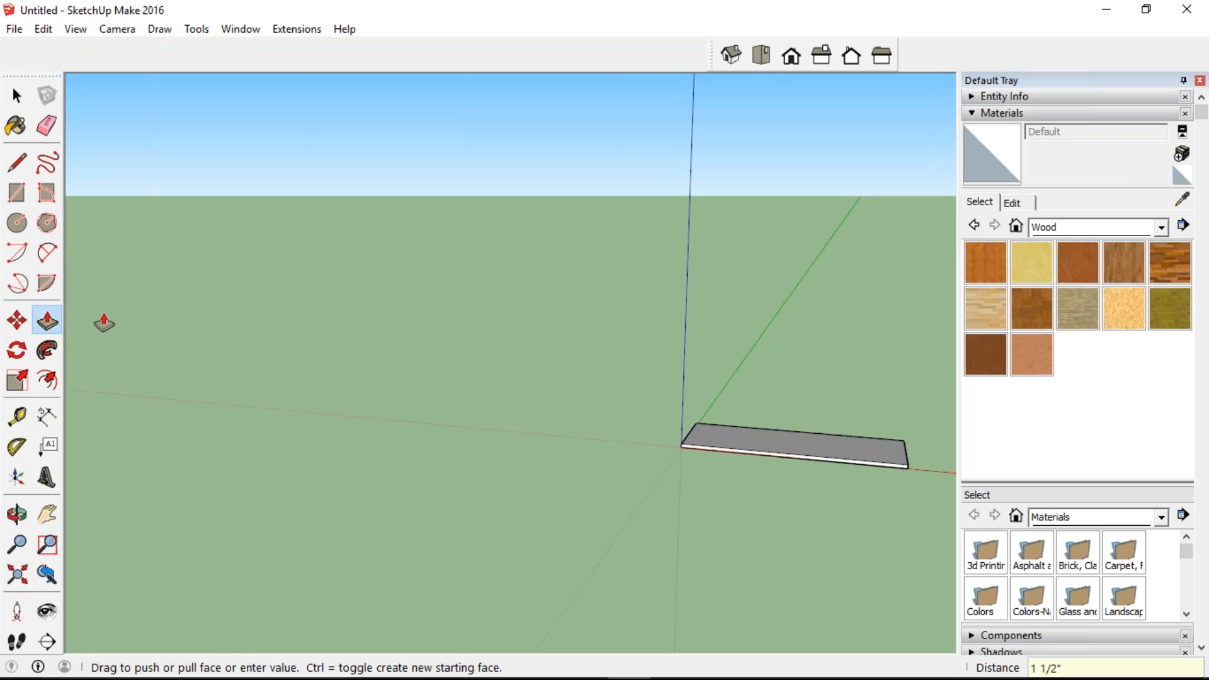
Step: Draw an irregular elongated closed outline on the slab's upper face with the Freehand tool
{"action": "key", "text": "l"}
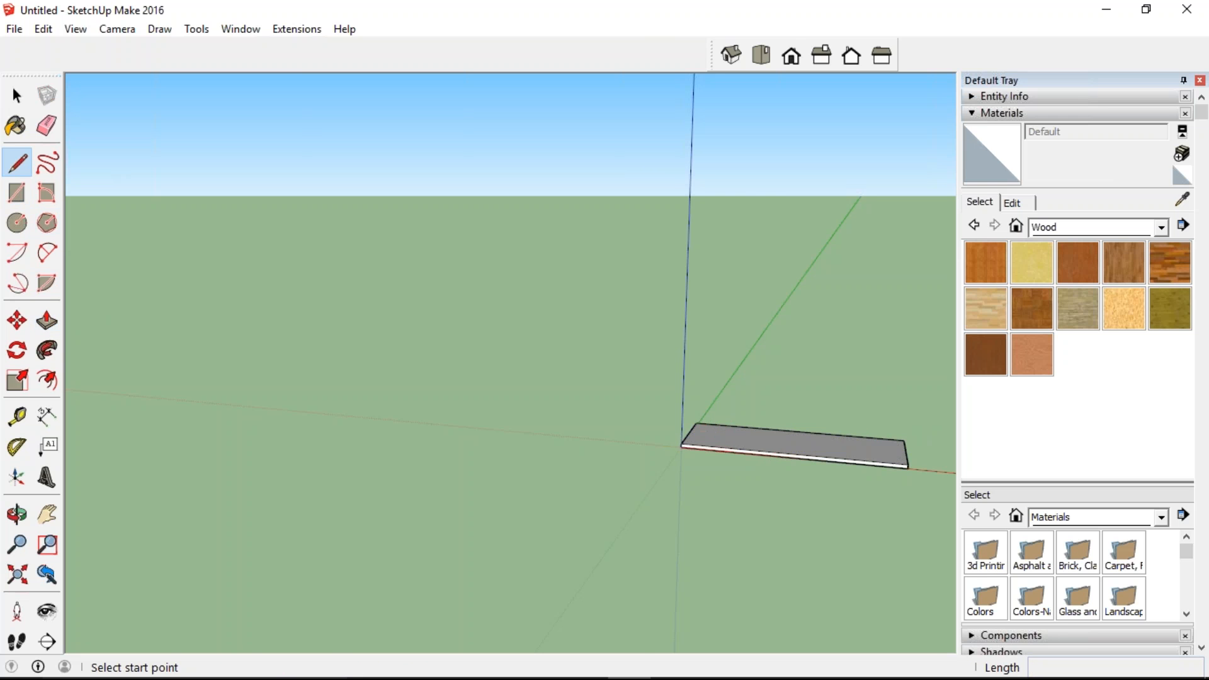
{"action": "middle_click_drag", "start_coordinate": [763, 468], "coordinate": [743, 397]}
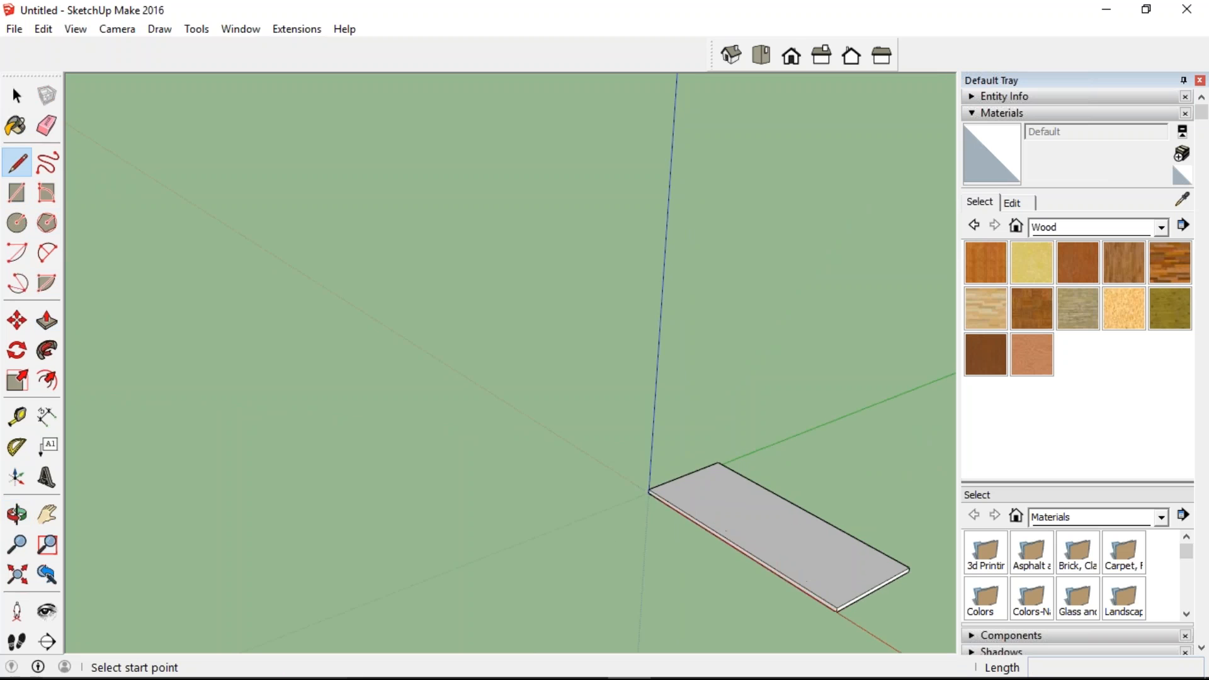
{"action": "left_click", "coordinate": [47, 164]}
{"action": "mouse_move", "coordinate": [692, 488]}
{"action": "left_mouse_down"}
{"action": "mouse_move", "coordinate": [713, 478]}
{"action": "mouse_move", "coordinate": [734, 507]}
{"action": "mouse_move", "coordinate": [842, 566]}
{"action": "mouse_move", "coordinate": [799, 558]}
{"action": "mouse_move", "coordinate": [693, 486]}
{"action": "left_mouse_up"}
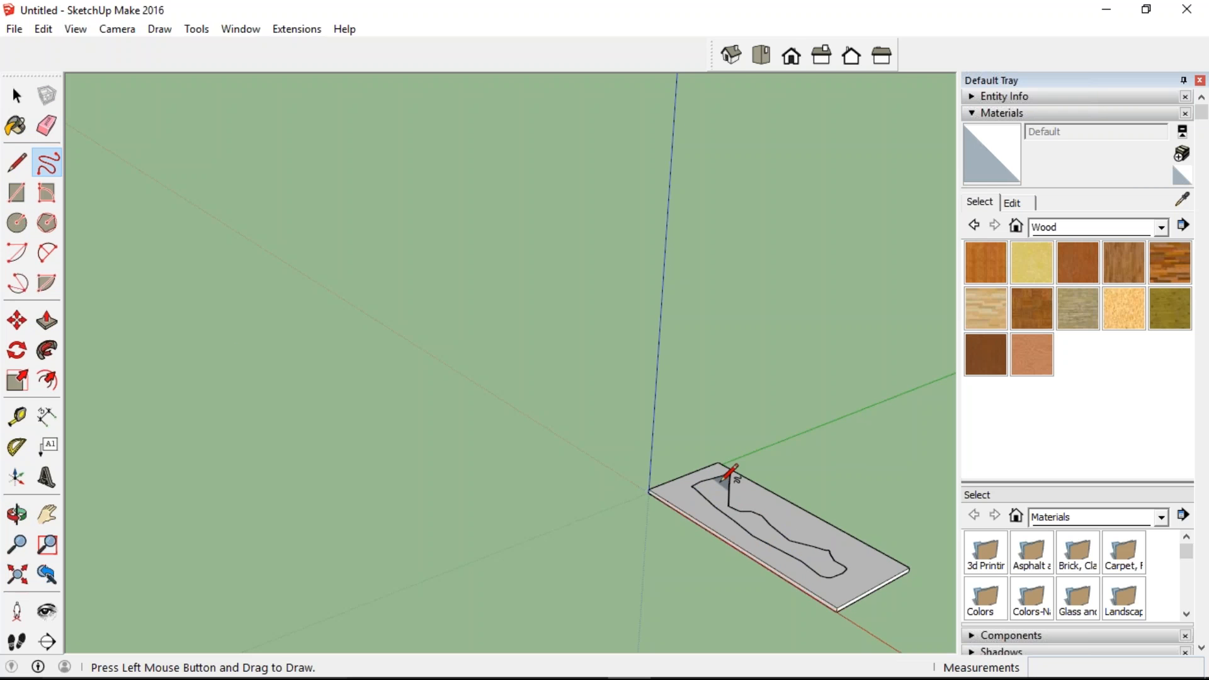
{"action": "left_click_drag", "start_coordinate": [731, 491], "coordinate": [719, 479]}
{"action": "left_click", "coordinate": [758, 502]}
Step: Delete the stray edge of the small upright flap at the end of the freehand outline
{"action": "left_click", "coordinate": [16, 95]}
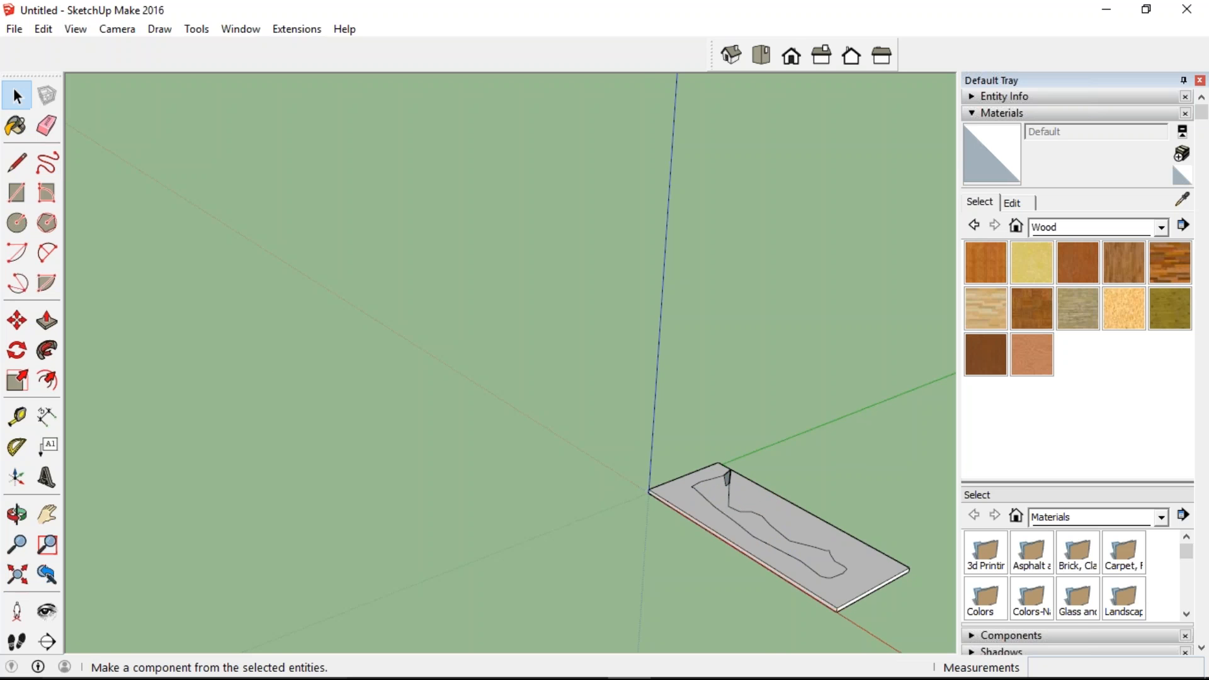
{"action": "scroll", "coordinate": [704, 474], "scroll_direction": "up", "scroll_amount": 3}
{"action": "left_click", "coordinate": [710, 449]}
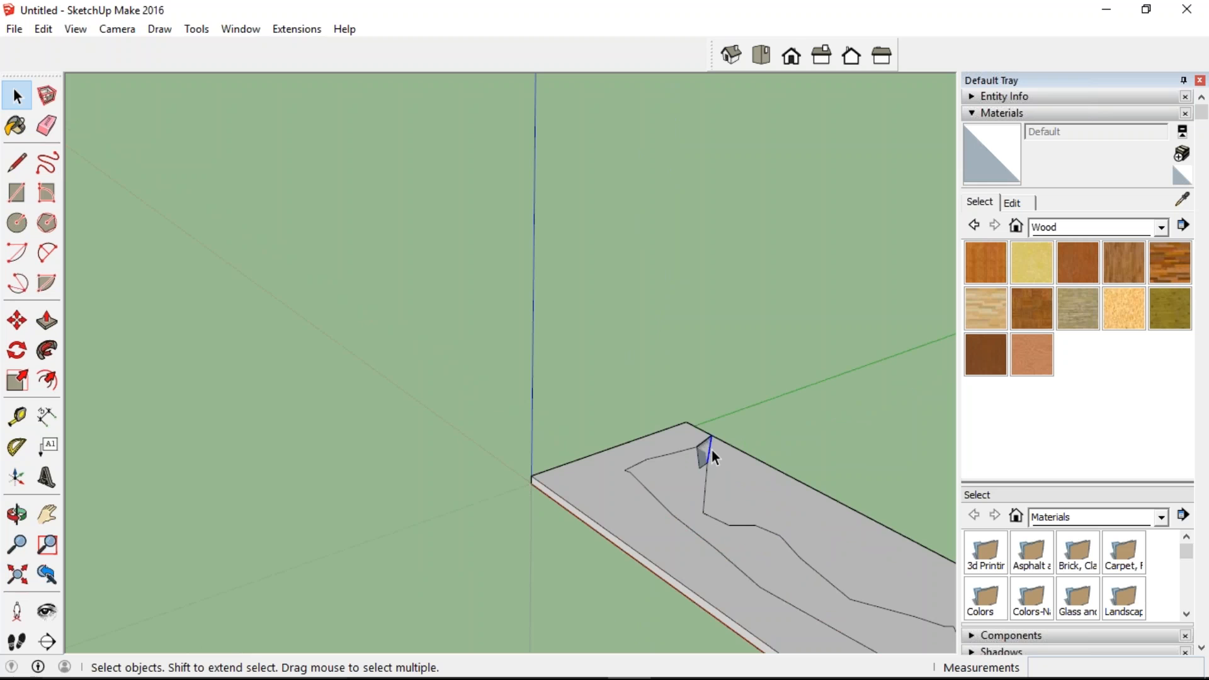
{"action": "key", "text": "Delete"}
{"action": "scroll", "coordinate": [516, 417], "scroll_direction": "down", "scroll_amount": 3}
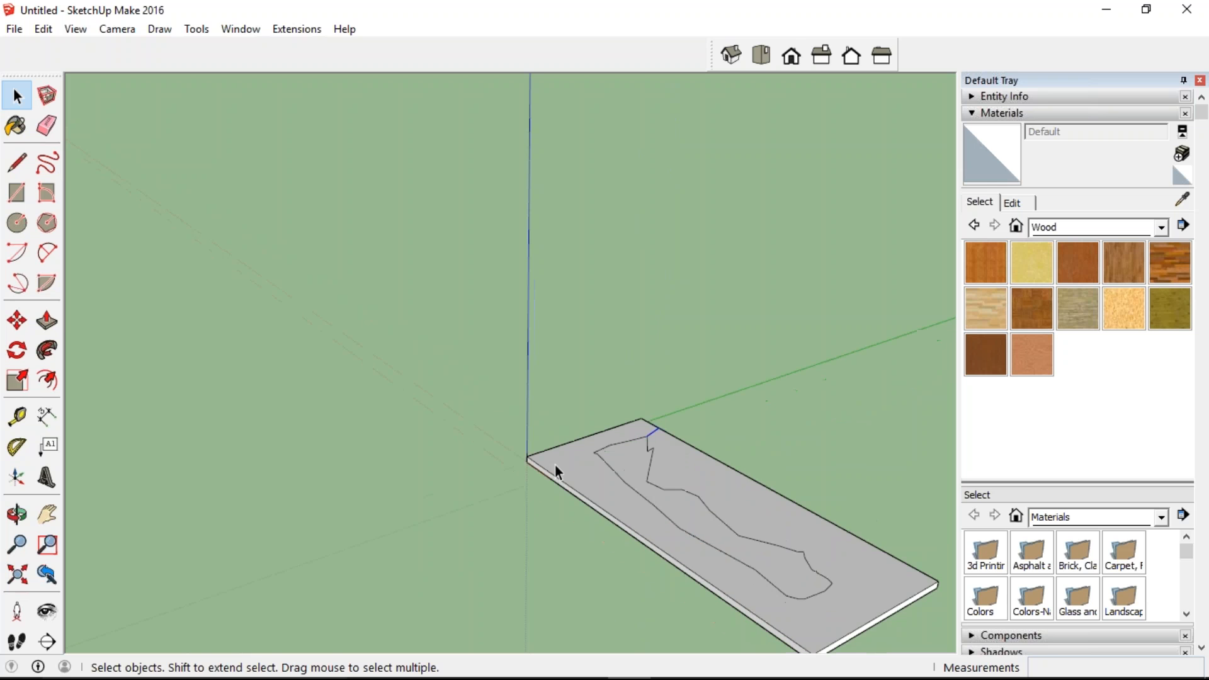
Step: Push/Pull the freehand shape about 2 3/4" up from the slab
{"action": "left_click", "coordinate": [46, 381]}
{"action": "key", "text": "p"}
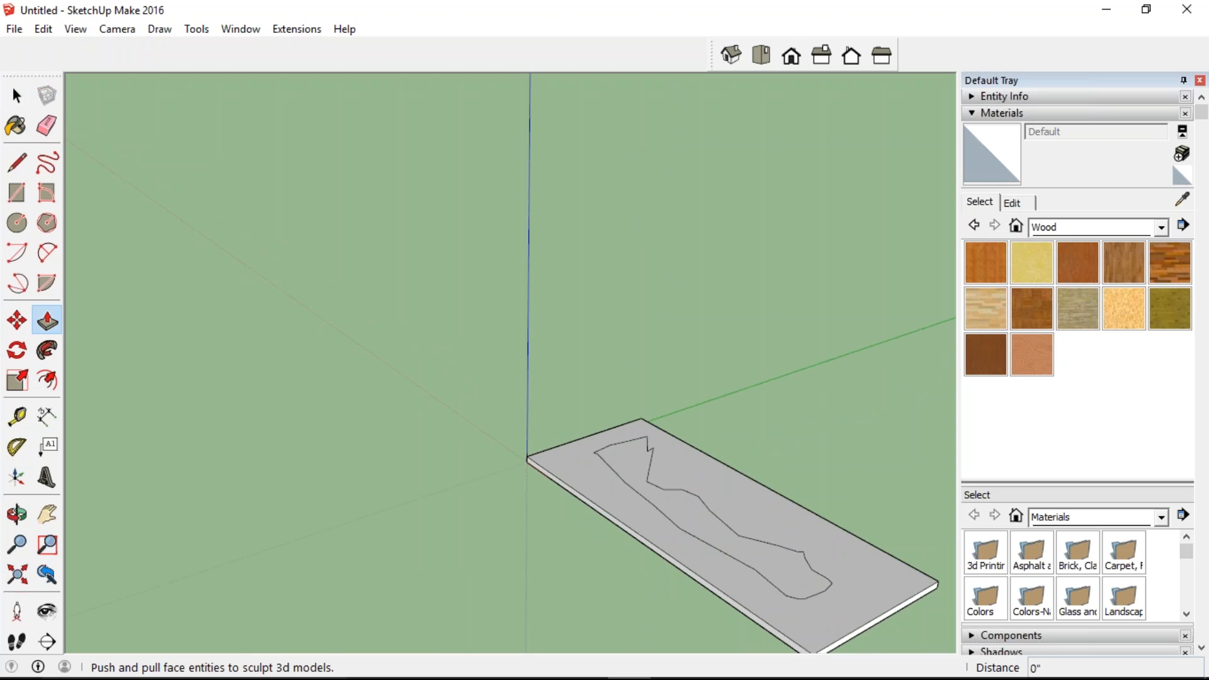
{"action": "left_click_drag", "start_coordinate": [663, 495], "coordinate": [853, 399]}
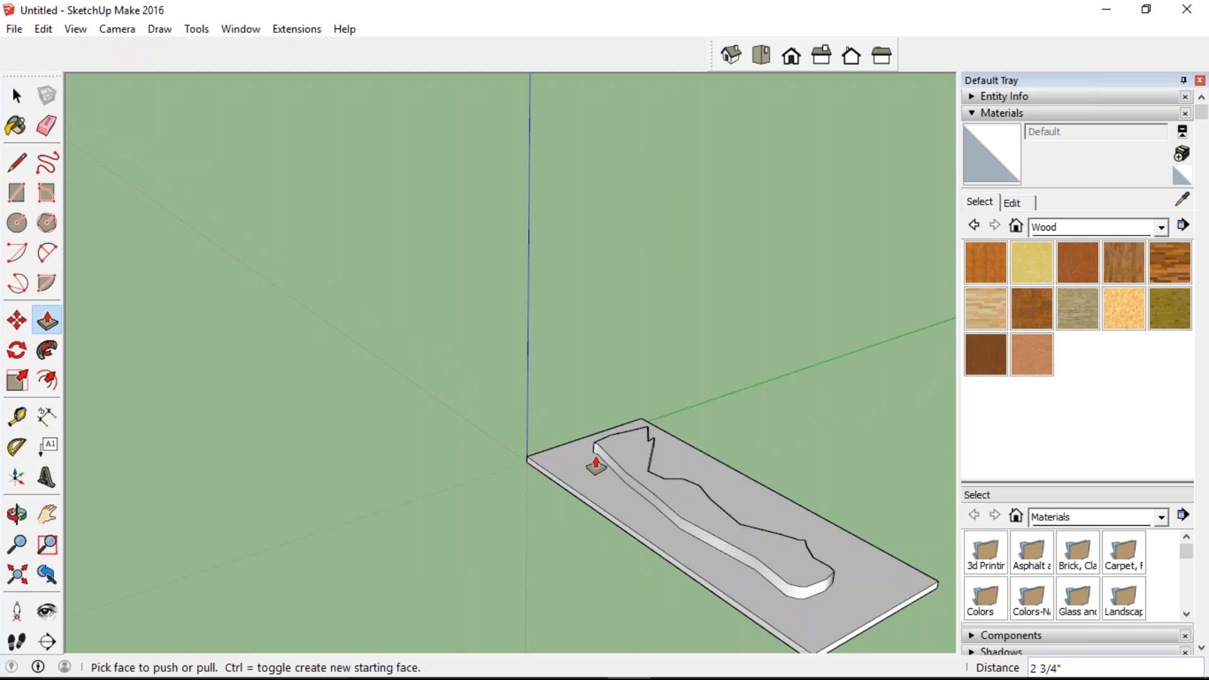
{"action": "scroll", "coordinate": [608, 461], "scroll_direction": "down", "scroll_amount": 1}
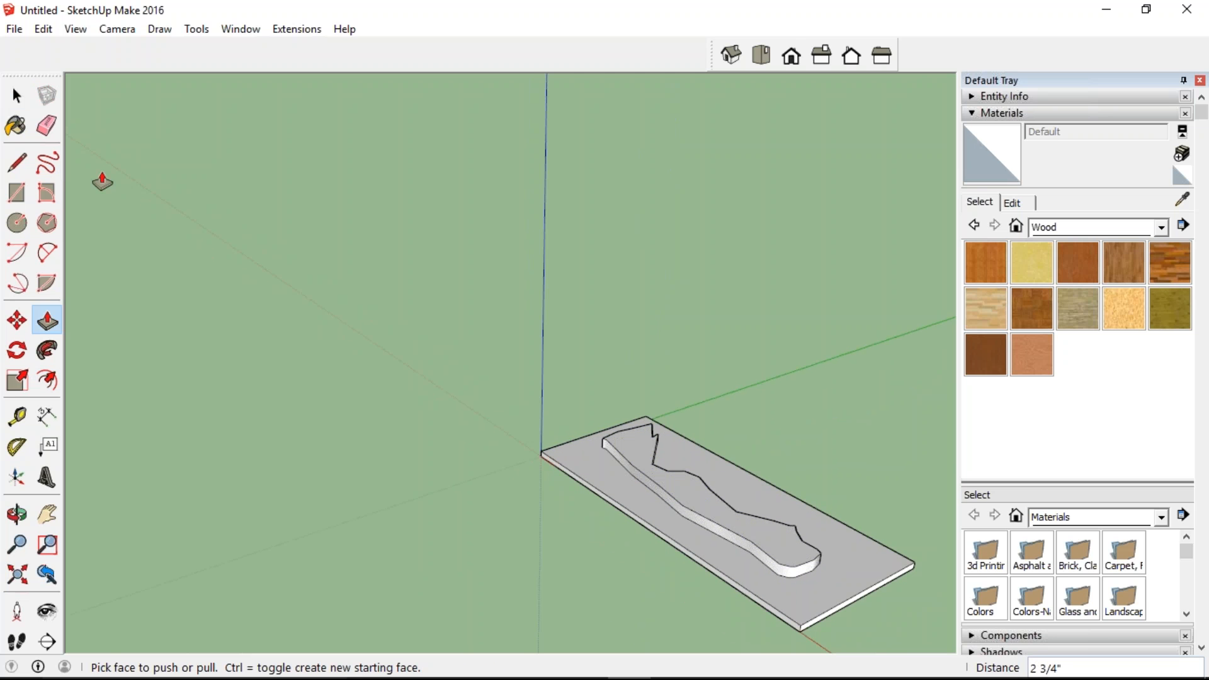
Step: Try to rotate the slab about its short end edge and about its corner at the origin
{"action": "left_click", "coordinate": [17, 350]}
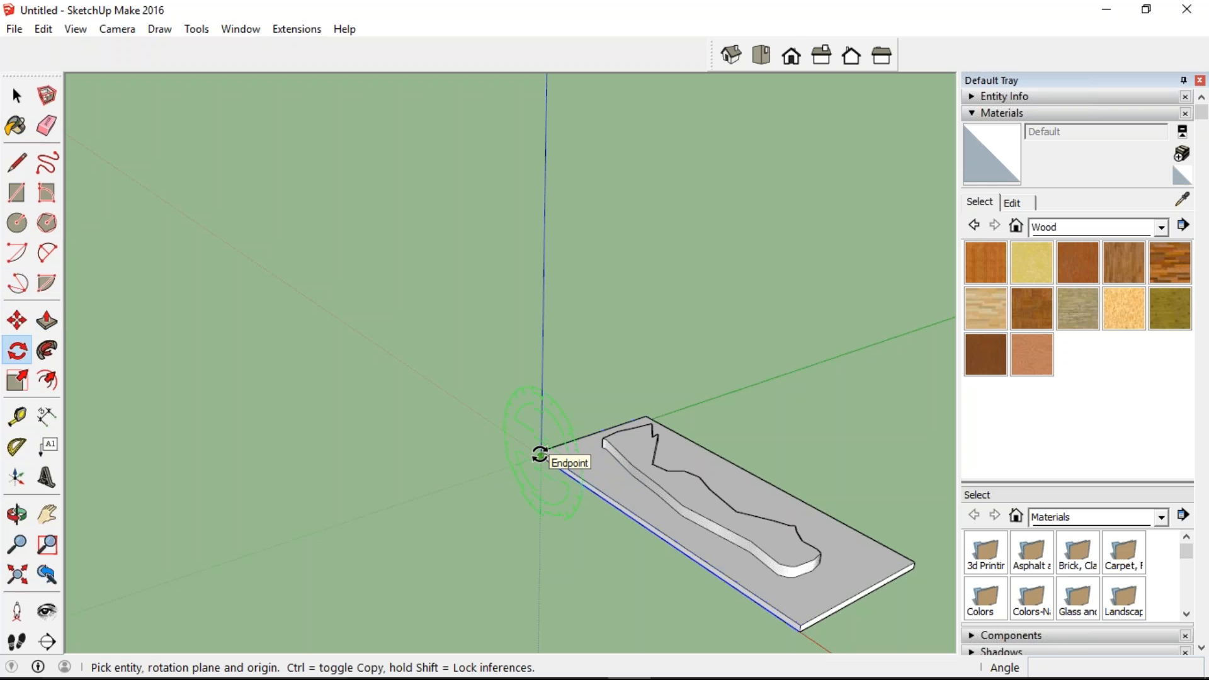
{"action": "left_click_drag", "start_coordinate": [535, 459], "coordinate": [403, 365]}
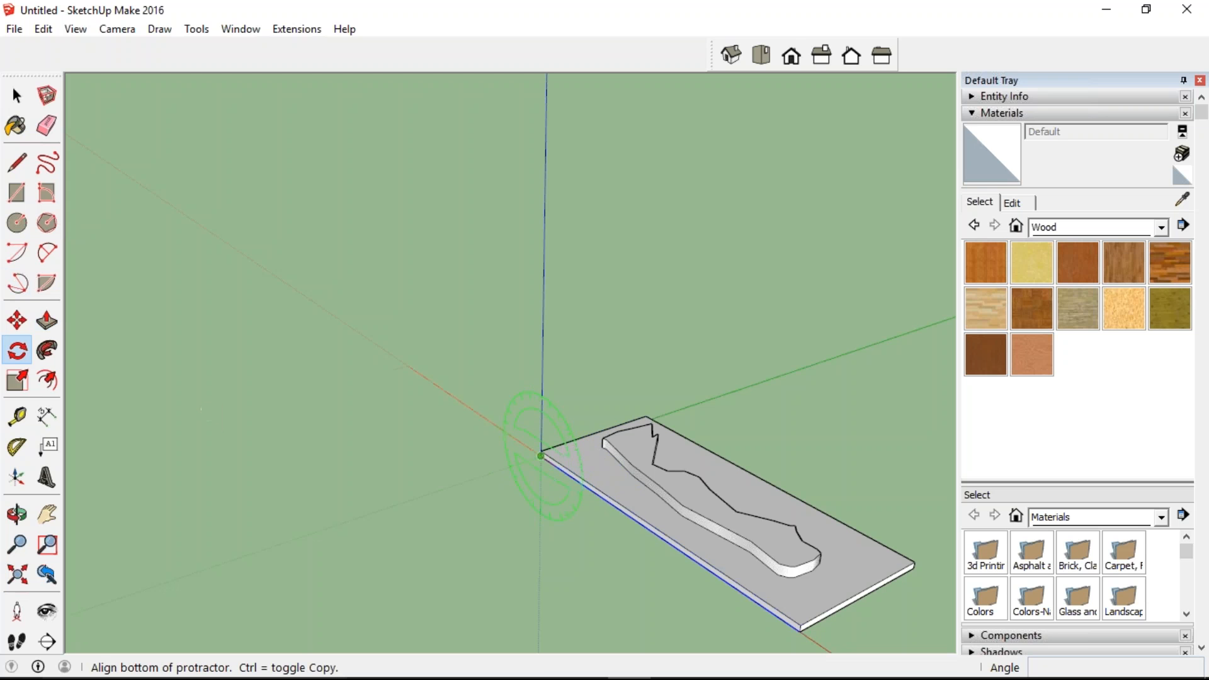
{"action": "left_click", "coordinate": [20, 357]}
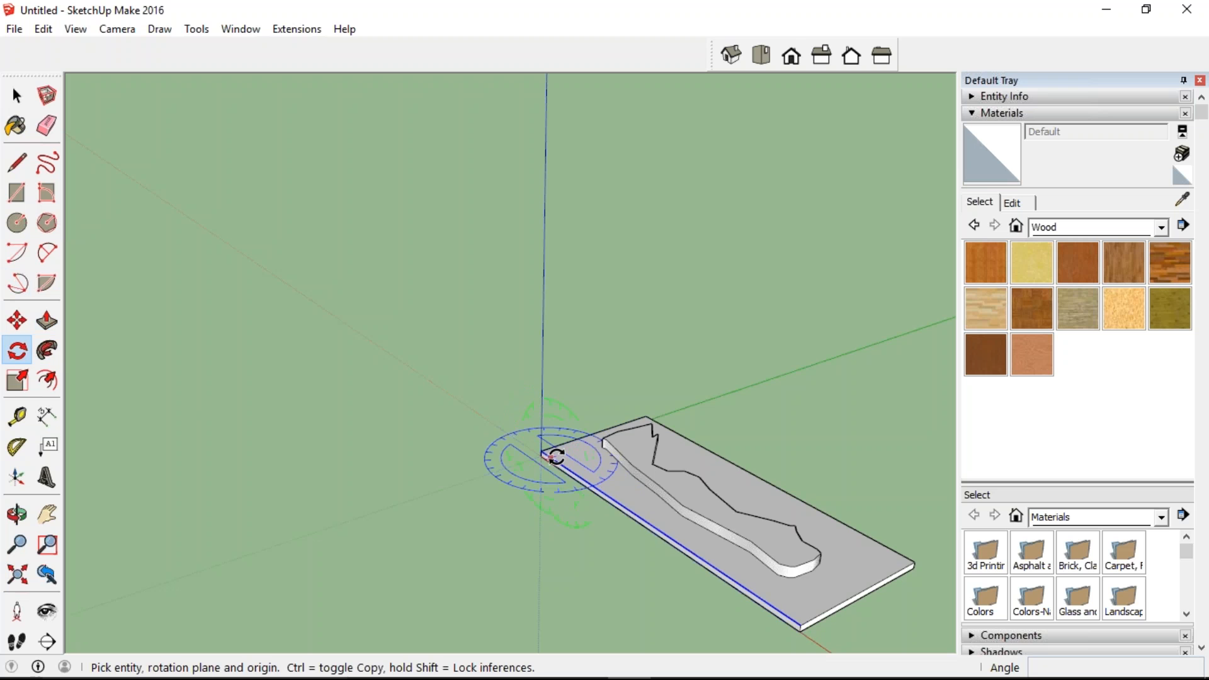
{"action": "middle_click_drag", "start_coordinate": [559, 465], "coordinate": [637, 414]}
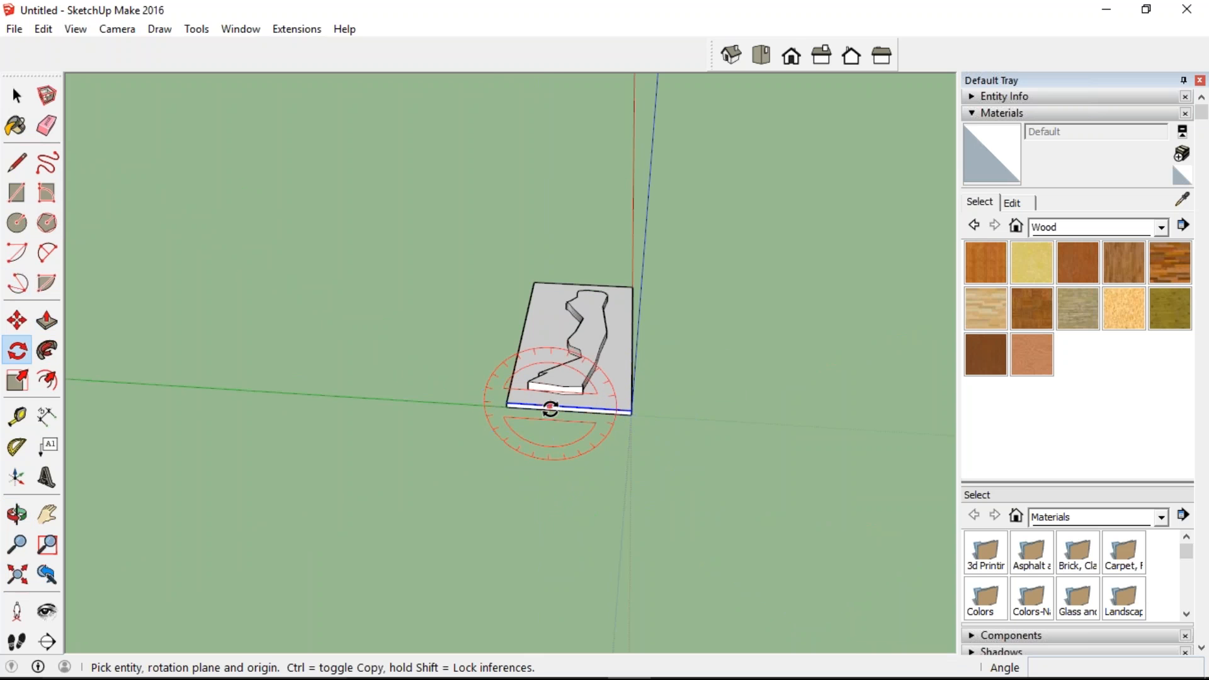
{"action": "left_click_drag", "start_coordinate": [551, 410], "coordinate": [614, 419]}
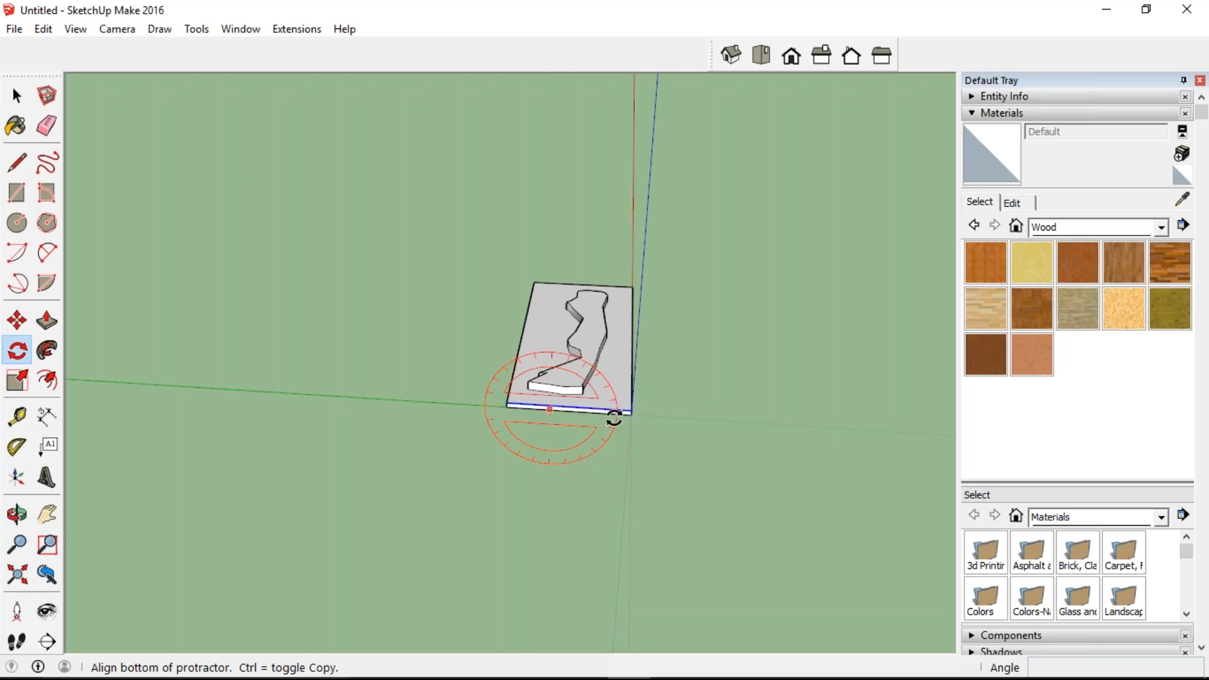
{"action": "left_click", "coordinate": [612, 437]}
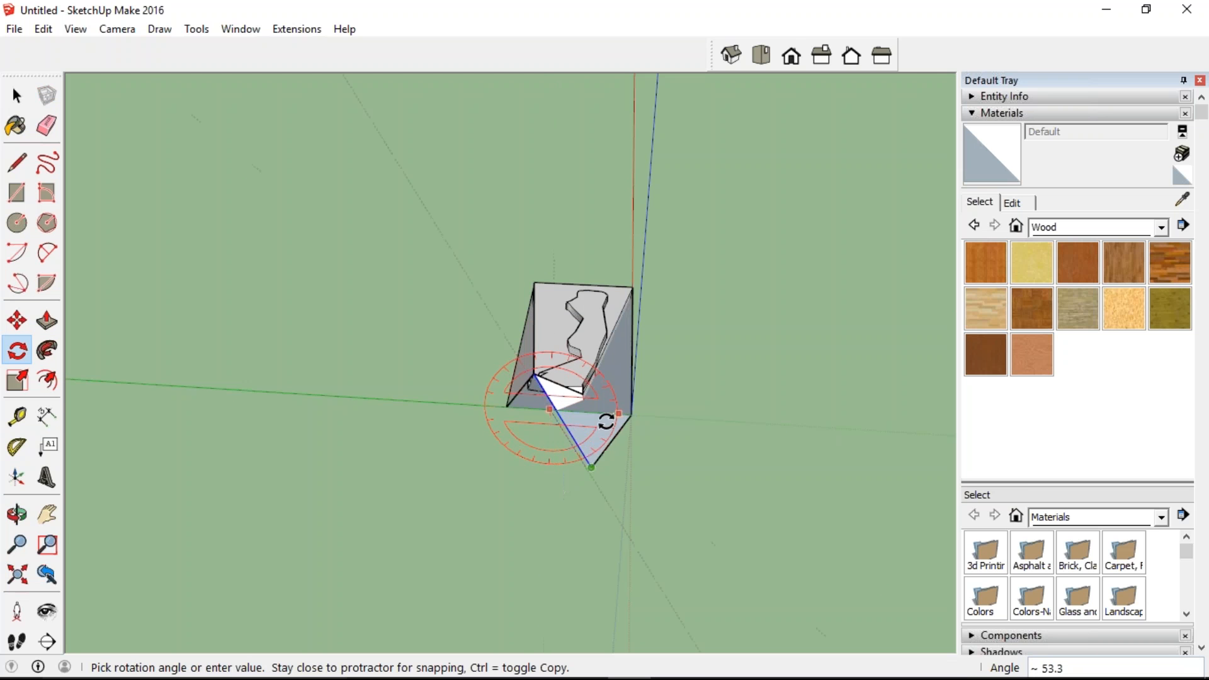
{"action": "left_click", "coordinate": [640, 422]}
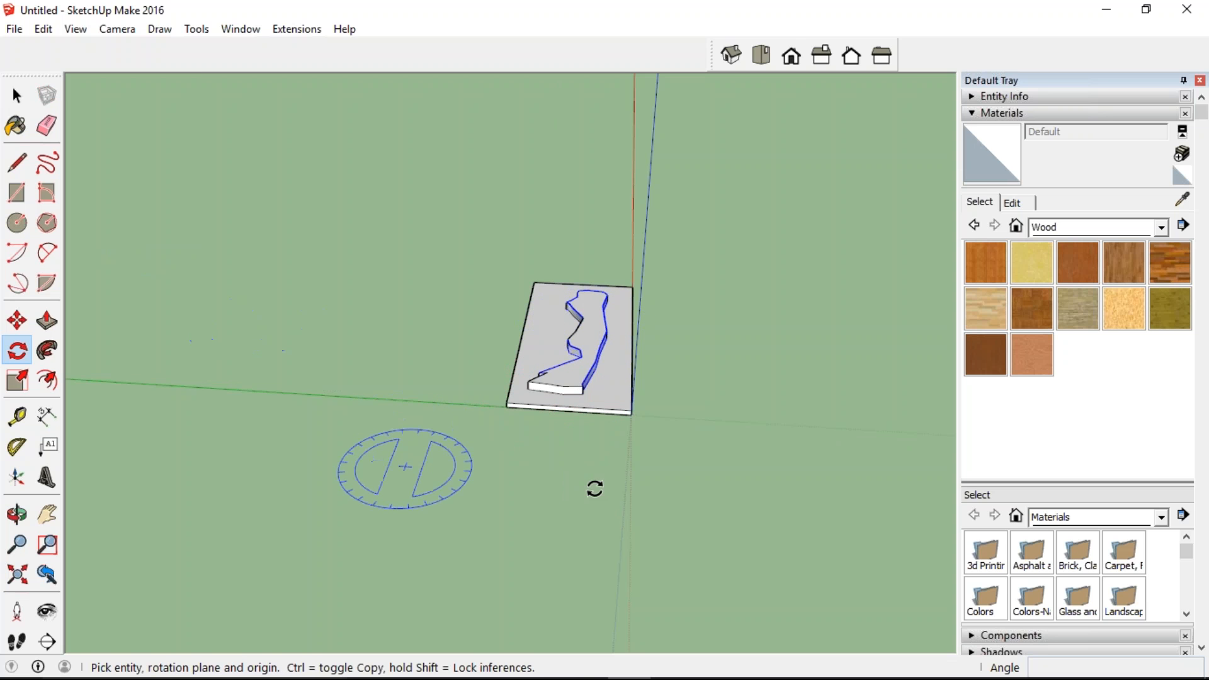
{"action": "middle_click_drag", "start_coordinate": [761, 482], "coordinate": [559, 438]}
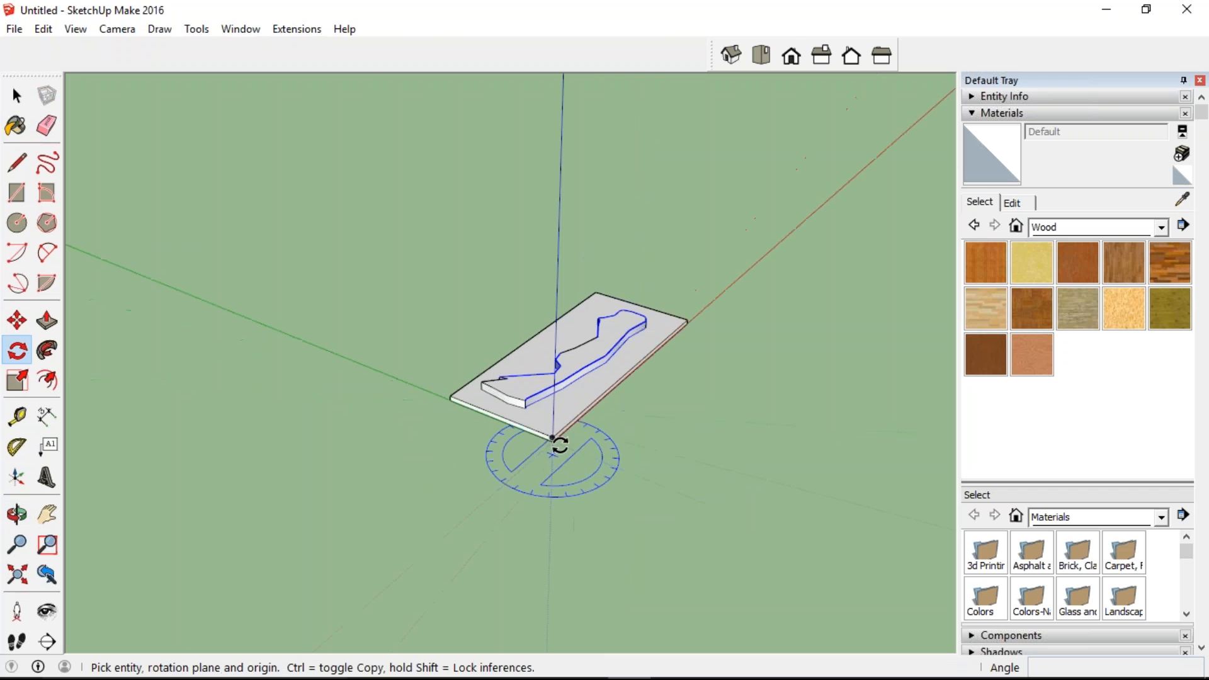
{"action": "left_click", "coordinate": [552, 441]}
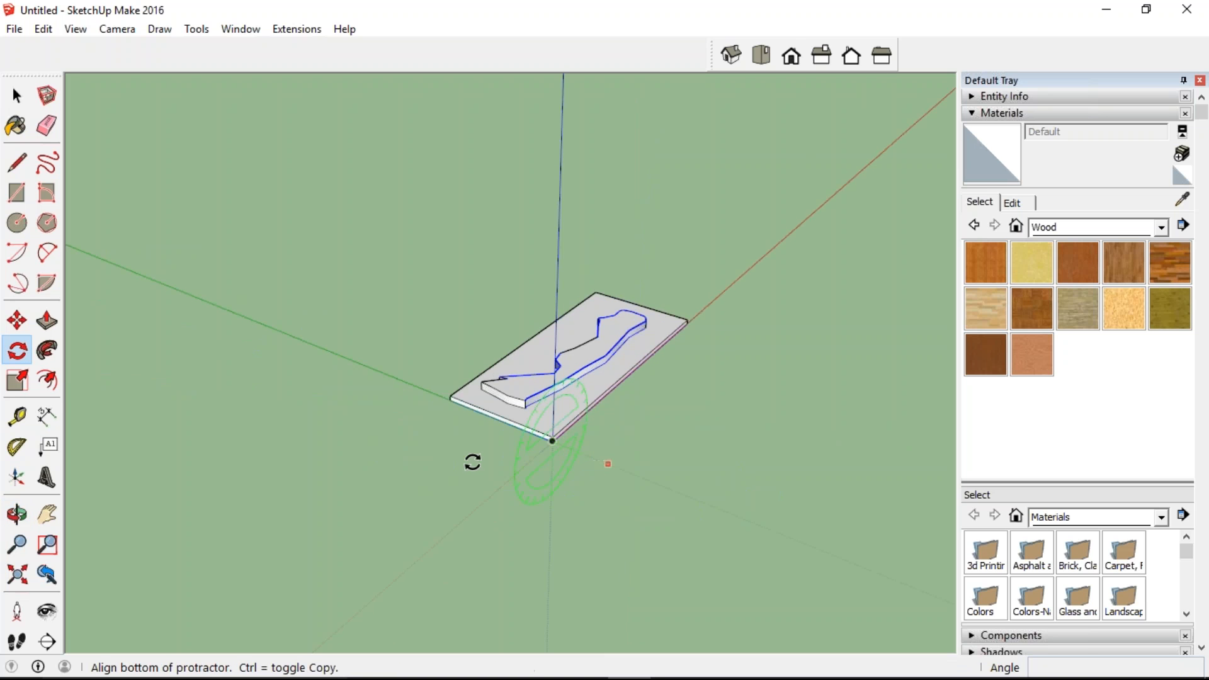
{"action": "left_click", "coordinate": [451, 403]}
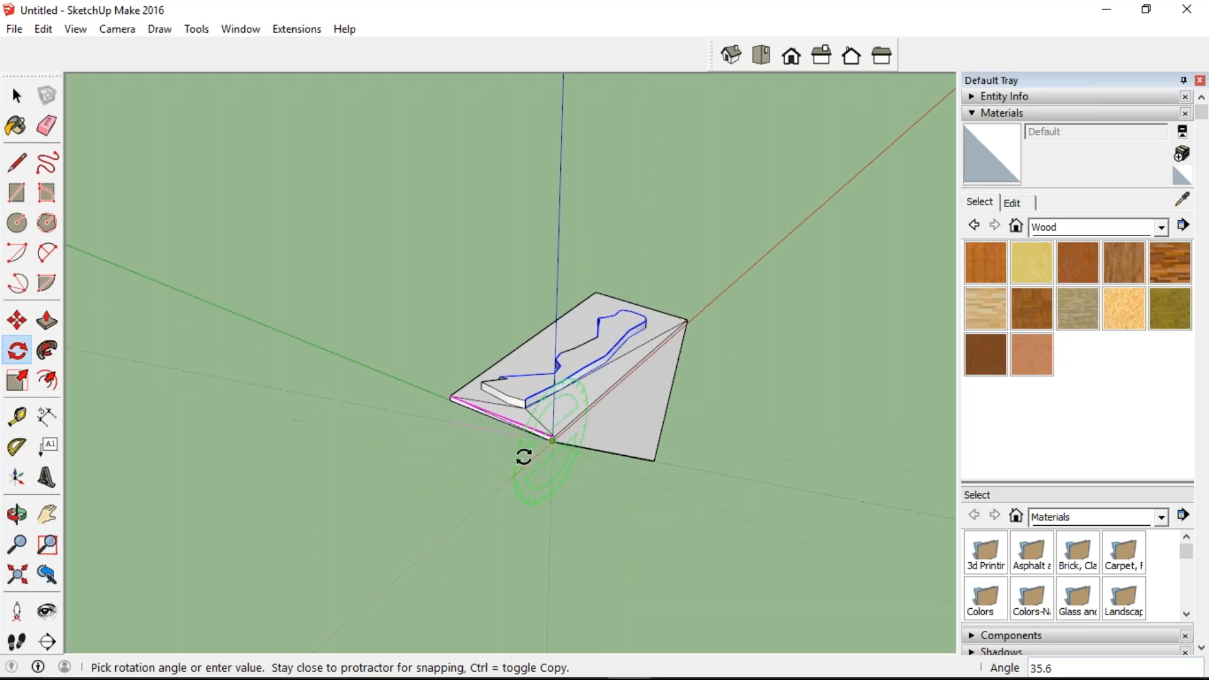
{"action": "key", "text": "Escape"}
{"action": "left_click", "coordinate": [16, 125]}
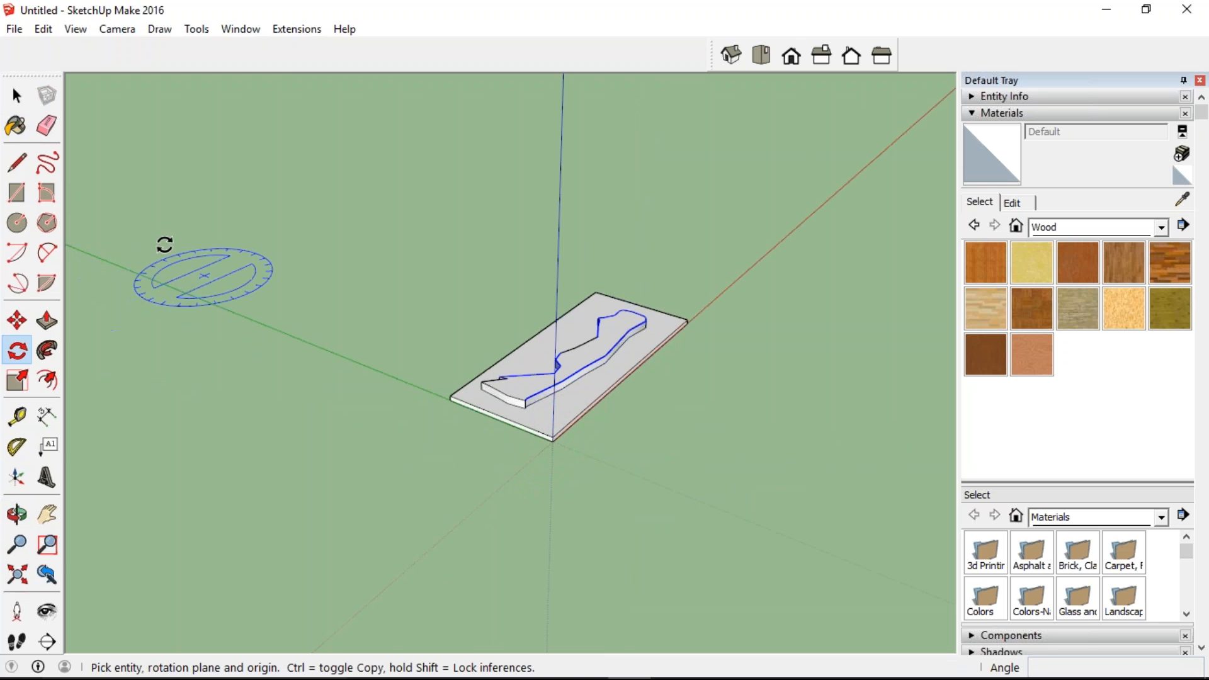
{"action": "left_click", "coordinate": [14, 29]}
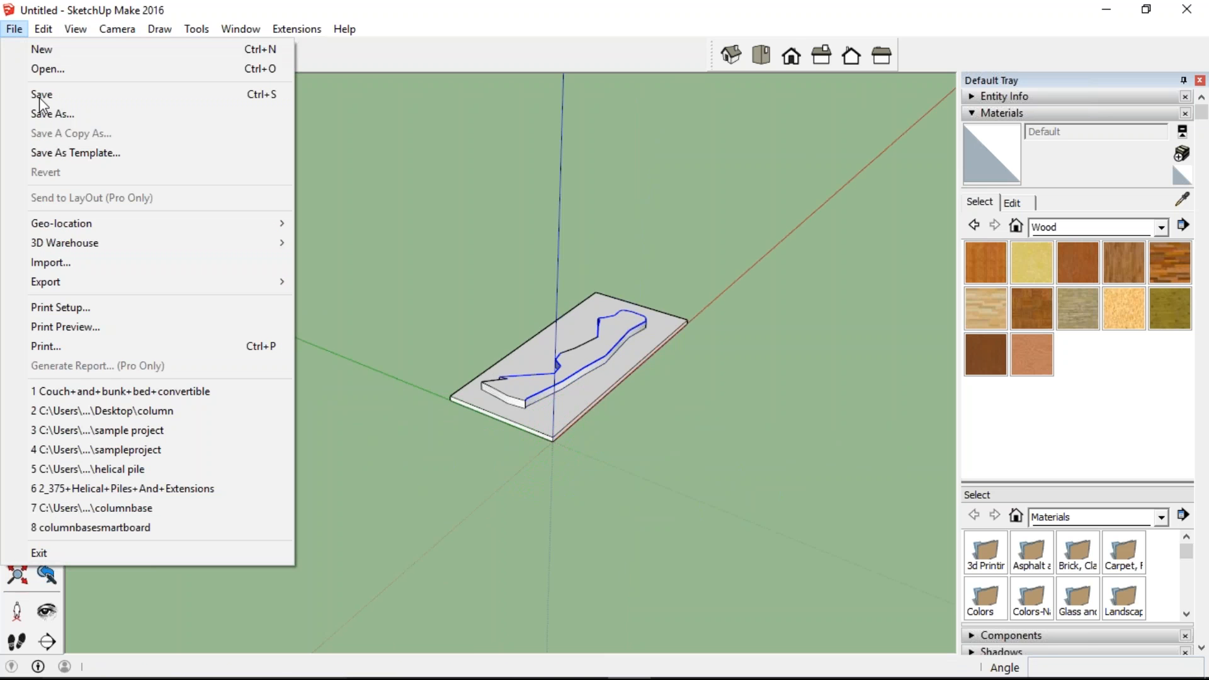
{"action": "key", "text": "Left"}
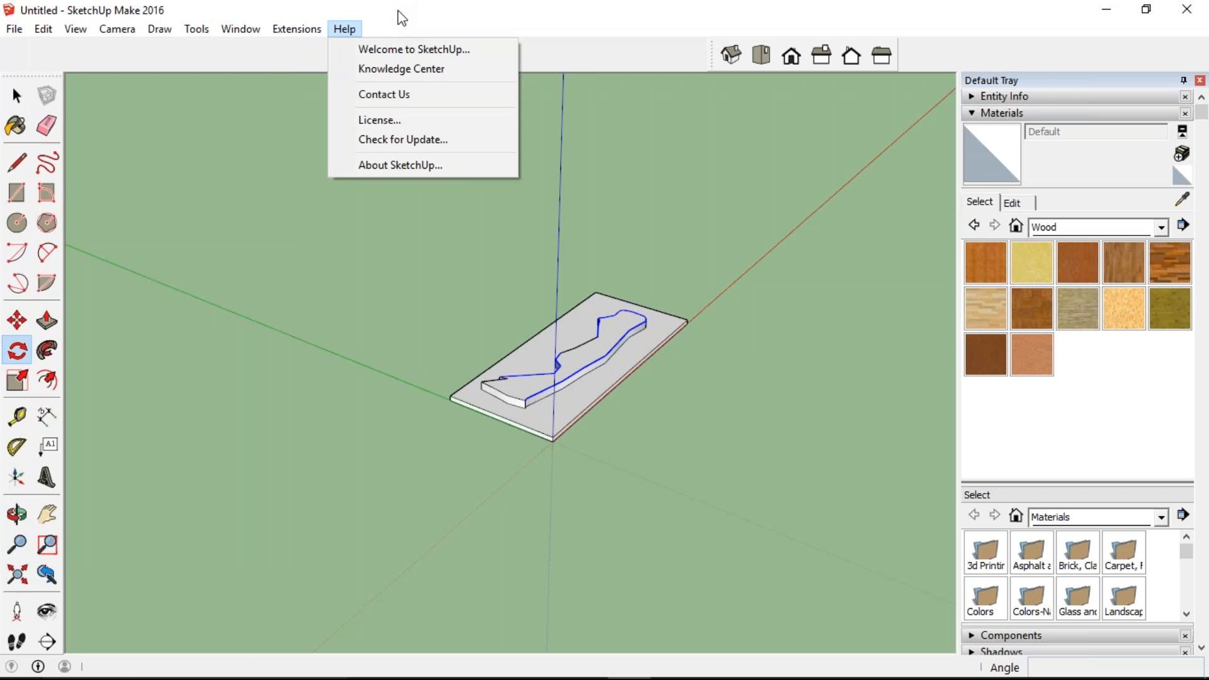
{"action": "left_click", "coordinate": [400, 17]}
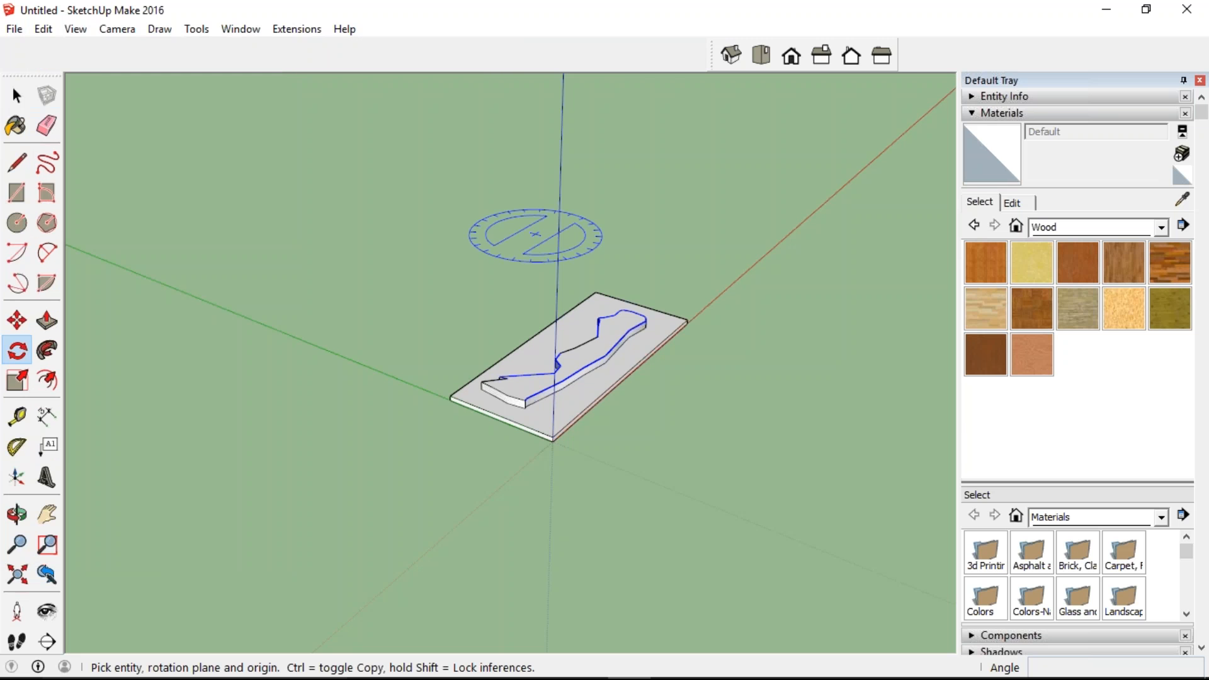